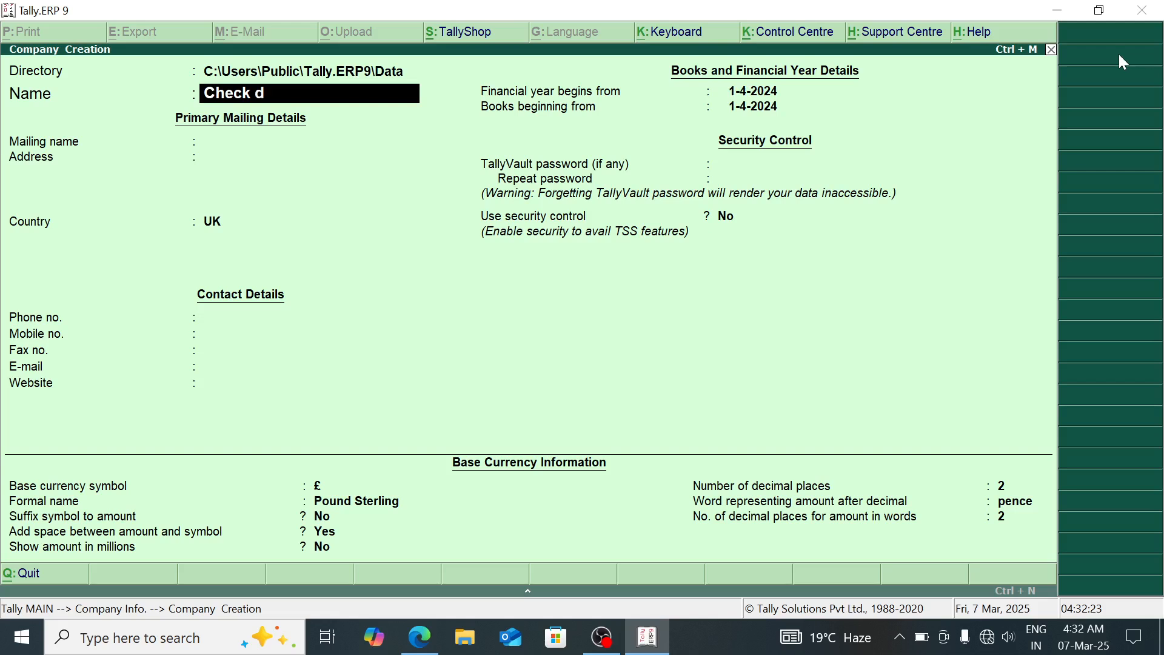
Step: Name the new company Check Due Datee and use the same text as its mailing name, without an address
text(e Date)
key(Return)
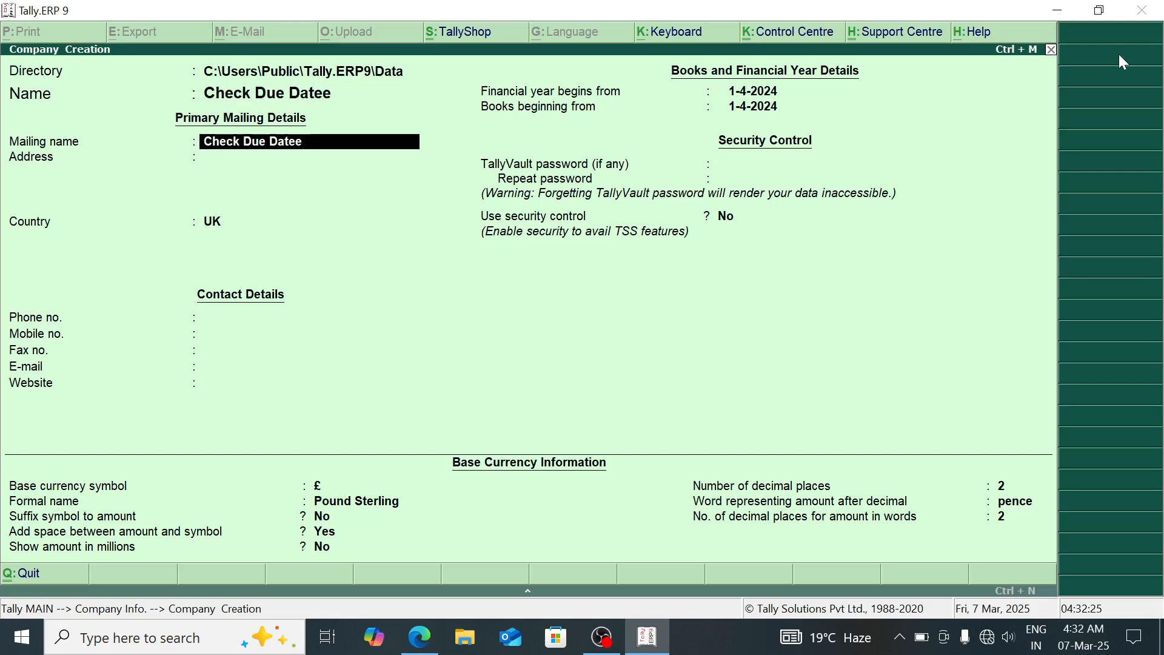
key(Return)
key(Return)
Step: Set the company's country to India and its state to Uttar Pradesh
text(Iu)
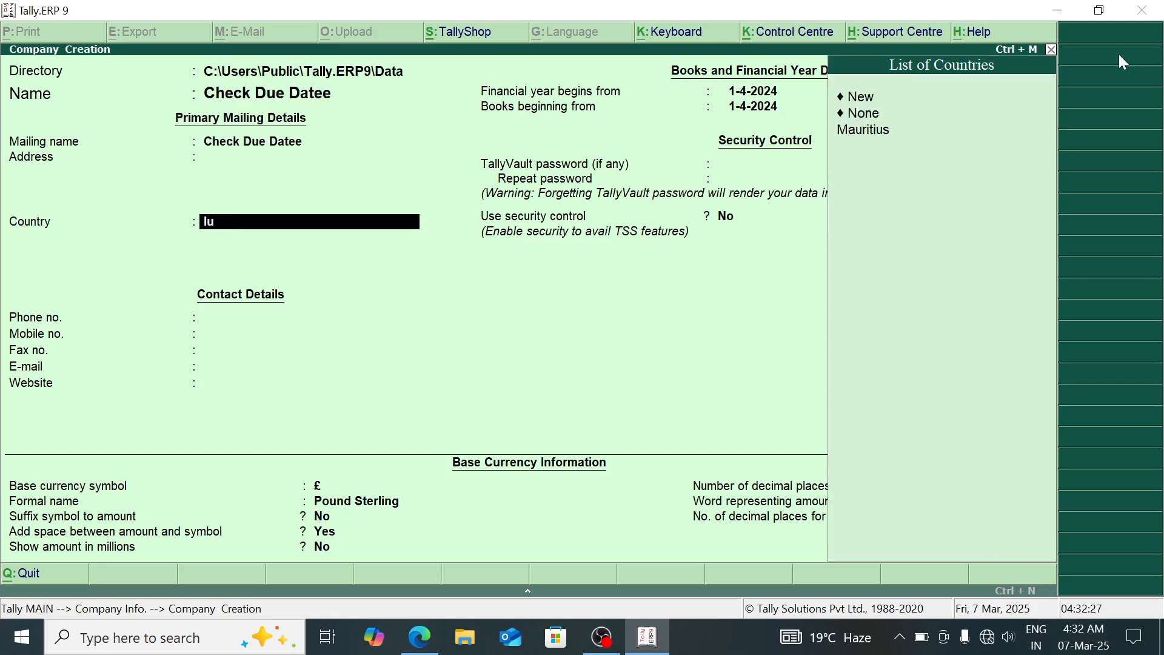
key(BackSpace)
key(Down)
key(Return)
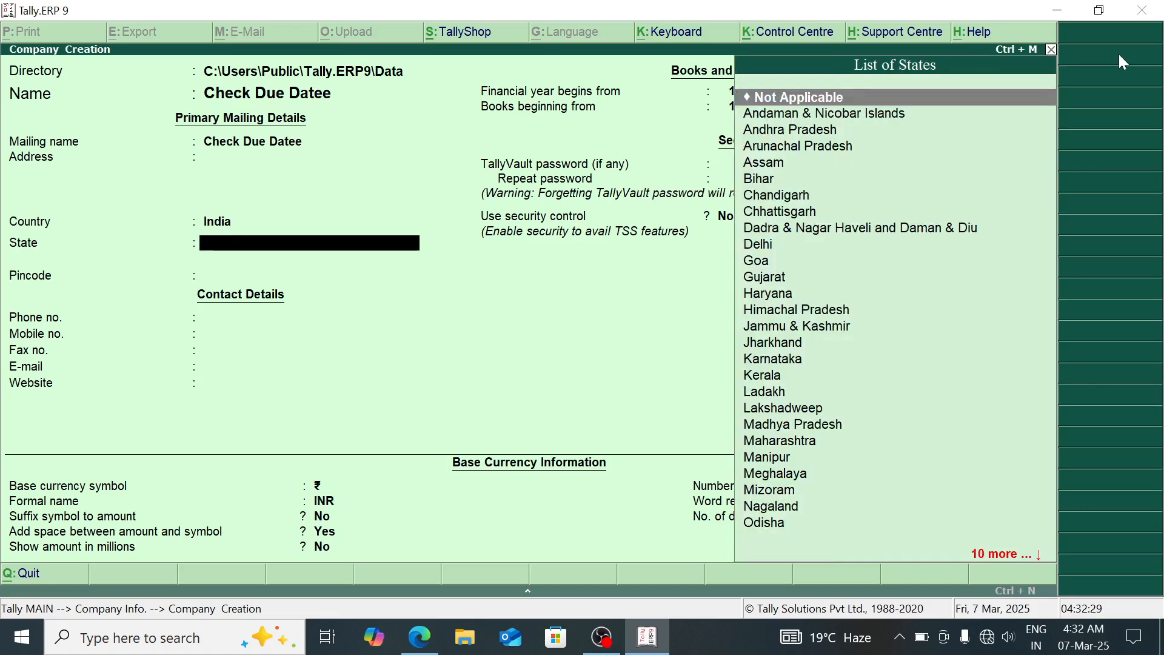
text(u)
key(Return)
Step: Keep the default contact, financial year, security and currency details and save the new company
key(Return)
key(Return)
key(Return)
key(Return)
key(Return)
key(Return)
key(Return)
key(Return)
key(Return)
key(Return)
key(Return)
key(Return)
key(Return)
key(Return)
key(Return)
key(Return)
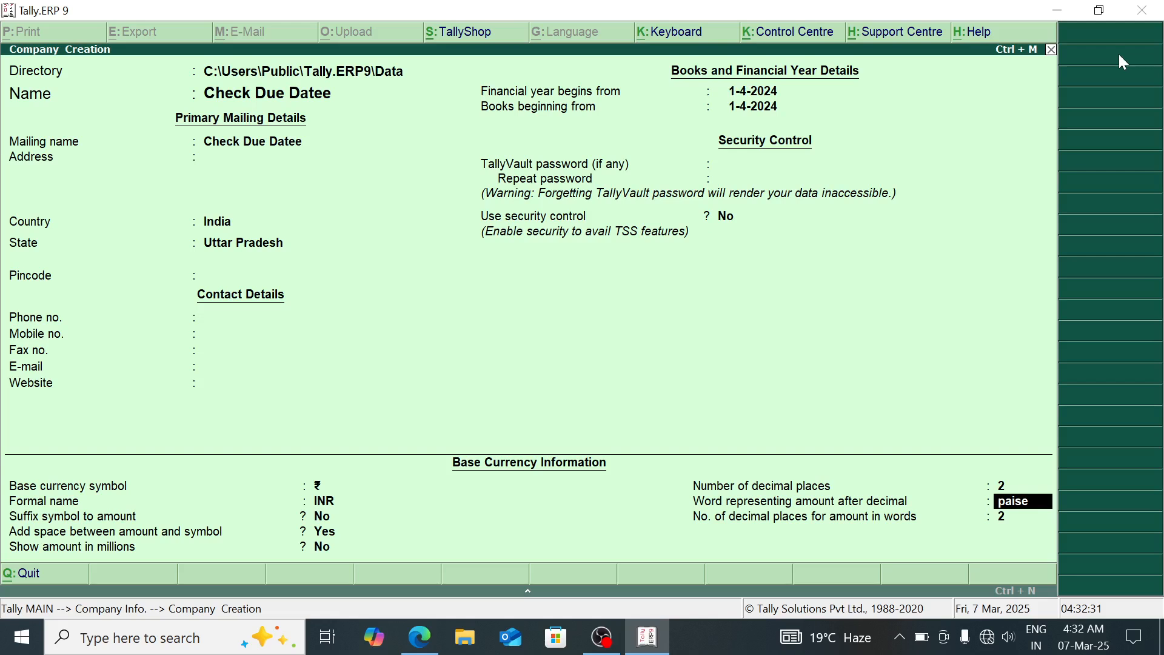
key(Return)
key(Return)
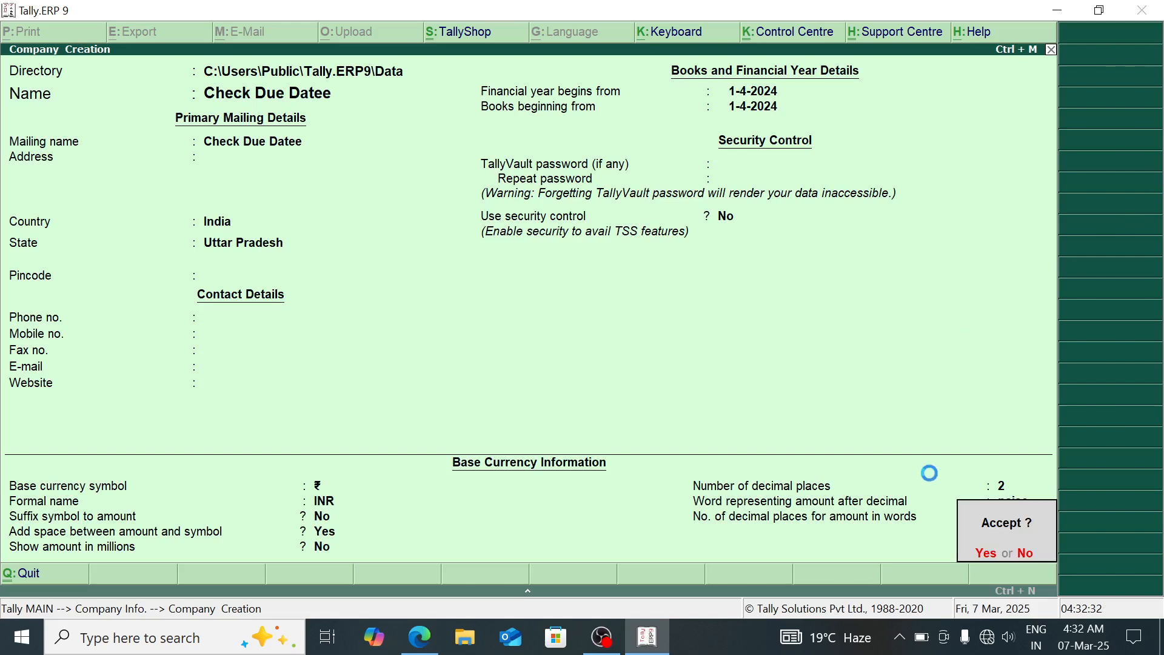
key(Return)
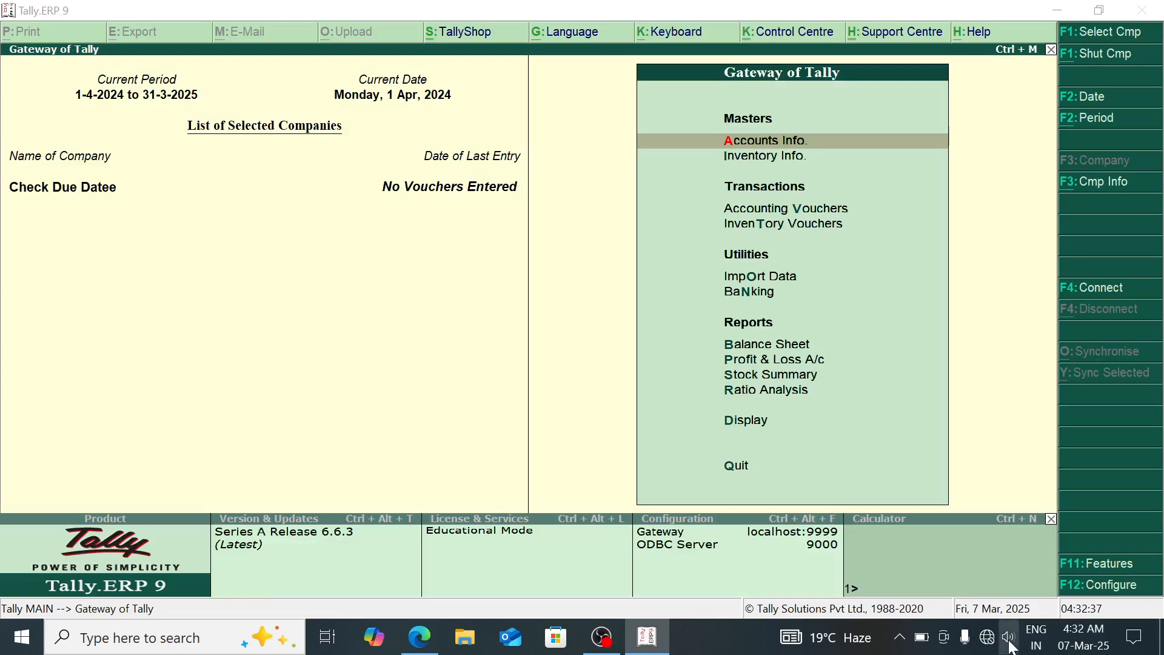
Step: Turn the system speaker volume down to 0
click(1008, 637)
drag(1007, 596, 886, 592)
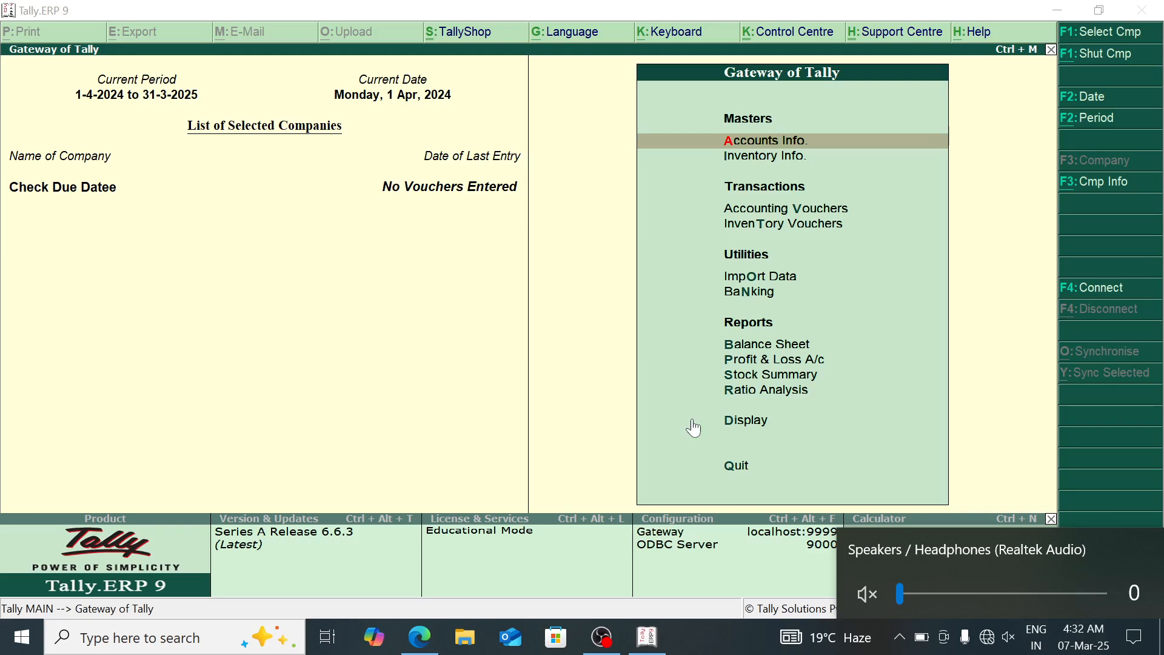
click(608, 281)
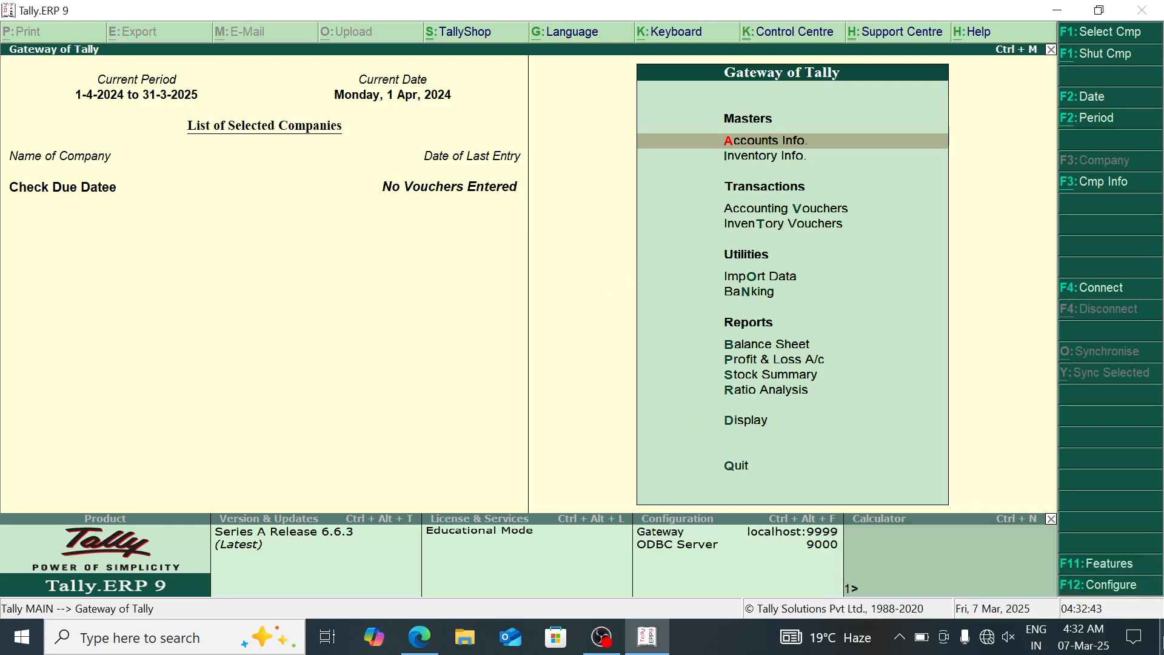
Step: Review the company's accounting and inventory features, checking the bill-wise details setting, and return to the Gateway of Tally
click(1096, 563)
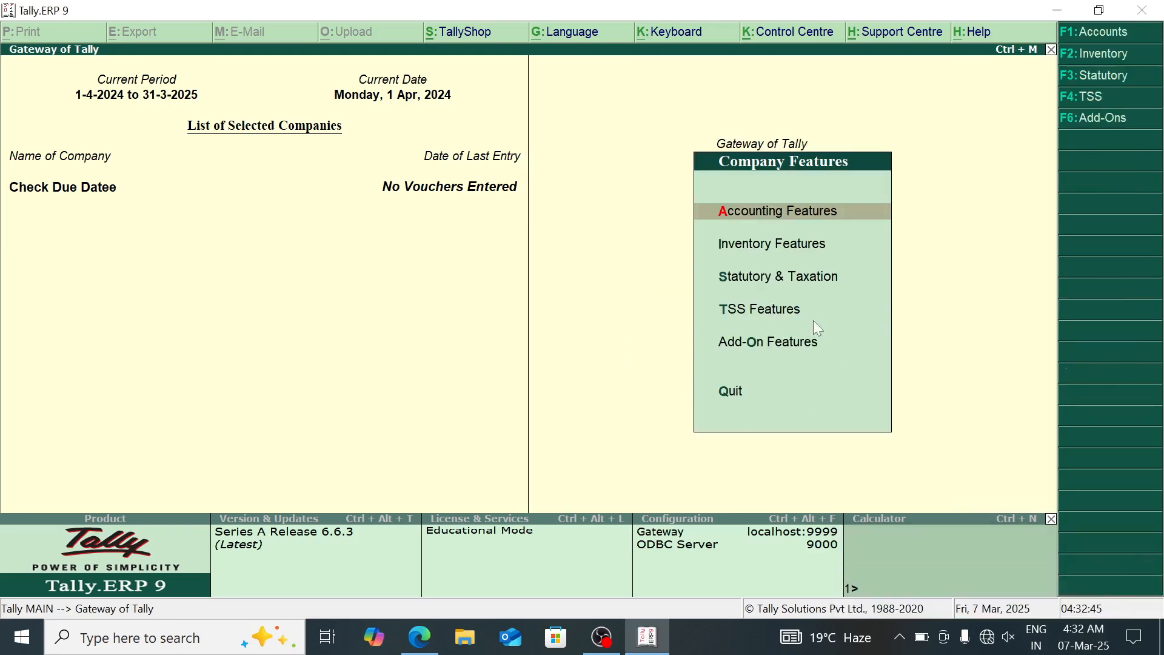
key(Return)
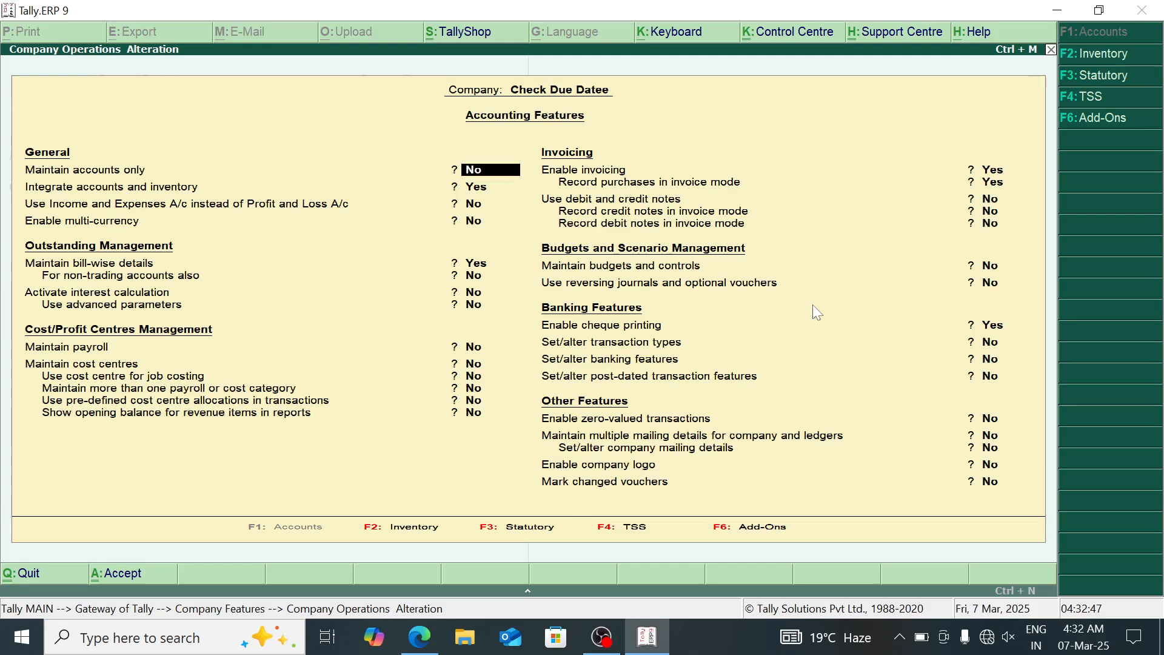
click(112, 267)
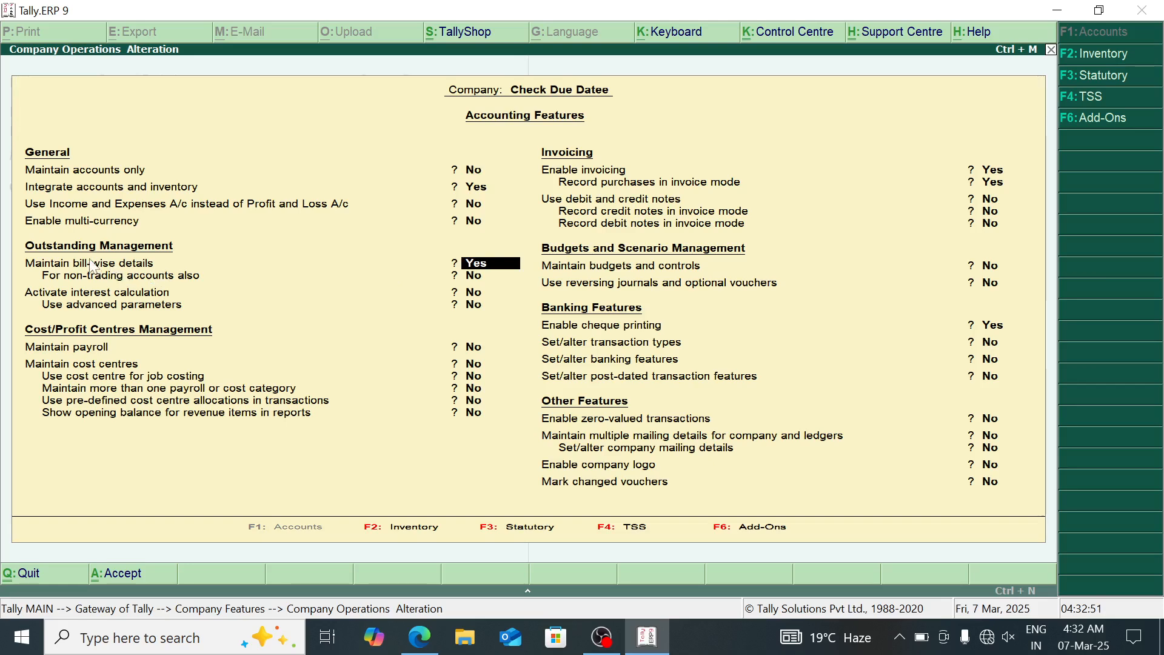
key(F2)
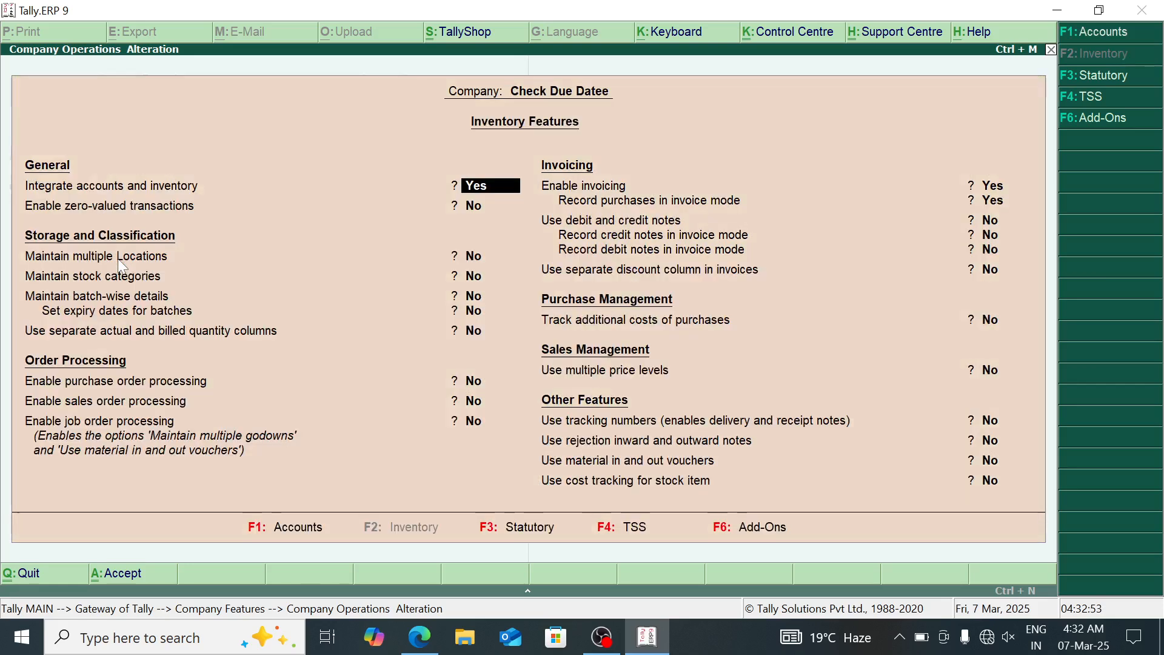
key(F1)
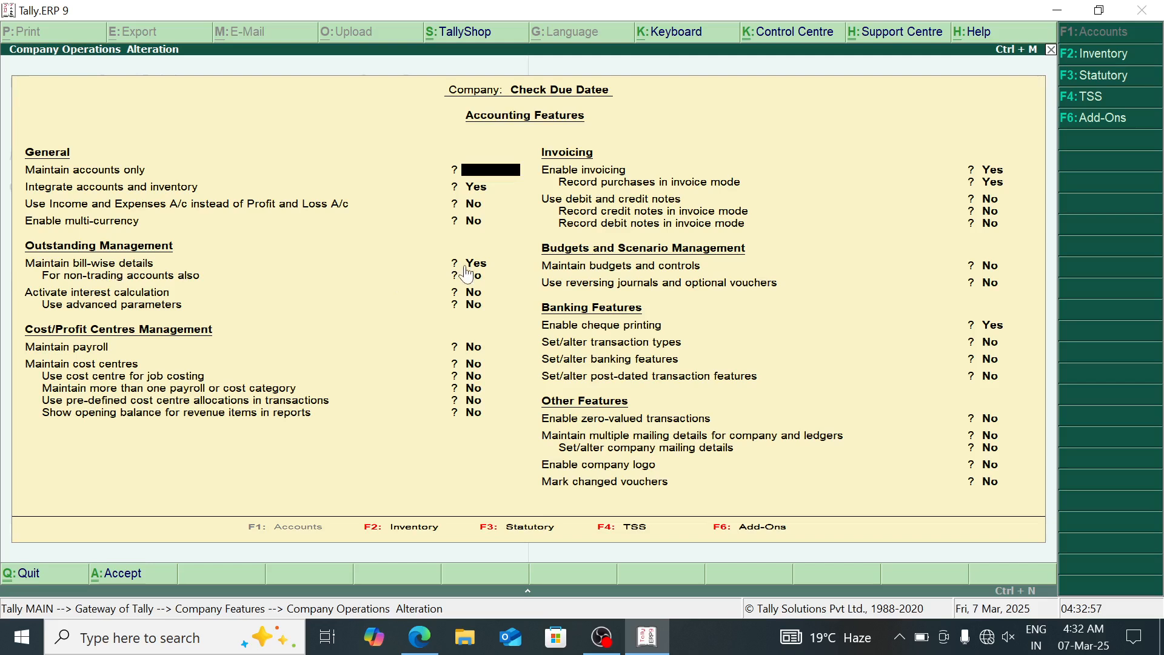
key(Escape)
key(Escape)
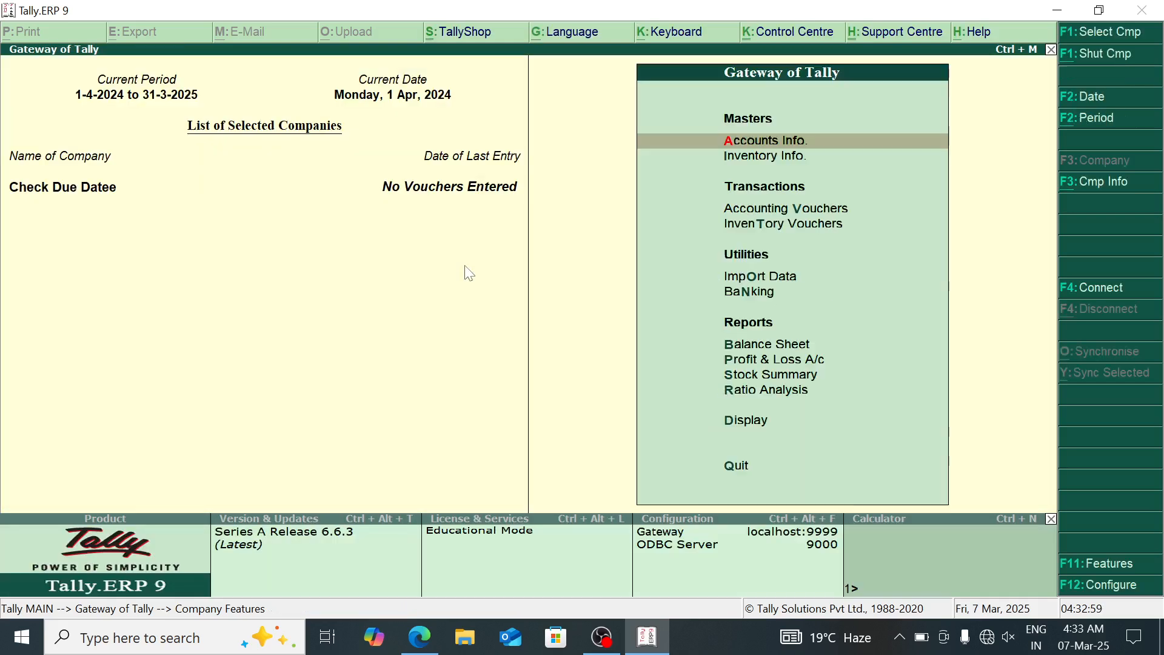
Step: Start a new single stock item named Mouse under Primary, without an alias
key(Down)
key(Return)
key(Down)
key(Return)
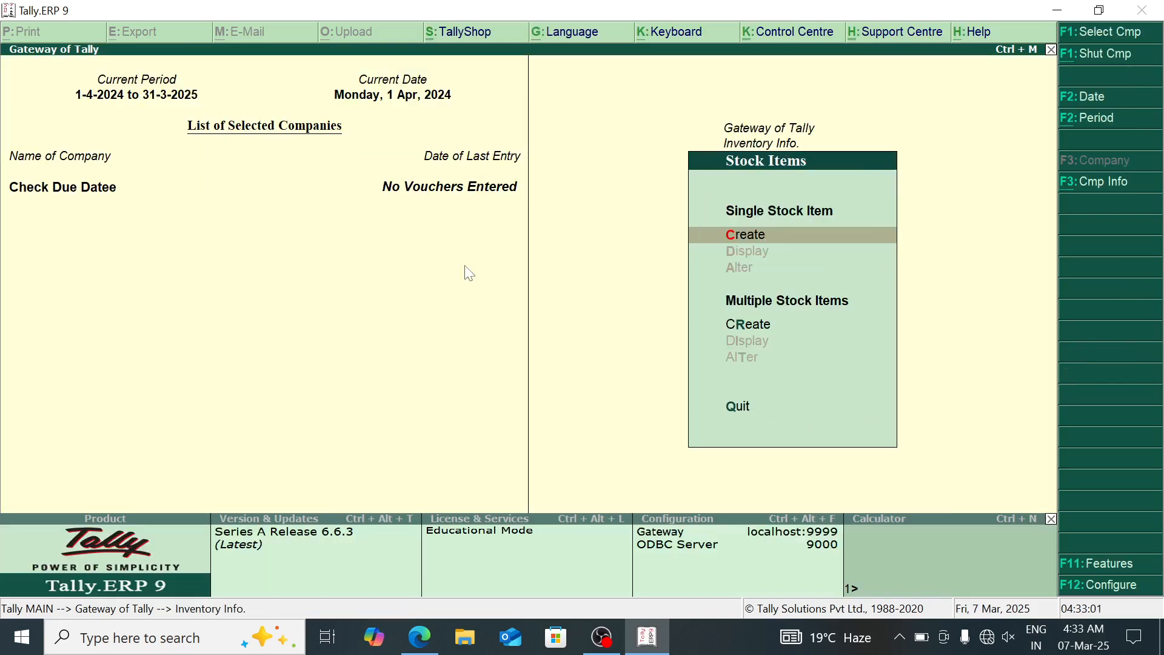
key(Return)
text(Mous)
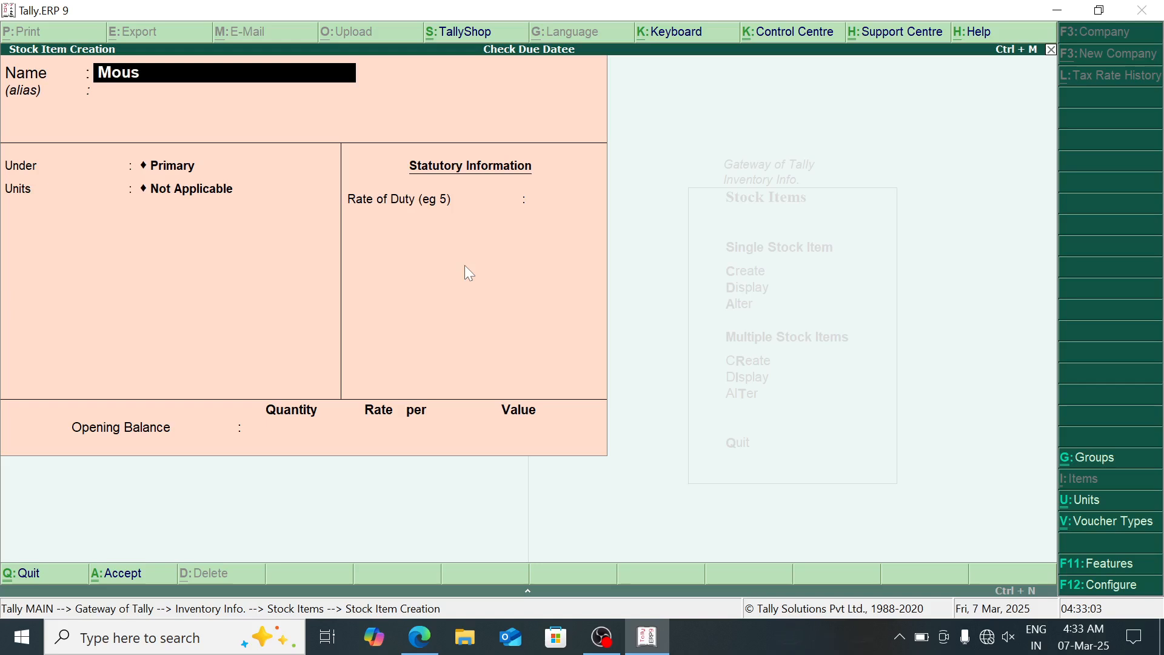
key(BackSpace)
key(BackSpace)
key(BackSpace)
text(ouse)
key(Return)
key(Return)
key(Return)
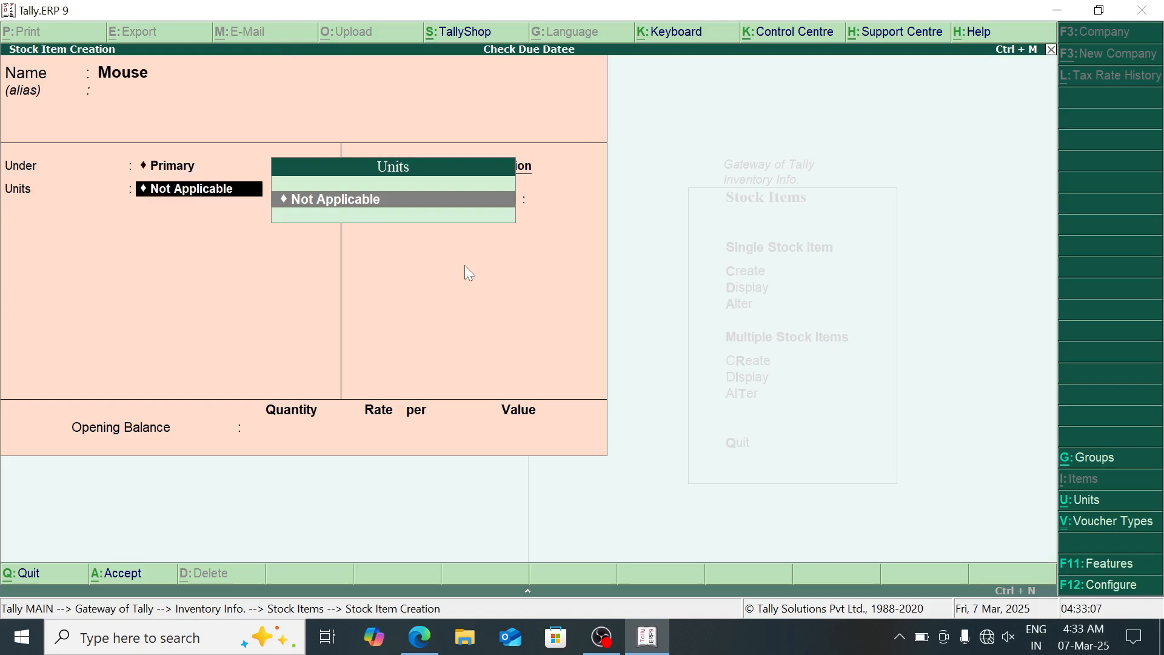
Step: Create a simple unit with symbol pcs, formal name Pieces and 0 decimal places for the Mouse item
key(alt+c)
text(pcs)
key(Return)
text(P)
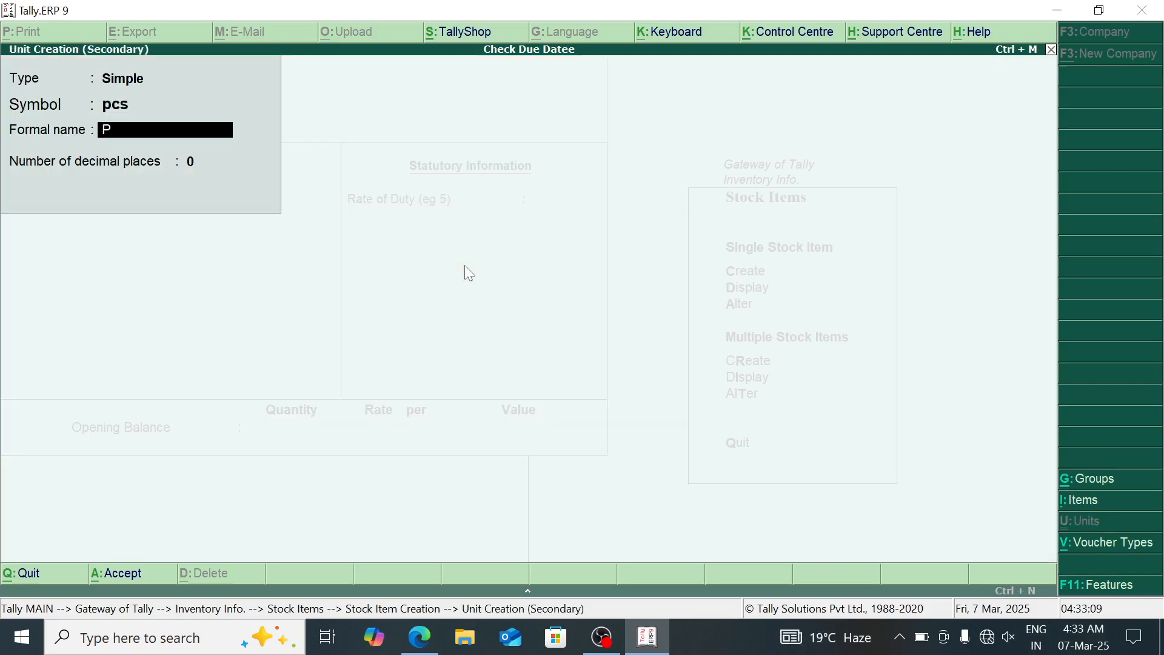
text(ieces)
key(Return)
key(Return)
key(Return)
Step: Assign pcs as the unit of the Mouse item, keep the remaining defaults and save it
key(Return)
key(Return)
key(Return)
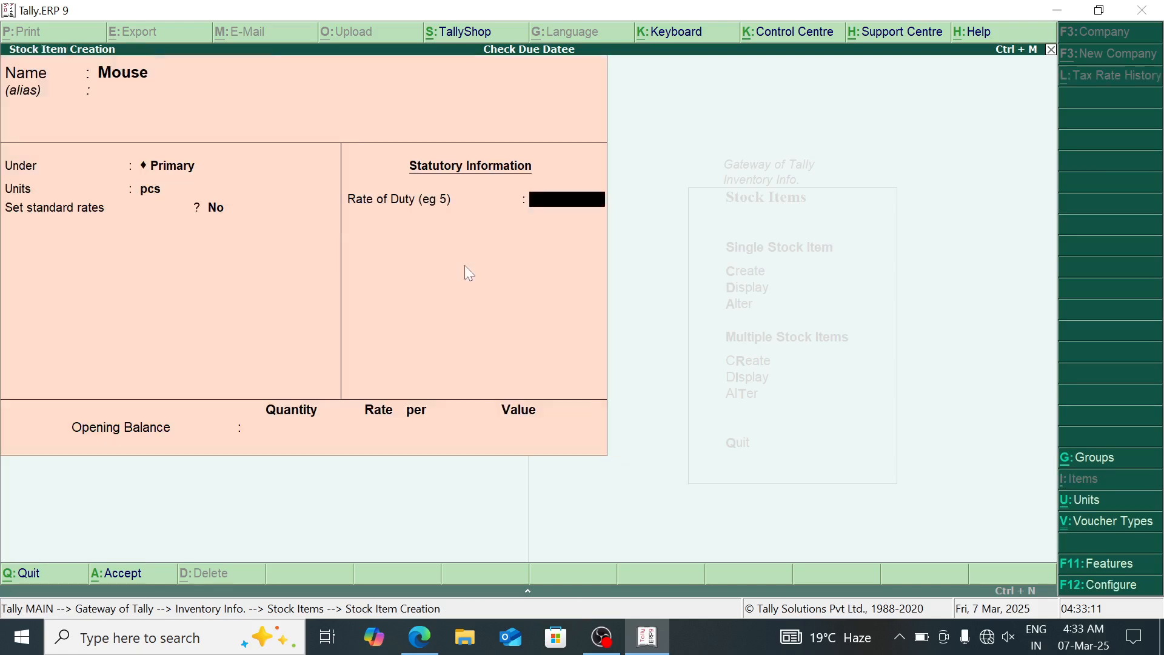
key(Return)
Step: Create a stock item named Keyboard under Primary with unit pcs and save it
text(Ke)
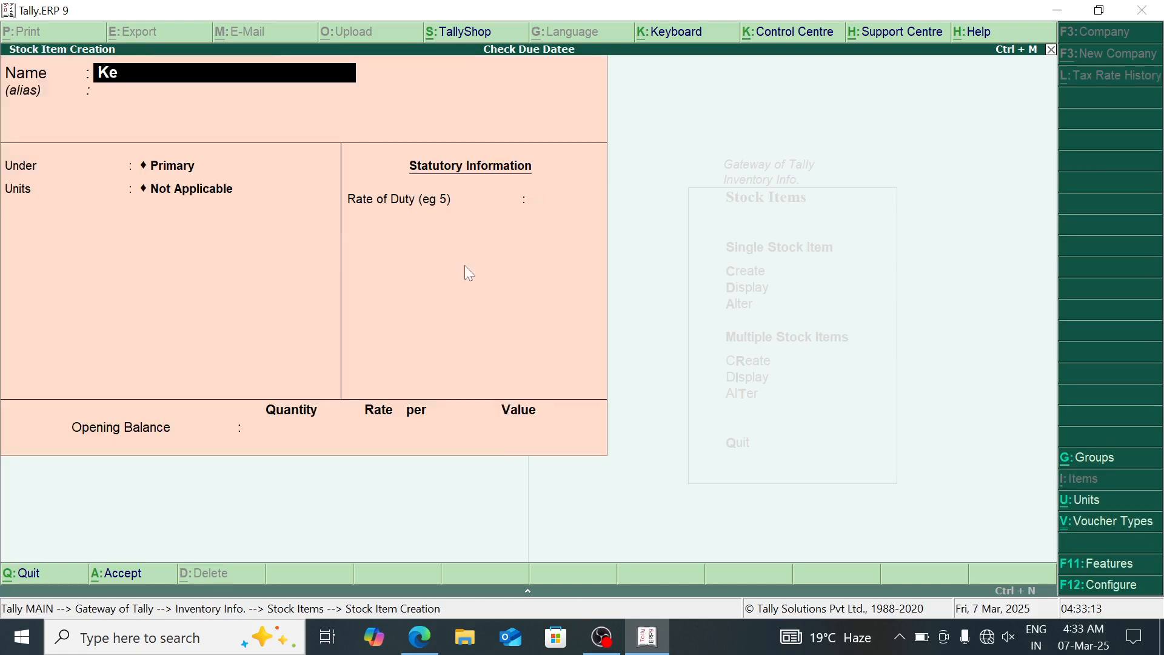
text(yboard)
key(Return)
key(Return)
key(Return)
key(Return)
key(Return)
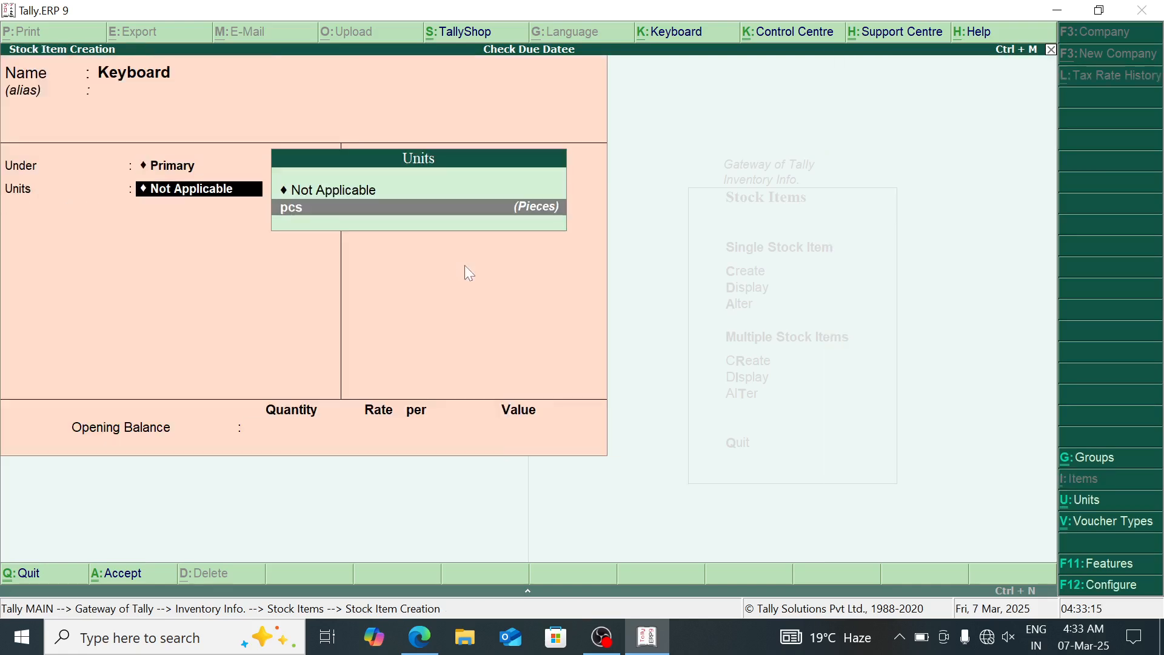
key(Return)
key(Return)
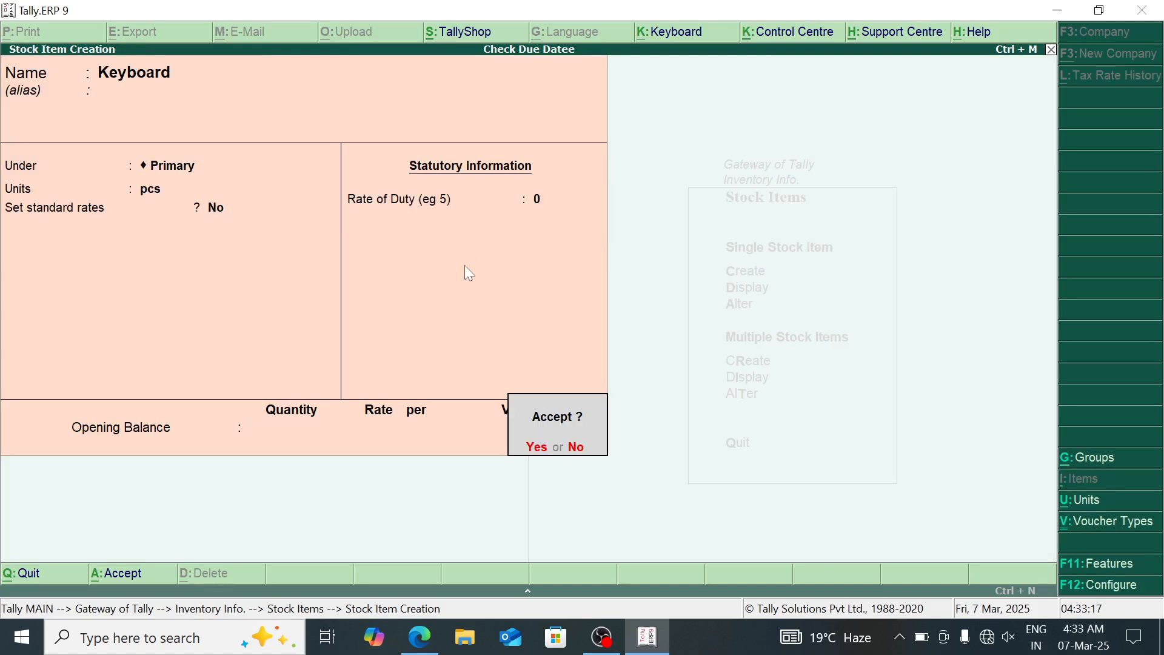
key(Return)
Step: Create a stock item named Led under Primary with unit pcs and save it
text(Led)
key(Return)
key(Return)
key(Return)
key(Down)
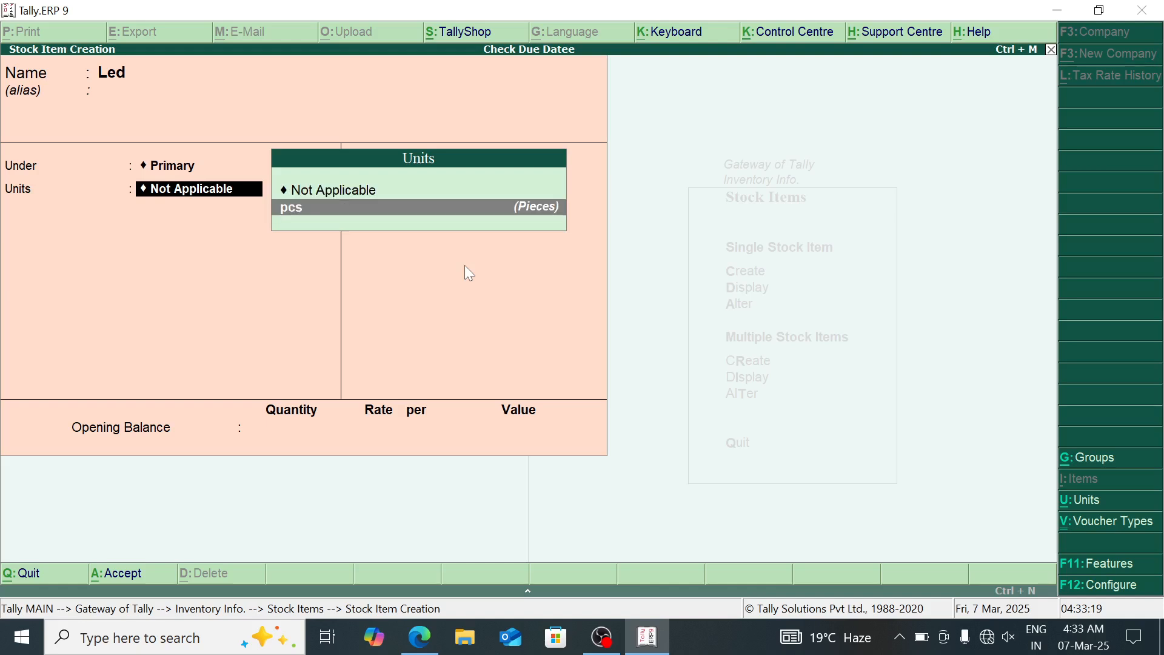
key(Return)
key(Return)
key(Return)
key(Return)
key(Return)
Step: Create a stock item named Watch under Primary with unit pcs, save it and leave stock item creation
text(Wath)
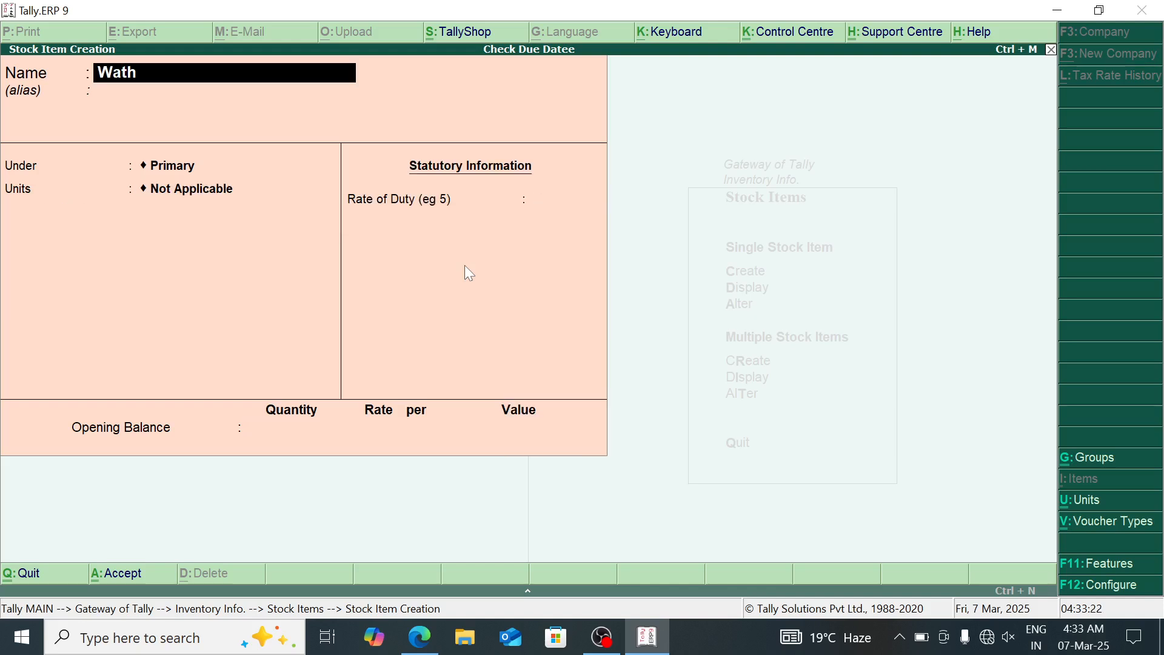
key(BackSpace)
text(ch)
key(Return)
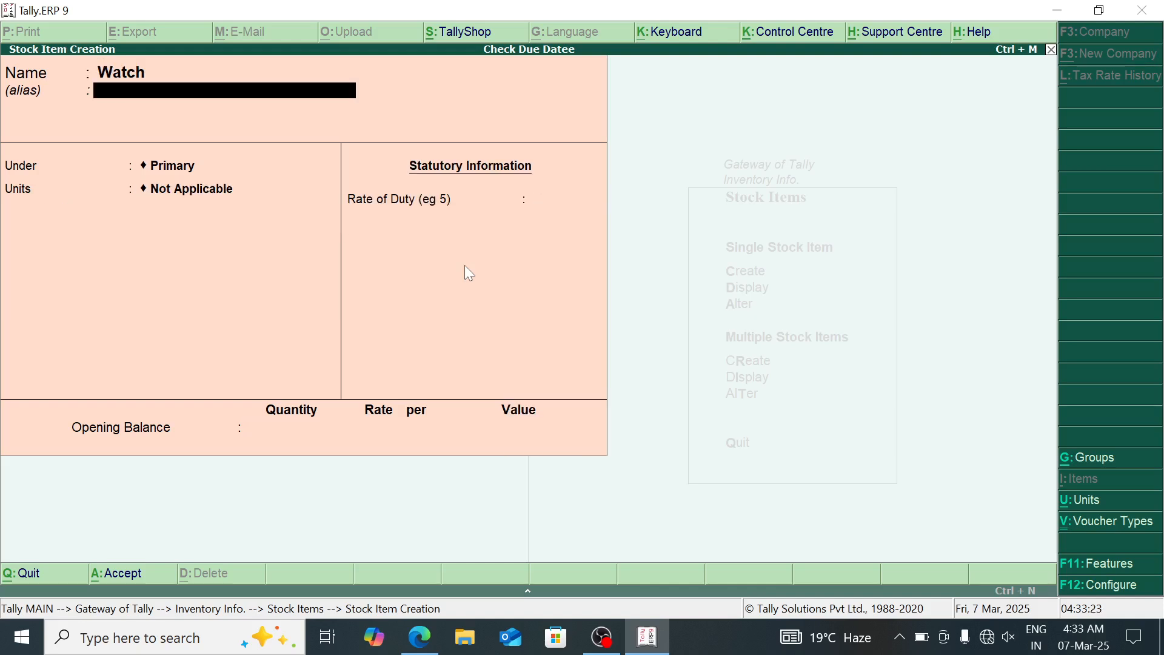
key(Return)
key(Return)
key(Down)
key(Return)
key(Return)
key(Return)
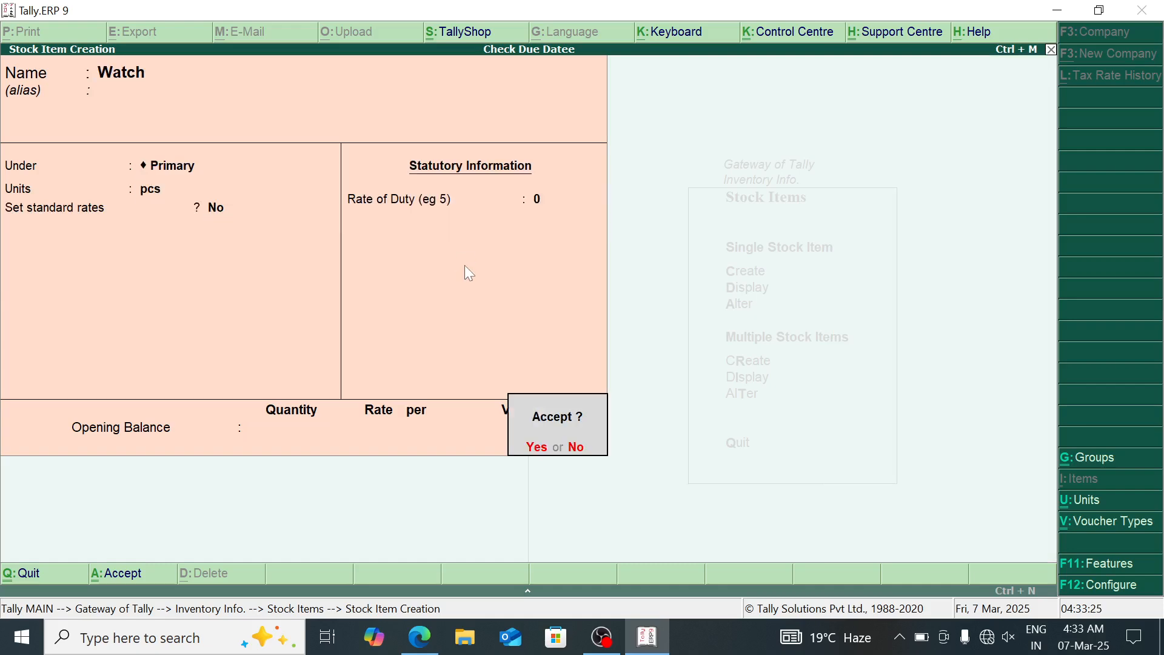
key(Return)
key(Escape)
Step: Open the single stock item display and return to the Gateway of Tally
key(Down)
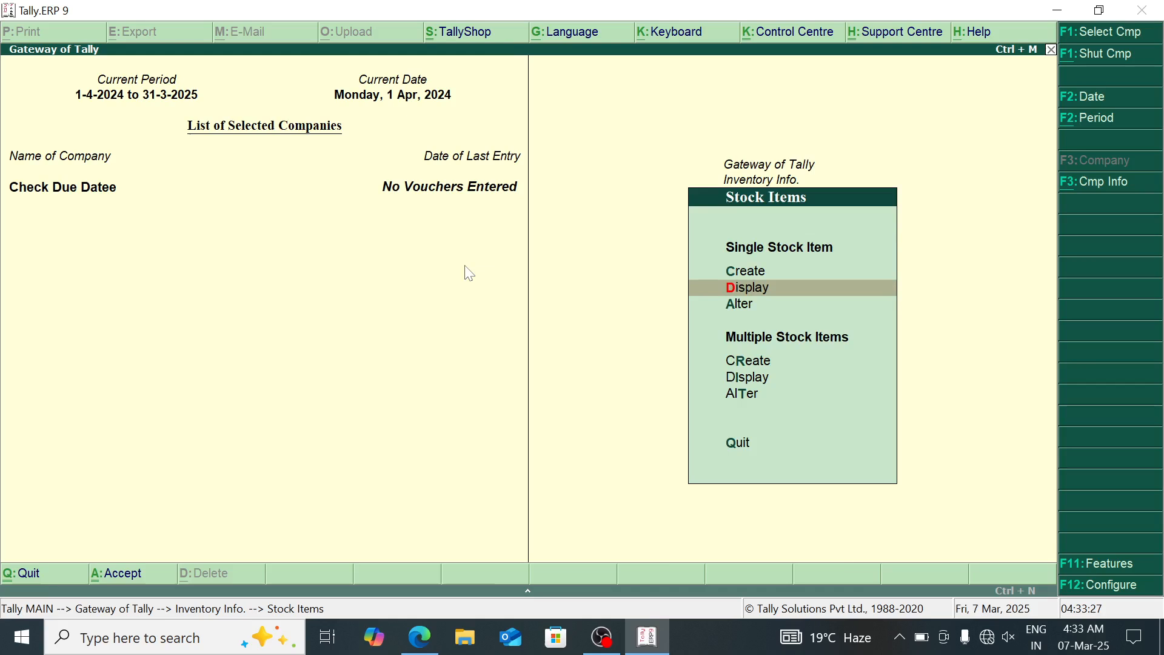
key(Return)
key(Escape)
key(Escape)
key(Escape)
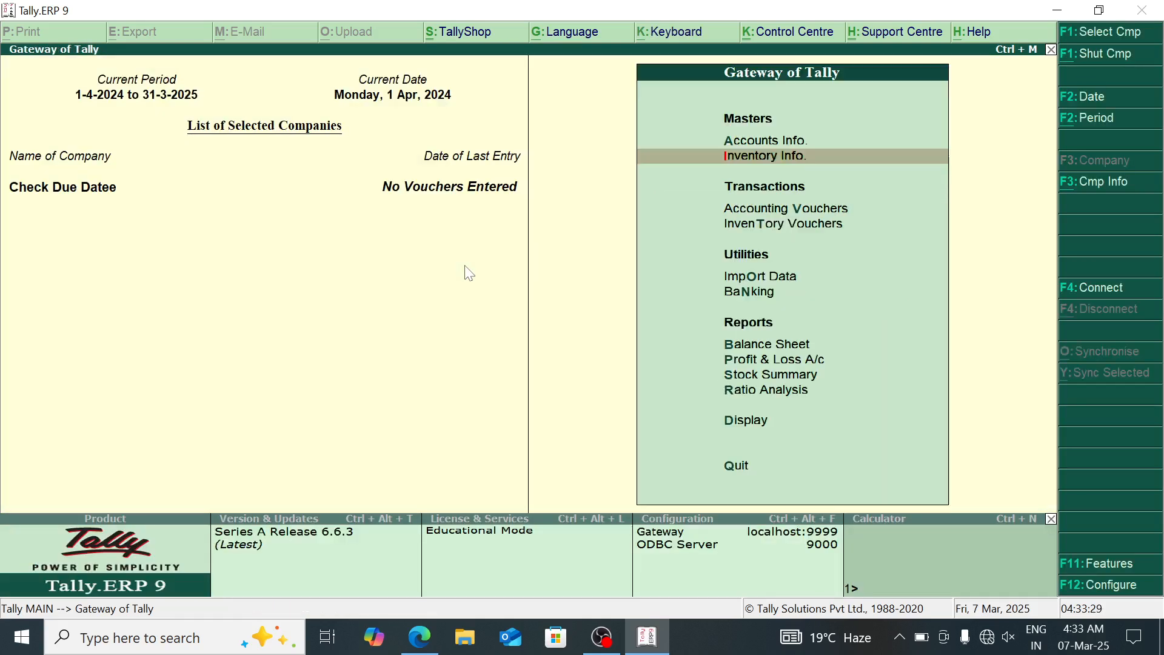
Step: Start a new single ledger in the accounts masters and name it Sales
key(Up)
key(Return)
key(Down)
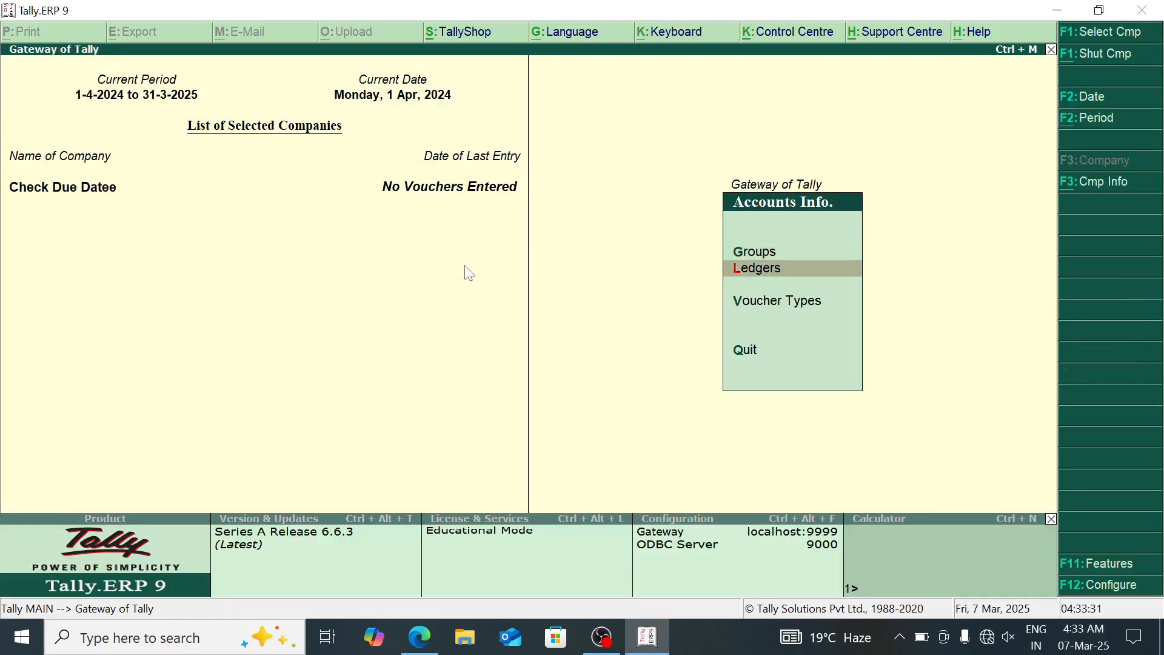
key(Return)
key(Return)
text(Sa)
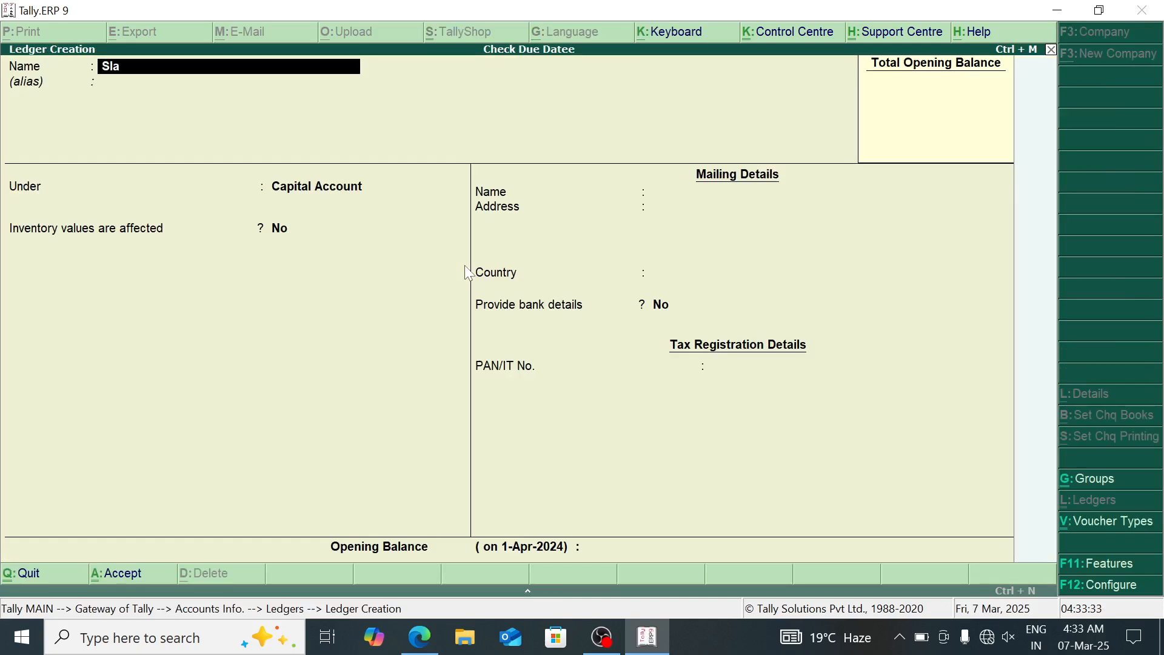
text(les)
key(Return)
Step: Place the Sales ledger under Sales Accounts, keep the other defaults and save it
text(Sal)
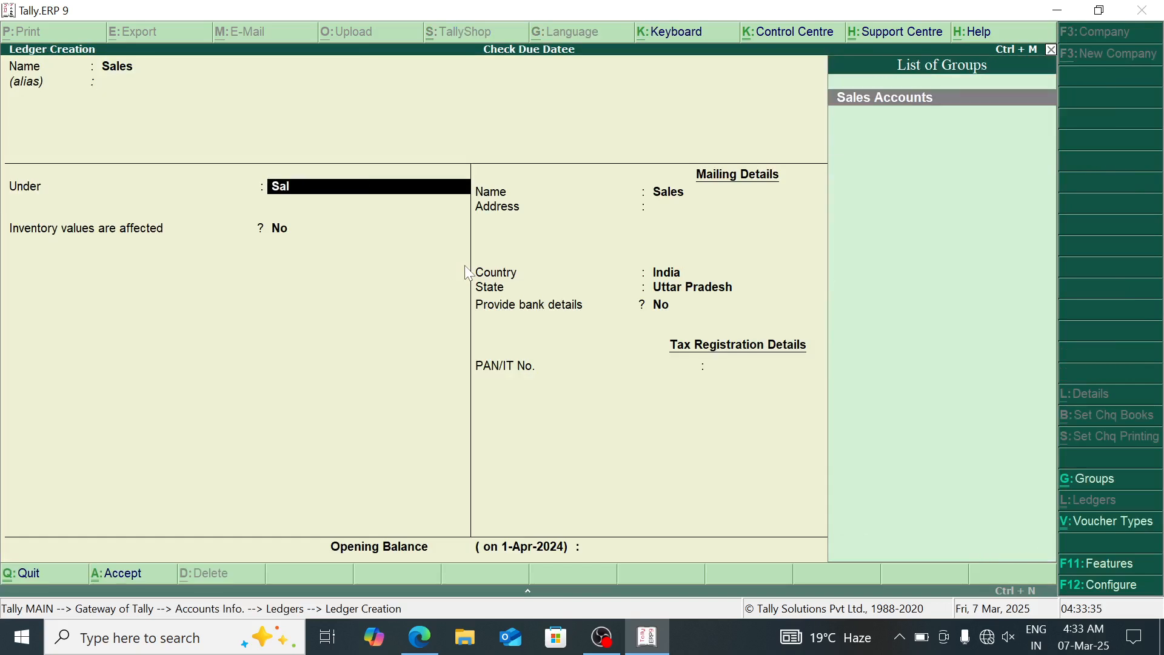
key(Return)
key(Return)
key(Return)
key(Return)
key(Return)
Step: Create a ledger named Purchase under Purchase Accounts, keep the other defaults and save it
text(P)
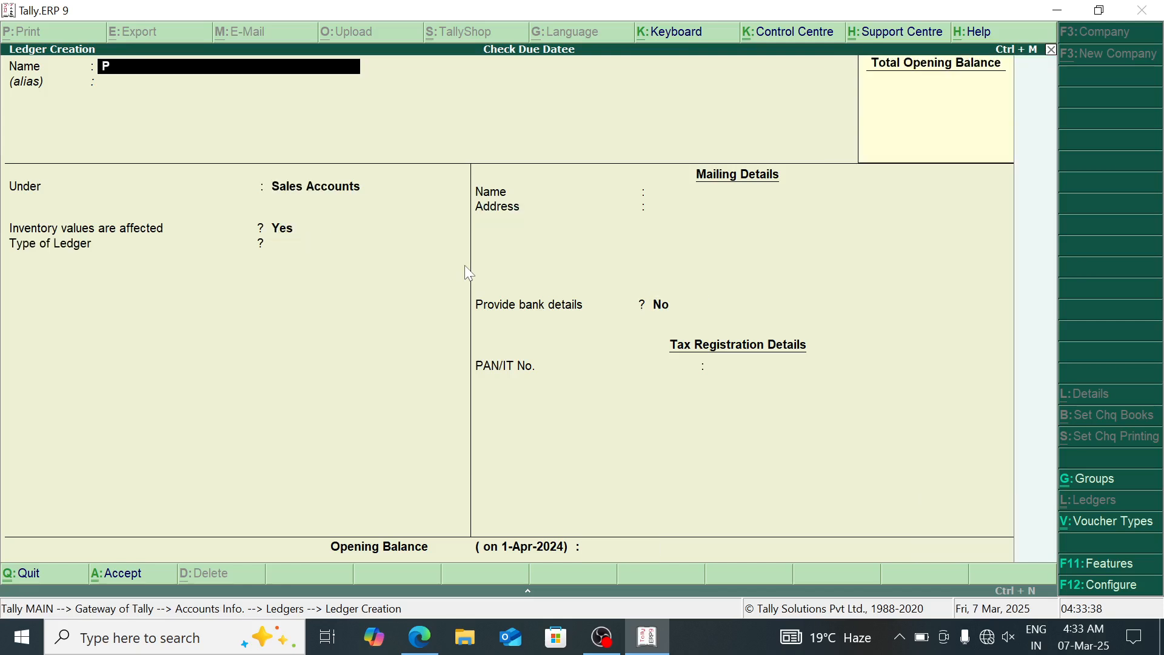
text(urchase)
key(Return)
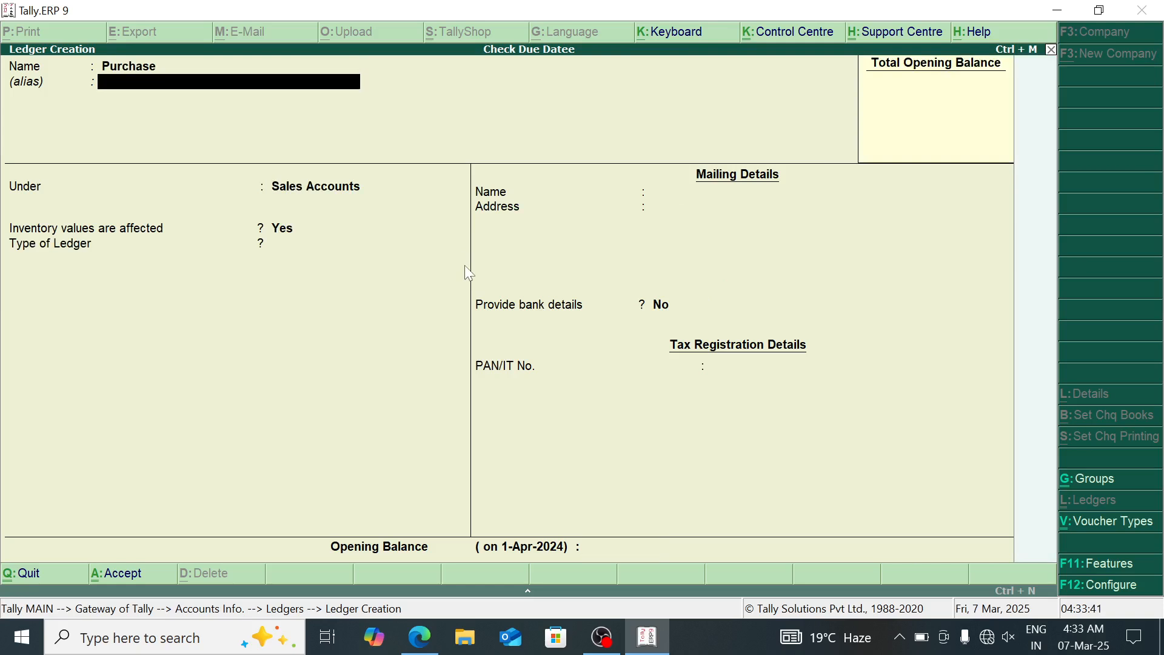
key(Return)
text(Pur)
key(Return)
key(Return)
key(Return)
key(Return)
key(Return)
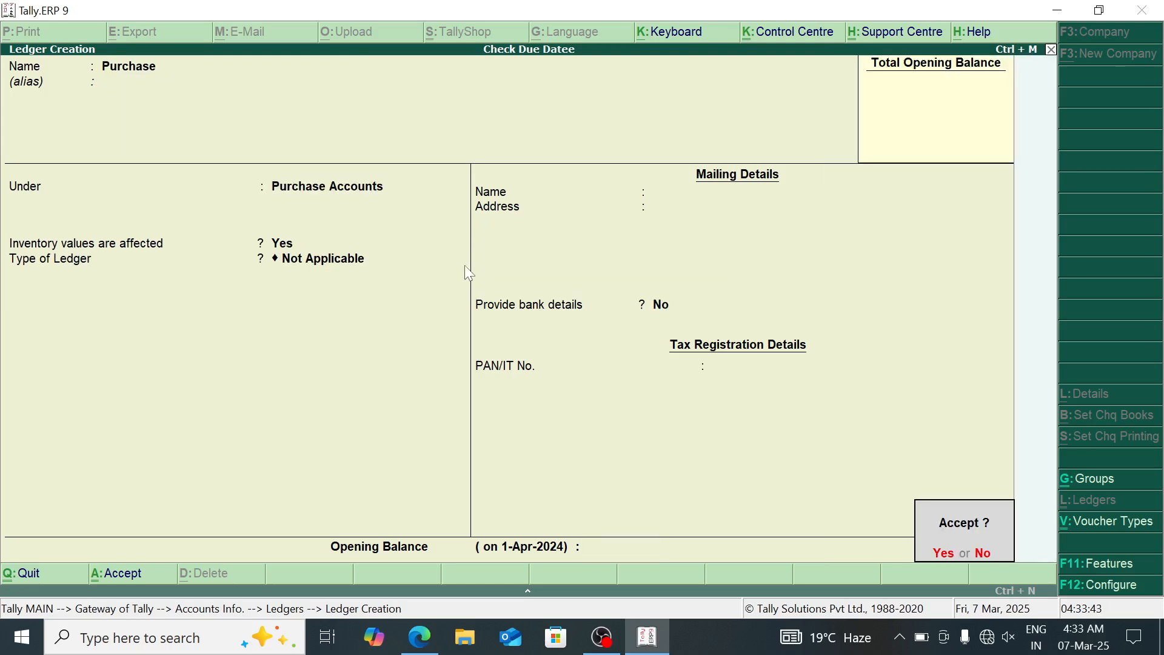
key(Return)
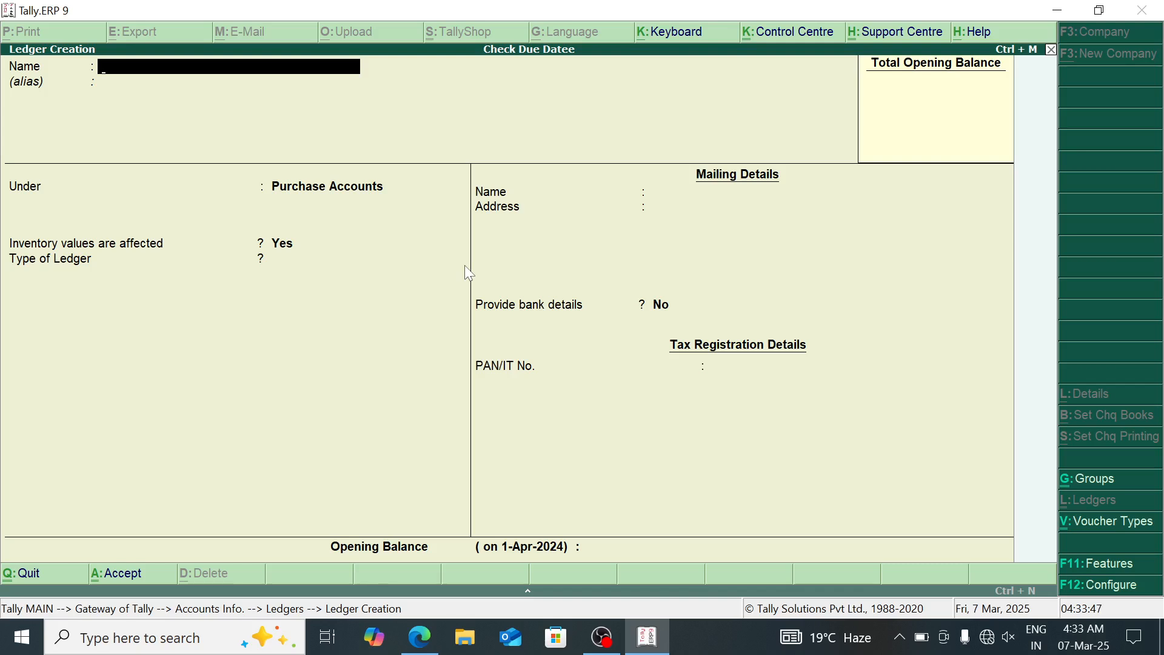
Step: Enter the first supplier's name for the new ledger and place it under Sundry Creditors
text(Rohit Suplier)
key(Return)
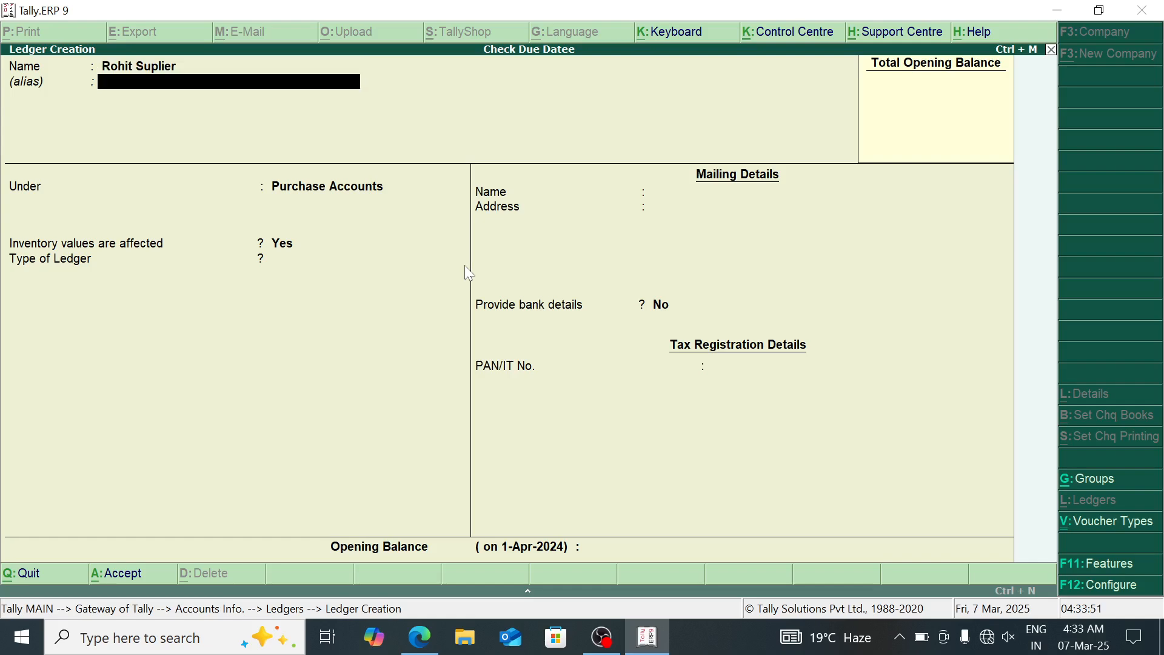
key(Return)
text(Sun)
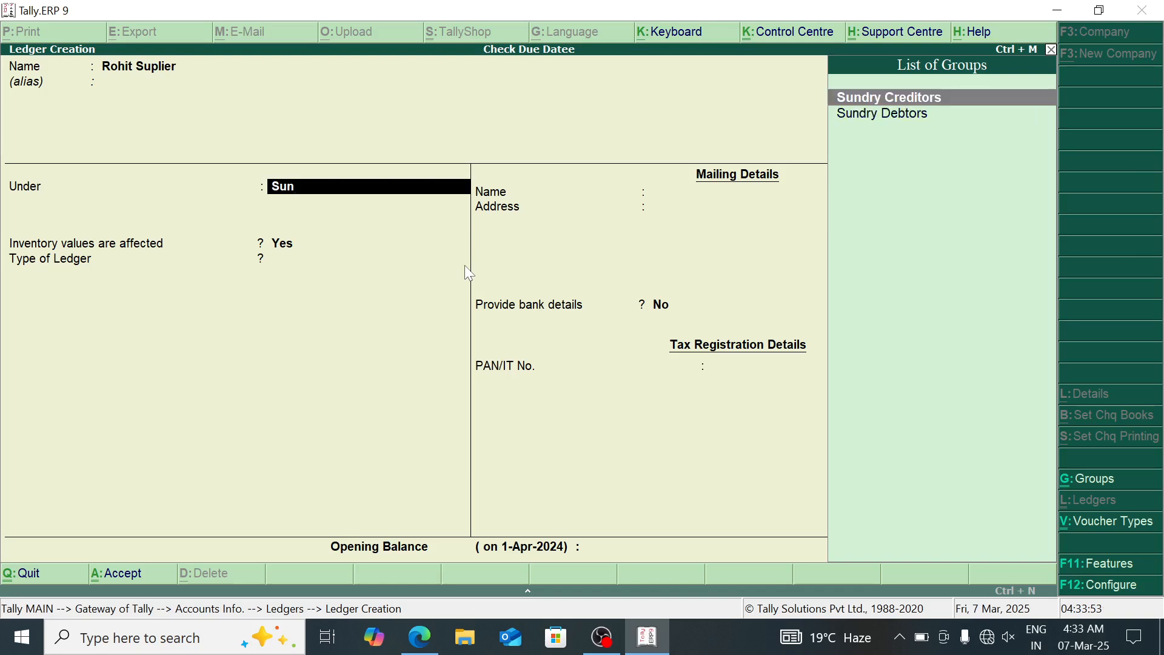
key(Return)
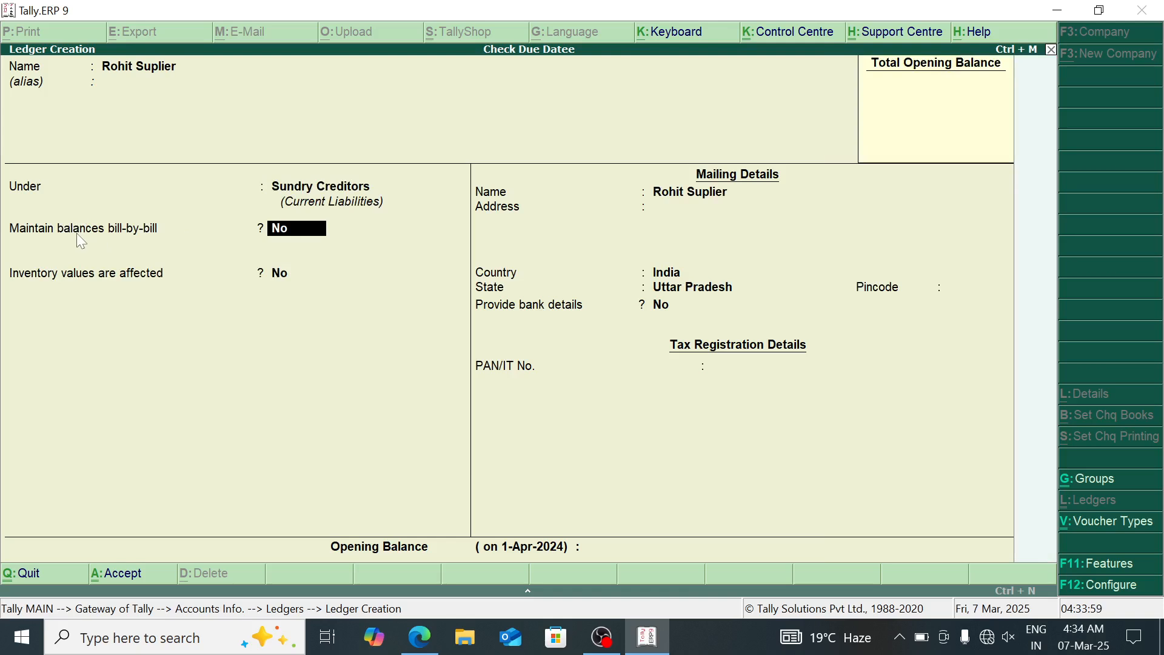
Step: Turn on bill-by-bill balances with a default credit period of 10 days, keep the other defaults and save the supplier ledger
text(y)
key(Return)
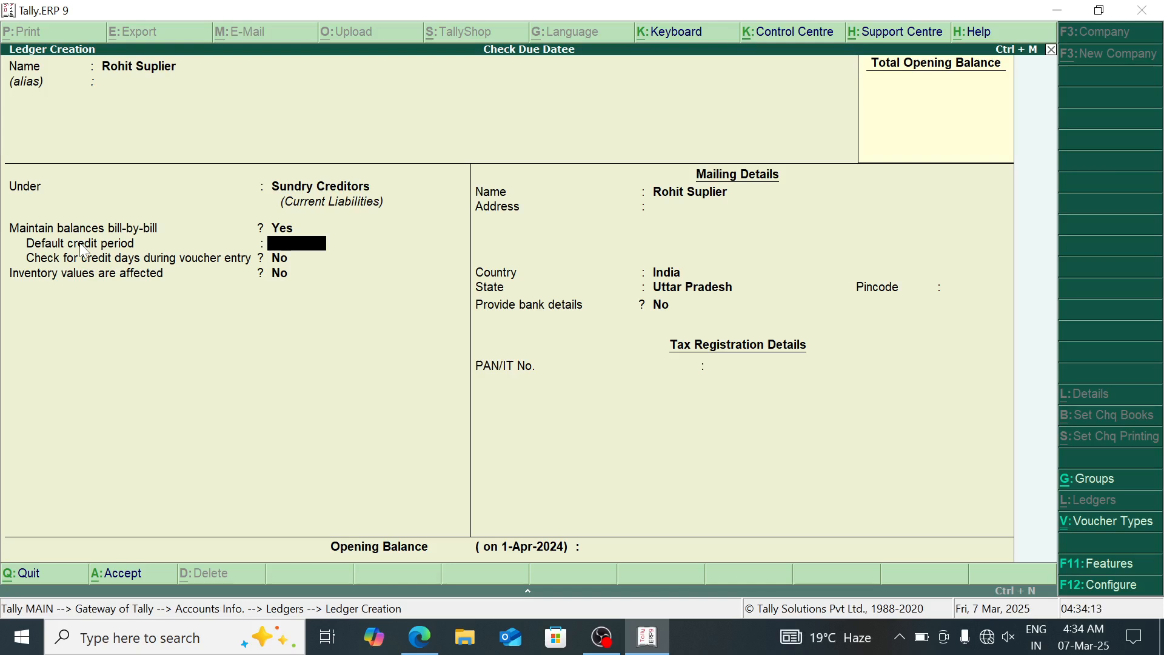
text(0)
key(Return)
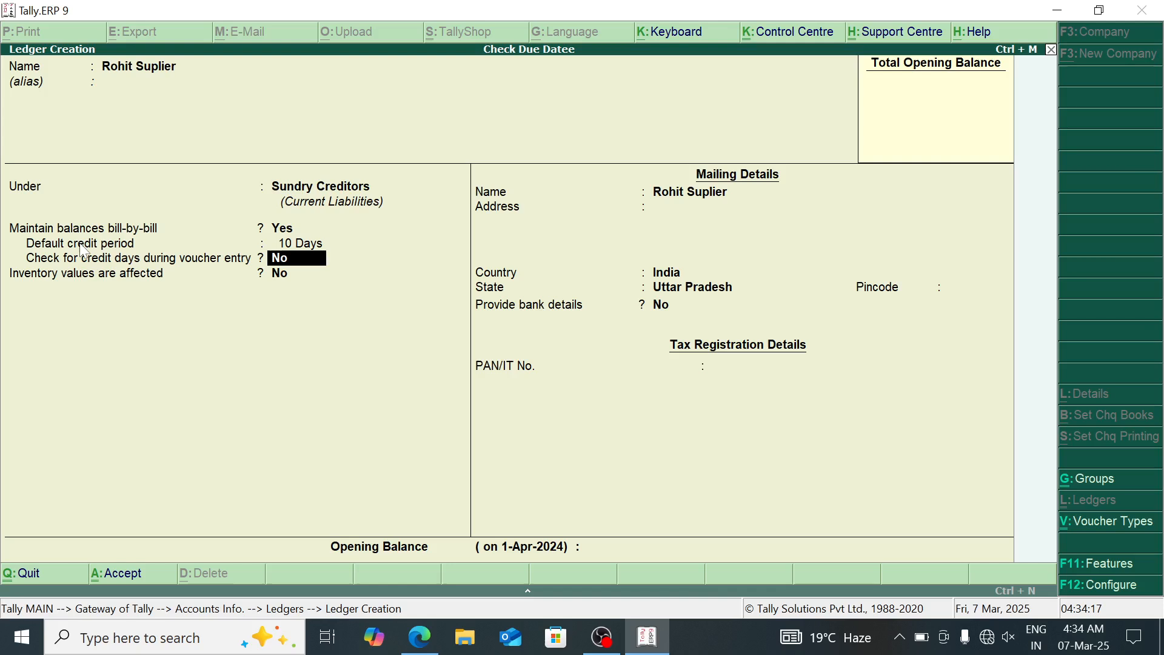
key(Return)
key(Return)
key(Return)
key(Return)
key(Return)
key(Return)
key(Return)
key(Return)
key(Return)
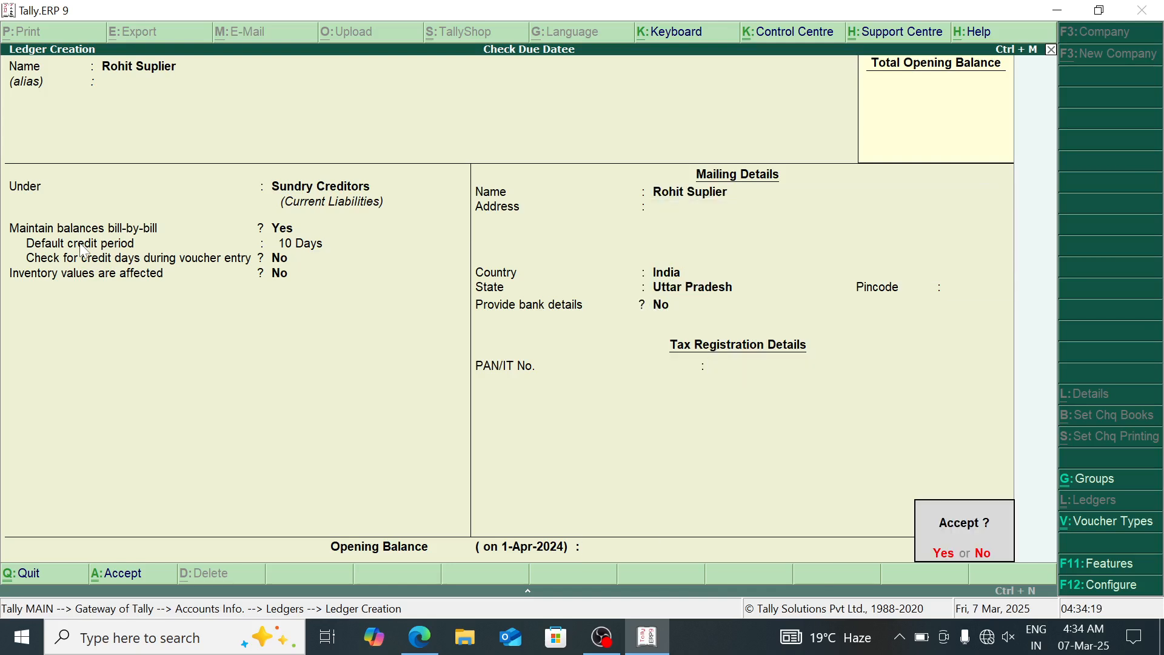
key(Return)
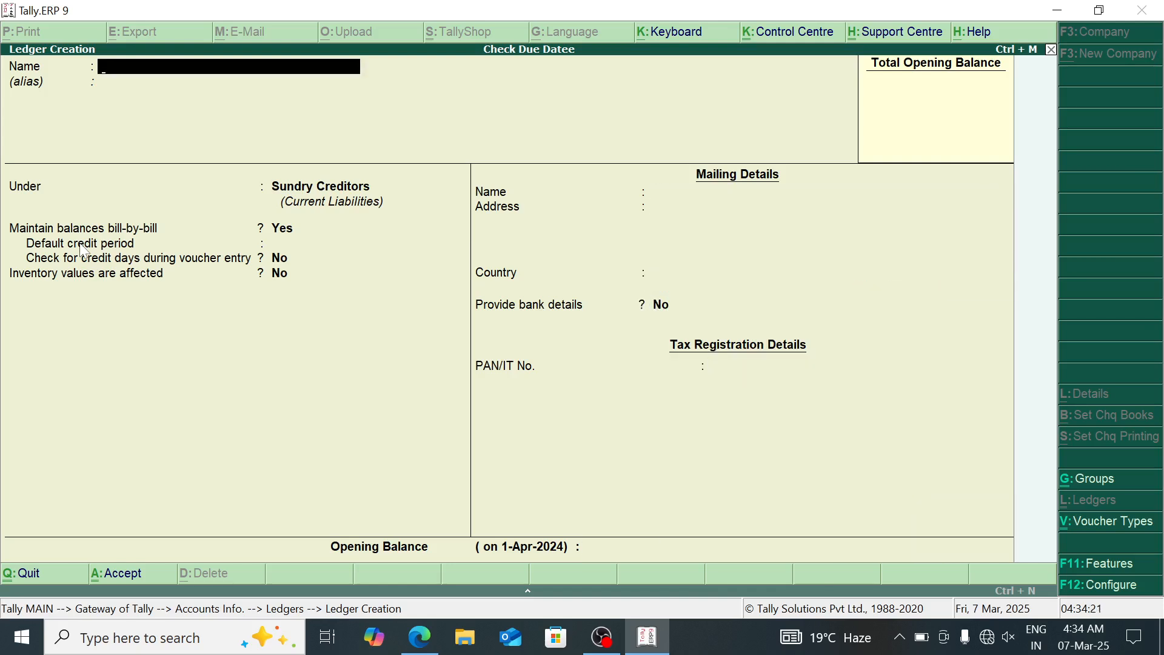
Step: Name another ledger after the second supplier, keeping it under Sundry Creditors with bill-by-bill balances
text(Ro)
key(BackSpace)
text(Amit Suplier)
key(Return)
key(Return)
key(Return)
key(Return)
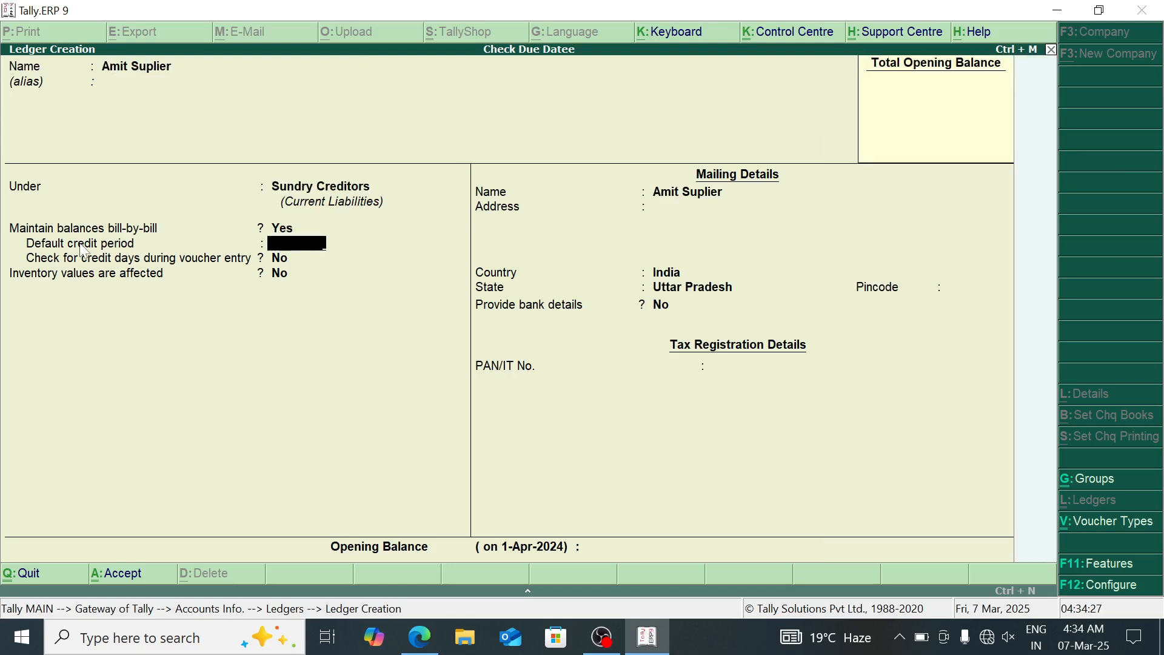
Step: Set the second supplier's default credit period to 2 days, keep the remaining defaults and save the ledger
text(2)
key(Return)
key(Return)
key(Return)
key(Return)
key(Return)
key(Return)
key(Return)
key(Return)
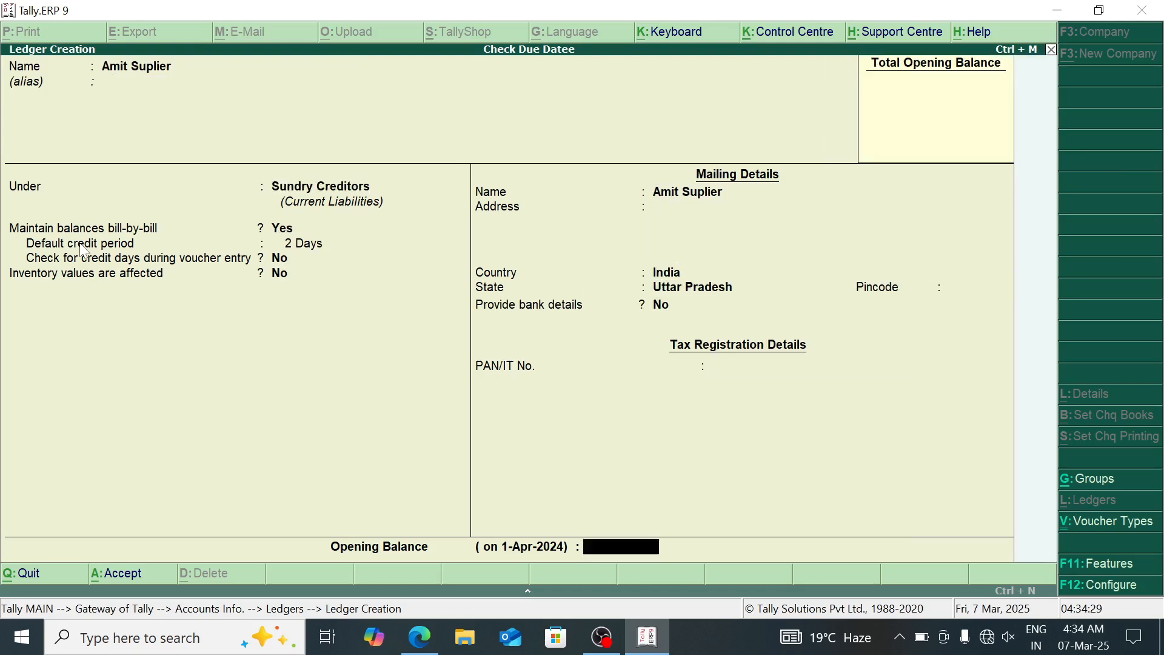
key(Return)
key(Return)
Step: Create the third supplier's ledger under Sundry Creditors with bill-by-bill balances, leaving the default credit period blank, and save it
text(Kapil)
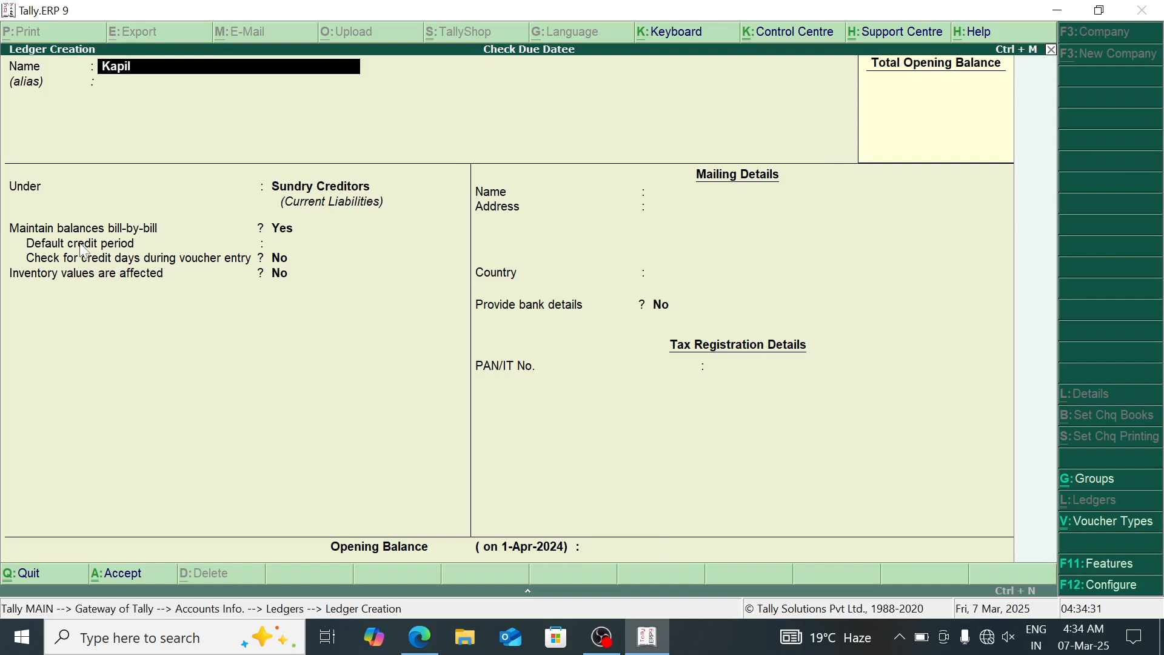
text( Suplier)
key(Return)
key(Return)
key(Return)
key(Return)
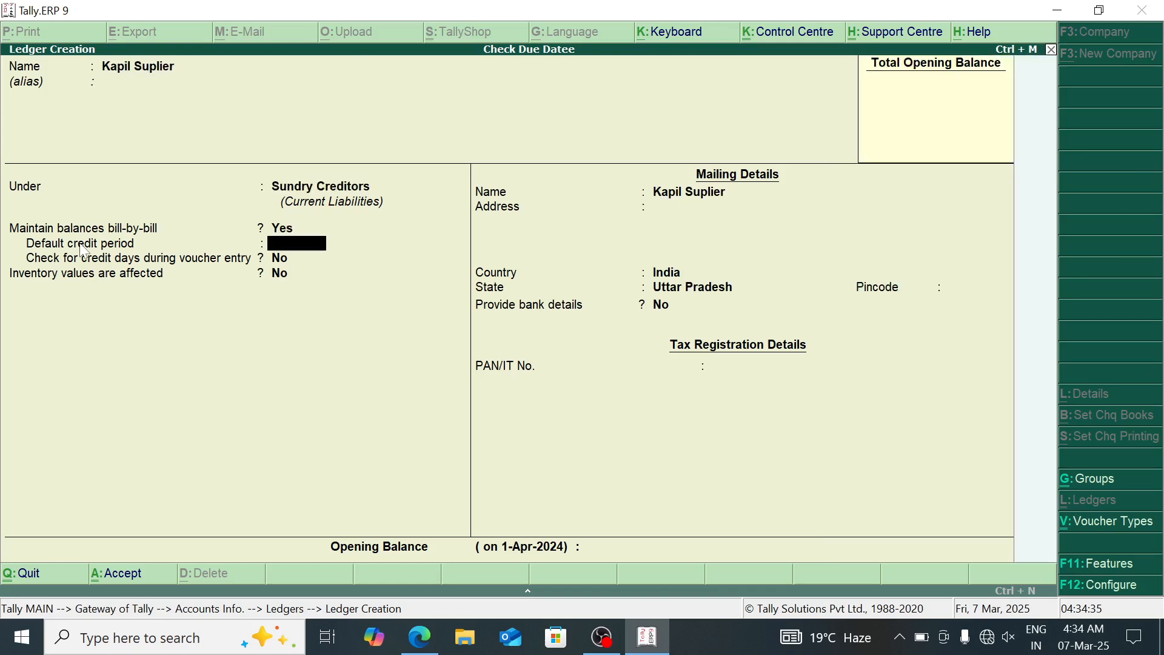
key(Return)
key(Return)
key(Return)
key(Return)
key(Return)
key(Return)
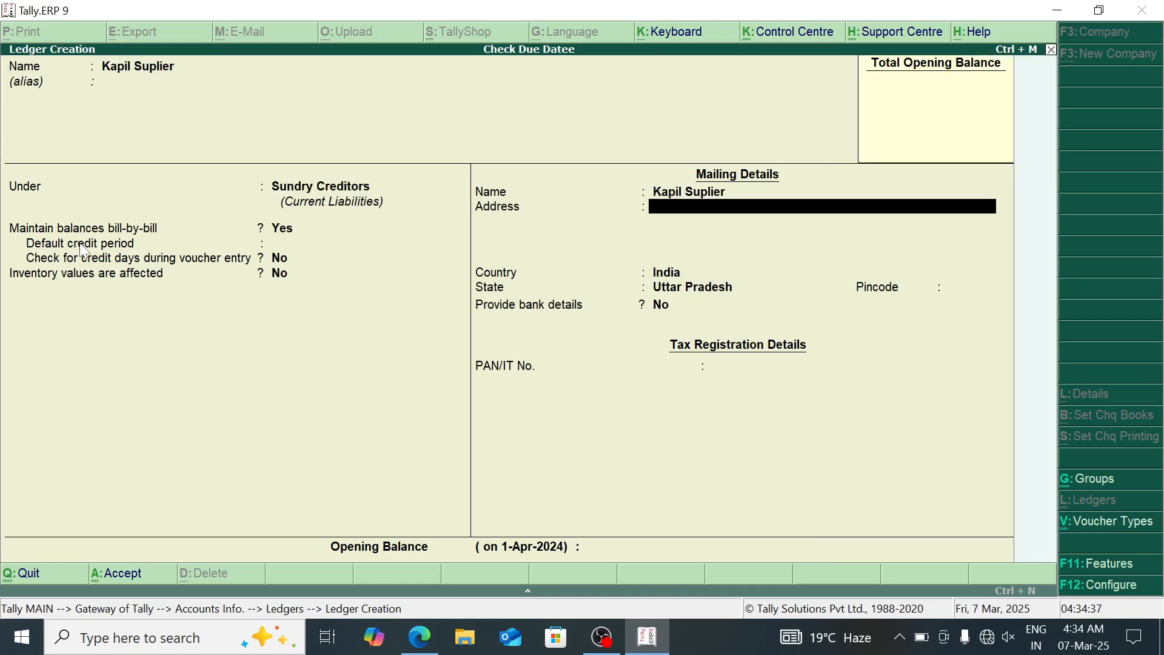
key(Return)
key(Return)
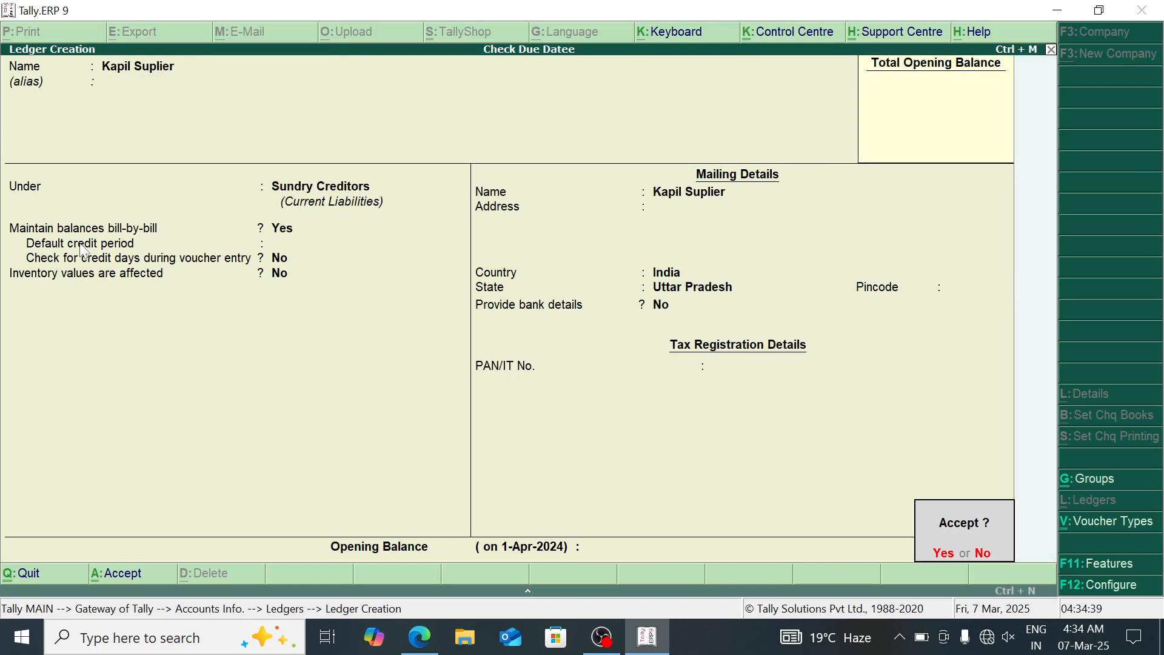
key(Return)
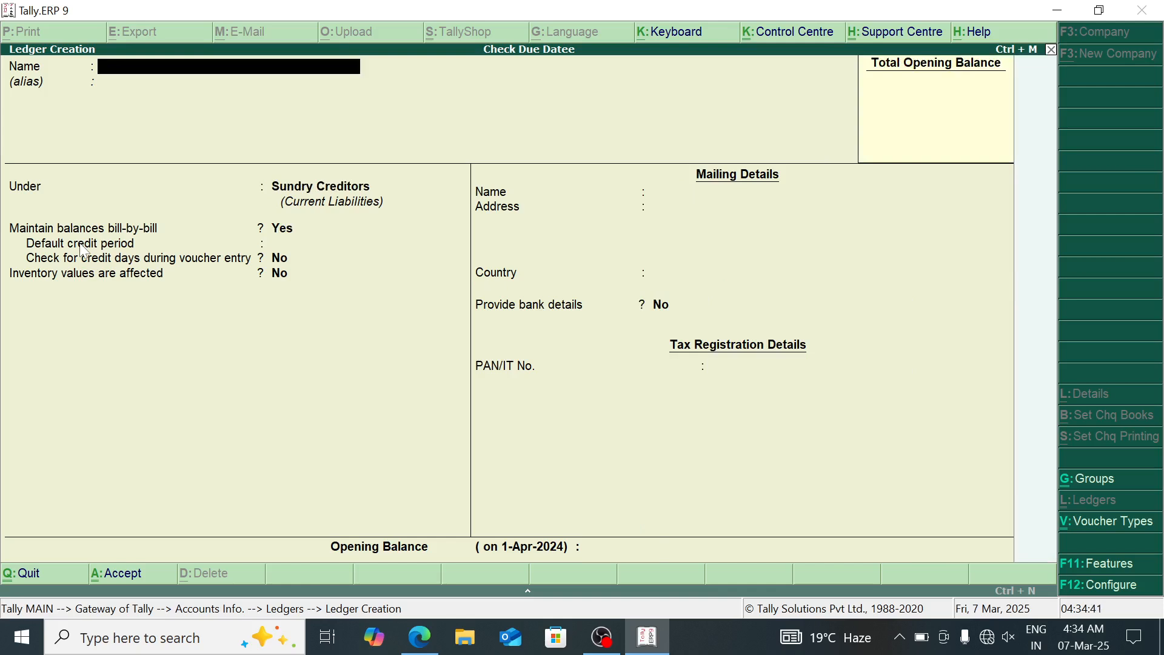
Step: Name a new ledger Customer A and place it under Sundry Debtors
text(Customer A)
key(Return)
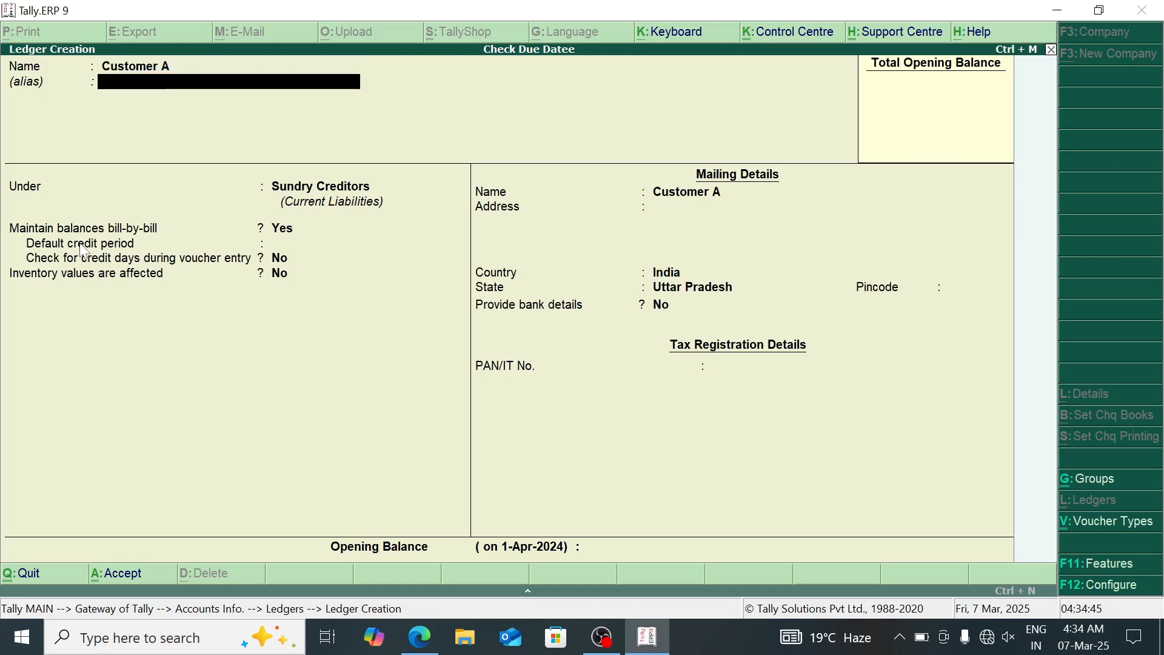
key(Return)
key(Down)
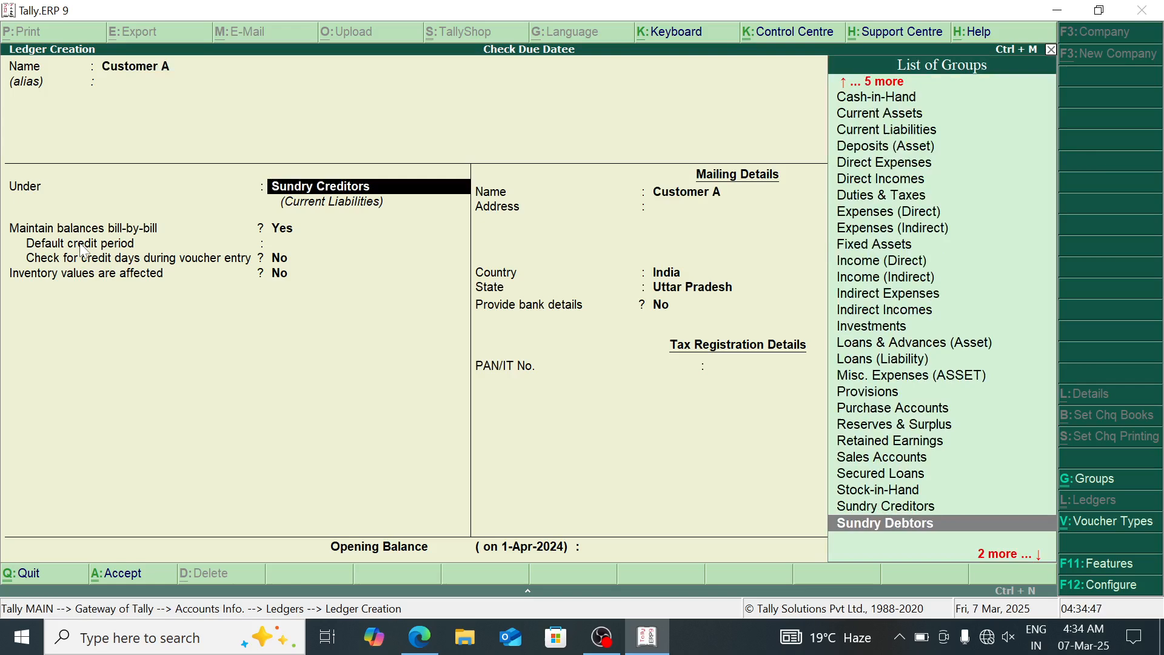
key(Return)
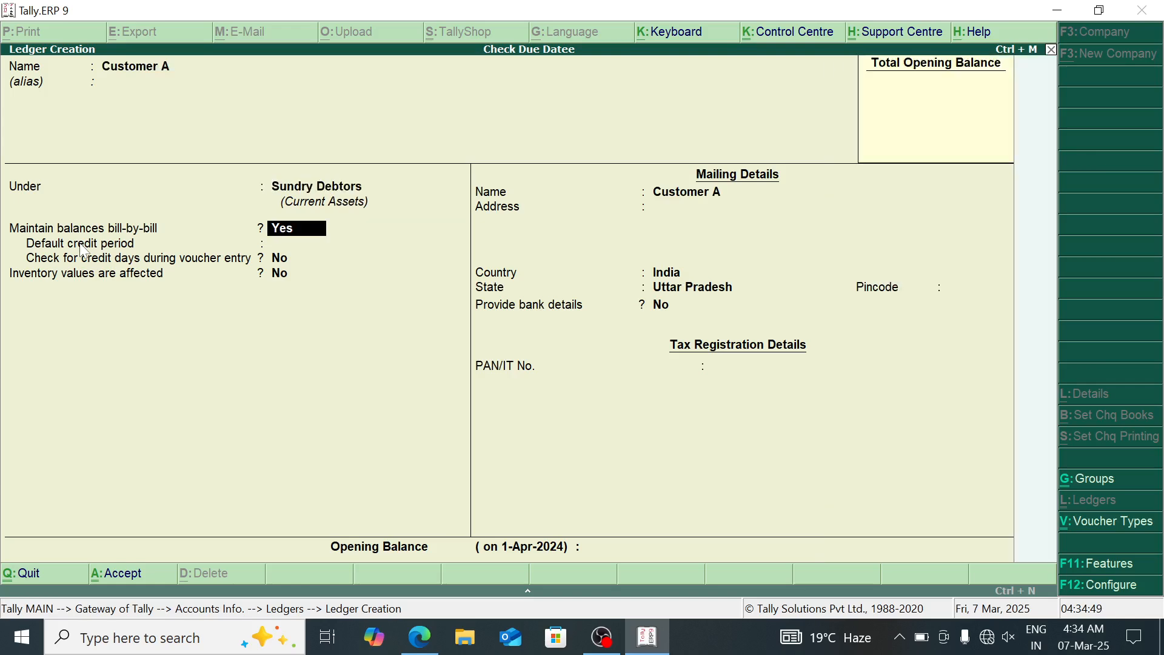
Step: Keep bill-by-bill balances for Customer A, set the default credit period to 10 days and save the ledger
key(Return)
text(10)
key(Return)
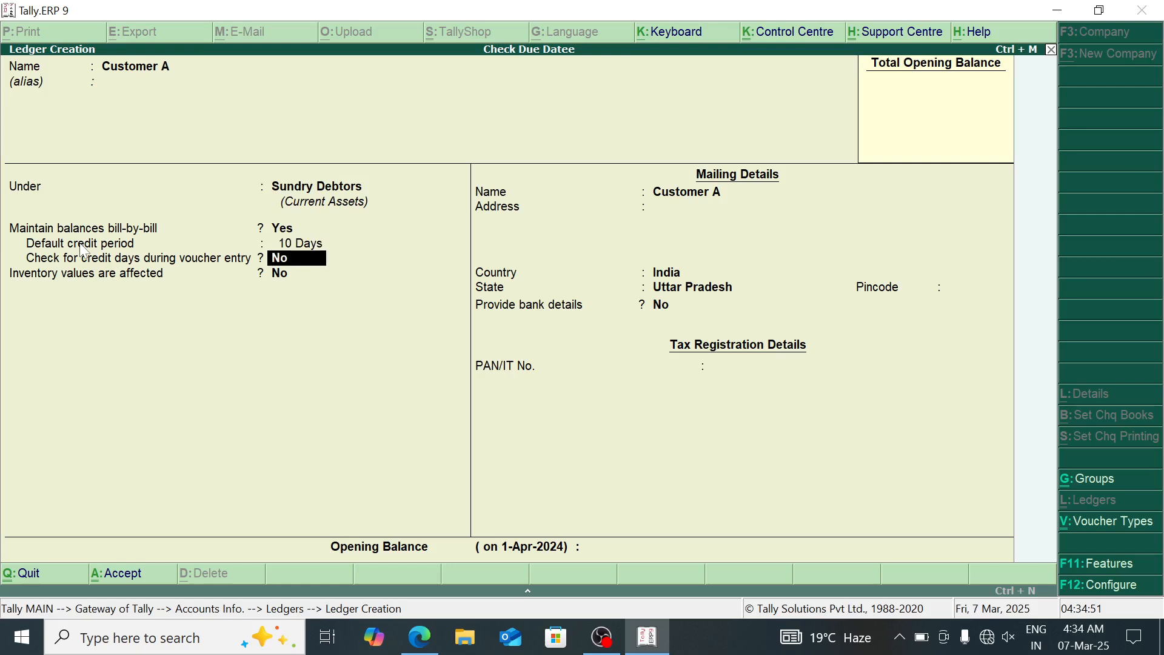
key(Return)
key(Return)
key(Return)
key(Return)
key(Return)
key(Return)
key(Return)
key(Return)
key(Return)
key(Return)
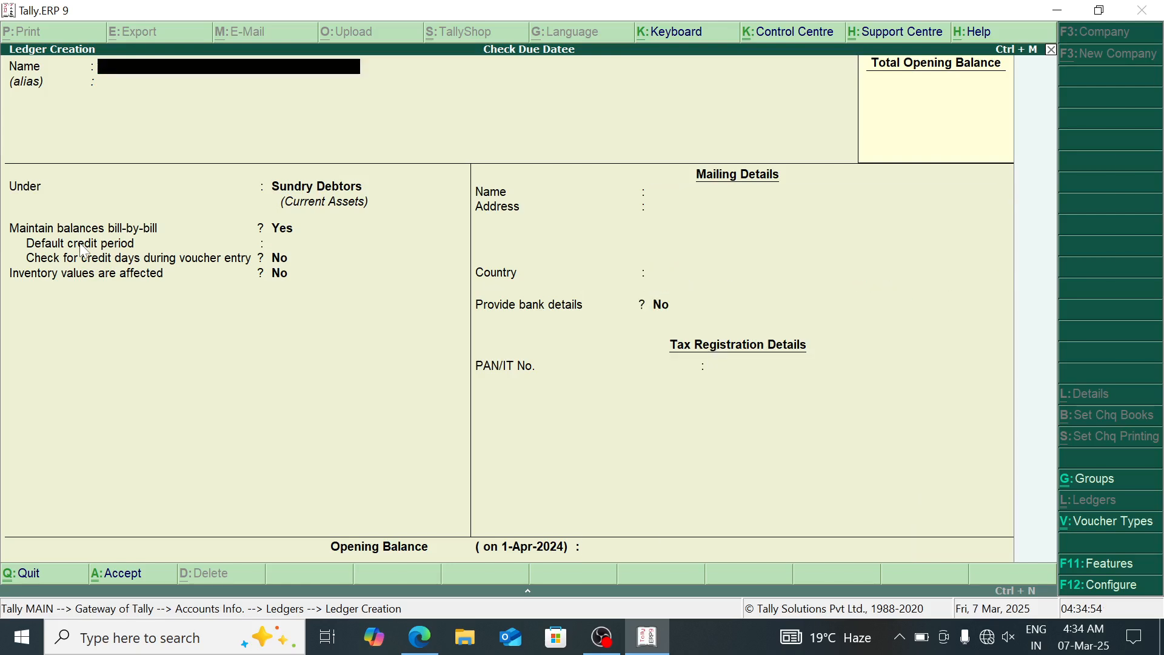
Step: Name a new ledger Customer B, keeping it under Sundry Debtors with bill-by-bill balances
text(Customer b)
key(Return)
key(Return)
key(Return)
key(Return)
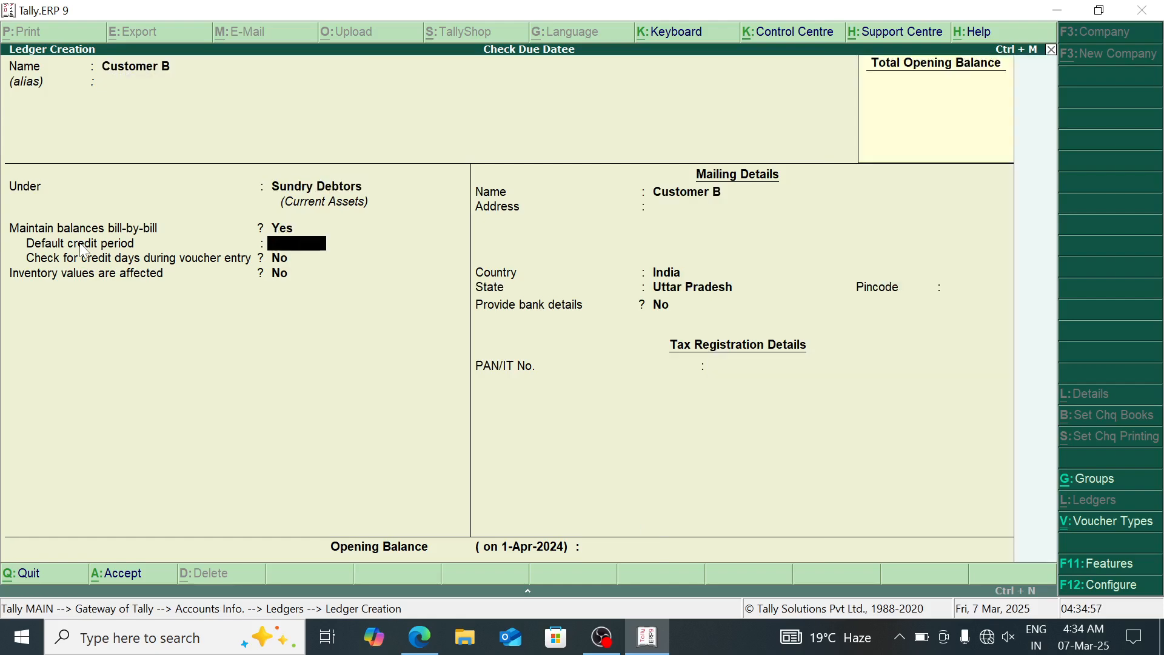
Step: Set Customer B's default credit period to 5 days, keep the remaining defaults and save the ledger
text(5)
key(Return)
key(Return)
key(Return)
key(Return)
key(Return)
key(Return)
key(Return)
key(Return)
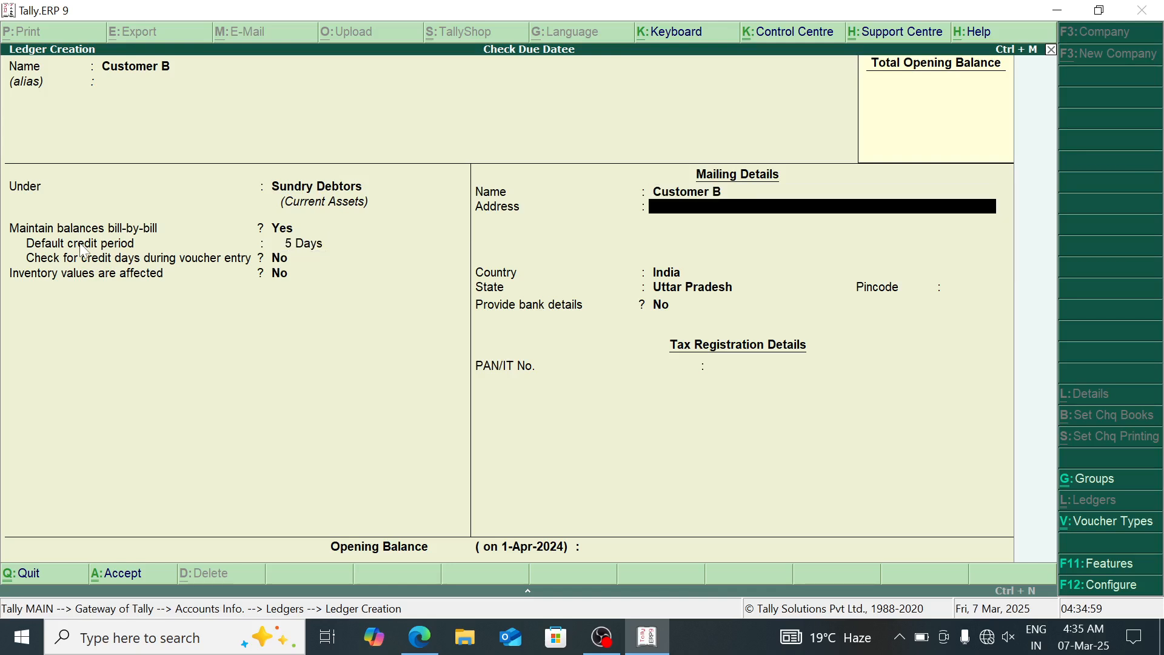
key(Return)
Step: Name a new ledger Customer C, keeping it under Sundry Debtors with bill-by-bill balances
text(Customer)
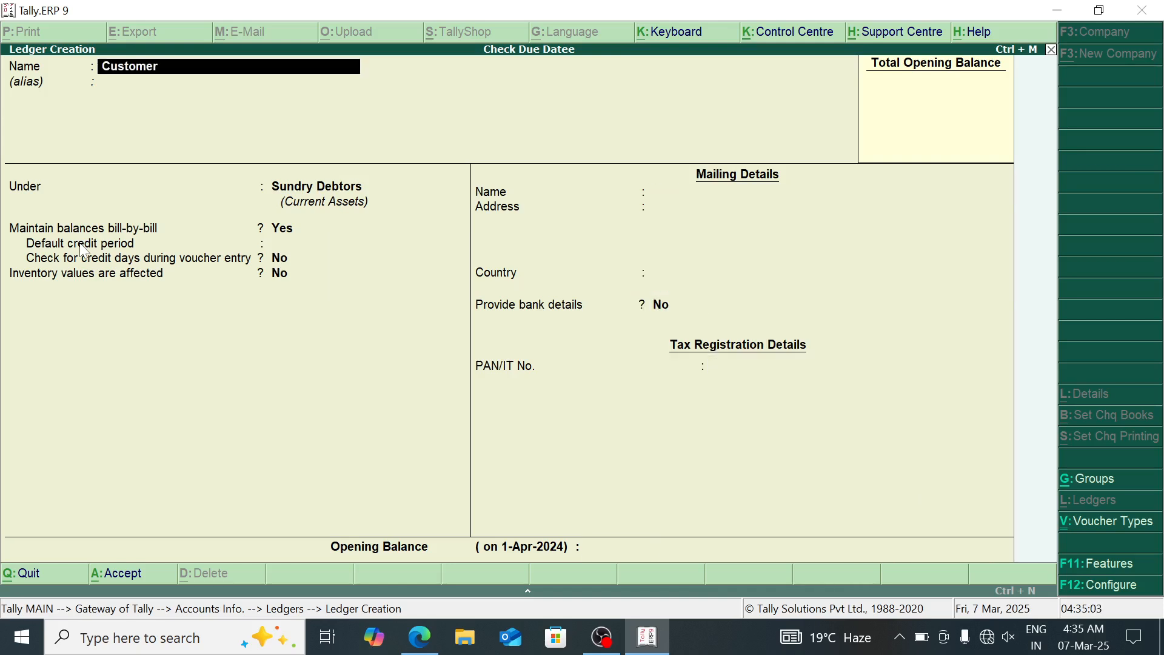
text( C)
key(Return)
key(Return)
key(Return)
key(Return)
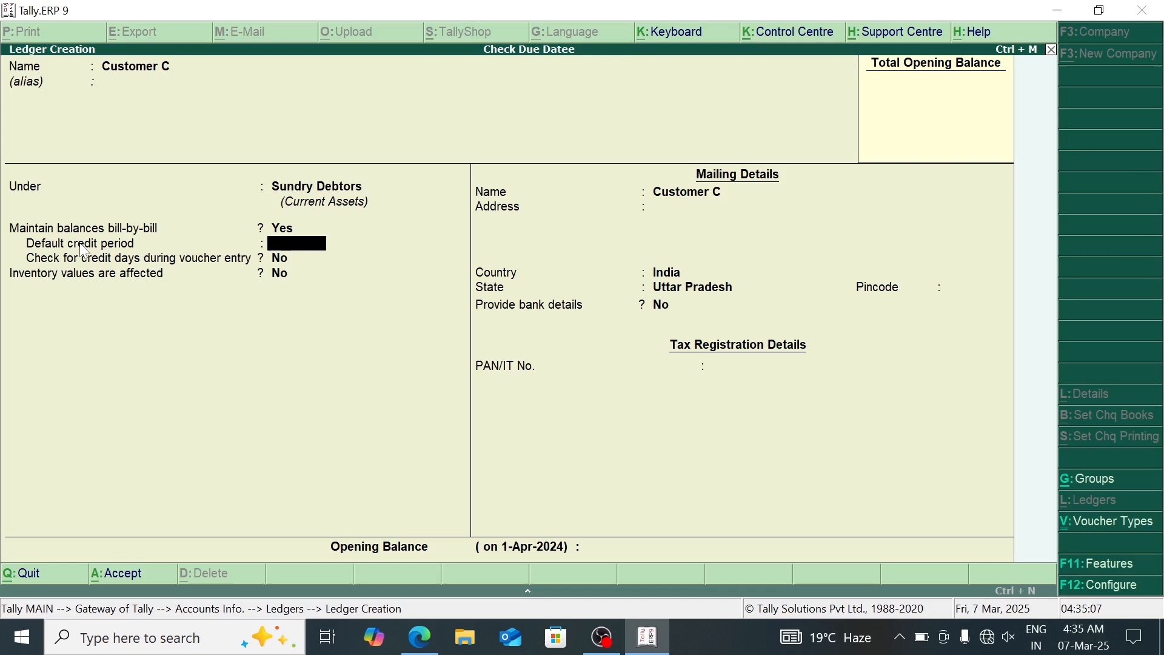
Step: Set Customer C's default credit period to 2 days, save the ledger and leave ledger creation
text(2)
key(Return)
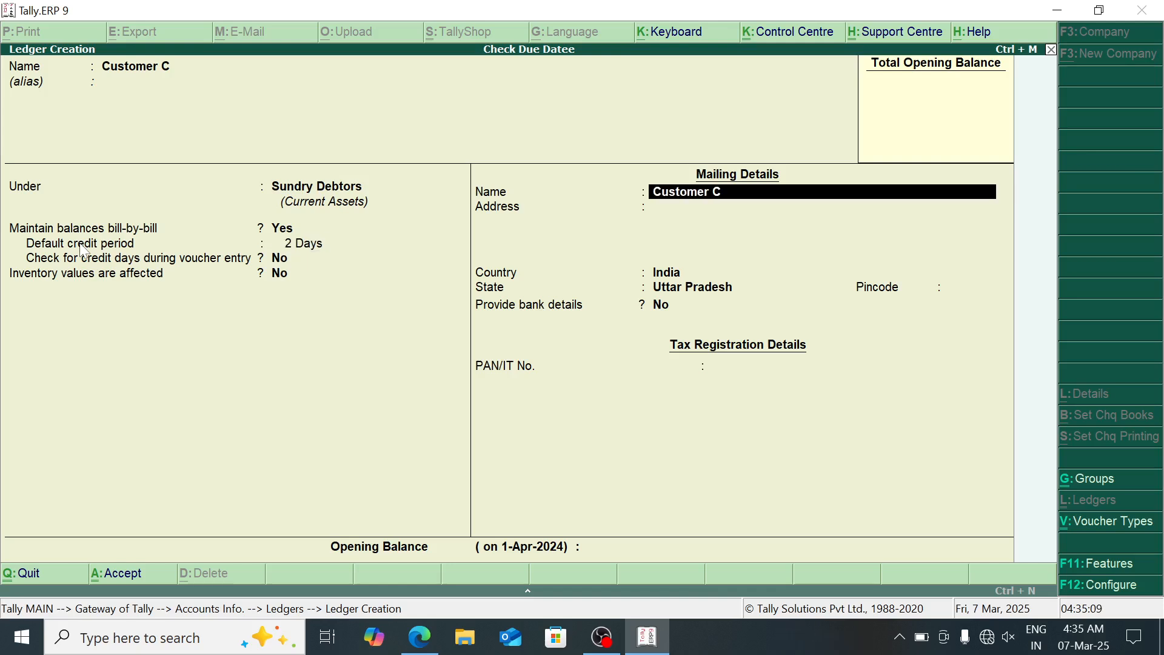
key(Return)
key(Return)
key(Return)
key(Return)
key(Return)
key(Return)
key(Return)
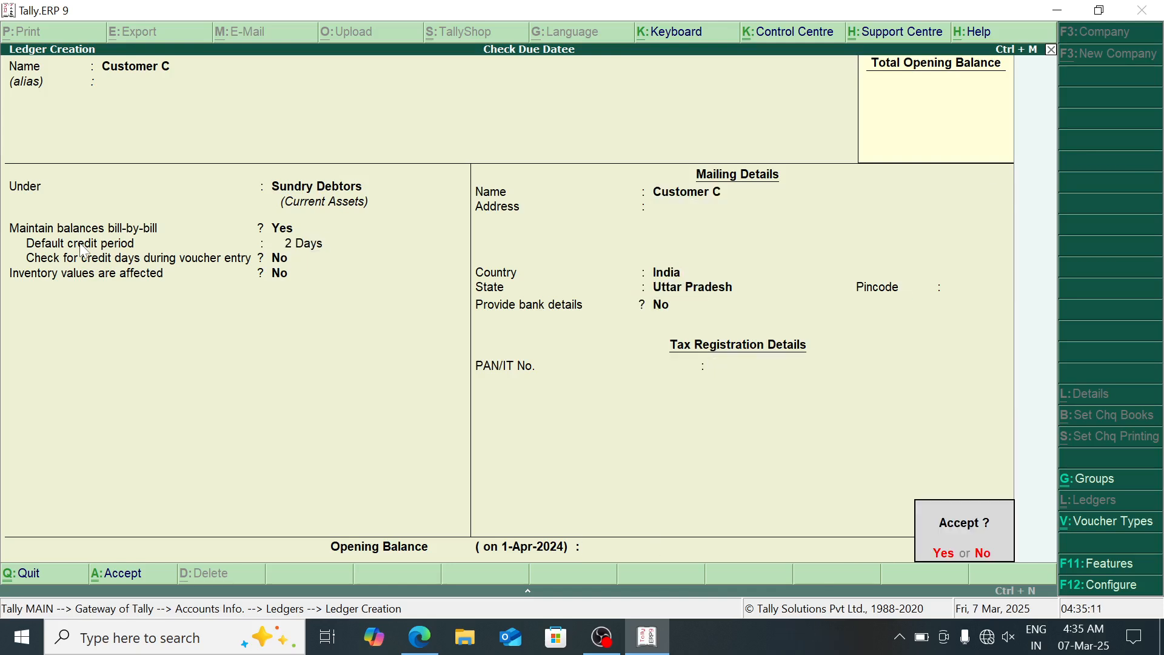
key(Return)
key(Escape)
Step: Open the second supplier's ledger for alteration to check its default credit period
key(Down)
key(Down)
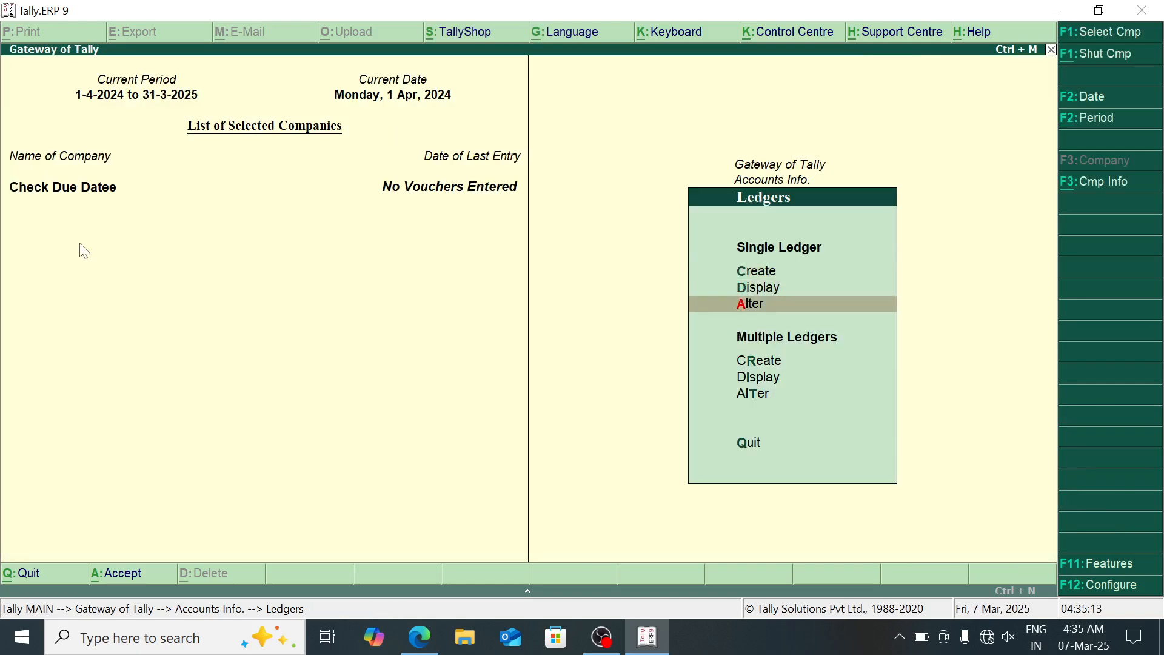
key(Return)
key(Up)
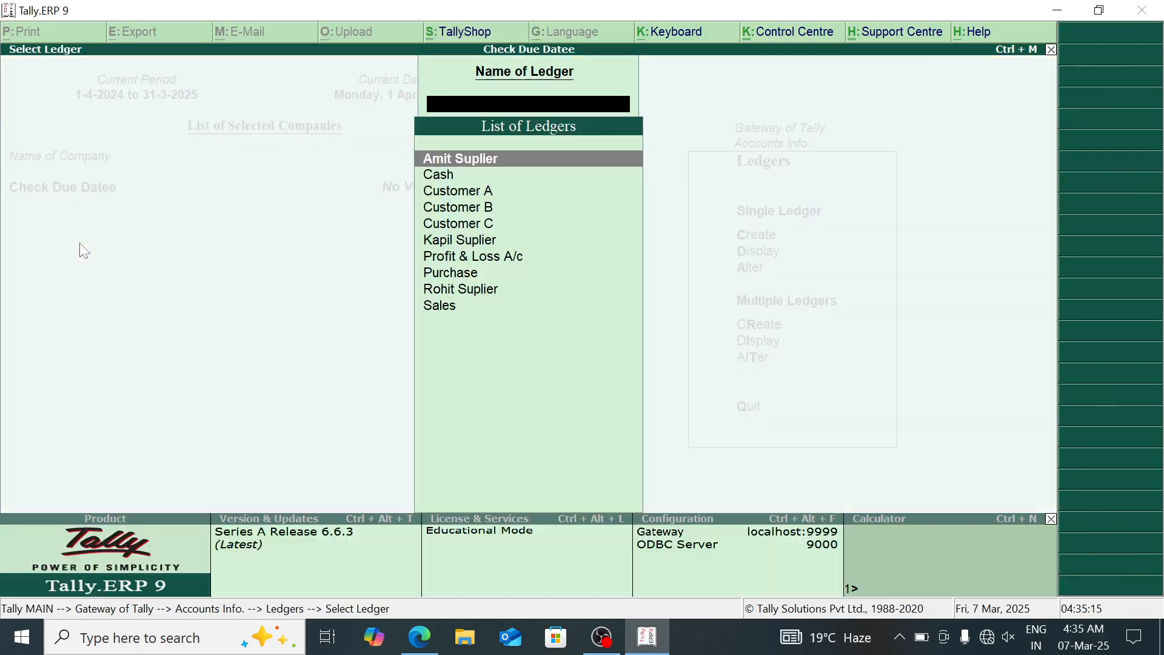
key(Return)
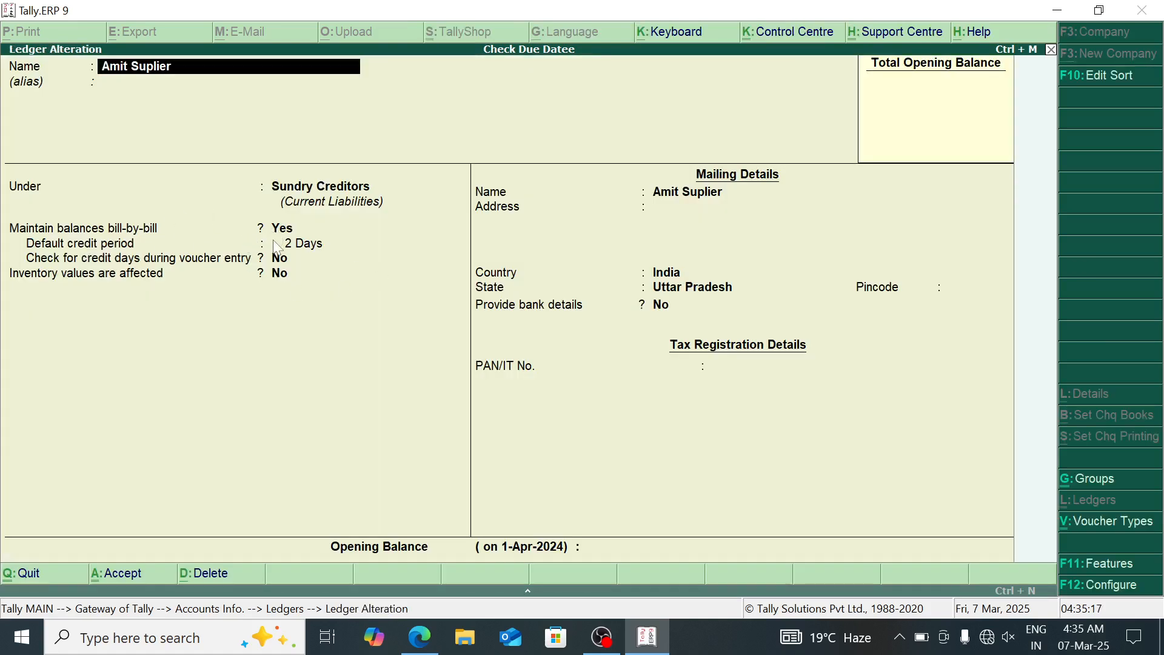
Step: Check the first supplier's ledger and its default credit period, and return to the Gateway of Tally
key(Escape)
key(Return)
key(Down)
key(Down)
key(Down)
key(Down)
key(Down)
key(Down)
key(Down)
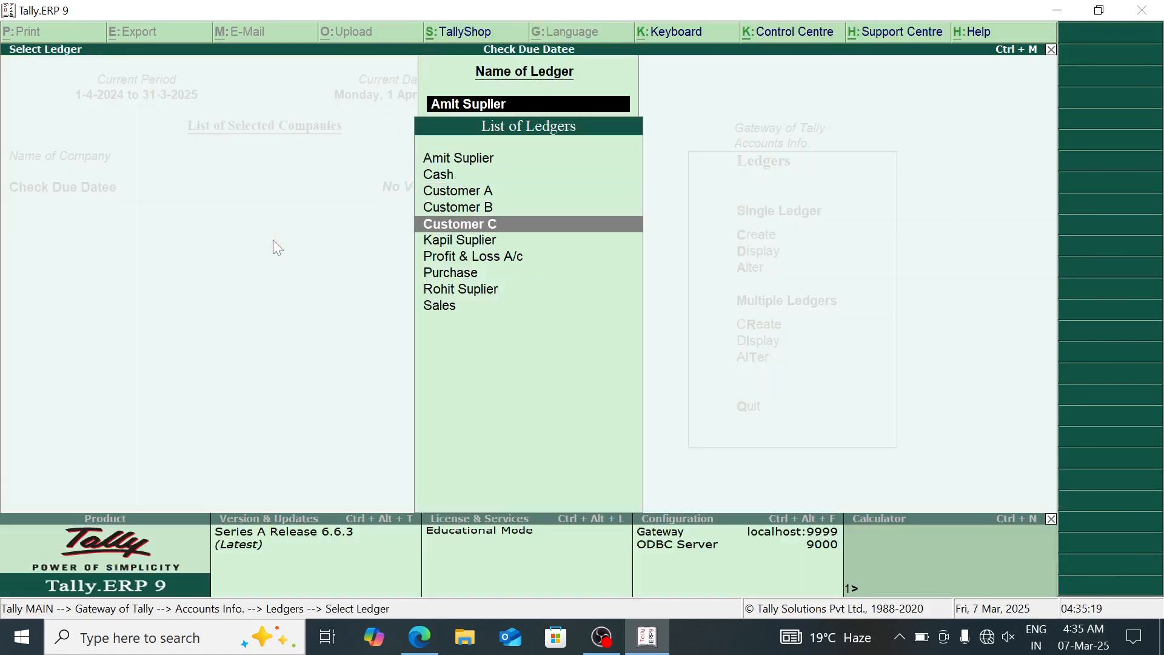
key(Return)
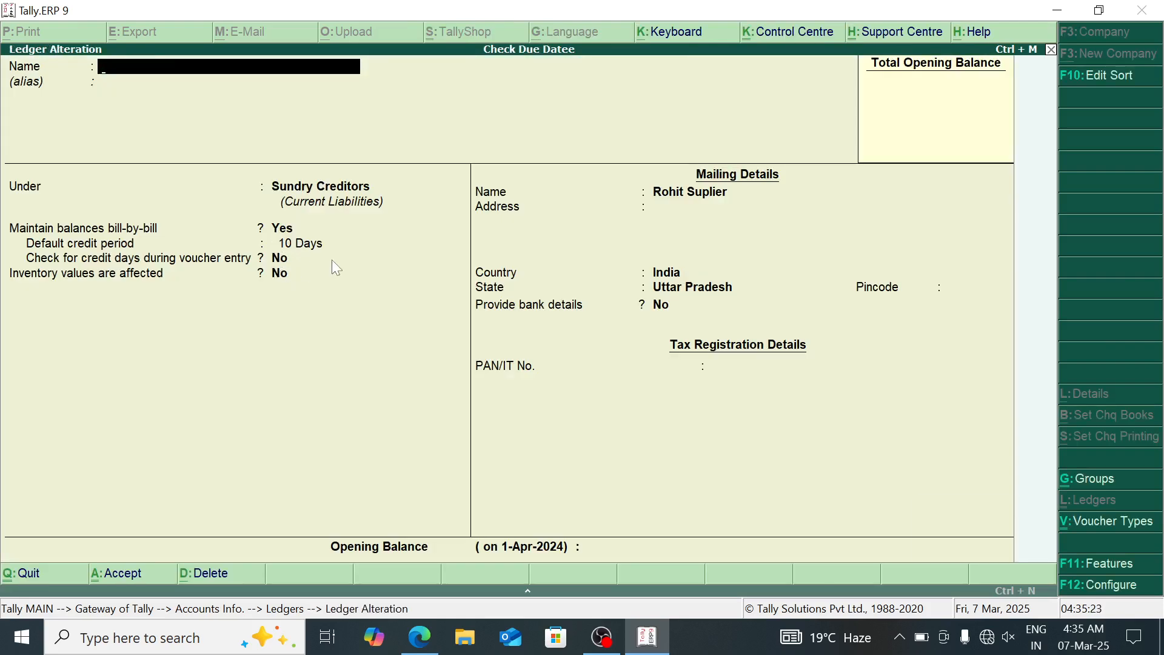
key(Escape)
key(Escape)
key(Escape)
key(Escape)
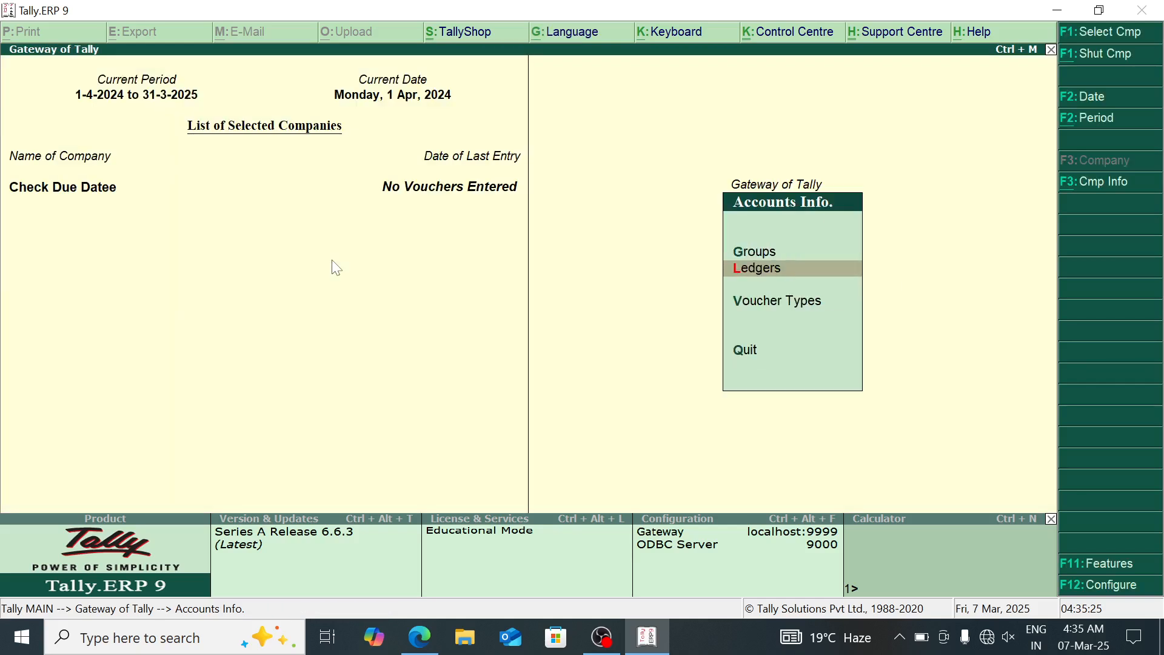
key(Escape)
Step: Open accounting voucher creation and switch the voucher type to Purchase
key(Down)
key(Down)
key(Return)
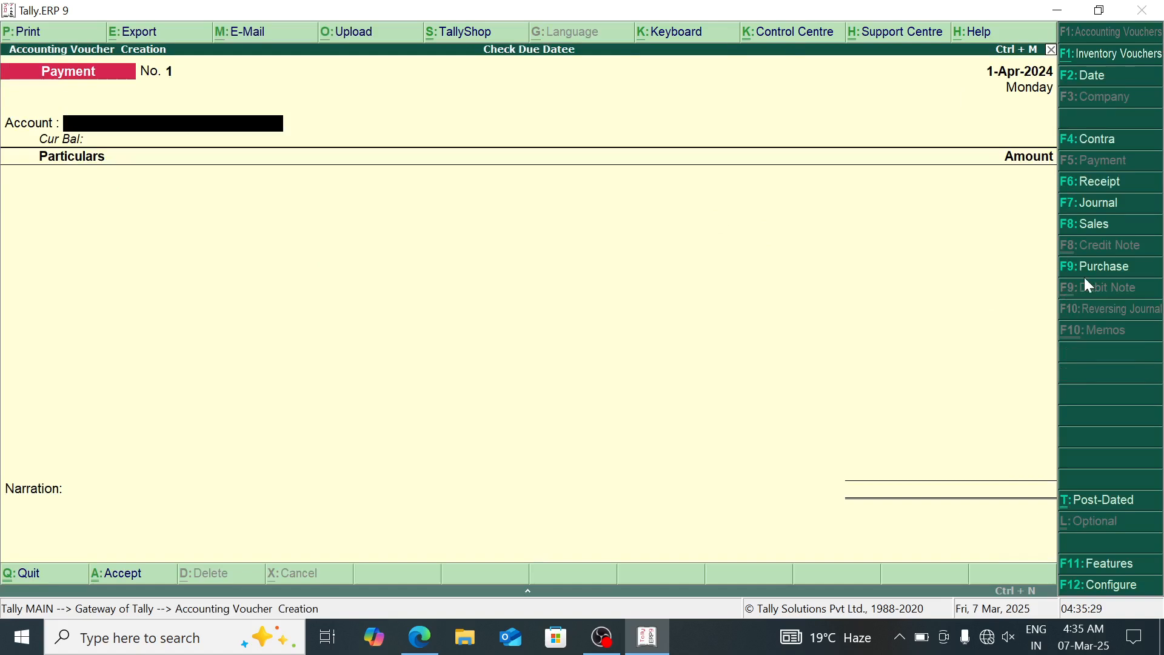
click(1104, 270)
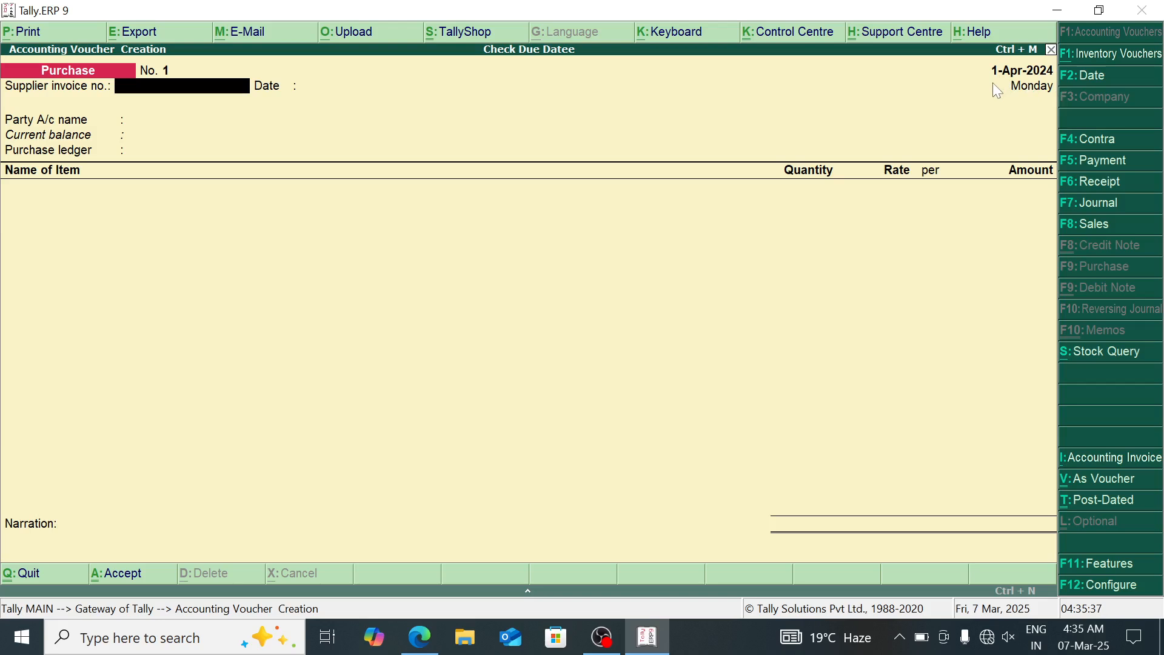
Step: Set the purchase voucher date to 1-May-2024
click(1107, 82)
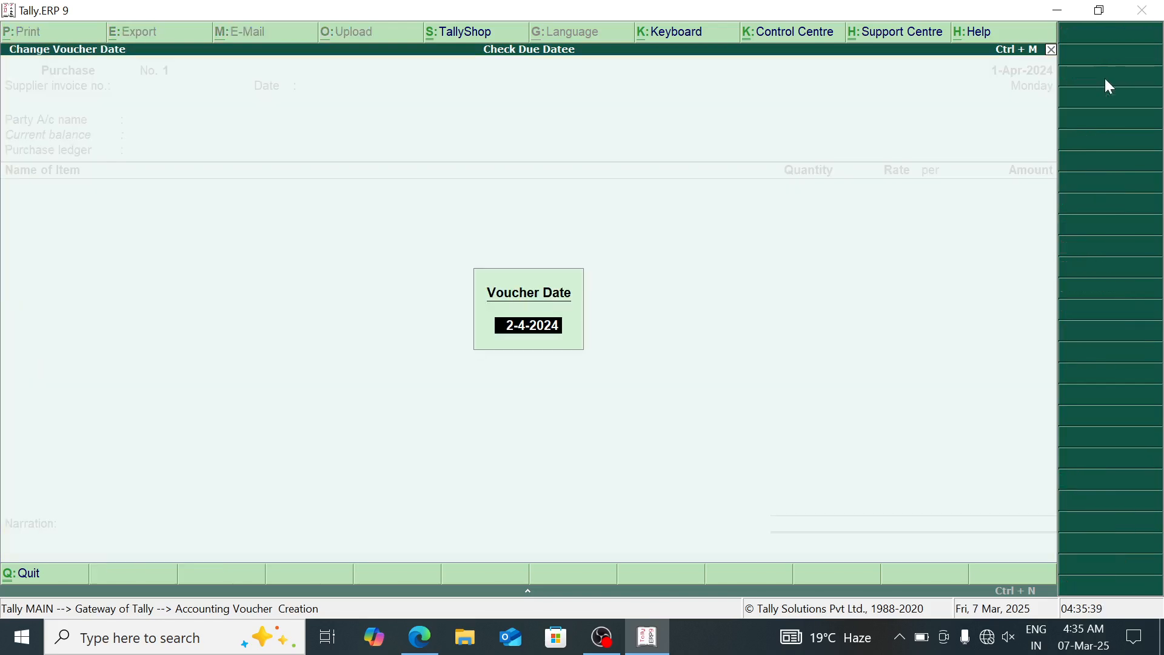
text(15)
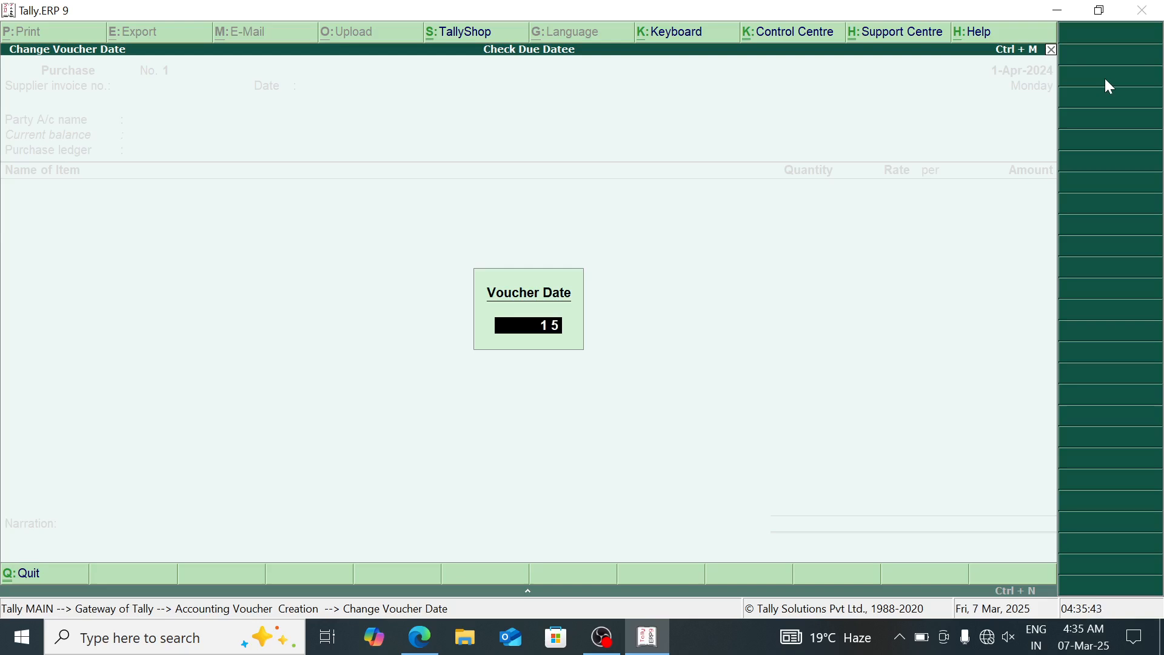
key(Return)
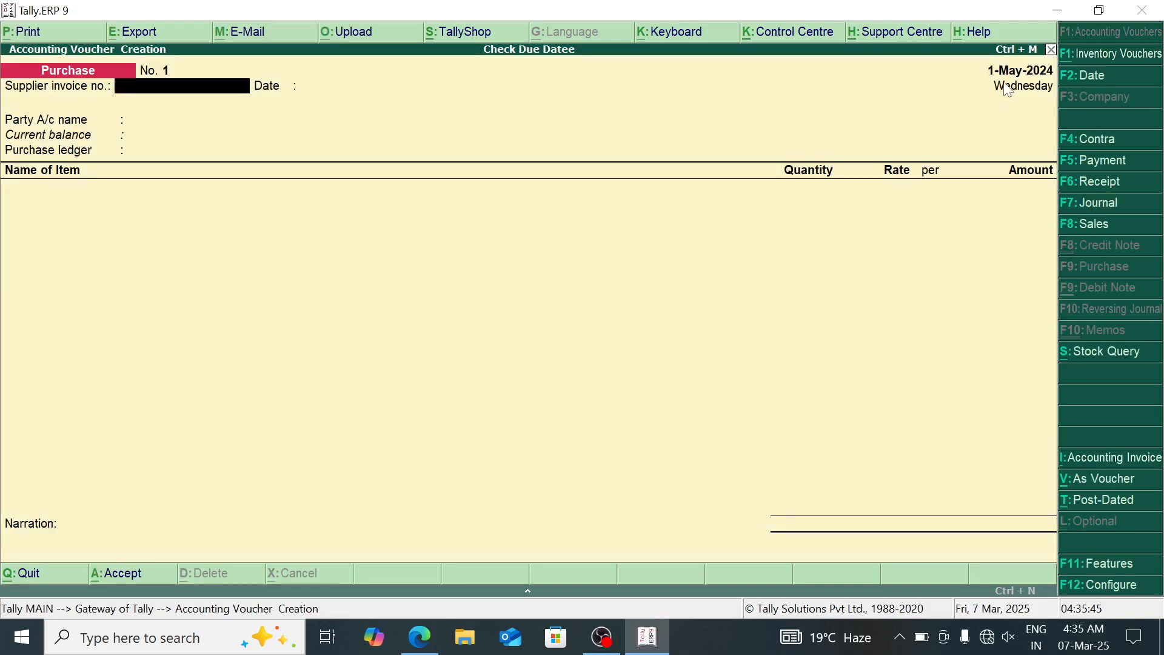
Step: Choose the last-listed supplier as party account, accept the supplier details and select the Purchase ledger
key(Return)
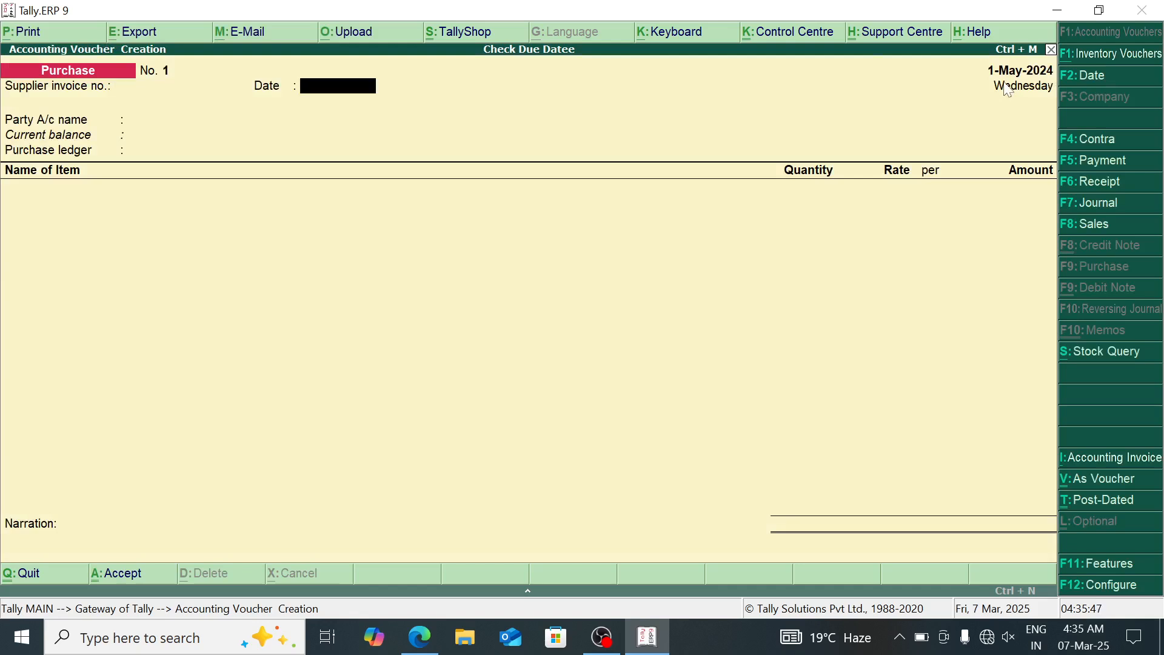
key(Return)
key(Down)
key(Down)
key(Down)
key(Down)
key(Down)
key(Down)
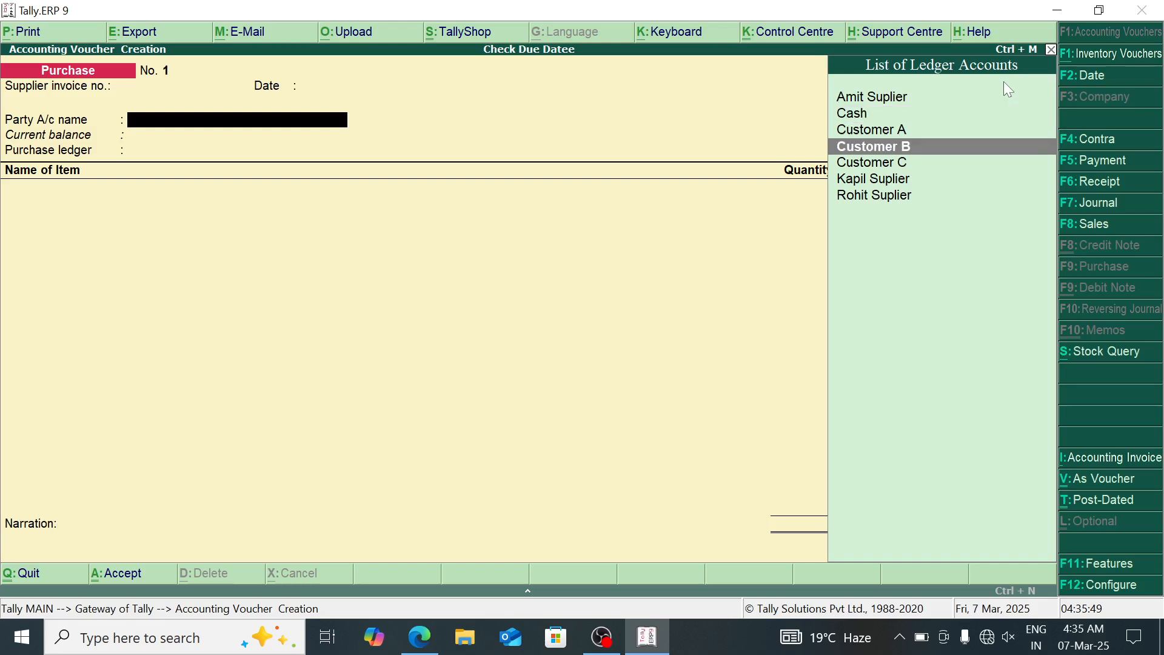
key(Return)
key(Return)
key(Return)
key(Return)
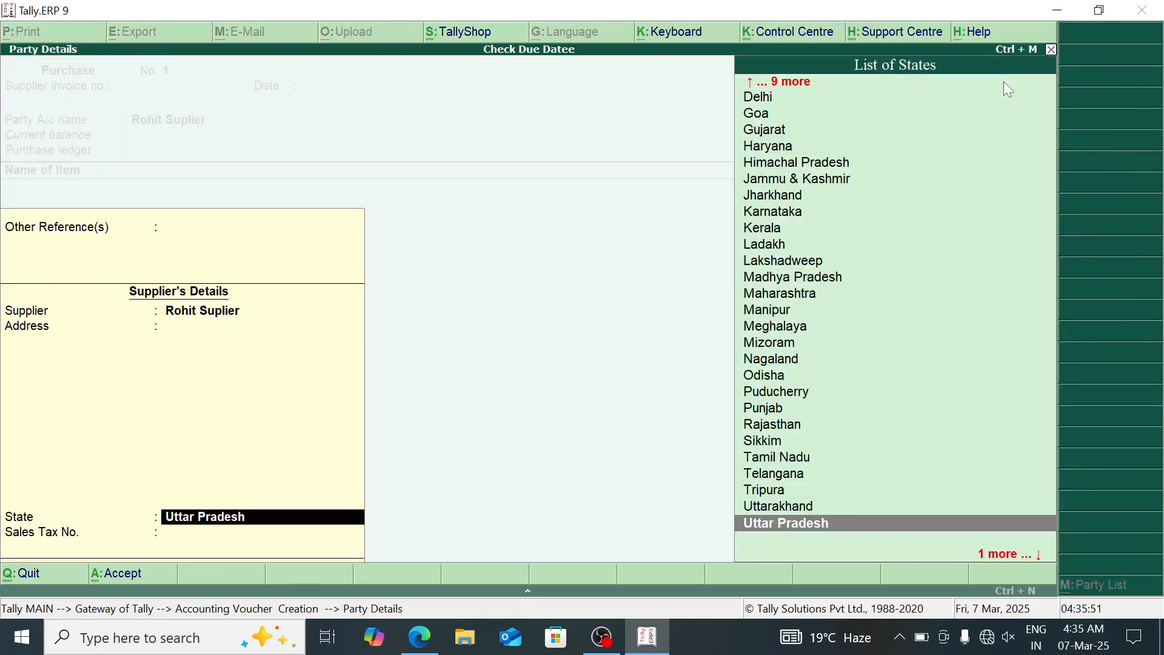
key(Return)
key(Return)
key(Return)
Step: Enter the item Keyboard with a quantity of 40 pcs at a rate of 300
key(Return)
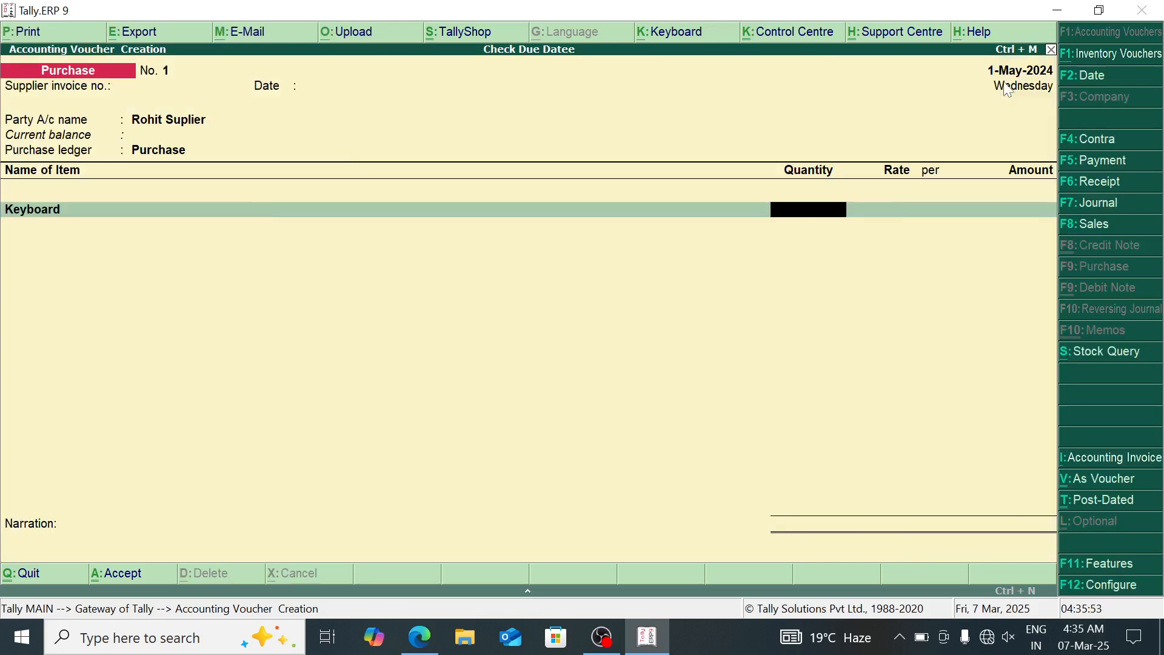
text(19)
key(BackSpace)
text(40)
key(Return)
text(2)
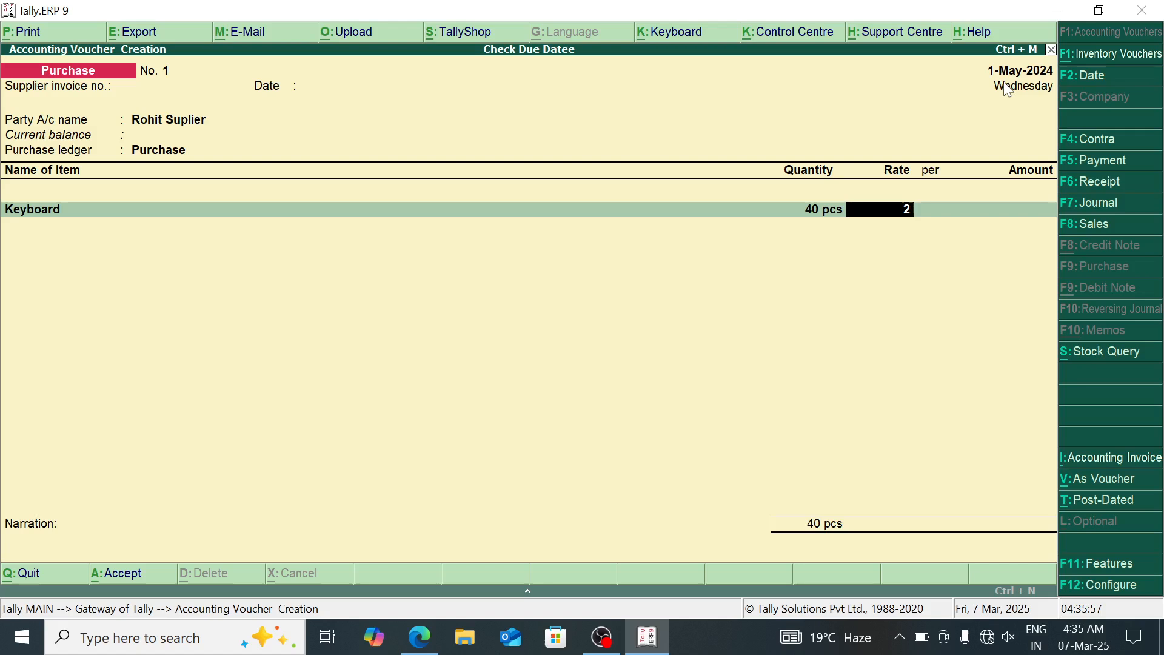
key(BackSpace)
text(300)
key(Return)
key(Return)
Step: Add the item Led with a quantity of 10 pcs at a rate of 3,500
key(Down)
key(Down)
key(Return)
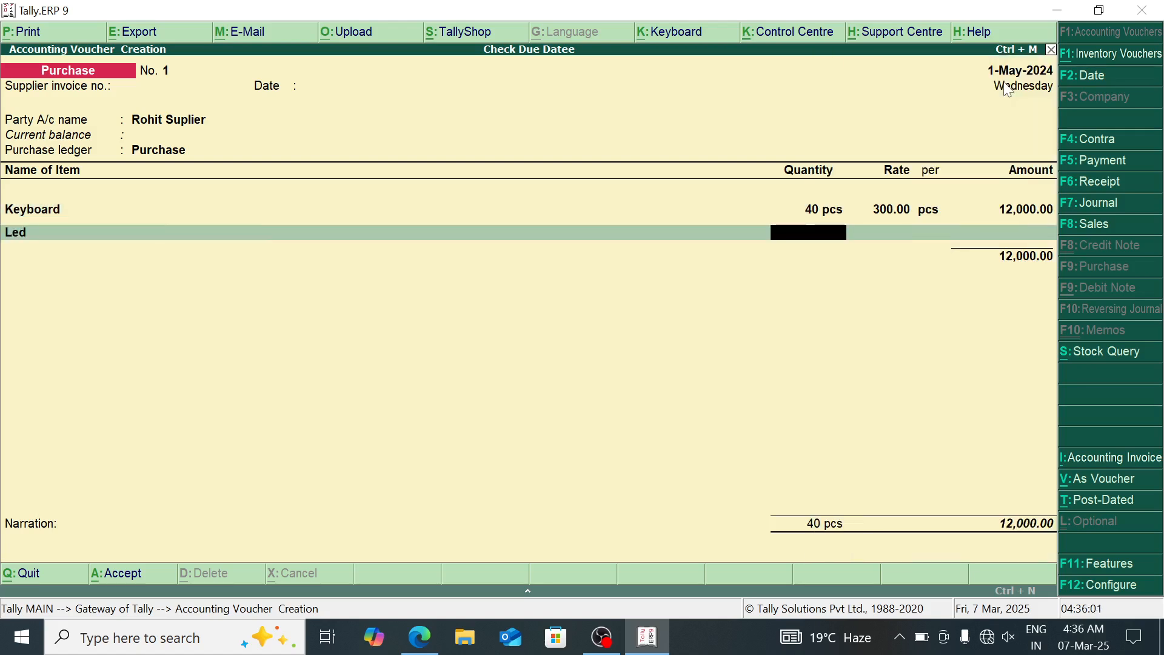
text(10)
key(Return)
text(3)
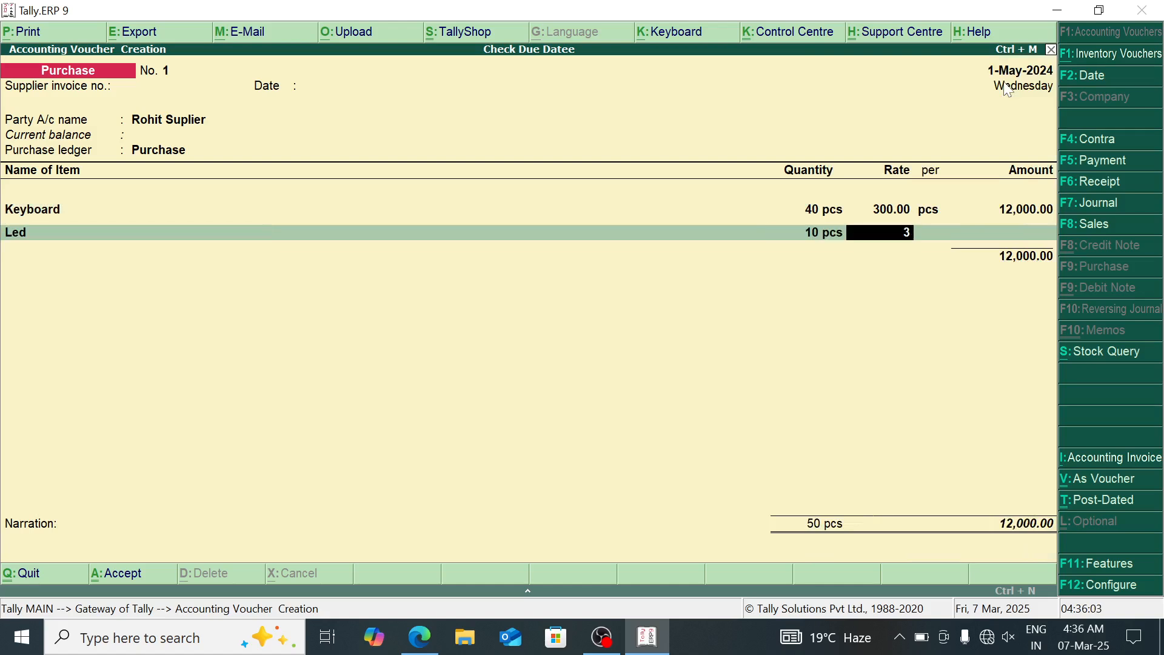
text(500)
key(Return)
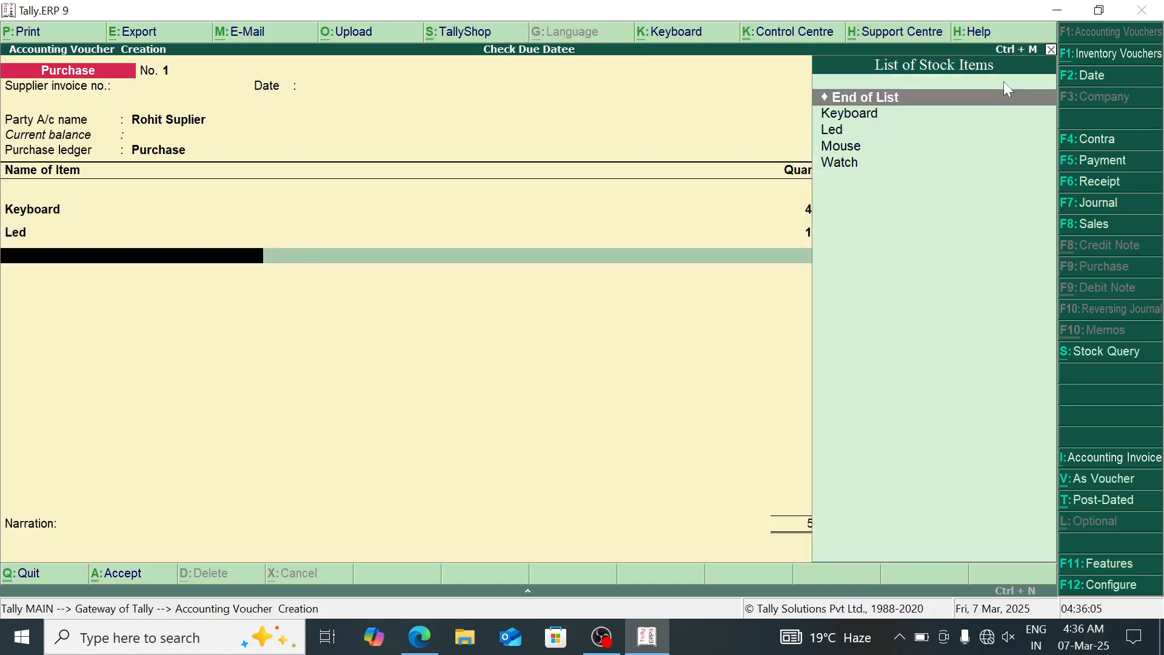
Step: Add the item Mouse with a quantity of 100 pcs at a rate of 90
key(Down)
key(Down)
key(Down)
key(Return)
text(100)
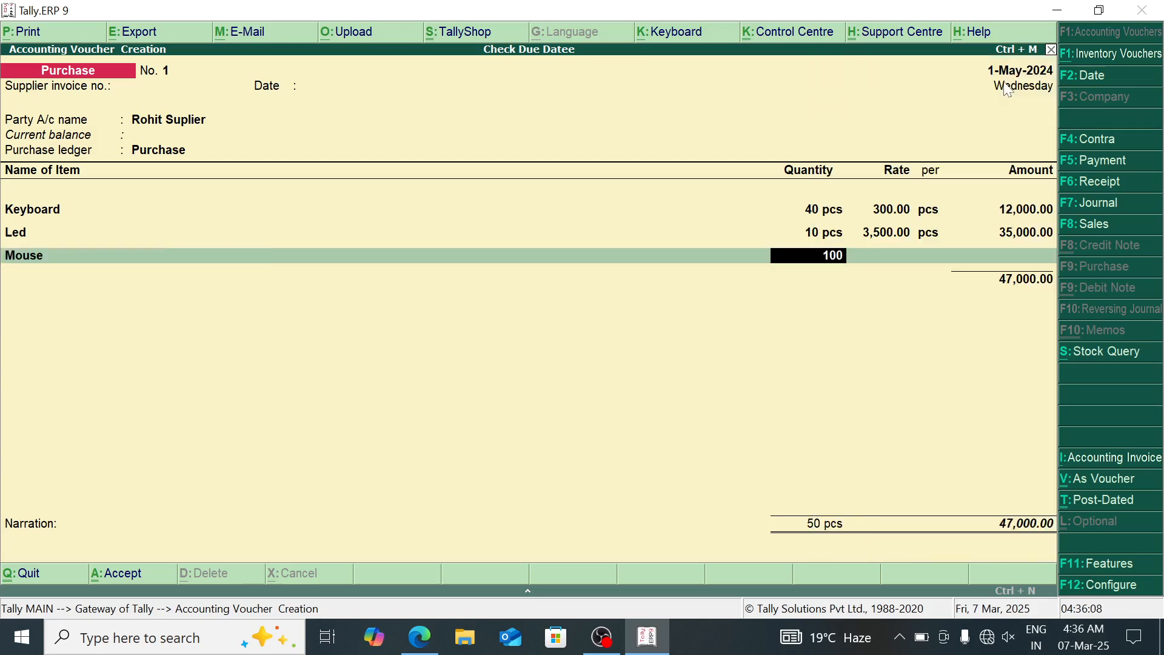
key(Return)
text(90)
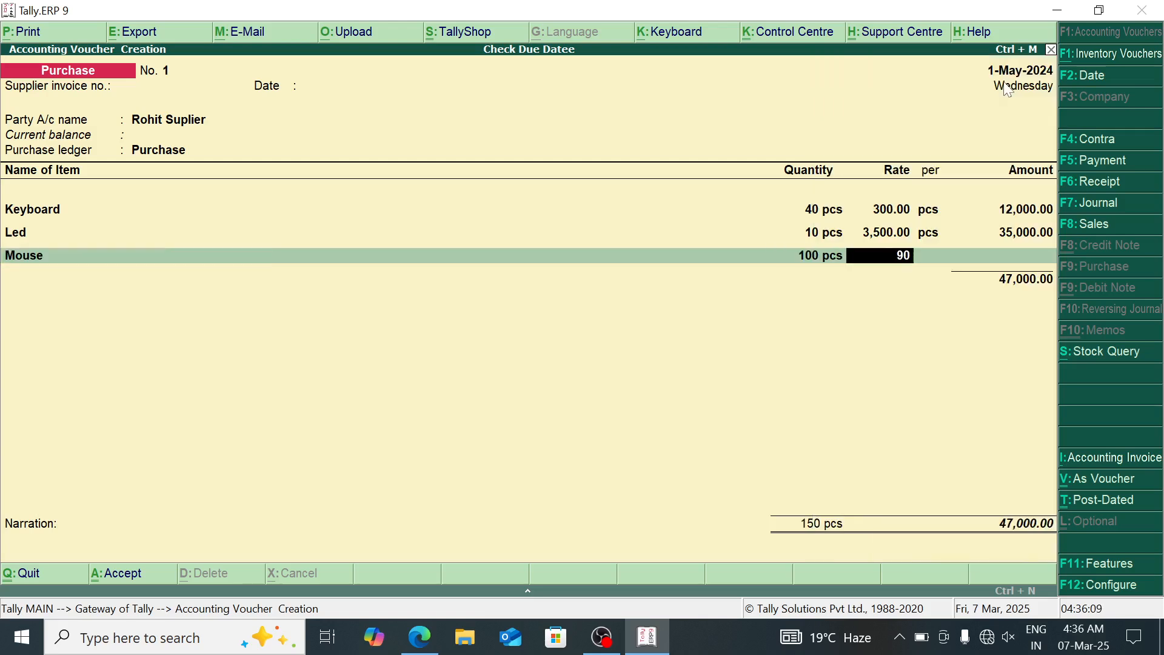
key(Return)
key(Return)
key(BackSpace)
key(Return)
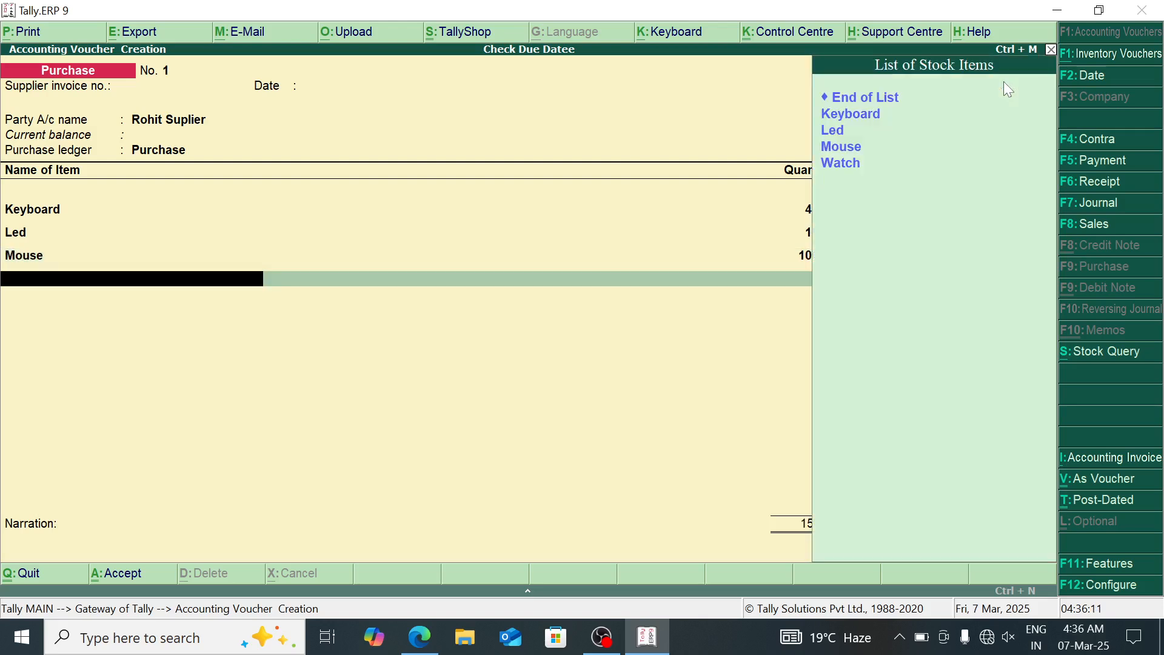
Step: Add the item Watch with a quantity of 200 pcs at a rate of 150
key(Down)
key(Down)
key(Down)
key(Down)
key(Return)
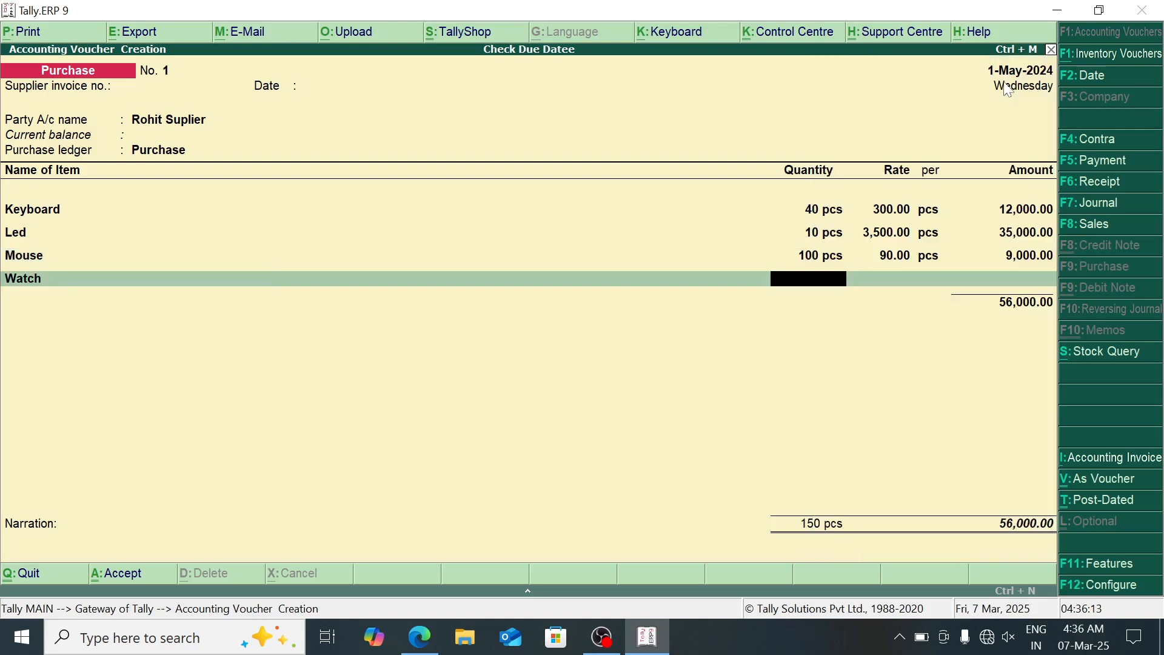
text(200)
key(Return)
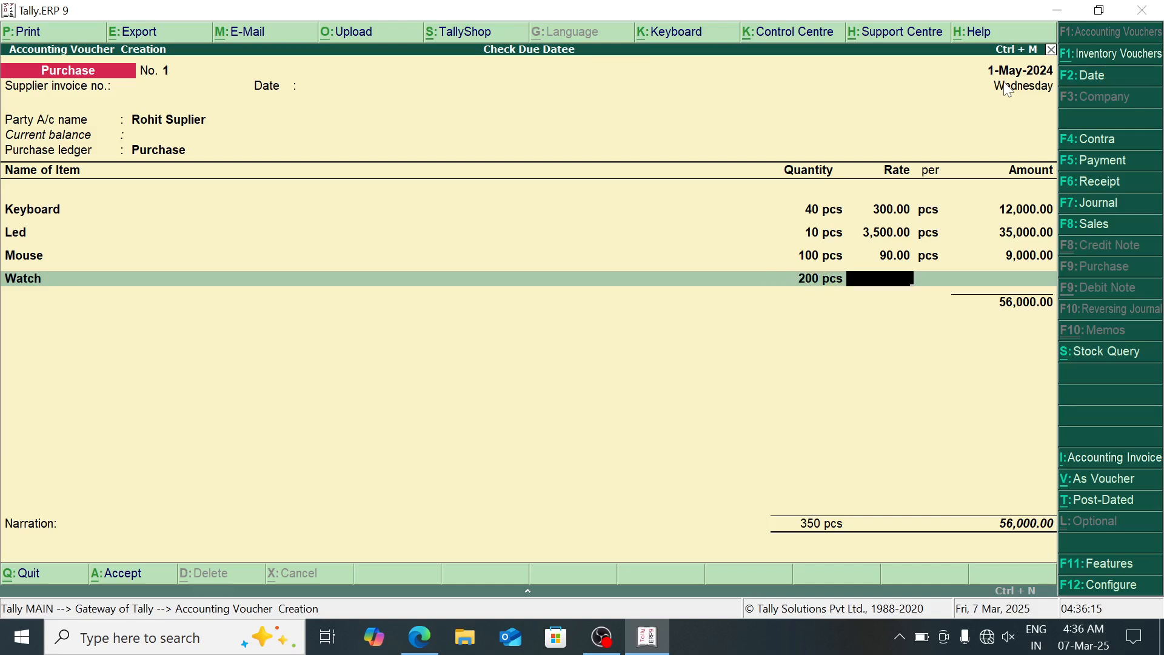
text(150)
key(Return)
key(Return)
Step: End the item list and save the first purchase voucher
key(Return)
key(Return)
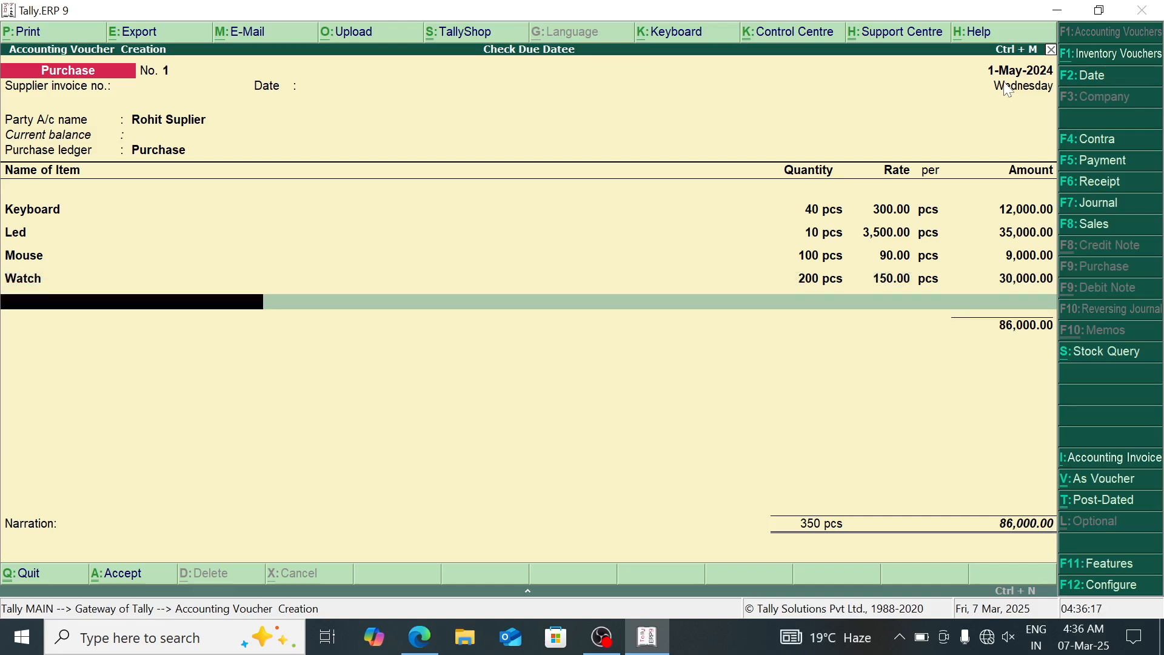
key(Return)
key(Return)
key(Return)
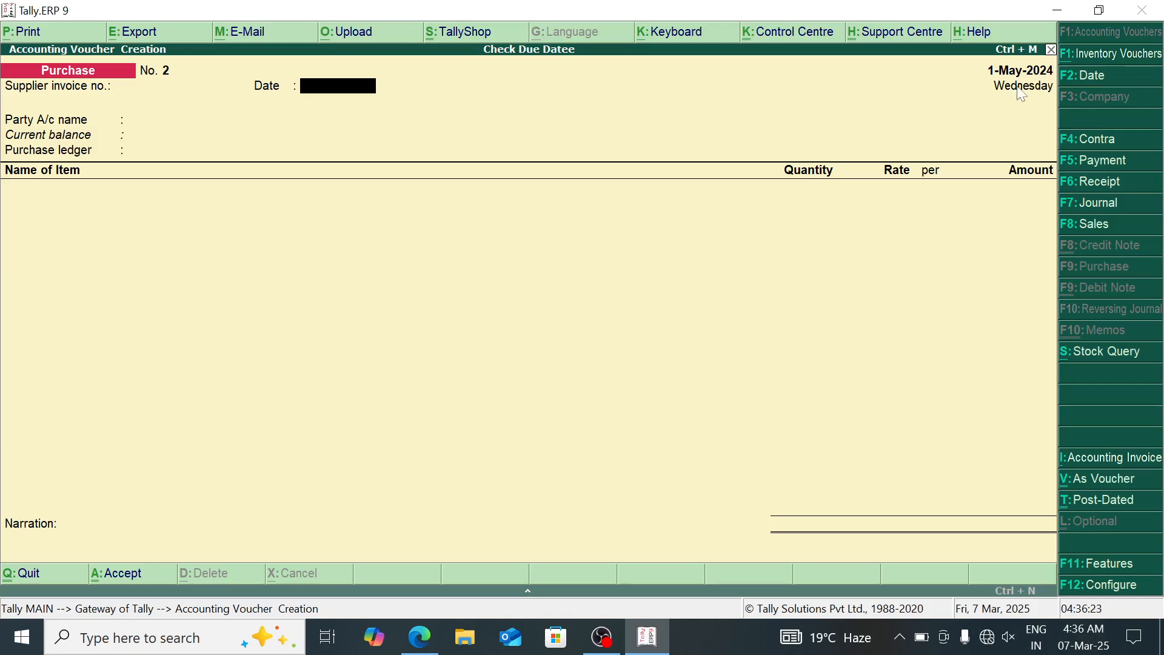
Step: In purchase voucher 2, choose the second-to-last listed ledger as supplier, accept its details and the Purchase ledger, and select the item Keyboard
key(Return)
key(Return)
key(Escape)
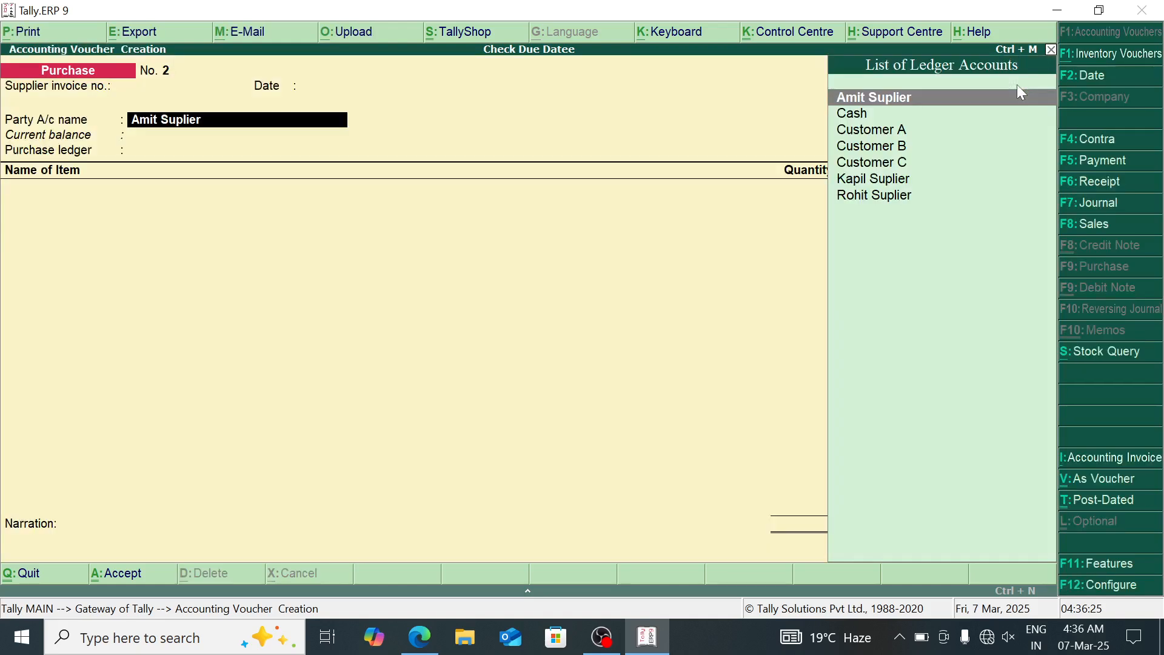
key(Down)
key(Down)
key(Down)
key(Down)
key(Down)
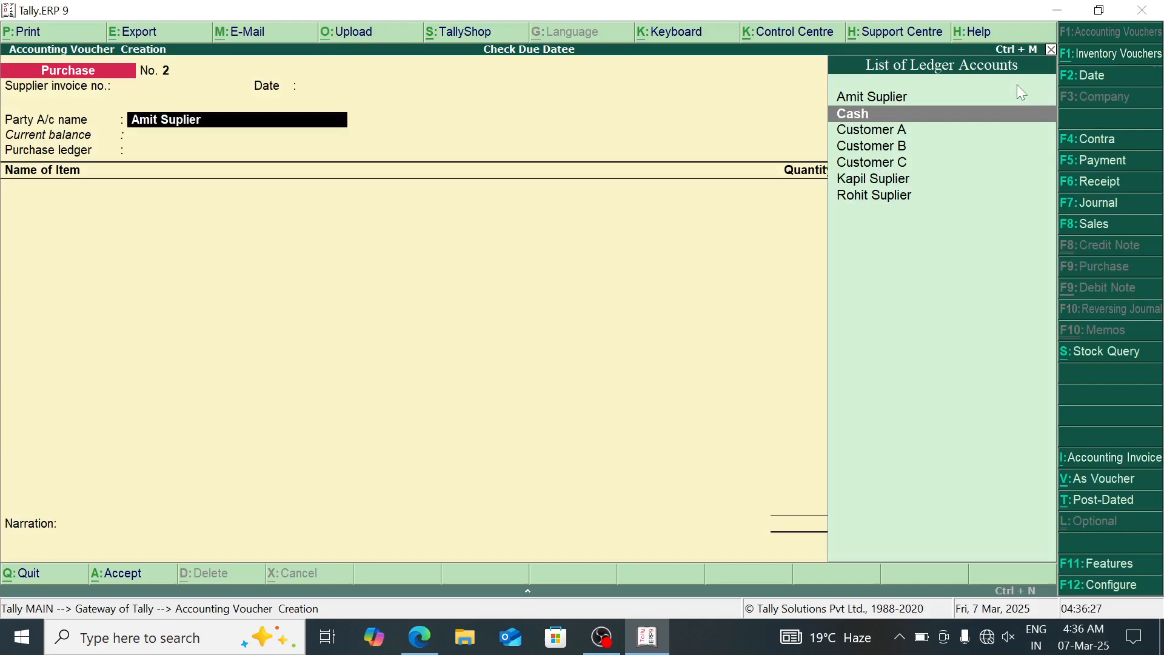
key(Return)
key(Return)
key(Return)
key(Return)
key(Return)
key(Return)
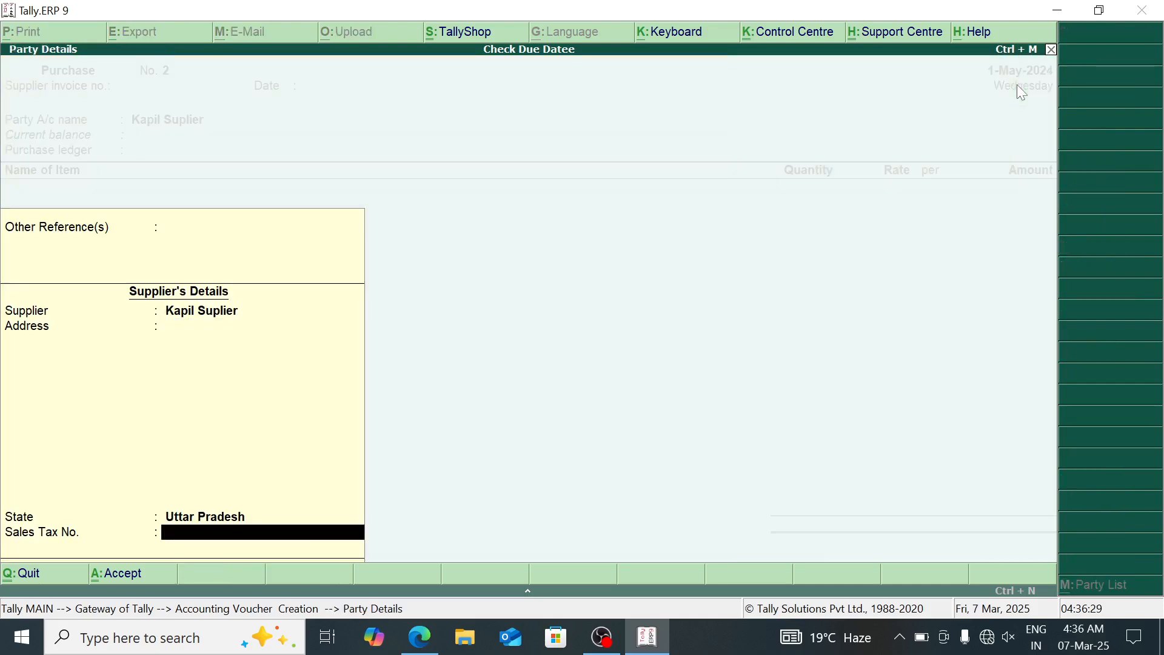
key(Return)
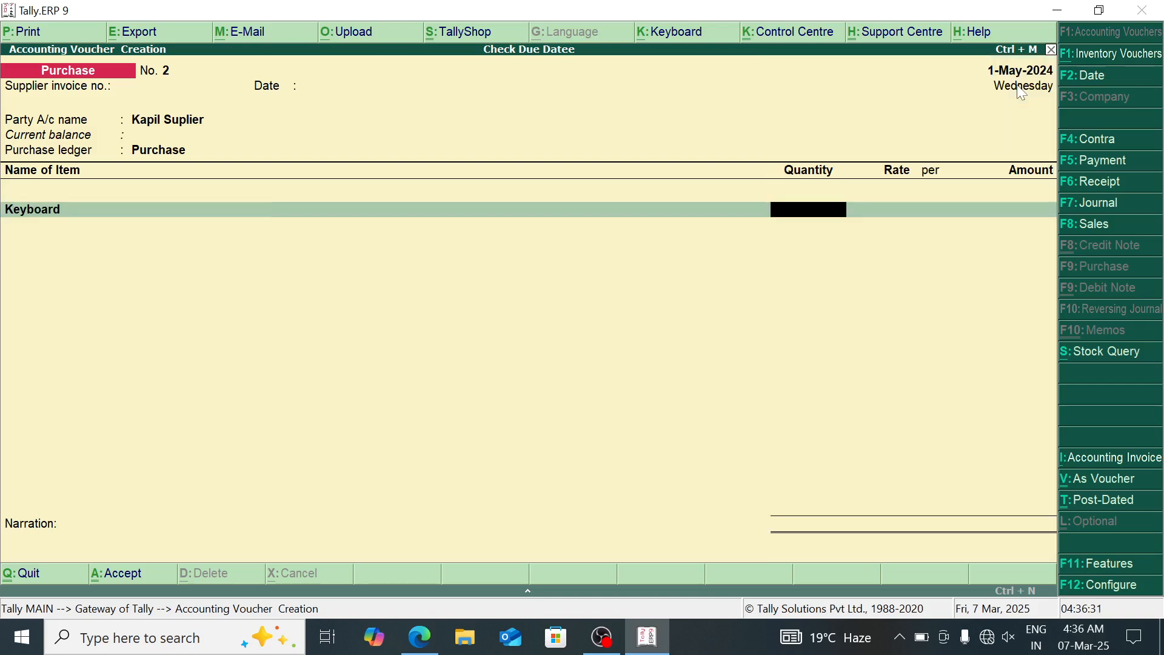
Step: Enter 20 pcs for Keyboard and accept the suggested rate
text(20)
key(Return)
key(Return)
key(Return)
key(Return)
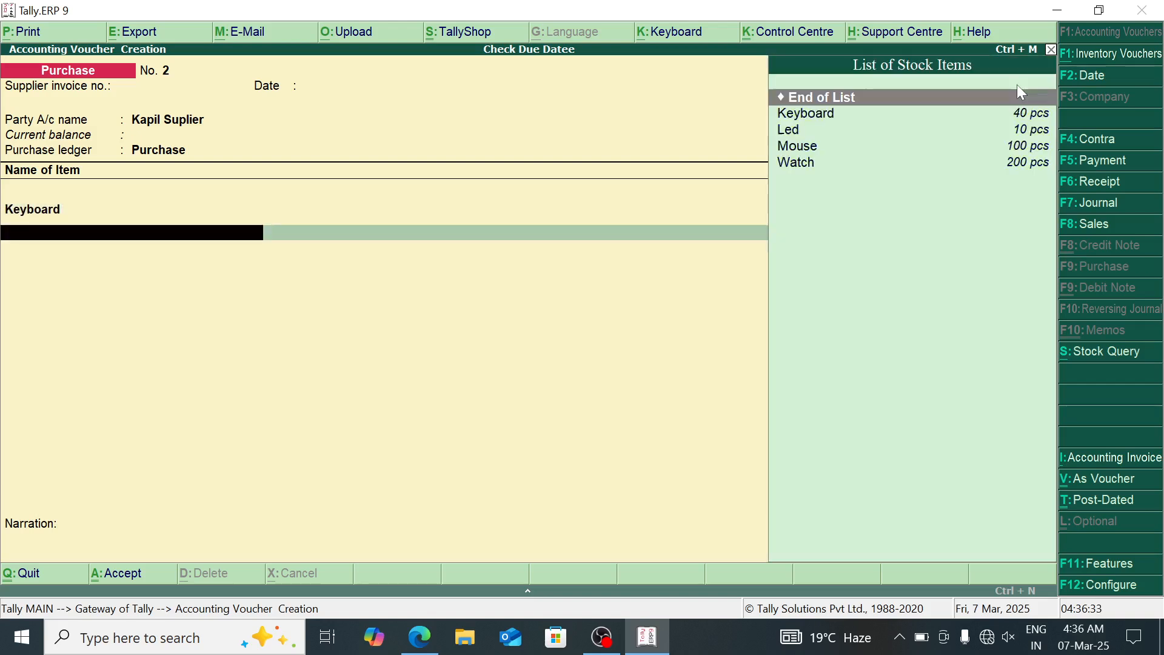
Step: Add the item Led with a quantity of 20 pcs at the suggested rate and save the voucher
key(Down)
key(Return)
text(20)
key(Return)
key(Return)
key(Return)
key(Return)
key(Return)
key(Return)
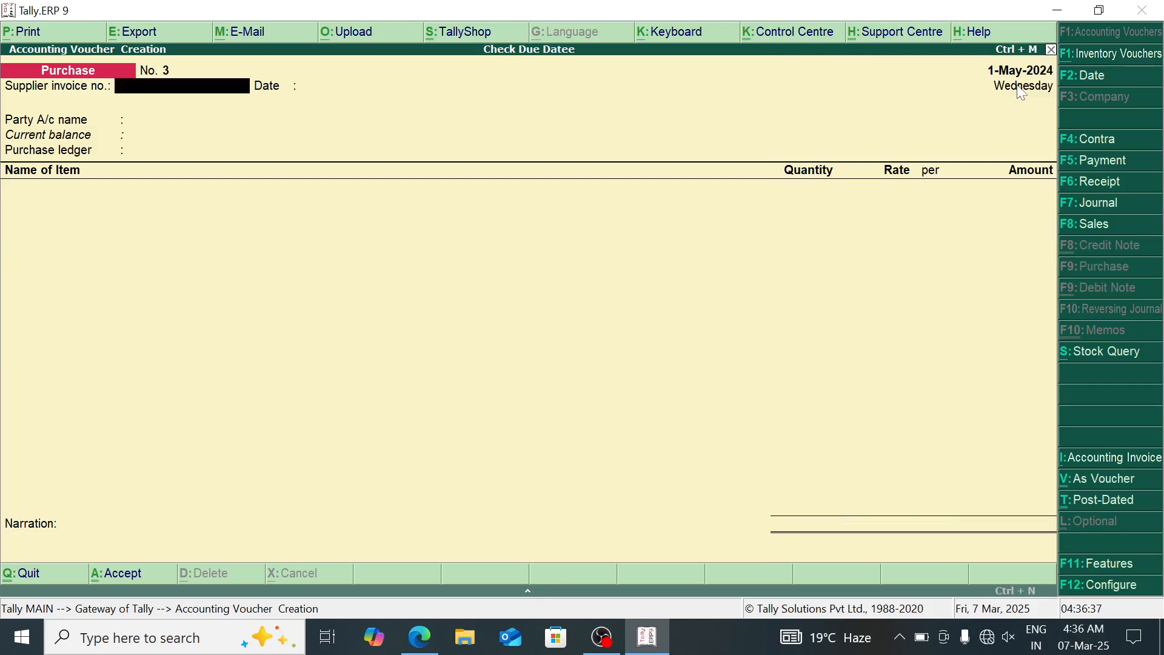
Step: In purchase voucher 3, choose the first-listed supplier, accept the supplier details and select the Purchase ledger
key(Return)
key(Return)
key(Down)
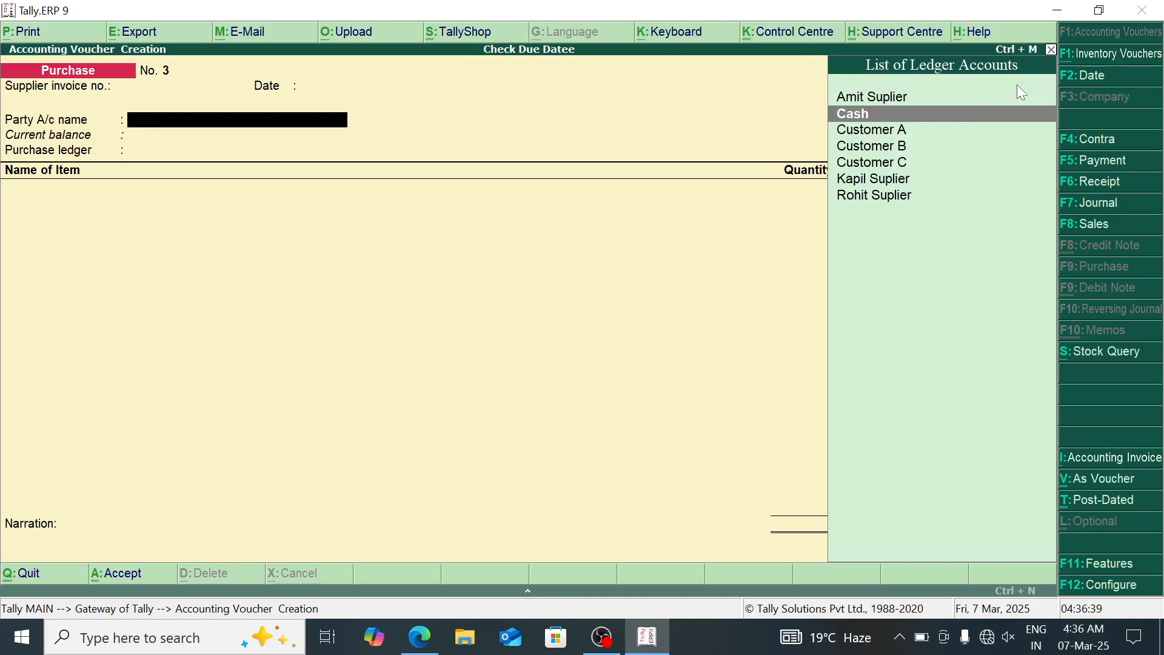
key(Up)
key(Return)
key(Return)
key(Return)
key(Return)
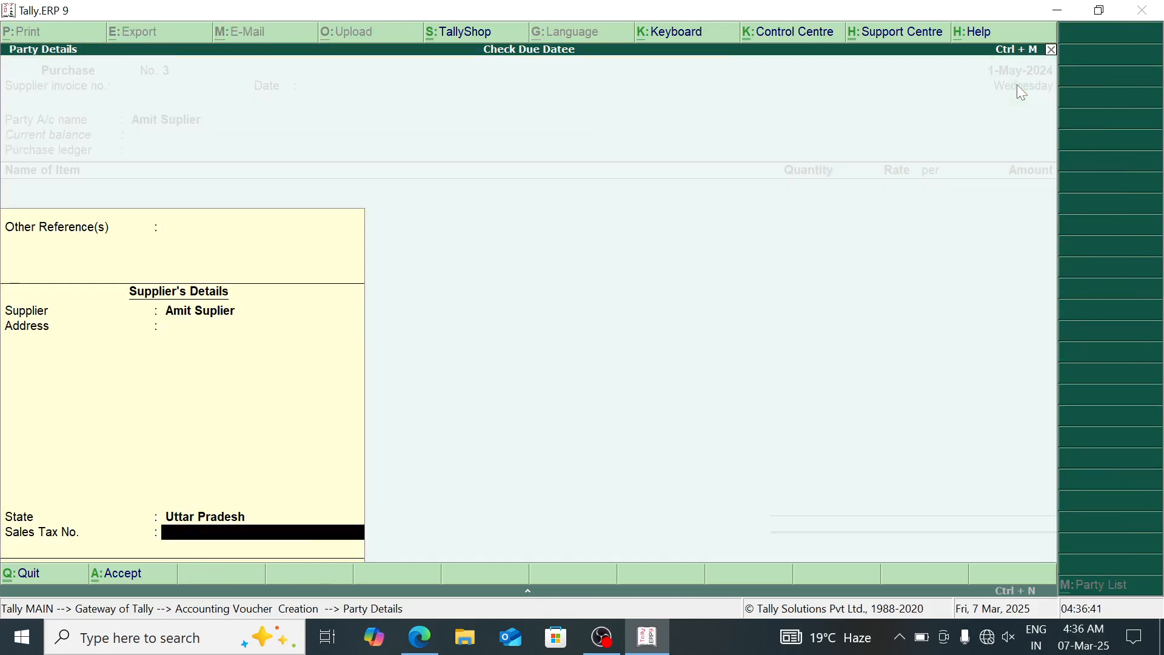
key(Return)
key(Return)
Step: Enter the item Mouse with a quantity of 20 pcs at the suggested rate of 90
key(Down)
key(Down)
key(Down)
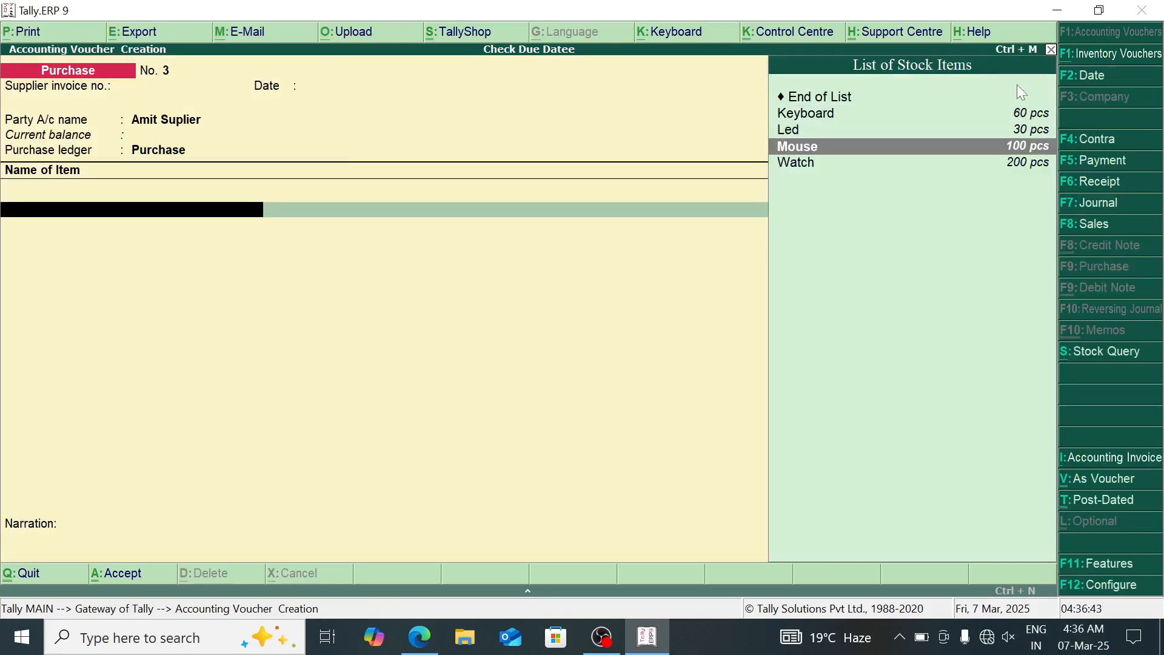
key(Return)
text(20)
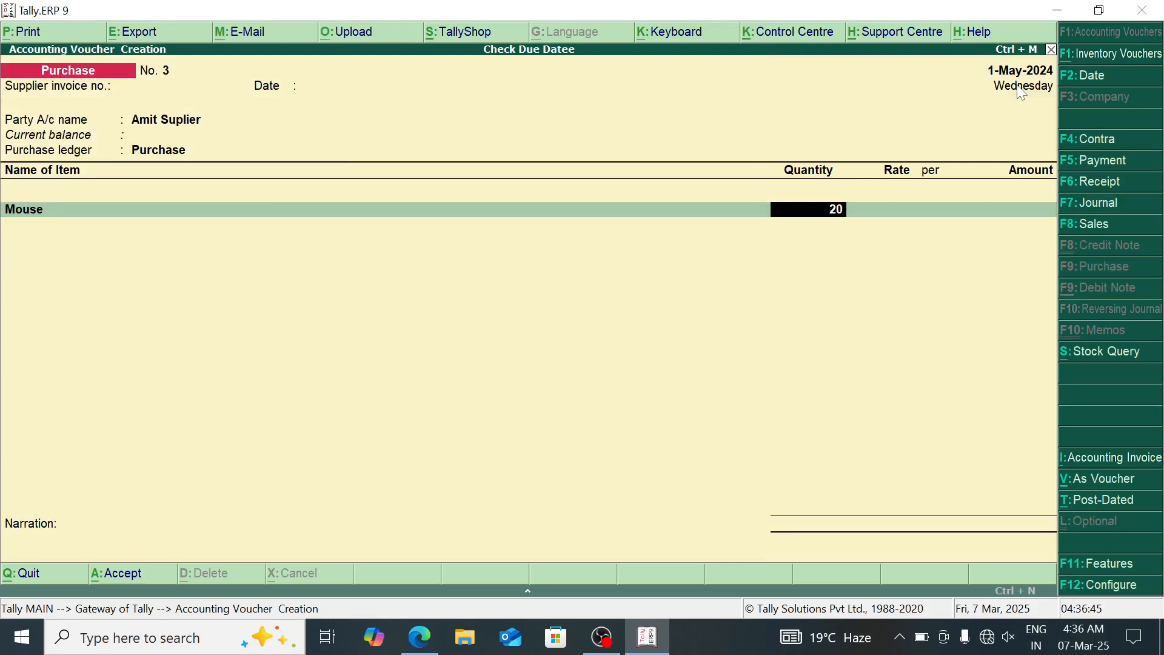
key(Return)
key(Return)
key(Return)
key(Return)
key(Return)
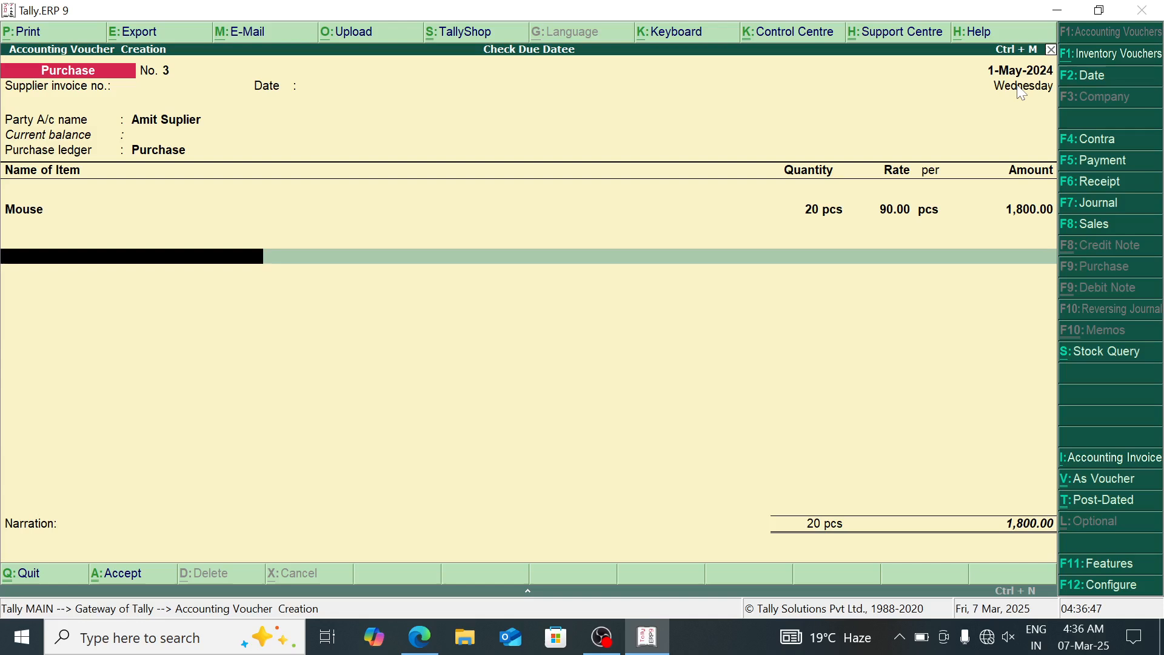
key(BackSpace)
key(Return)
Step: Add the item Watch with a quantity of 32 pcs at the suggested rate of 150
key(Up)
key(Return)
text(32)
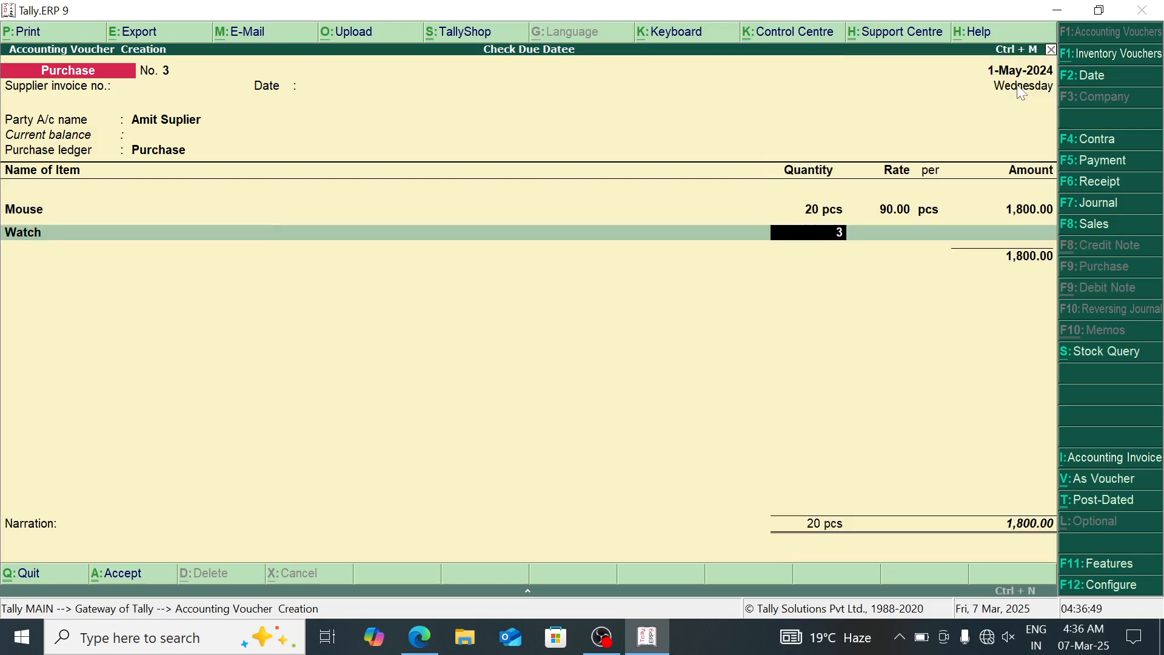
key(Return)
key(Return)
key(Return)
key(Return)
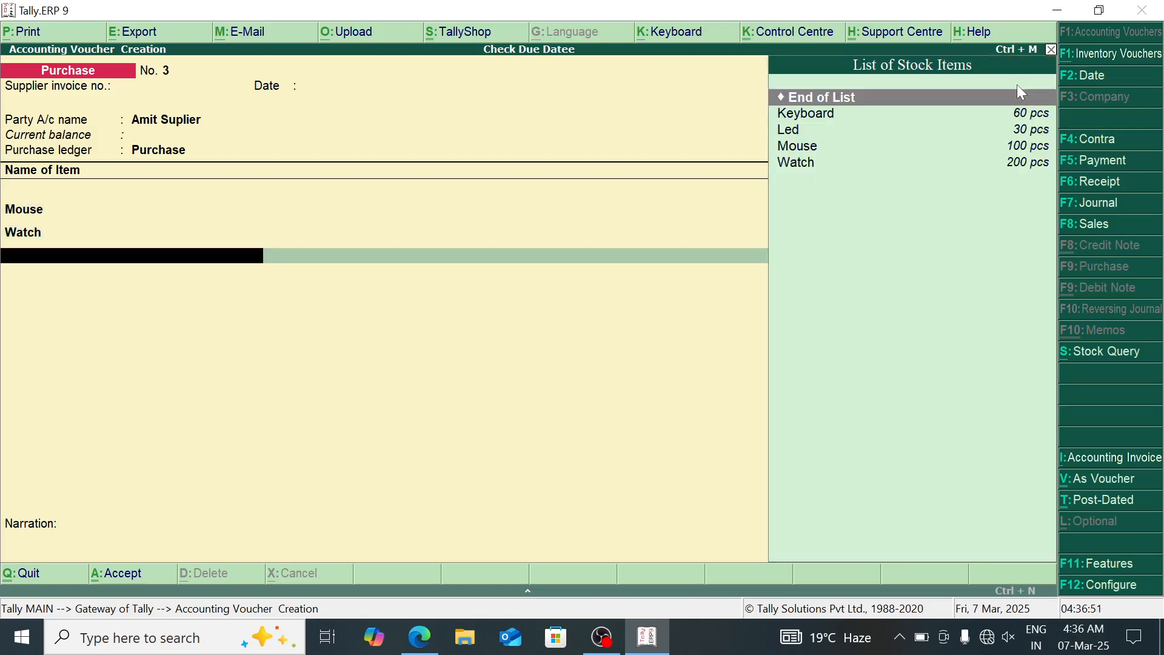
Step: Add the item Led with a quantity of 4 pcs at the suggested rate of 3,500
key(Down)
key(Down)
key(Up)
key(Down)
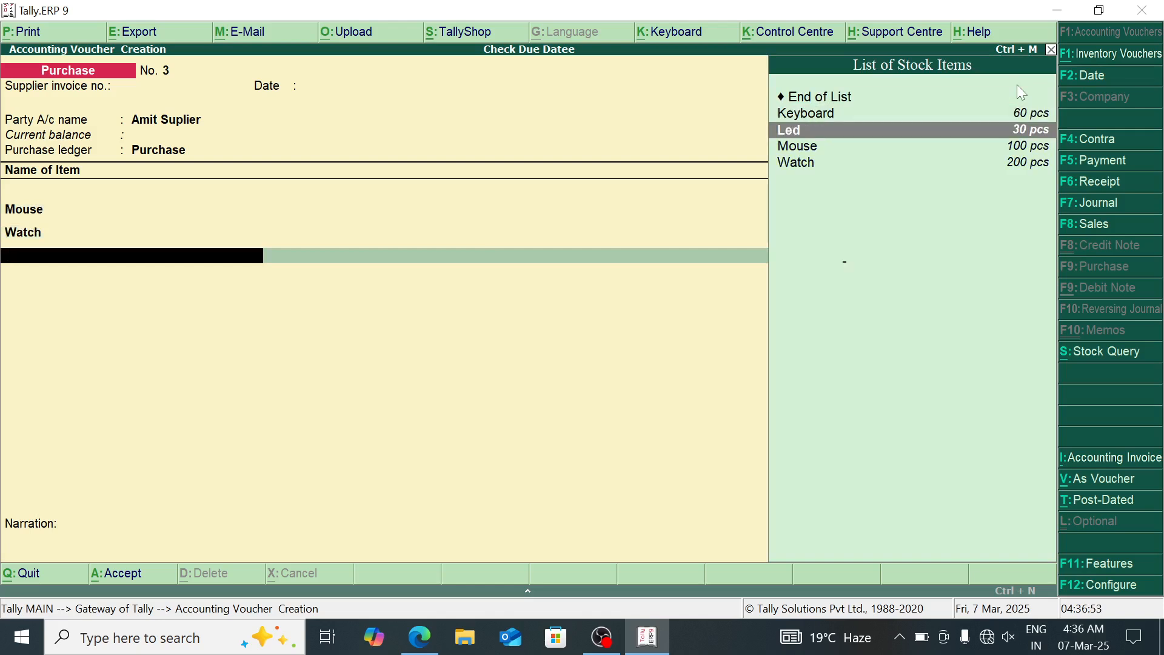
key(Return)
text(4)
key(Return)
key(Return)
key(Return)
Step: Save the third purchase voucher and leave voucher creation for the Gateway of Tally
key(Return)
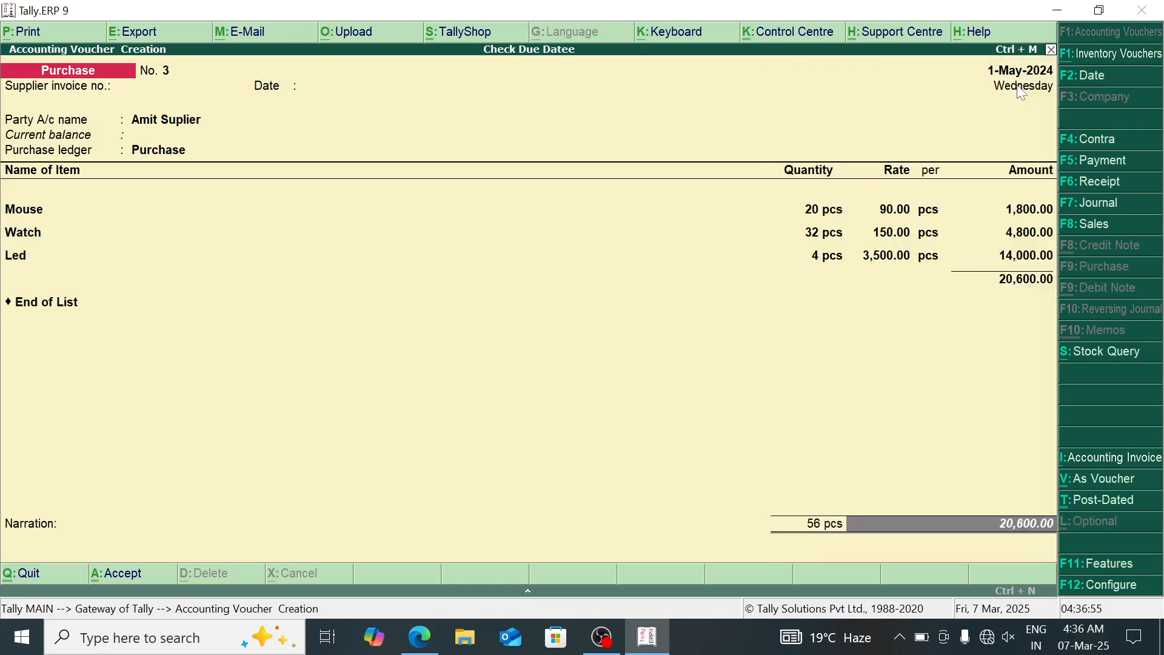
key(Return)
key(Return)
key(Return)
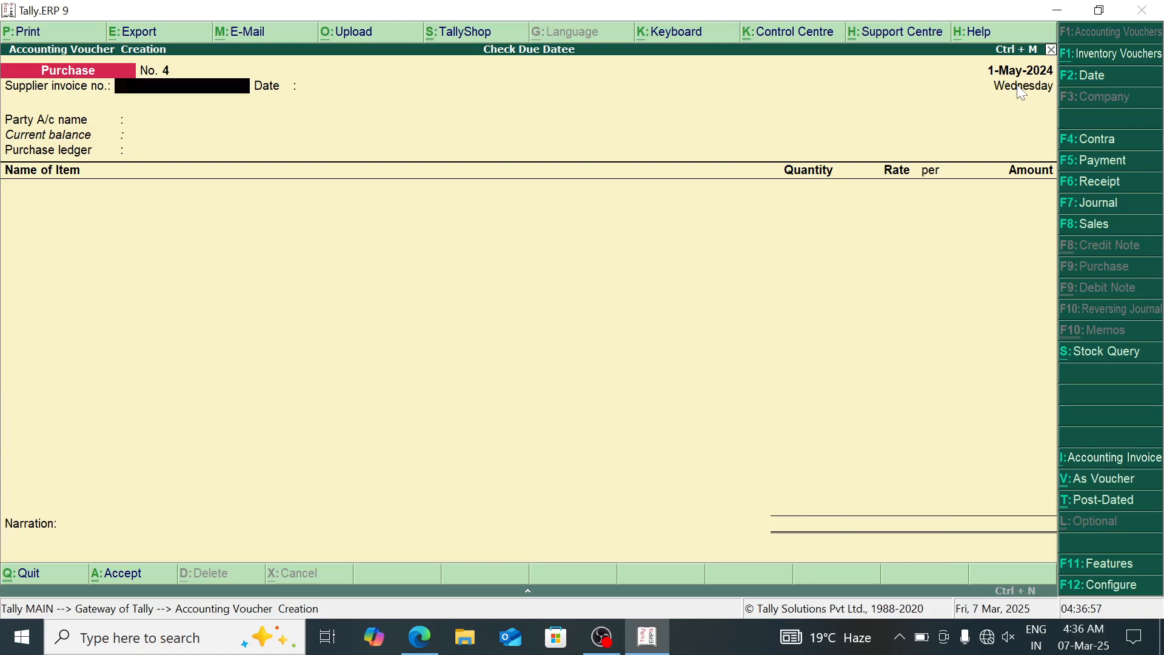
key(Escape)
key(Return)
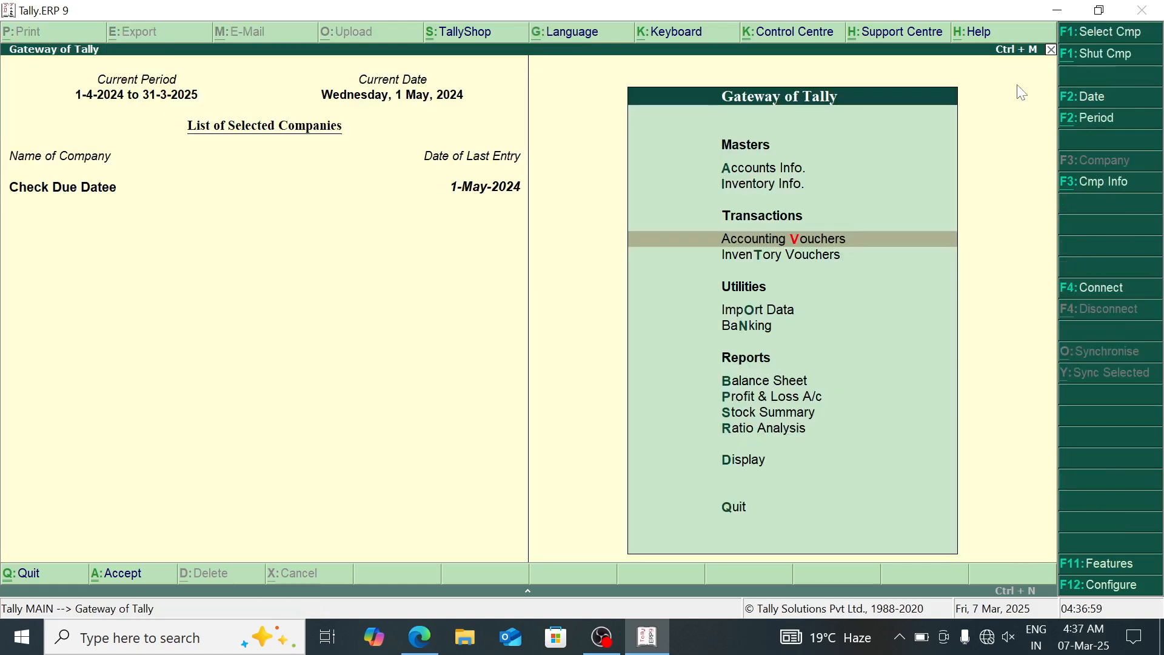
Step: Check the closing balances in the Stock Summary report and return to the Gateway of Tally
key(Down)
key(Down)
key(Down)
key(Down)
key(Down)
key(Down)
key(Return)
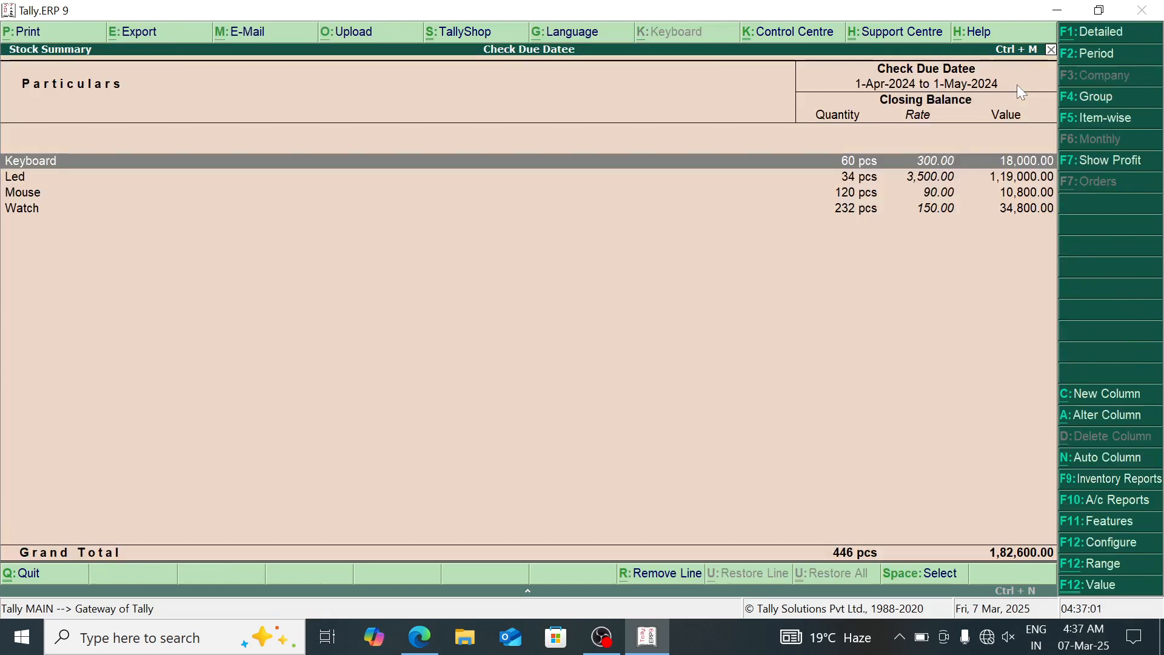
key(Escape)
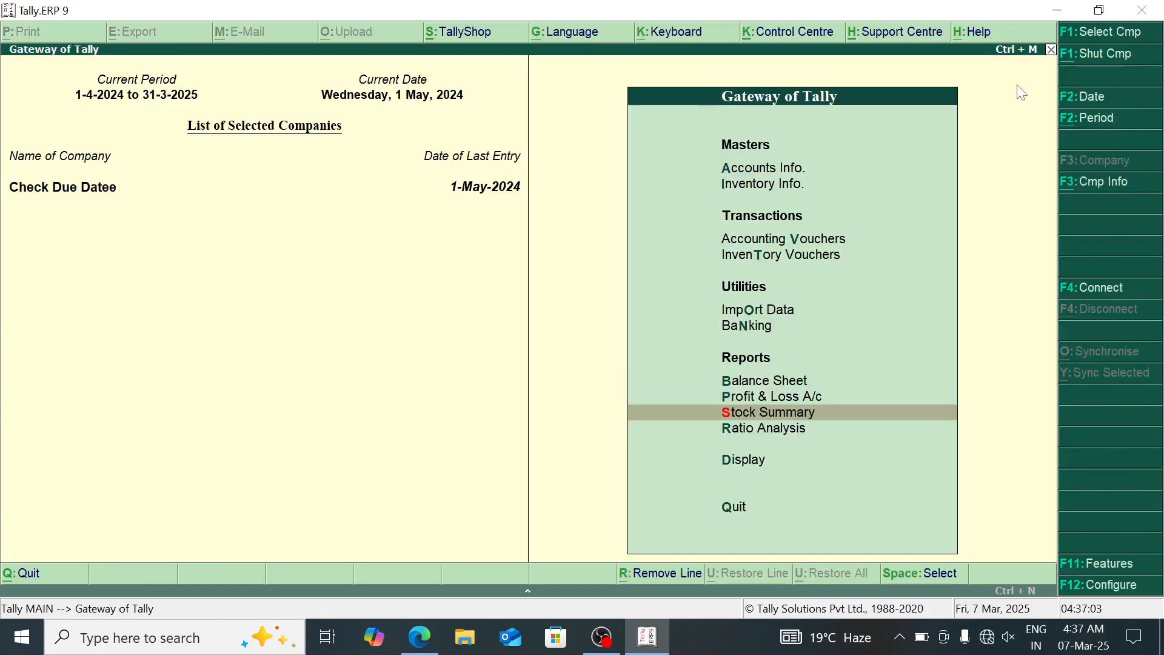
Step: View the Stock Item Monthly Summary for Mouse from the Stock Summary and leave the report
key(Return)
key(Down)
key(Down)
key(Return)
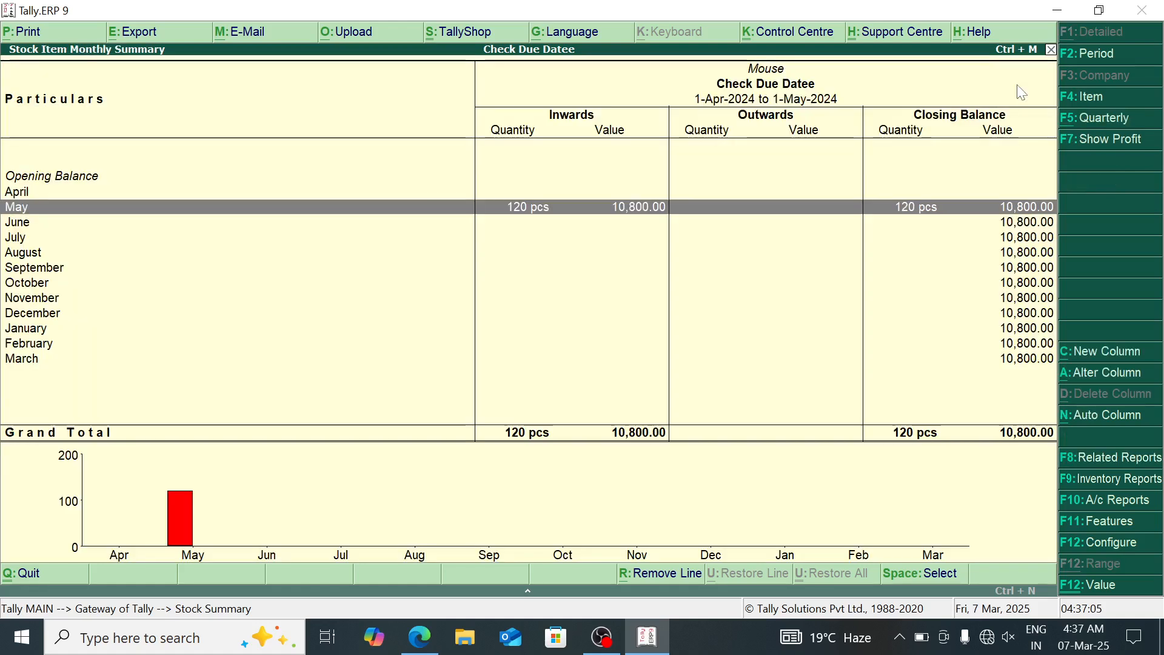
key(Escape)
key(Escape)
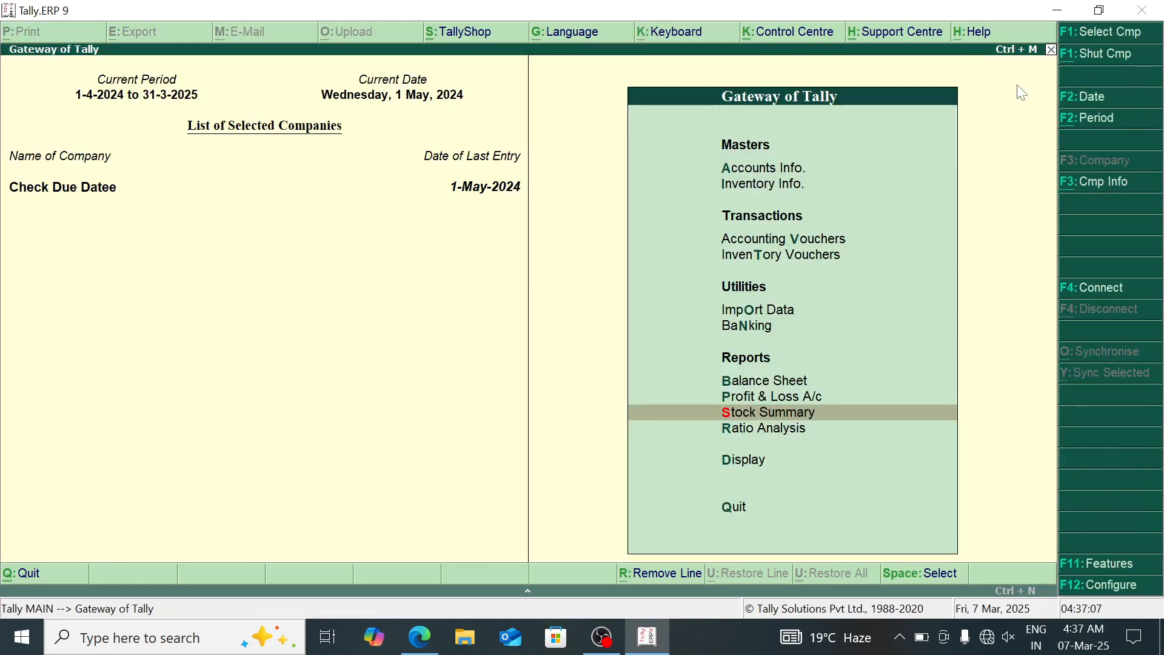
Step: Go to the Ledger report among the Account Books of the Display Menu
key(Down)
key(Down)
key(Return)
key(Down)
key(Down)
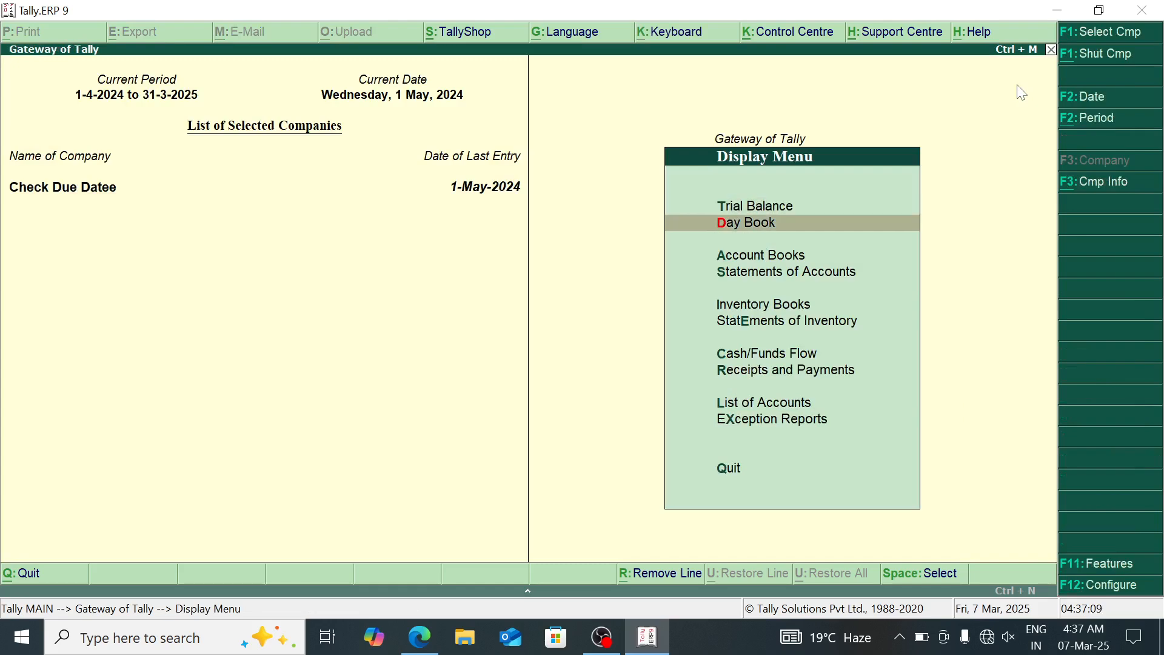
key(Return)
key(Down)
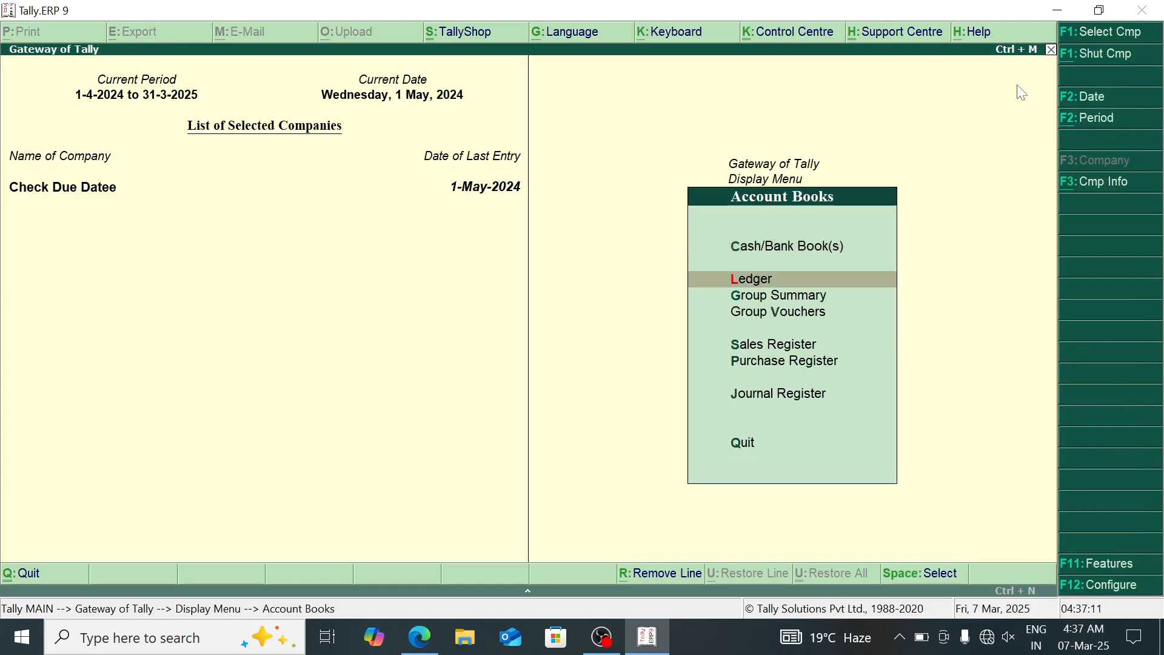
Step: View the ledger vouchers of the first supplier in the List of Ledgers
key(Return)
key(Down)
key(Down)
key(Down)
key(Down)
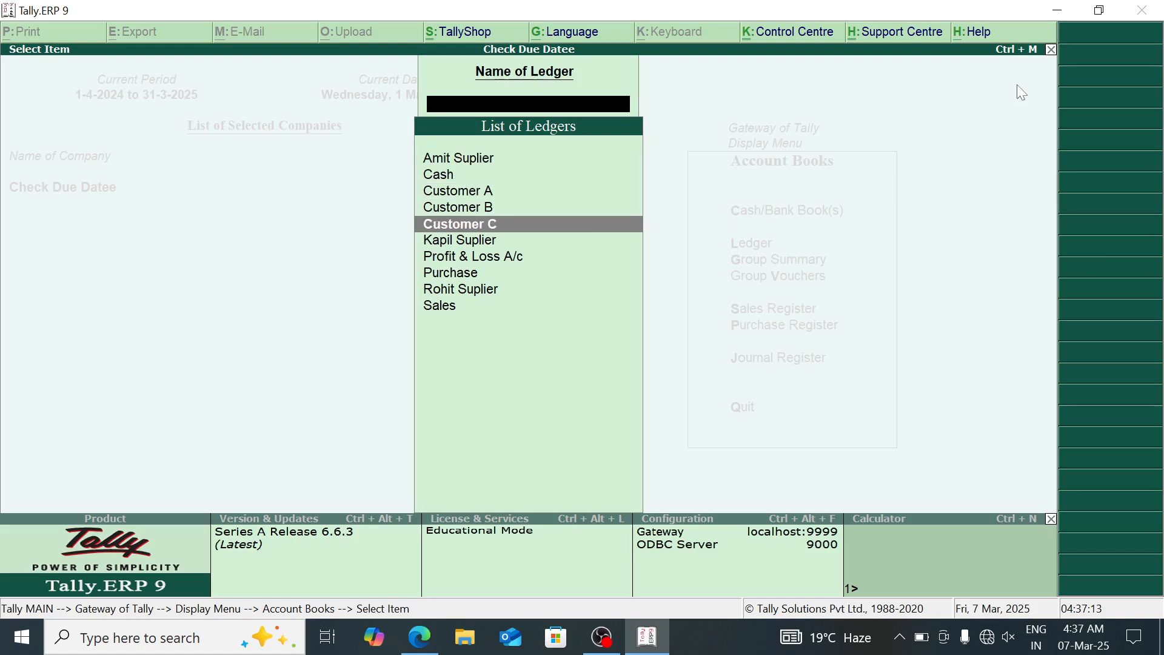
key(Up)
key(Up)
key(Up)
key(Up)
key(Return)
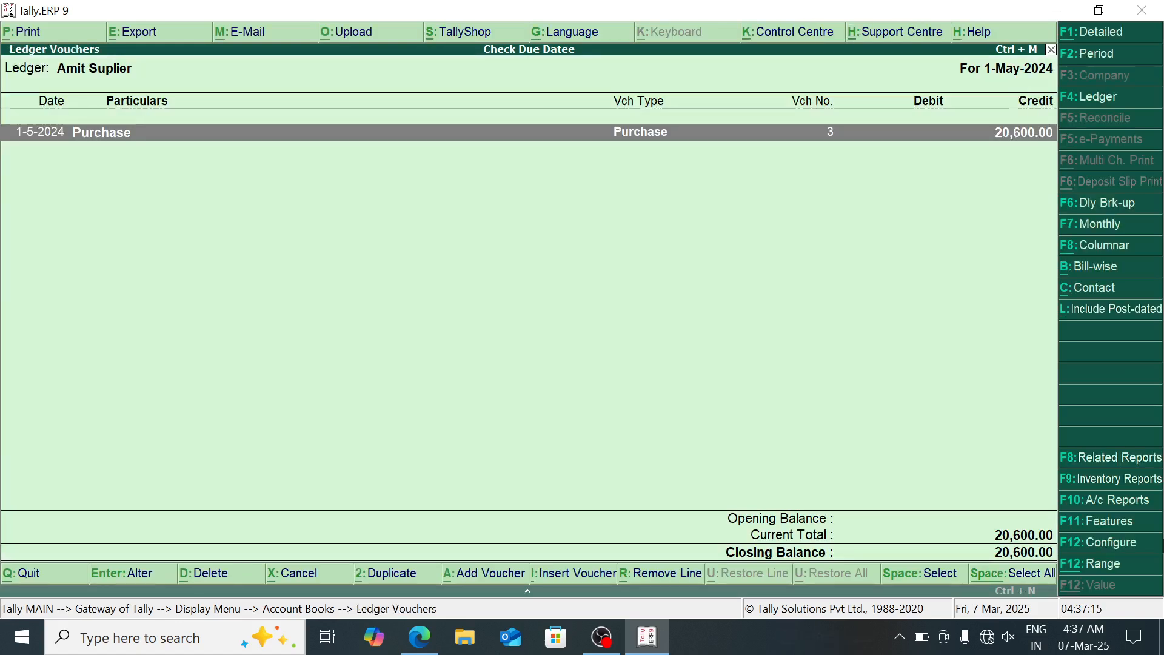
Step: Recheck the same supplier's ledger vouchers and leave the ledger report
key(Escape)
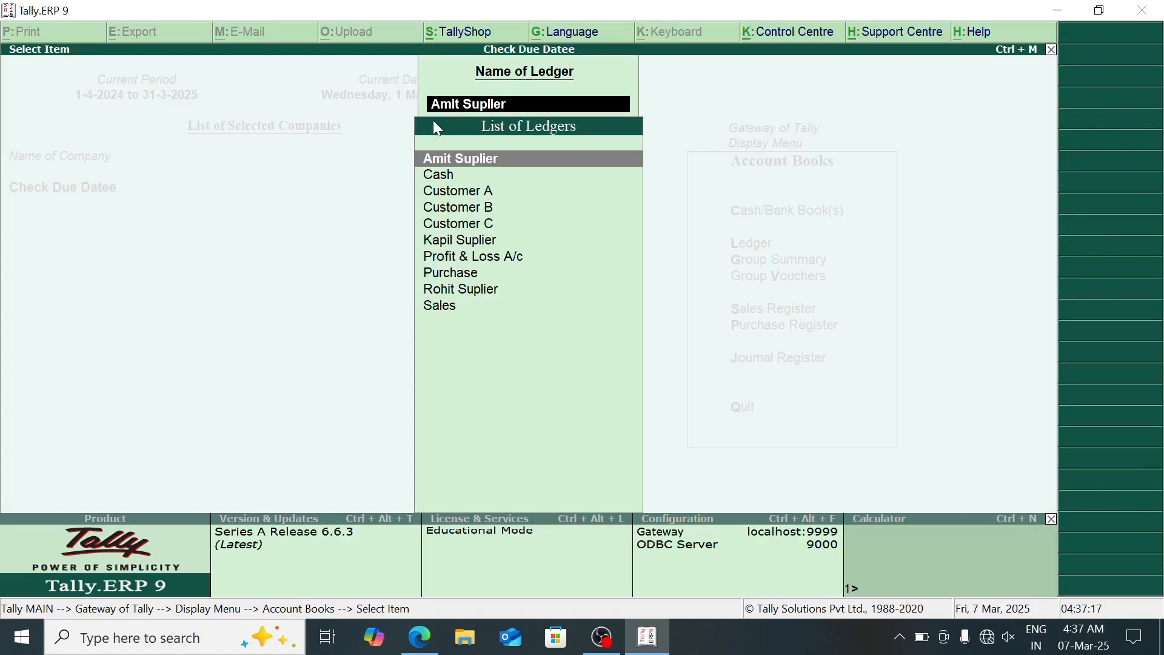
key(Escape)
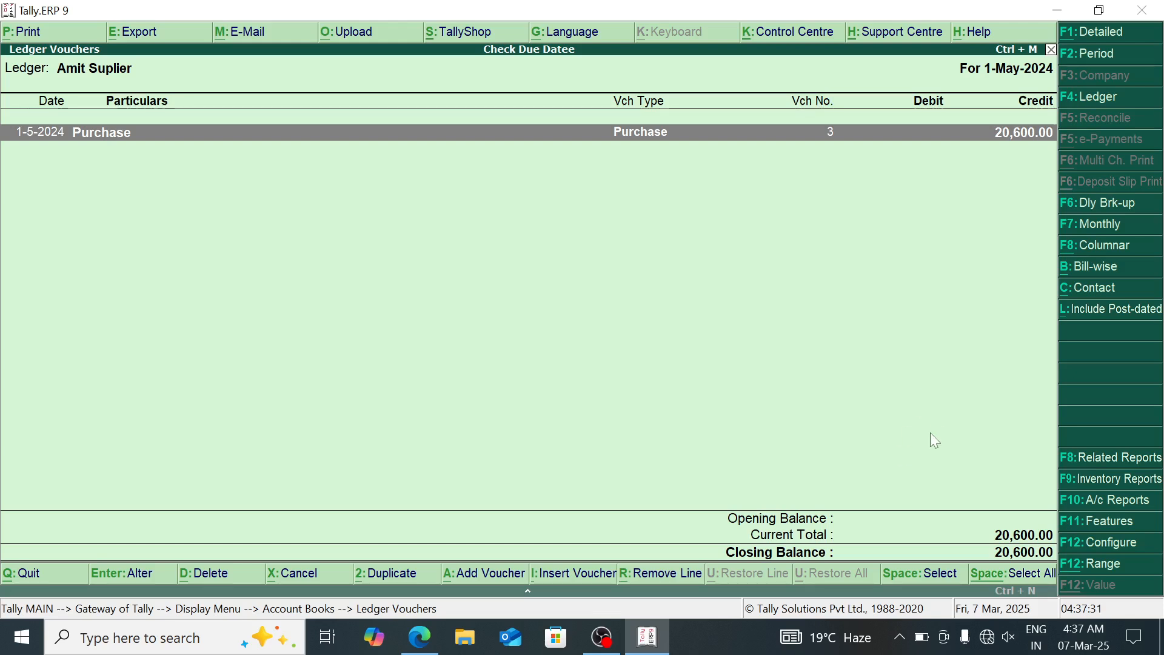
key(F4)
key(Return)
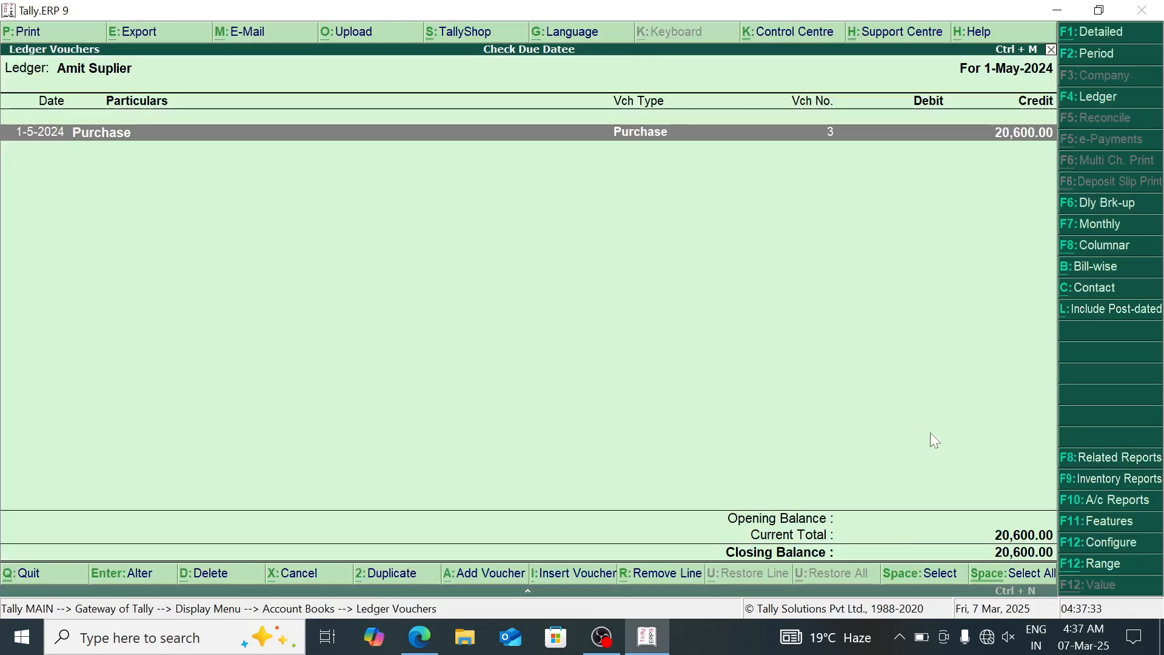
key(Escape)
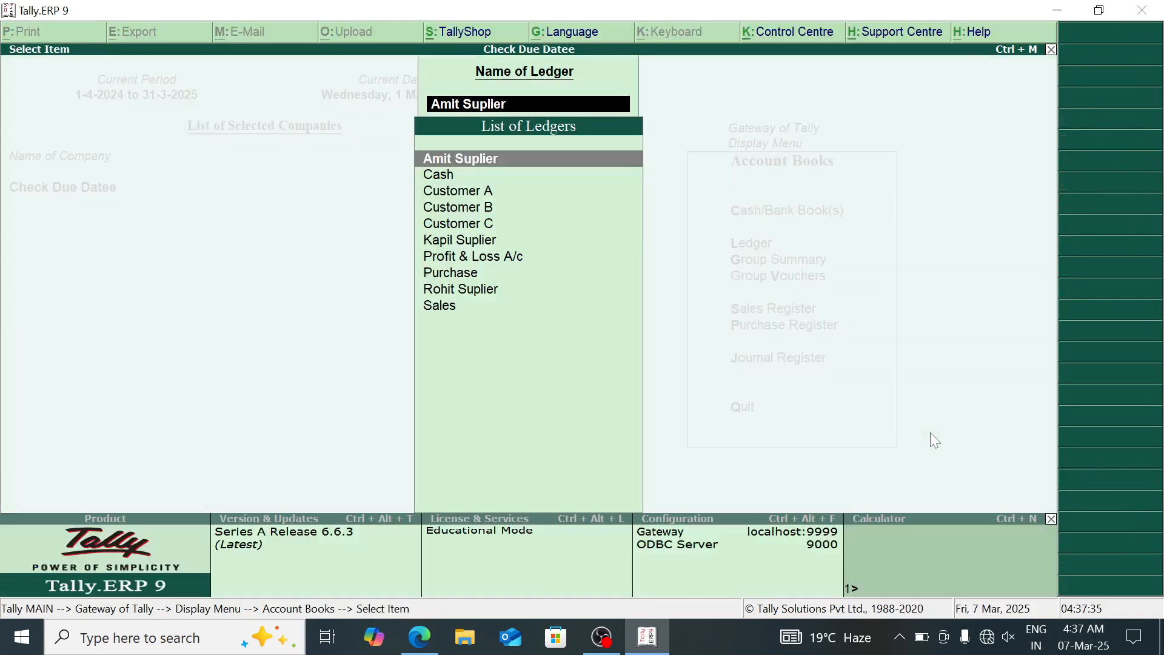
key(Escape)
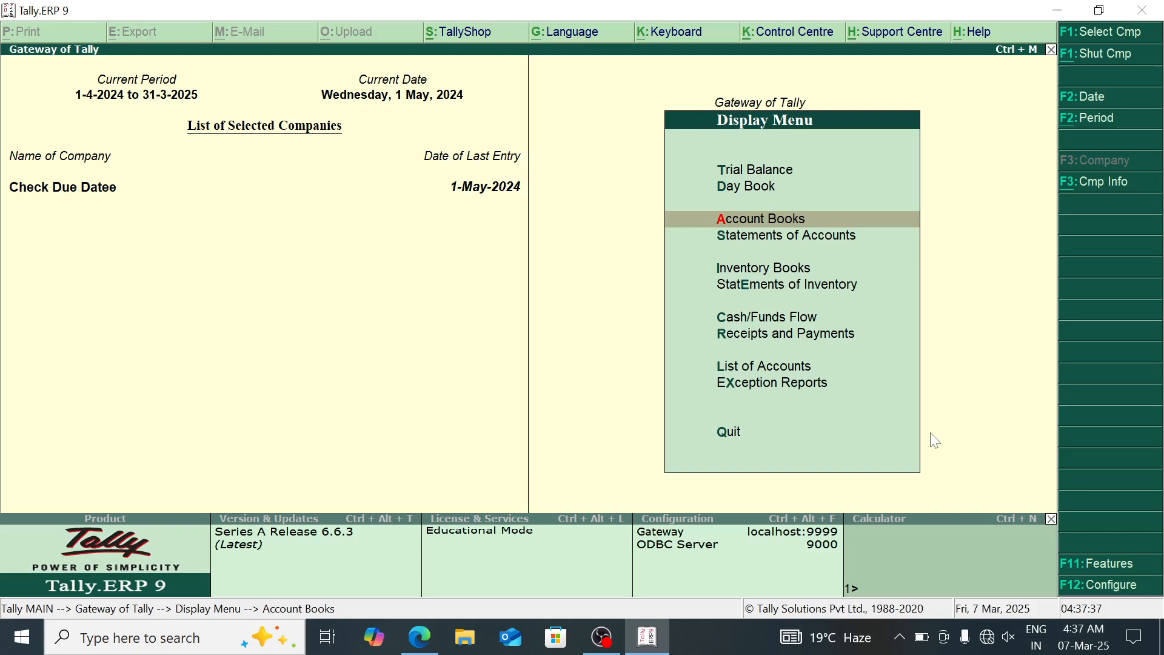
Step: Open the Payables report in Outstandings under Statements of Accounts
key(Escape)
key(Return)
key(Down)
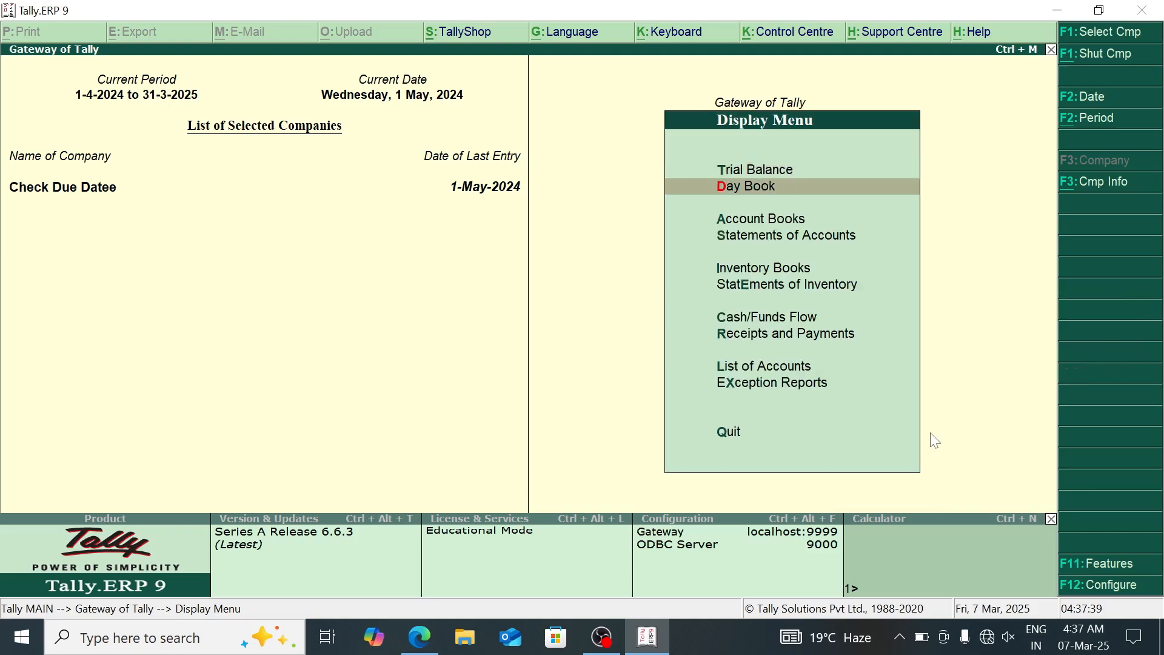
key(Down)
key(Down)
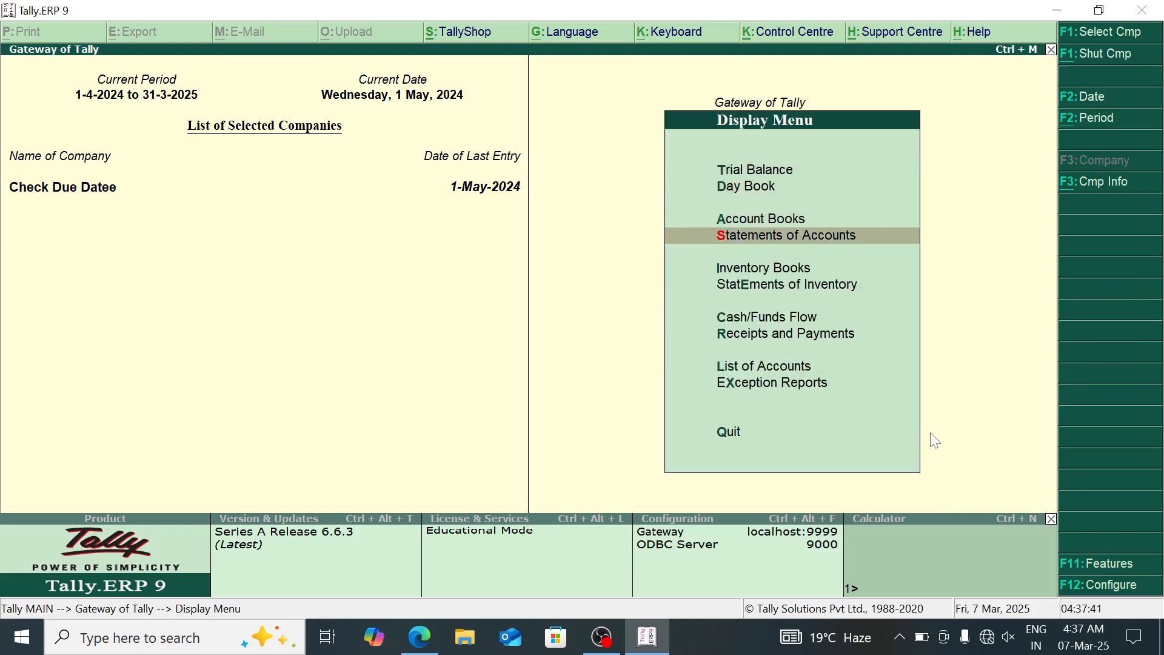
key(Return)
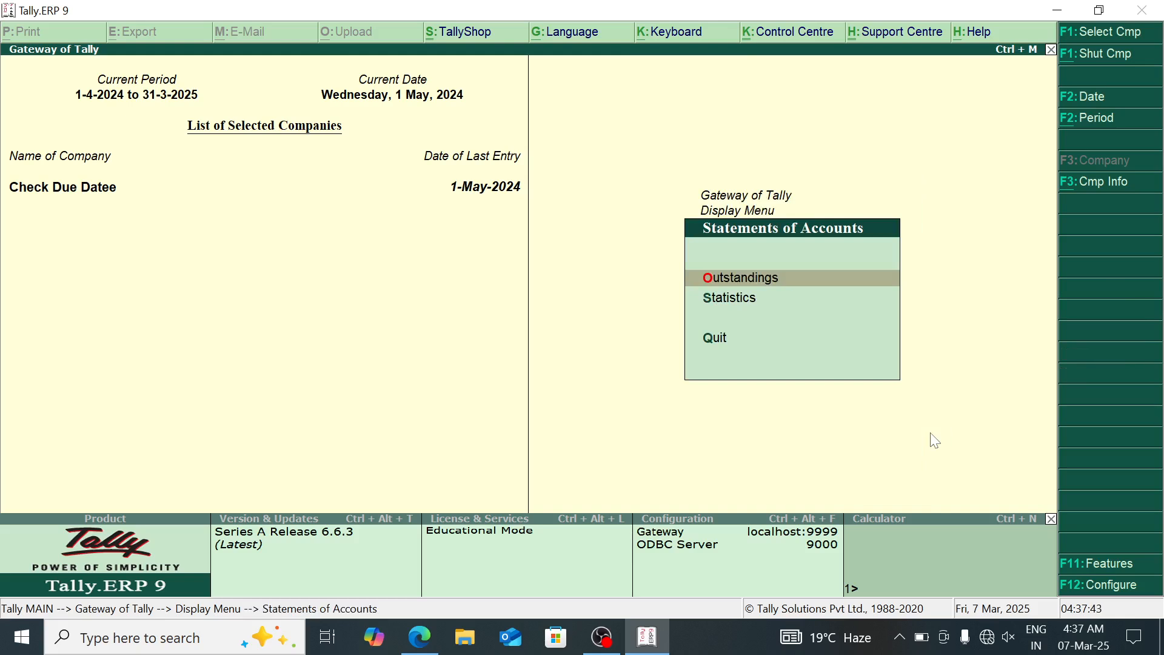
key(Return)
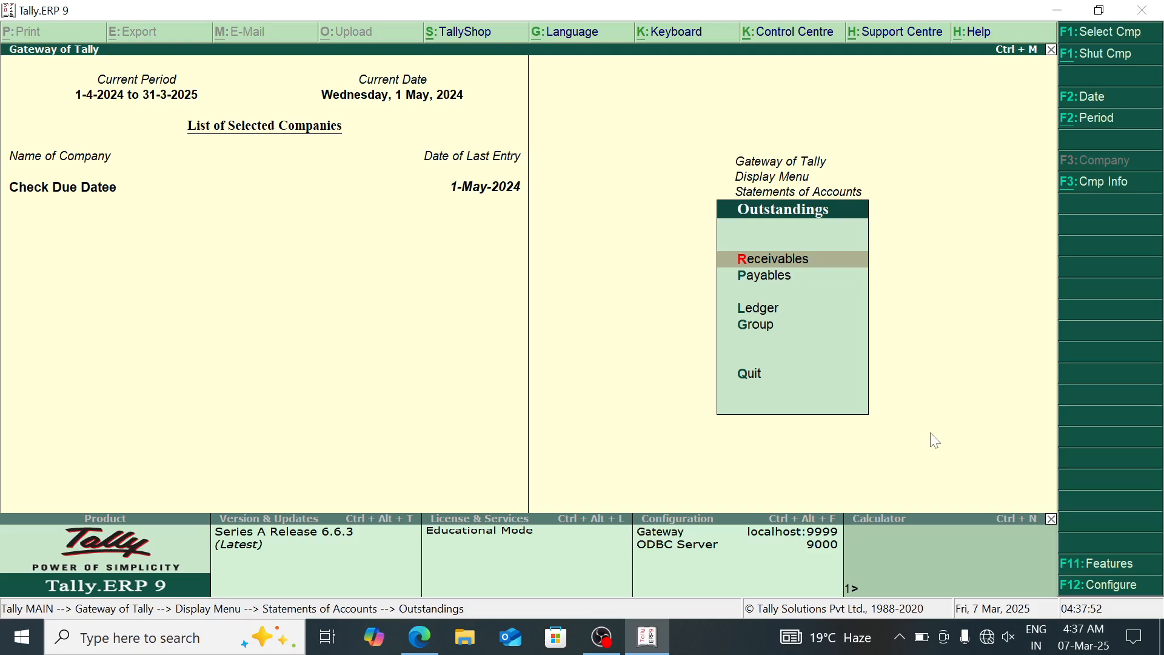
key(Down)
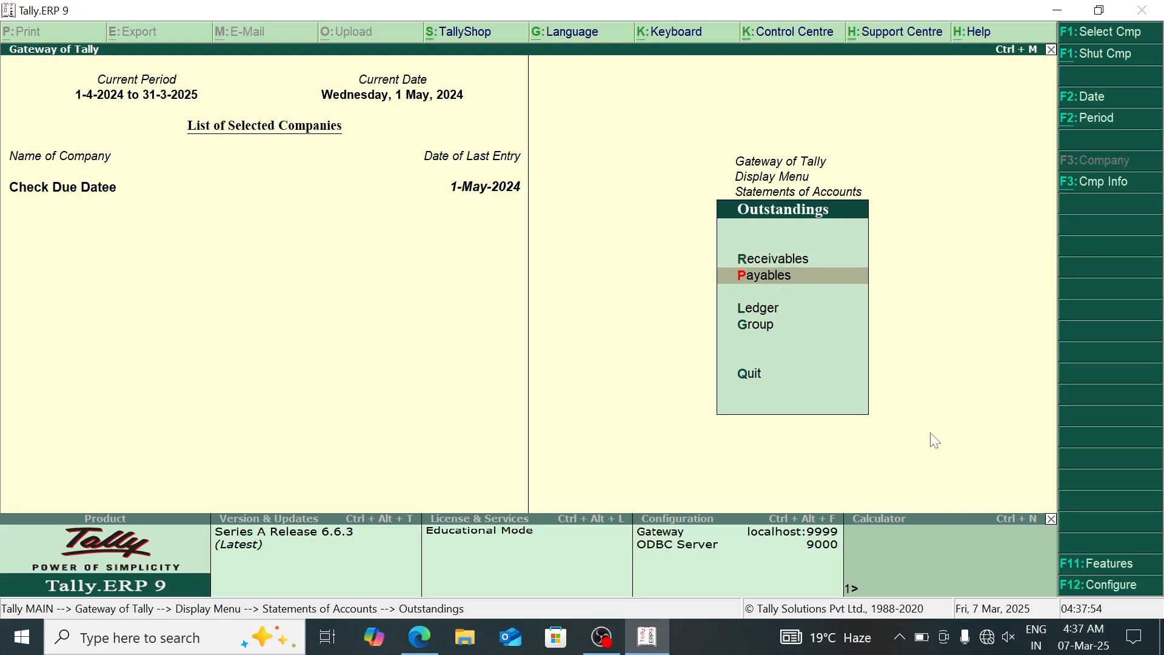
key(Return)
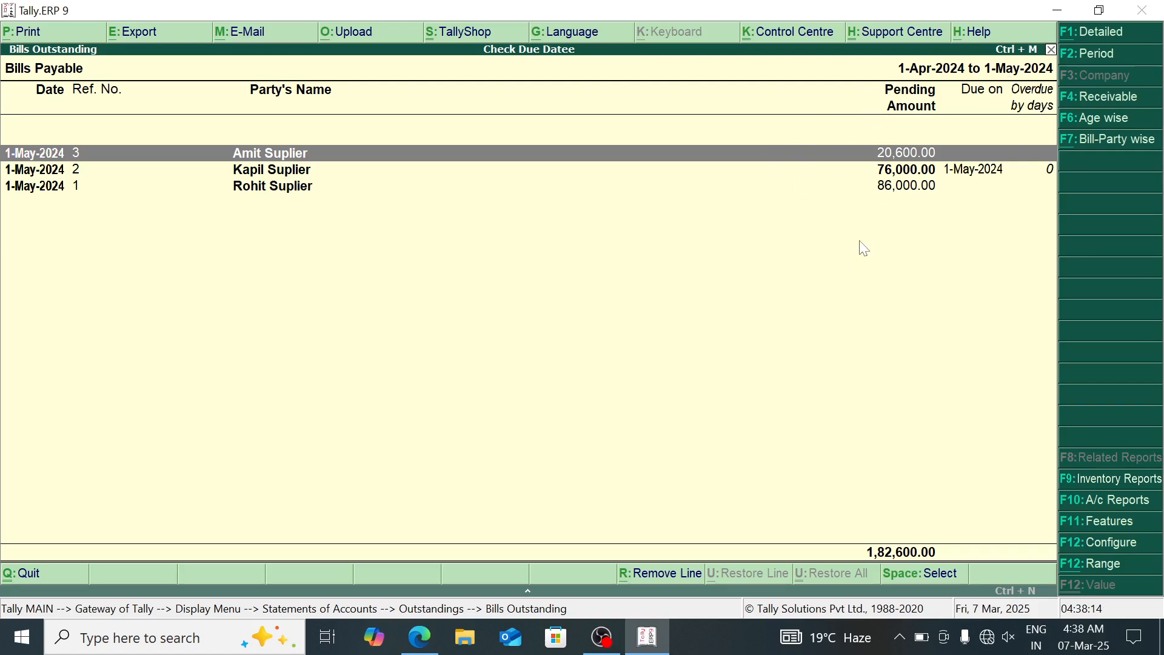
Step: Set the Bills Payable report period to run from 1-Apr-2024 to 1-Jun-2024
click(1103, 53)
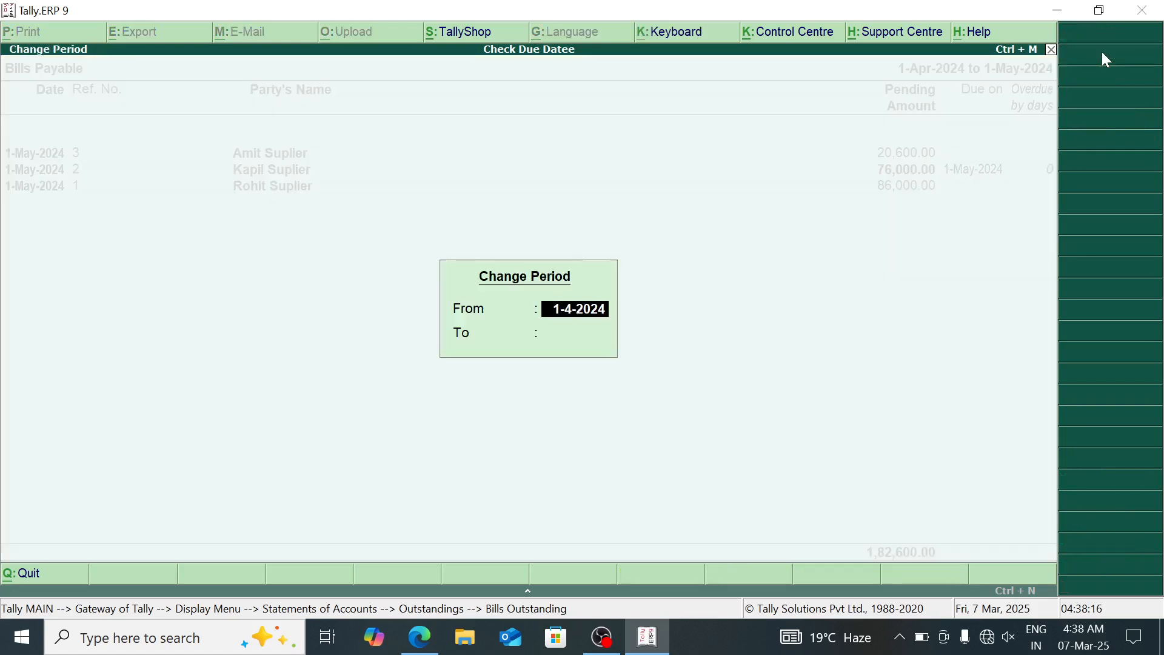
key(Return)
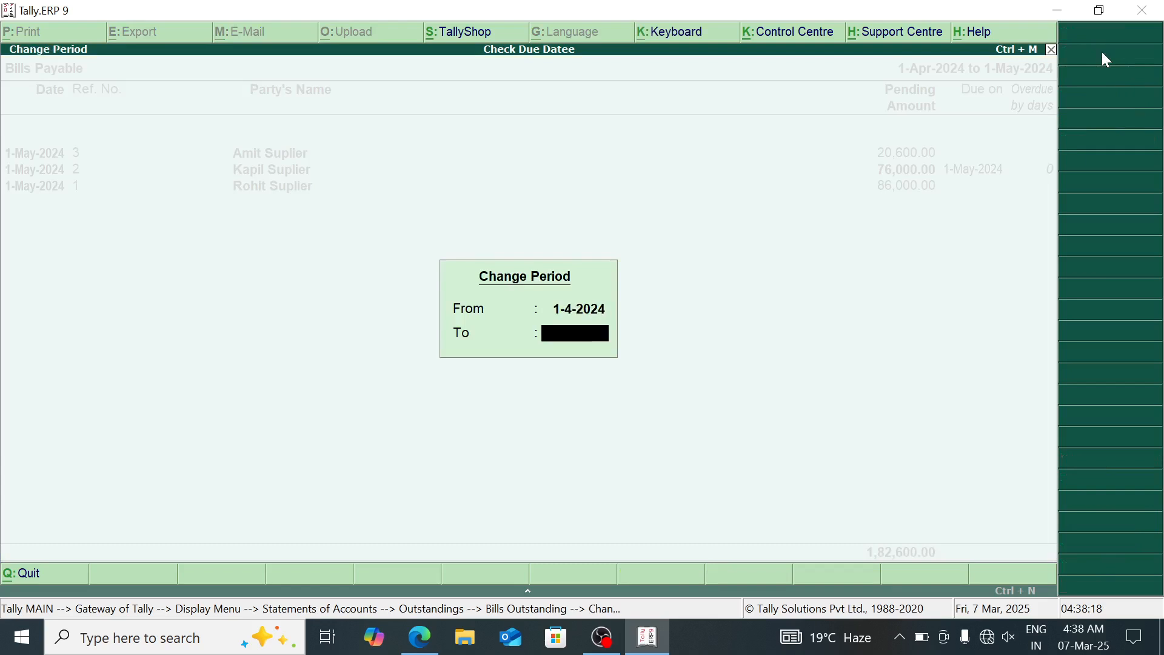
text(16)
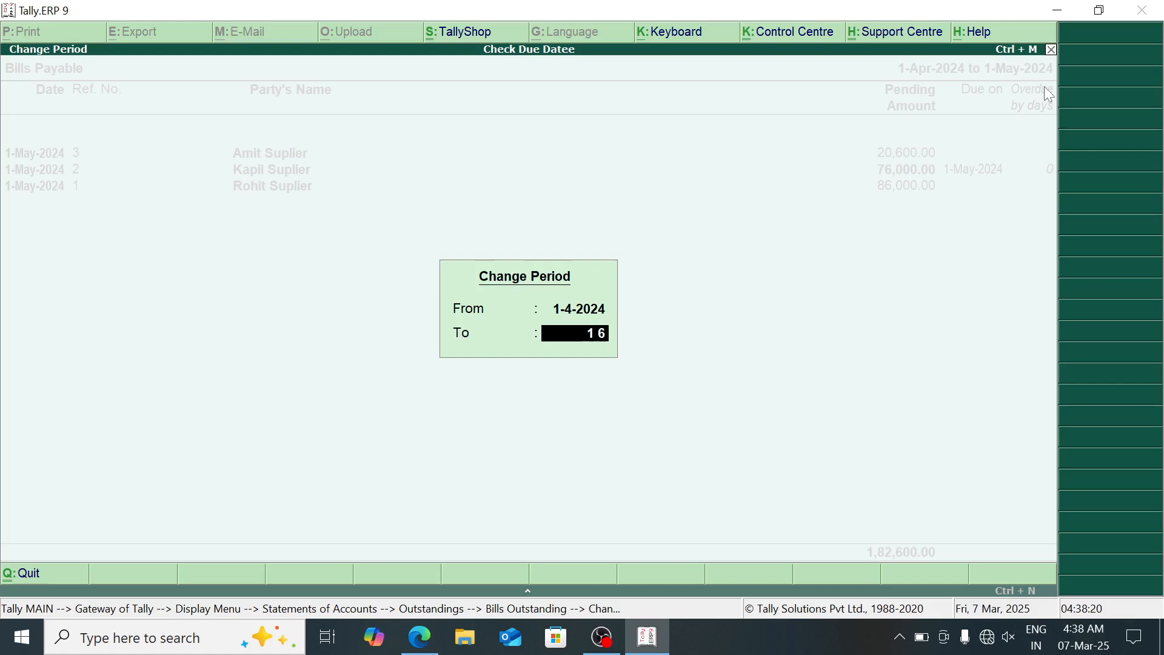
text(2024)
key(Return)
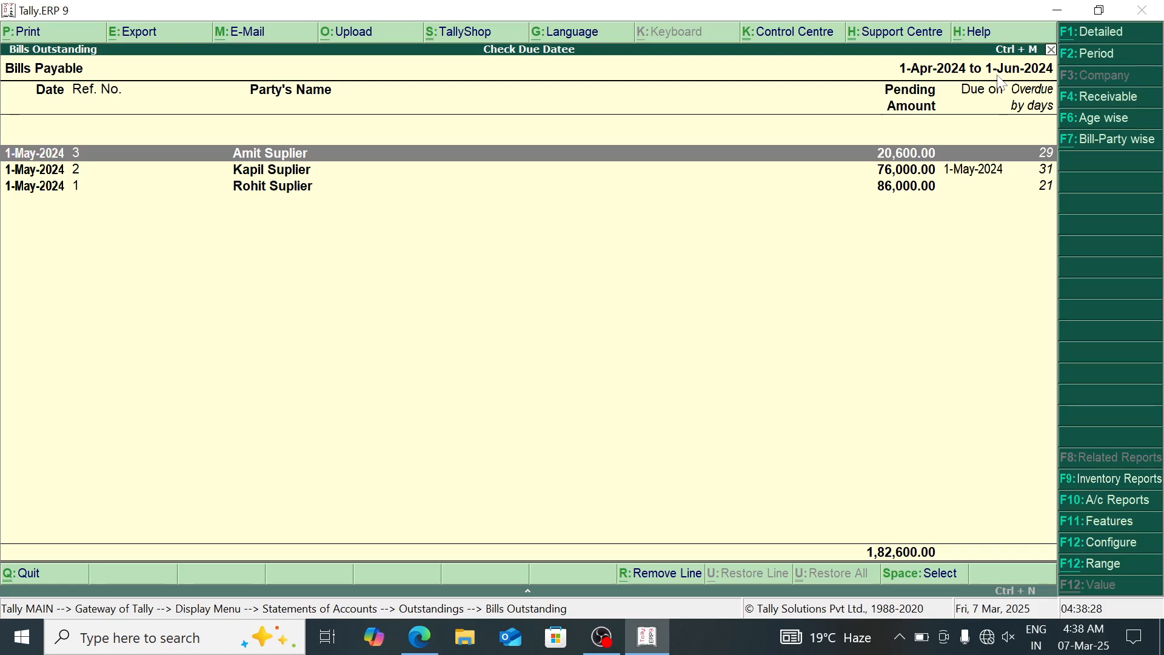
Step: Examine the overdue days and due date of each supplier's bill in Bills Payable, starting from the last one
click(244, 193)
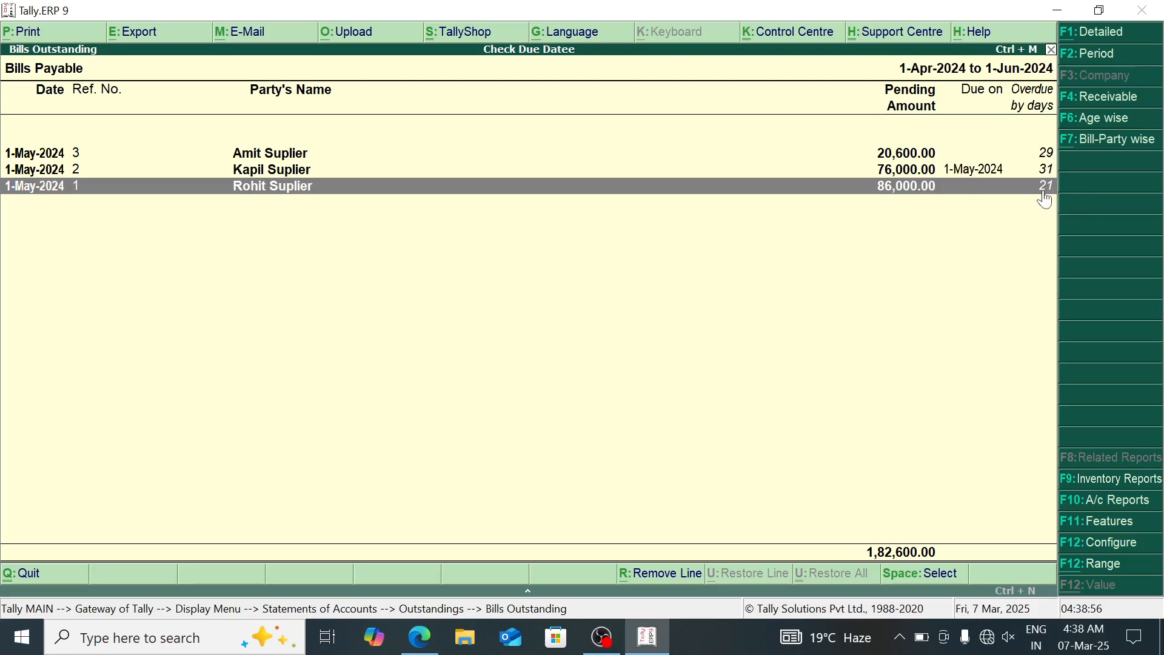
key(Up)
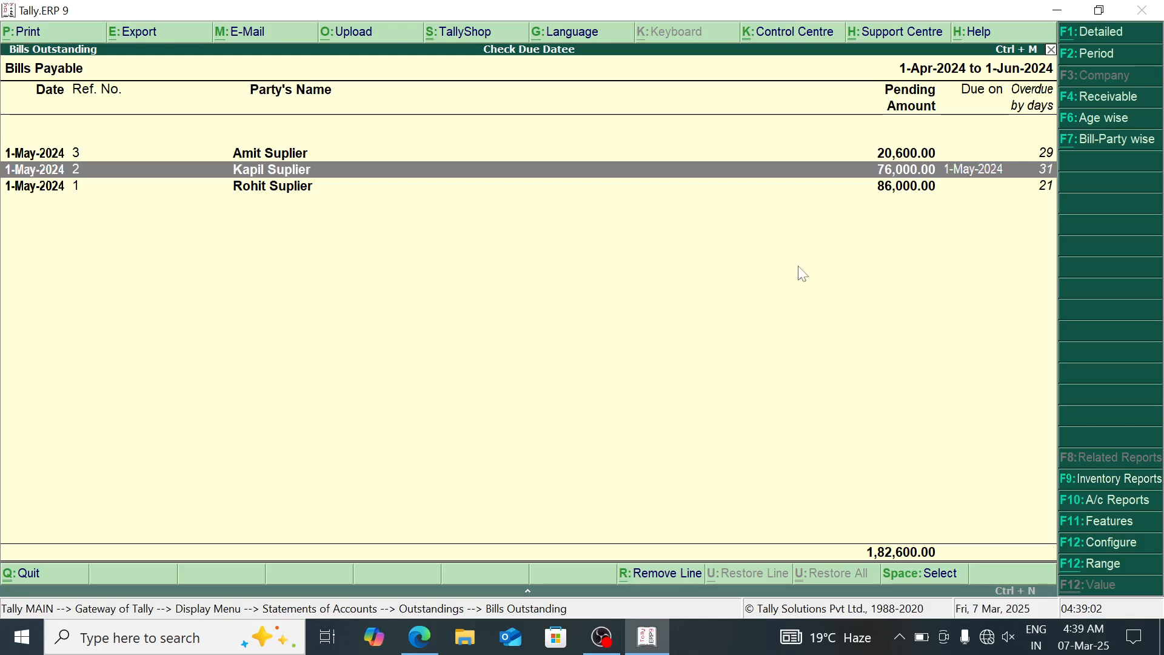
key(Up)
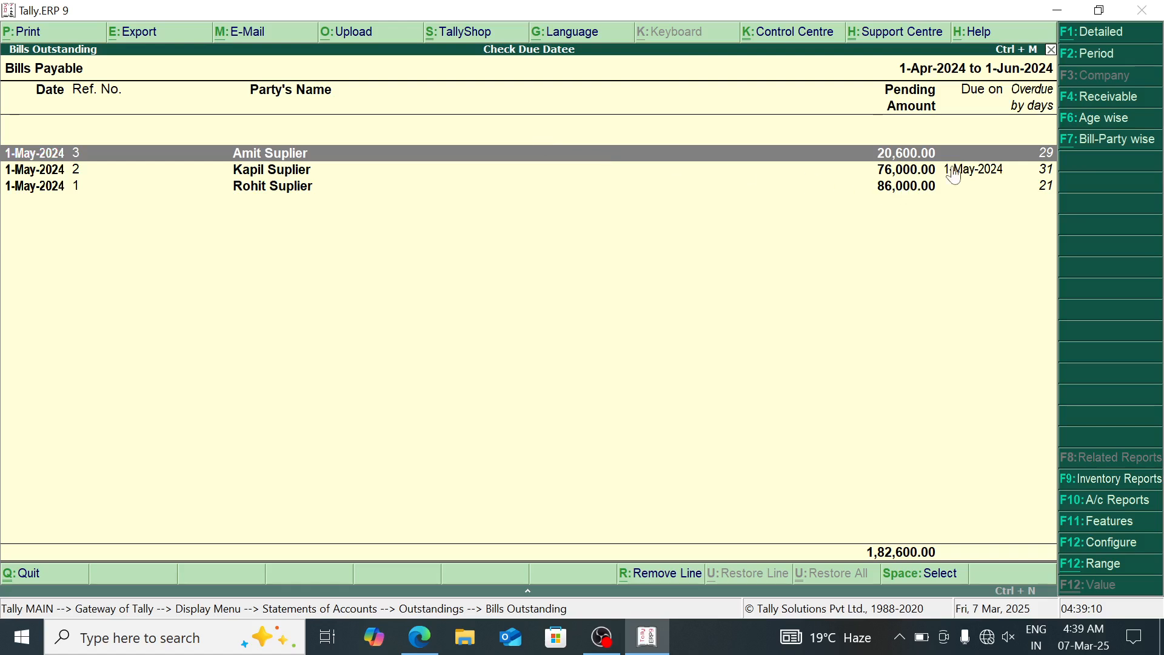
Step: Check the Receivables report in Outstandings and return to the Gateway of Tally
key(Escape)
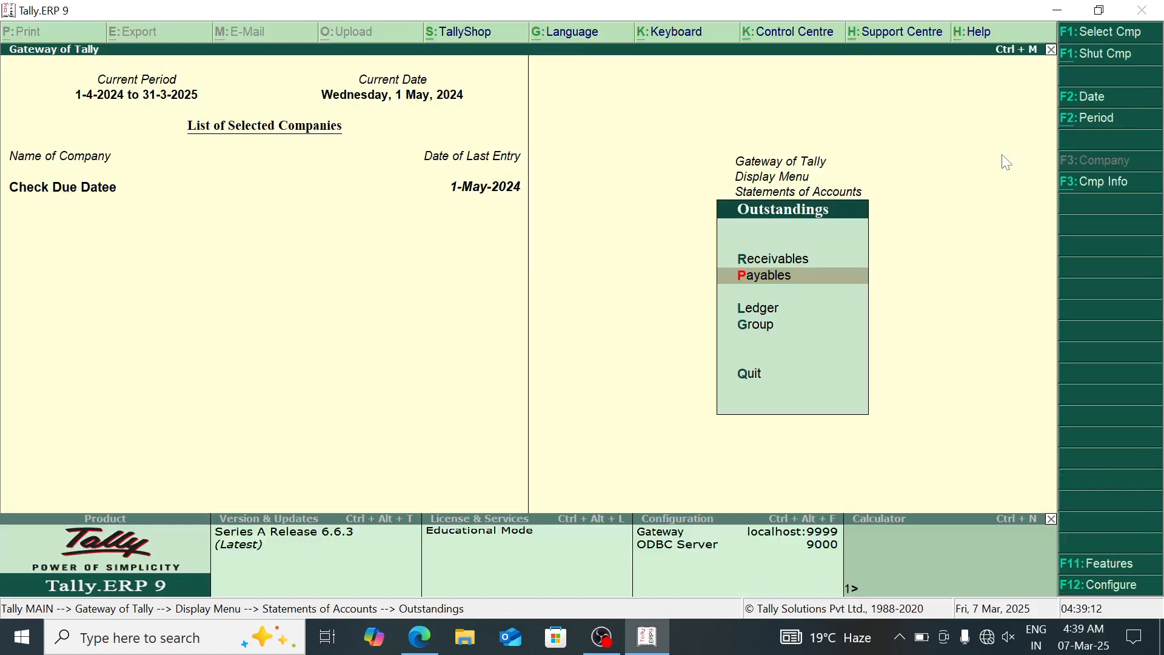
key(Up)
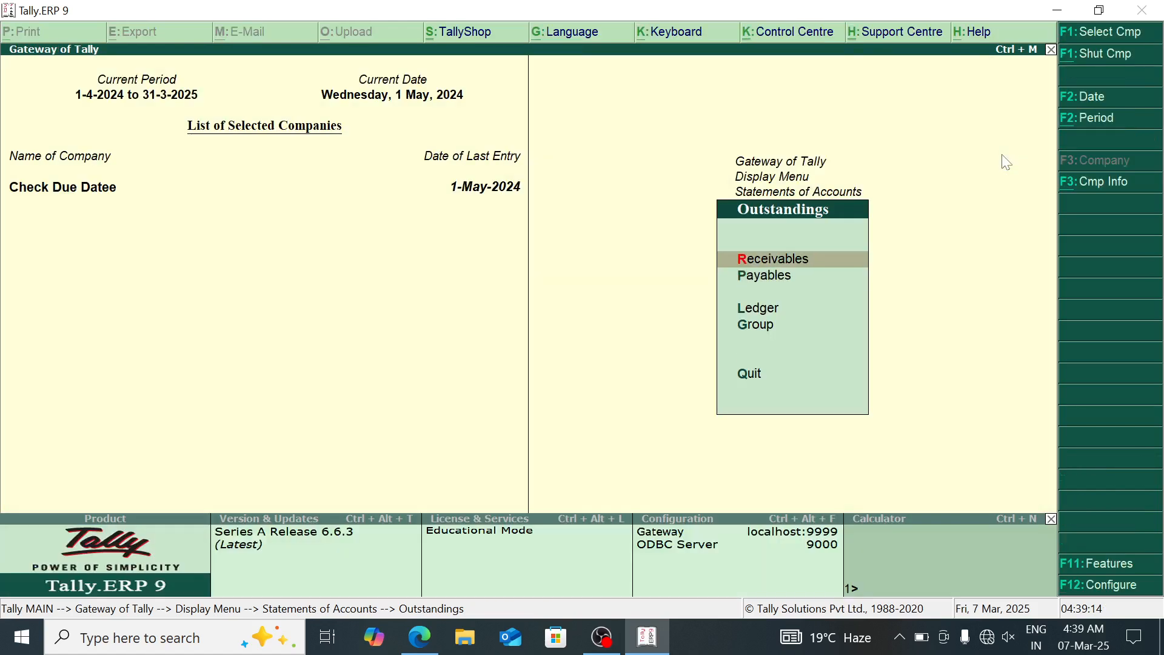
key(Return)
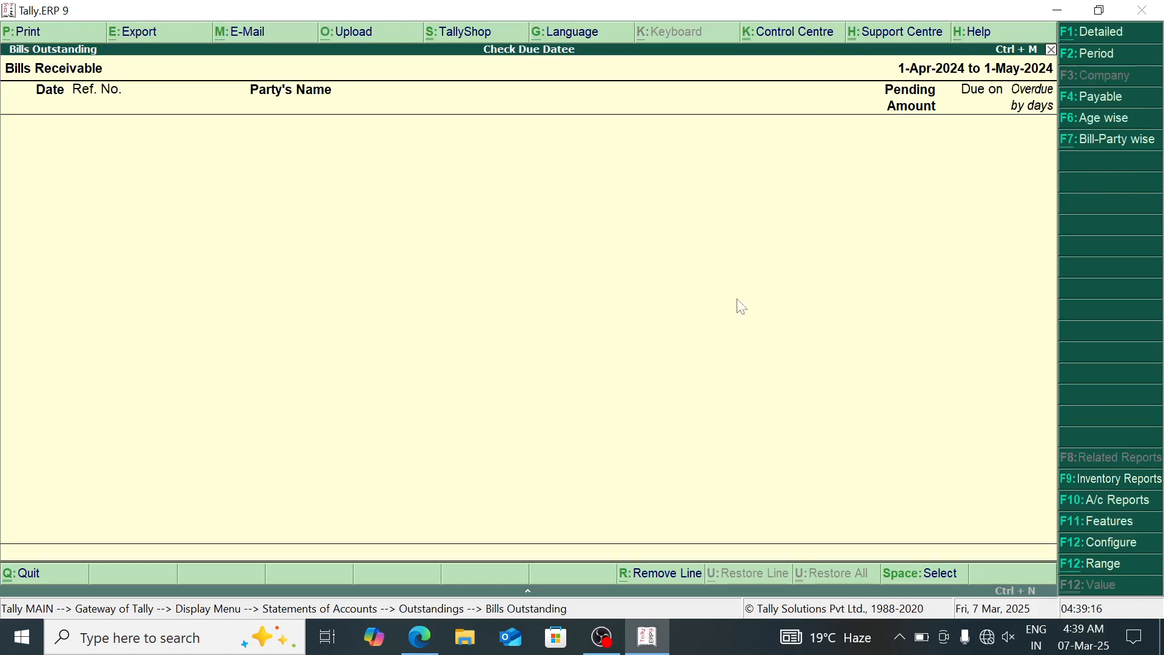
key(Escape)
key(Escape)
key(Escape)
key(Escape)
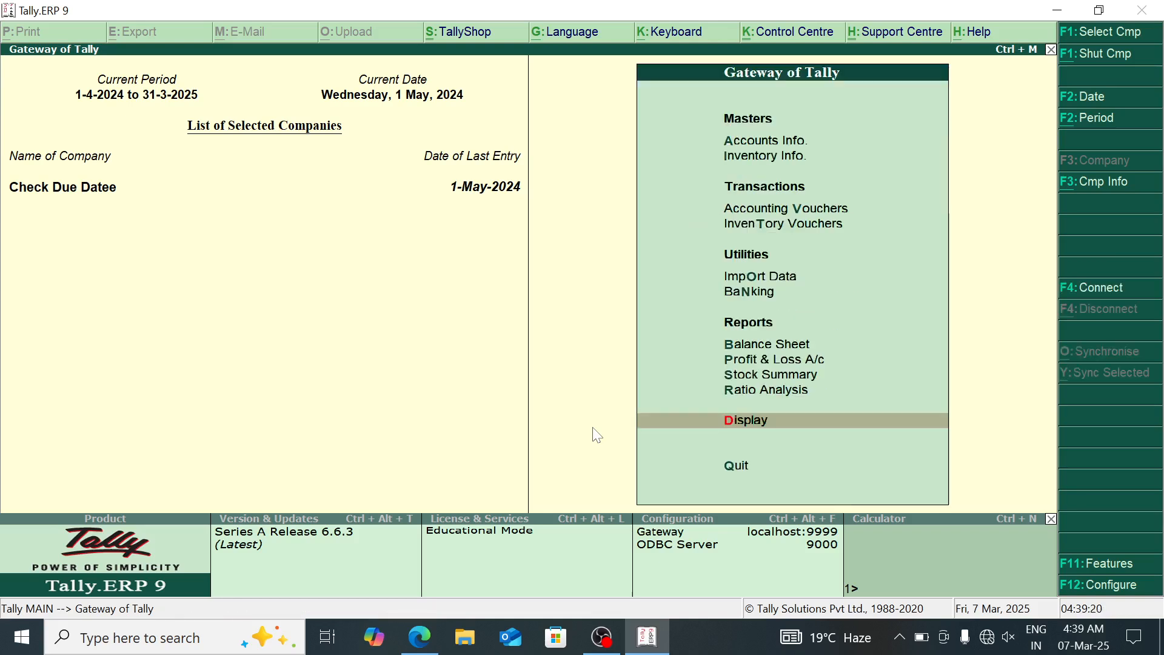
Step: Start a sales voucher for Customer A, accept the default party details and choose the Sales ledger
key(Escape)
key(Escape)
key(v)
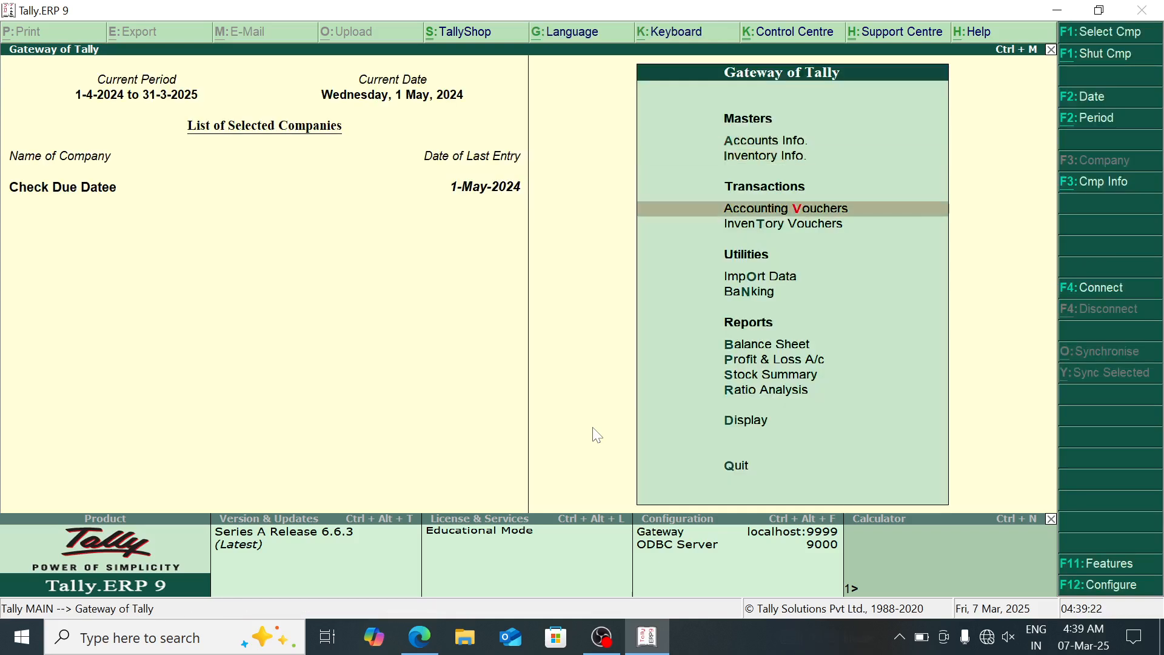
key(Return)
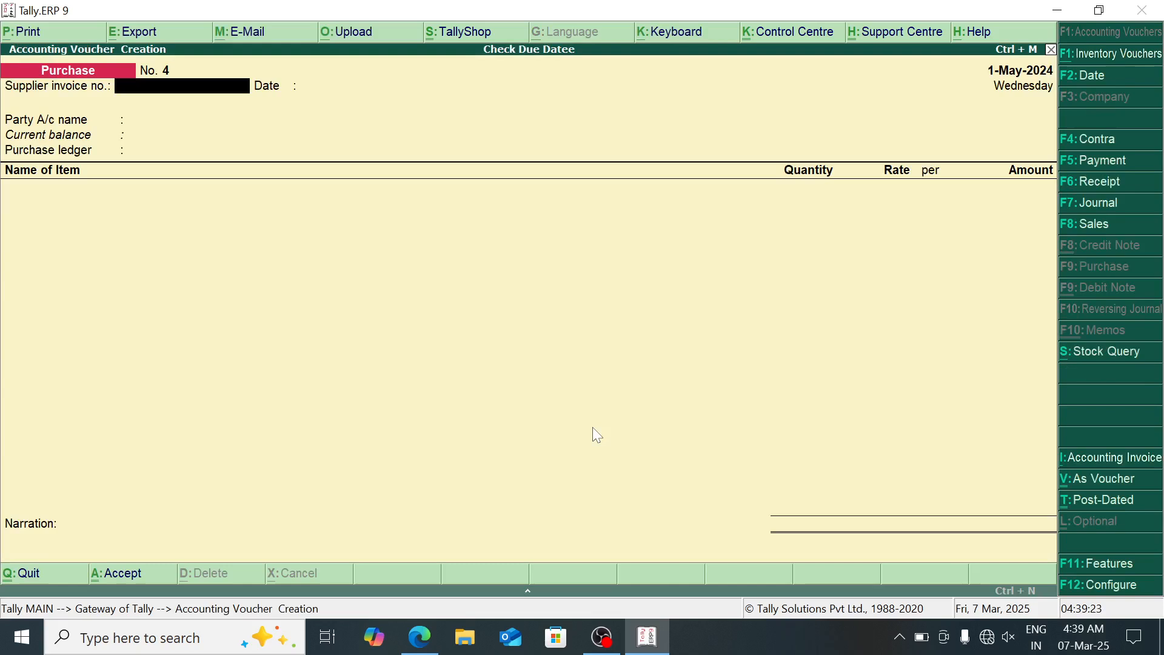
click(1103, 225)
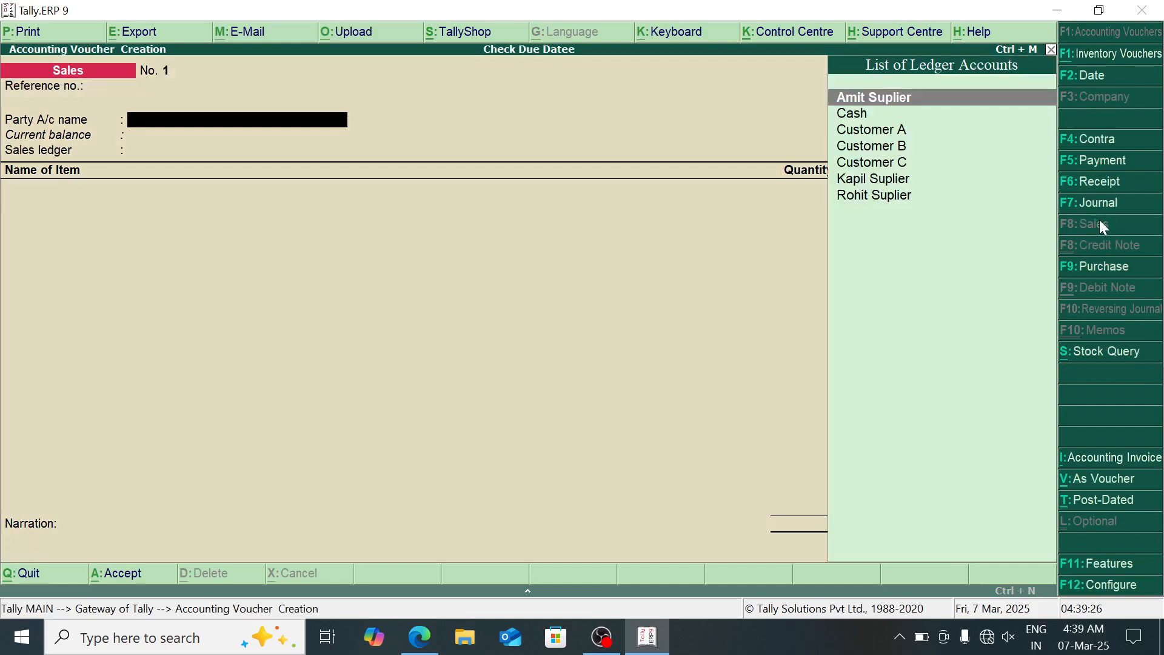
key(Down)
key(Down)
key(Return)
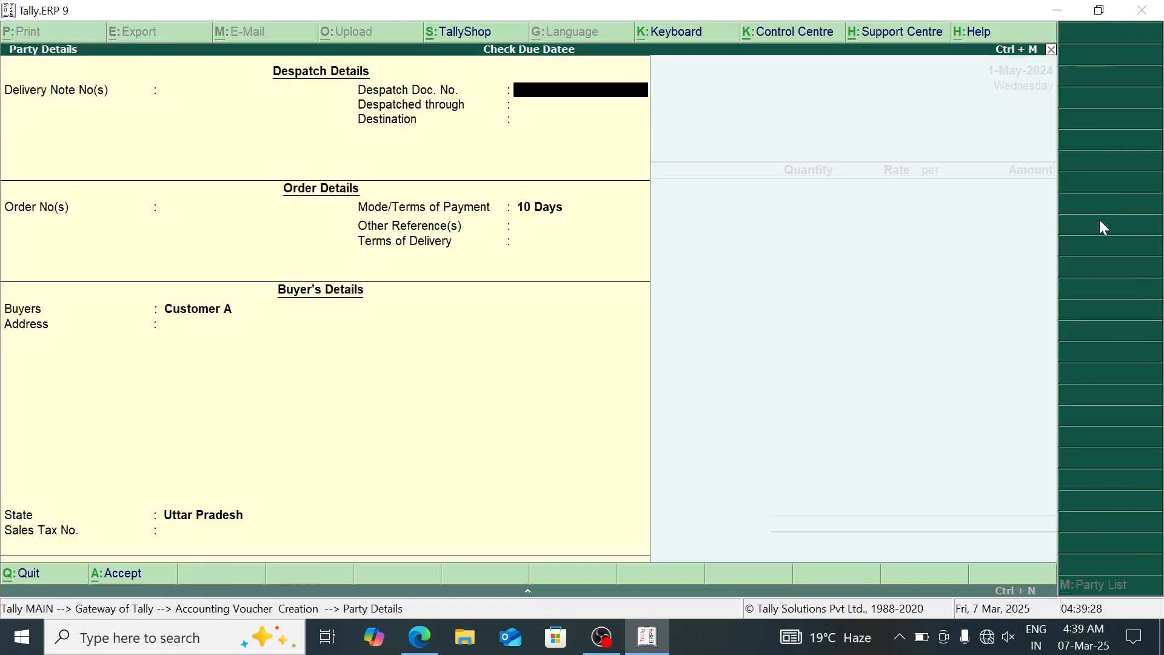
key(ctrl+a)
key(Return)
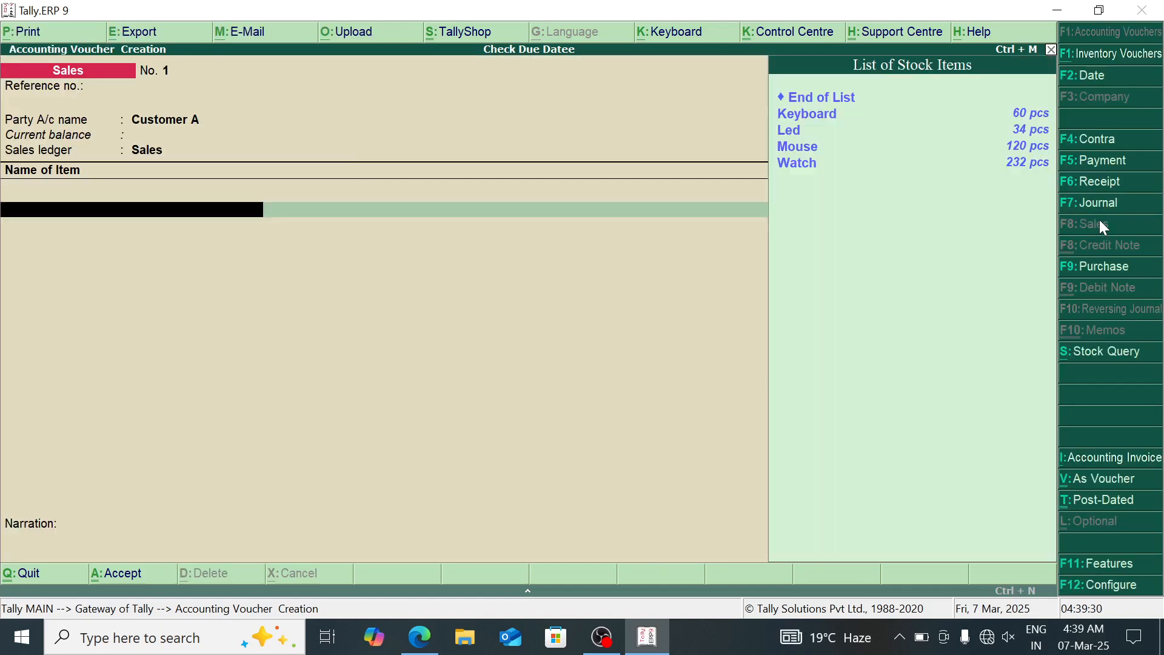
Step: Quit the unfinished sales voucher to the Gateway of Tally and reopen accounting voucher entry
key(Escape)
key(Return)
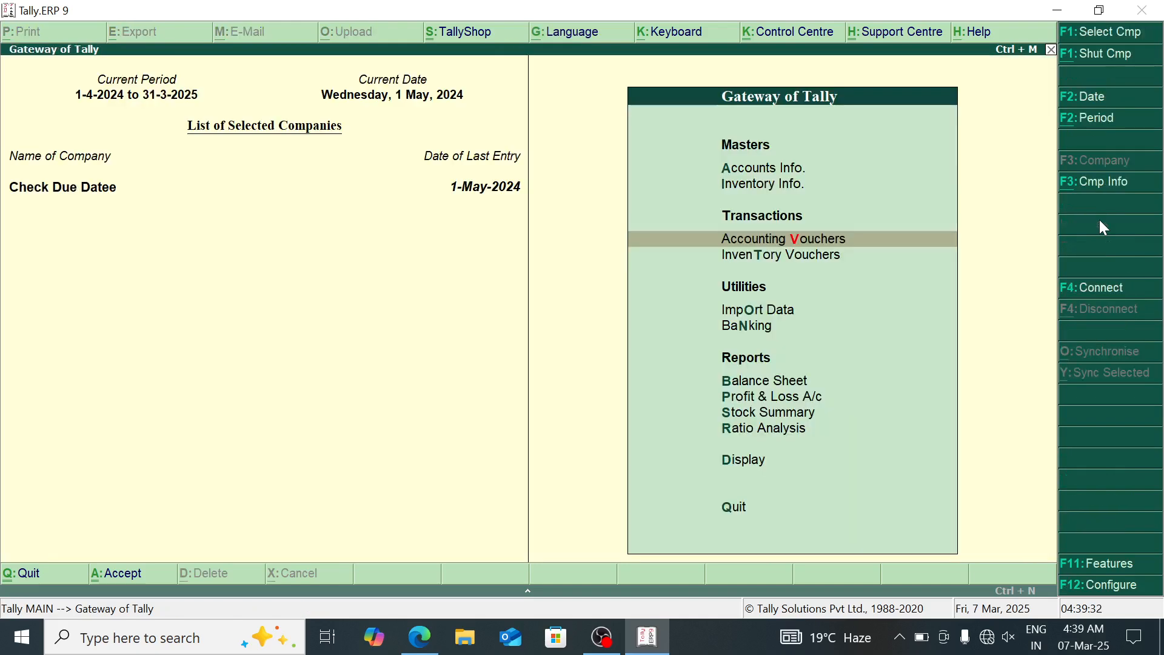
key(Return)
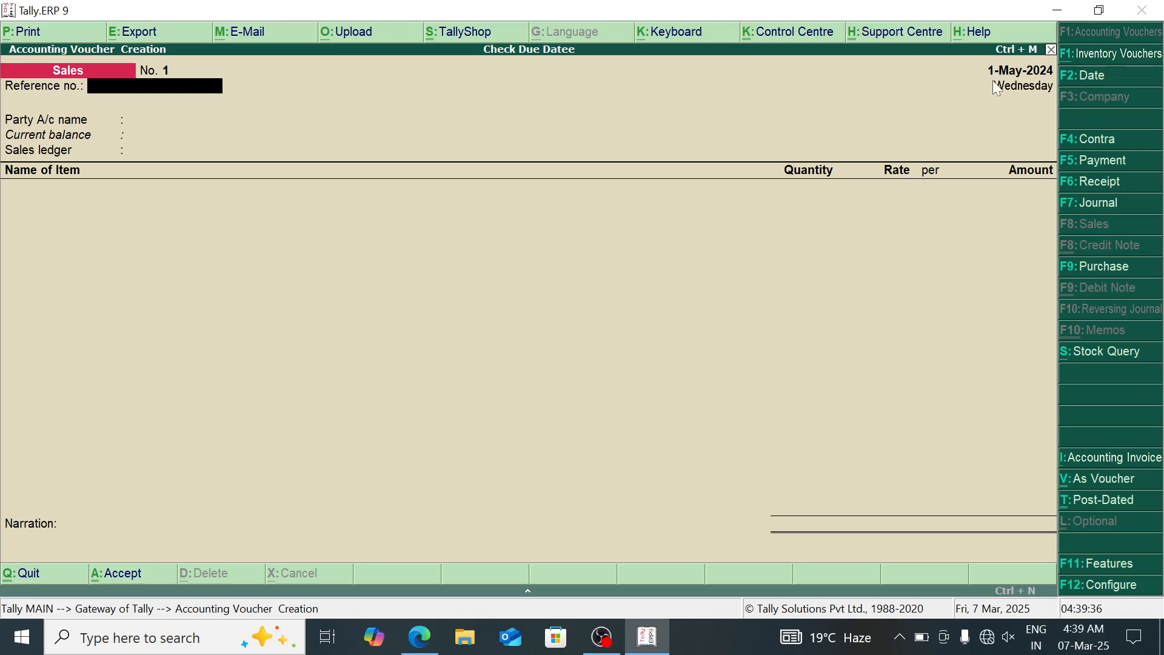
Step: Set the sales voucher's party to Customer A, accept the default party details and choose the Sales ledger
key(Return)
key(Down)
key(Down)
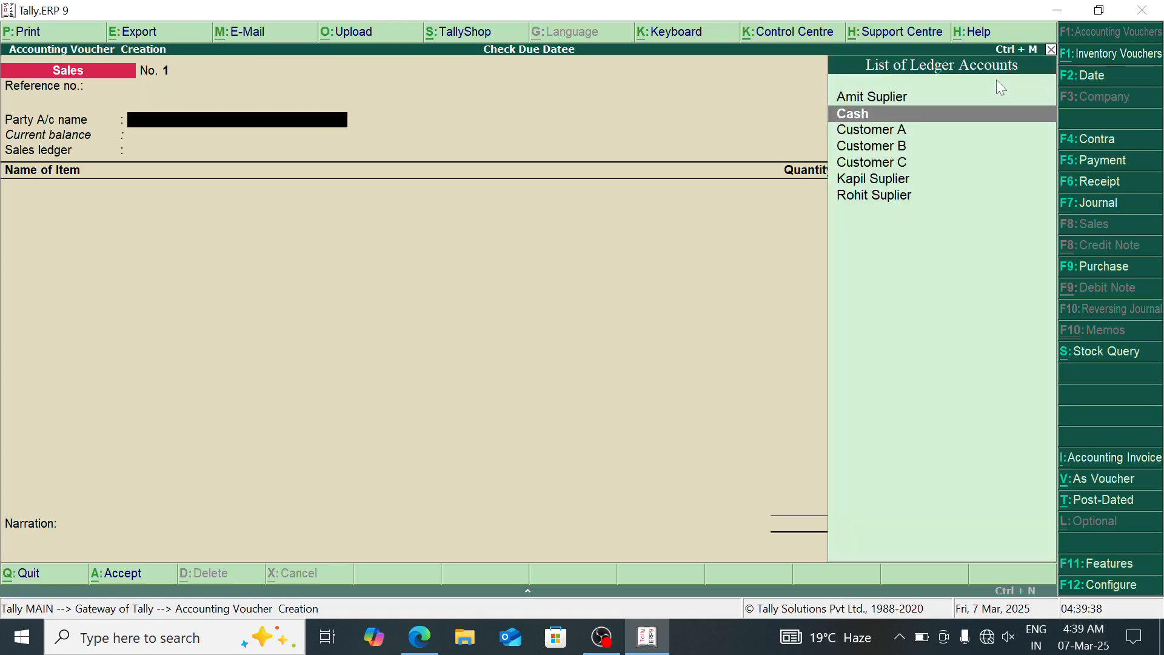
key(Return)
key(ctrl+a)
key(Return)
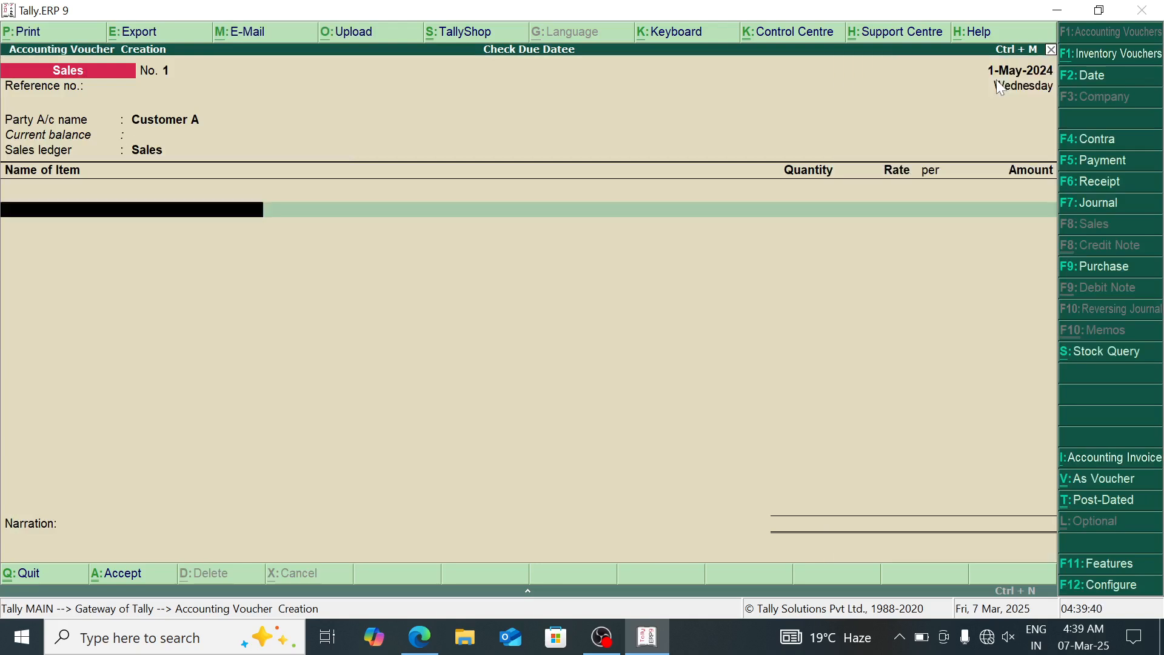
Step: Add Keyboard to Customer A's voucher with a quantity of 20 pcs at a rate of 300
key(Down)
key(Up)
key(Return)
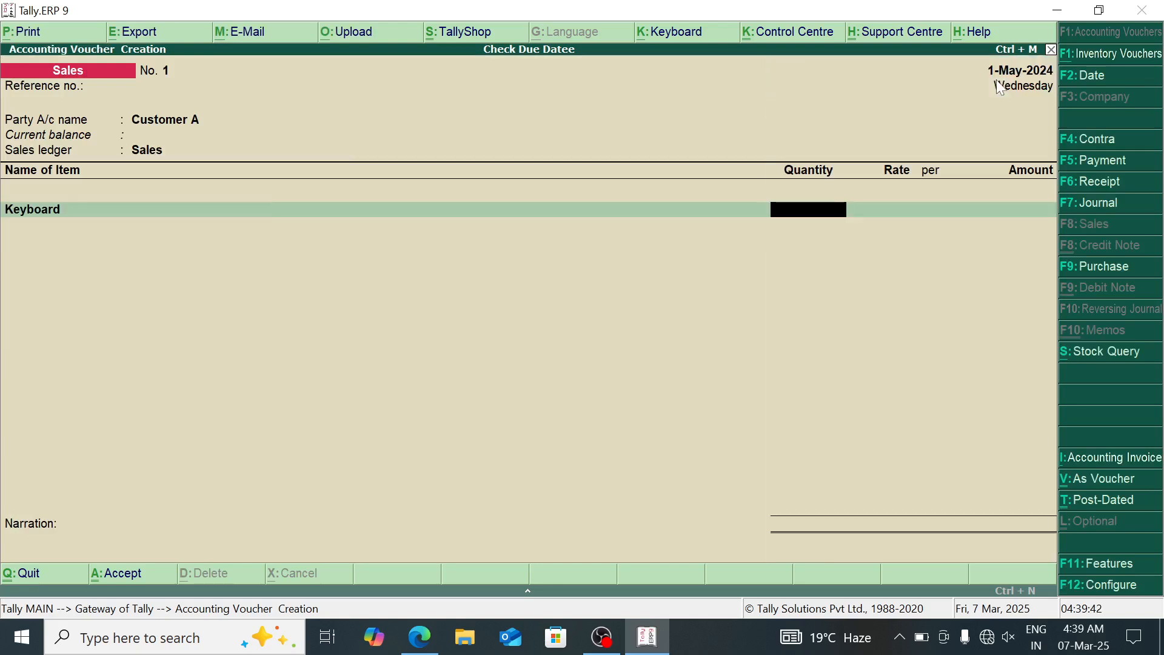
text(20)
key(Return)
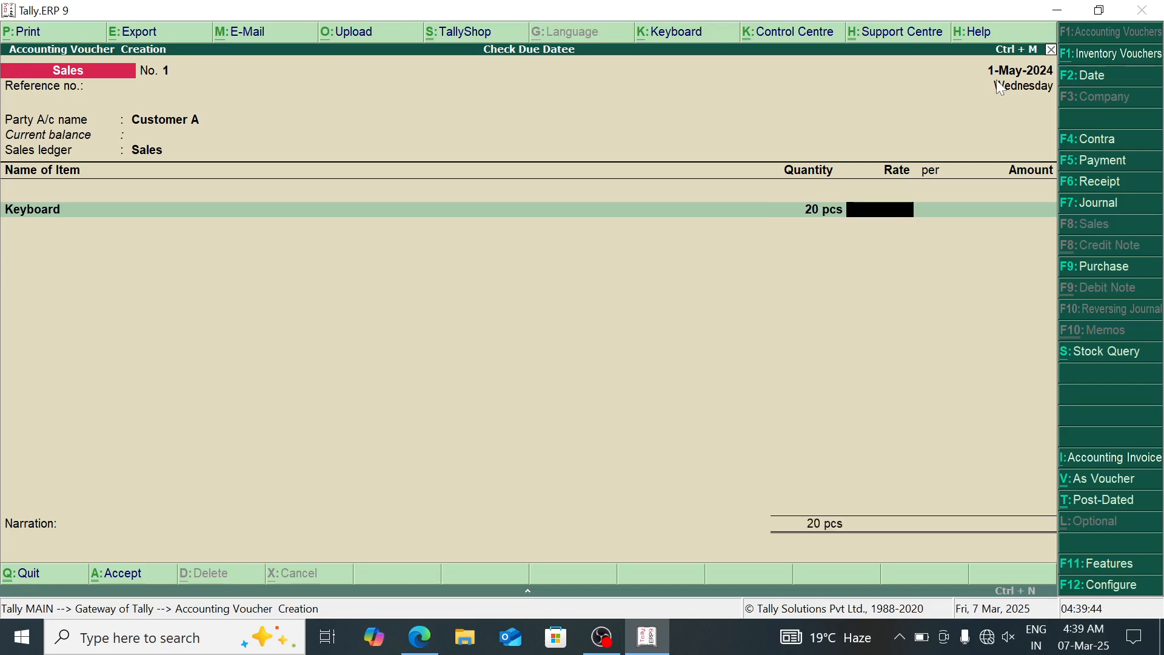
text(300)
key(Return)
key(Return)
Step: Add Led to Customer A's voucher with a quantity of 10 pcs at a rate of 400
key(Down)
key(Down)
key(Down)
key(Down)
key(Up)
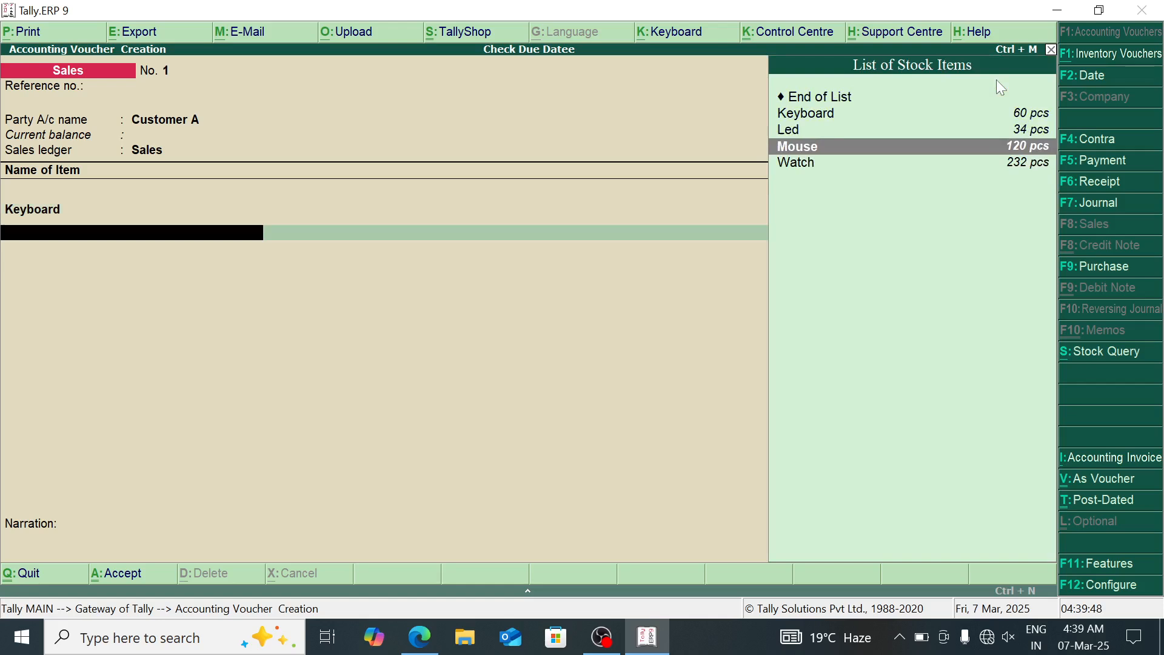
key(Up)
key(Return)
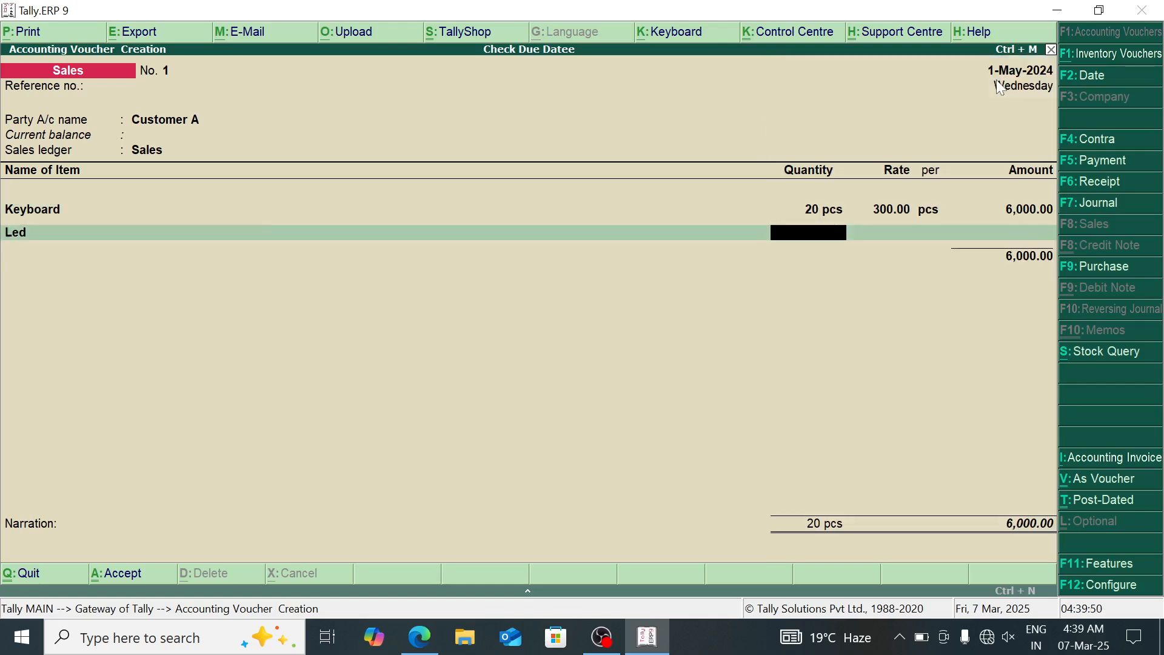
key(Return)
text(400)
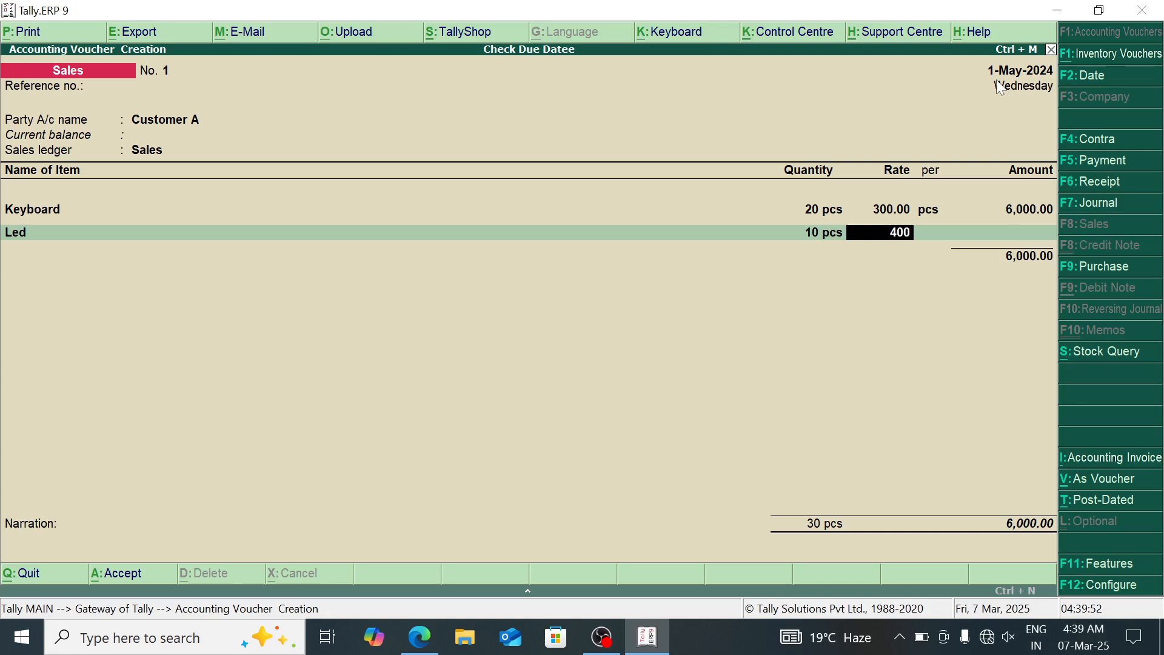
key(Return)
key(Return)
Step: Correct the rate of the Led item to 4,000 per pcs and complete the line
key(BackSpace)
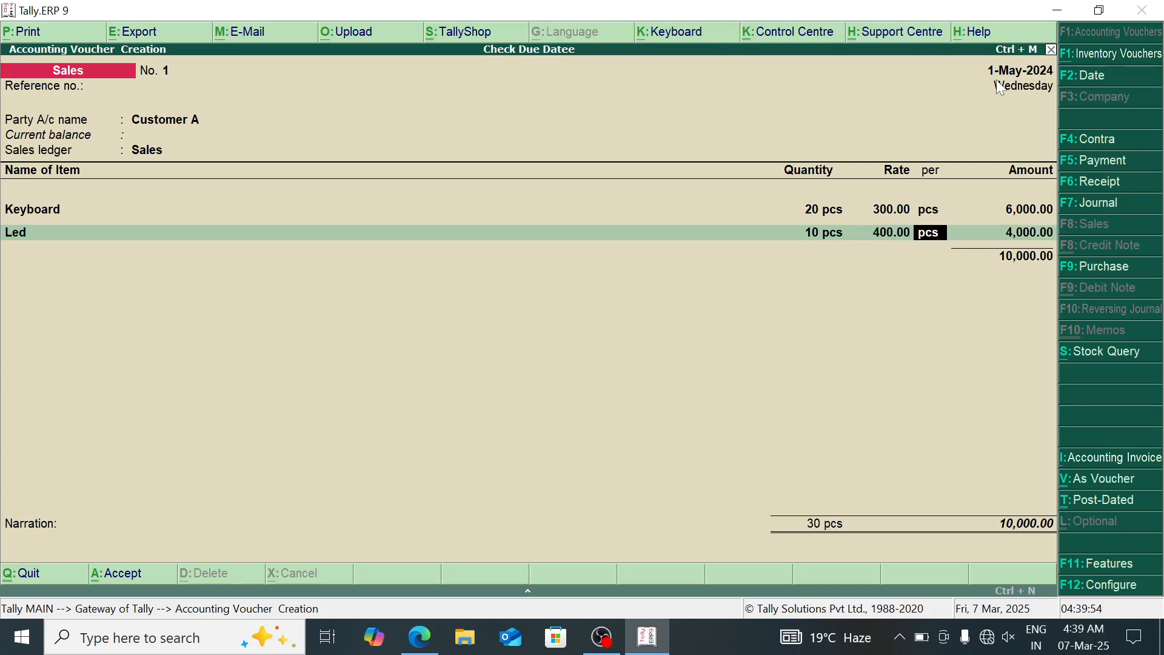
key(BackSpace)
text(4000)
key(Return)
key(Return)
key(Return)
Step: Add Mouse to Customer A's voucher with a quantity of 20 pcs at a rate of 190
key(Down)
key(Down)
key(Down)
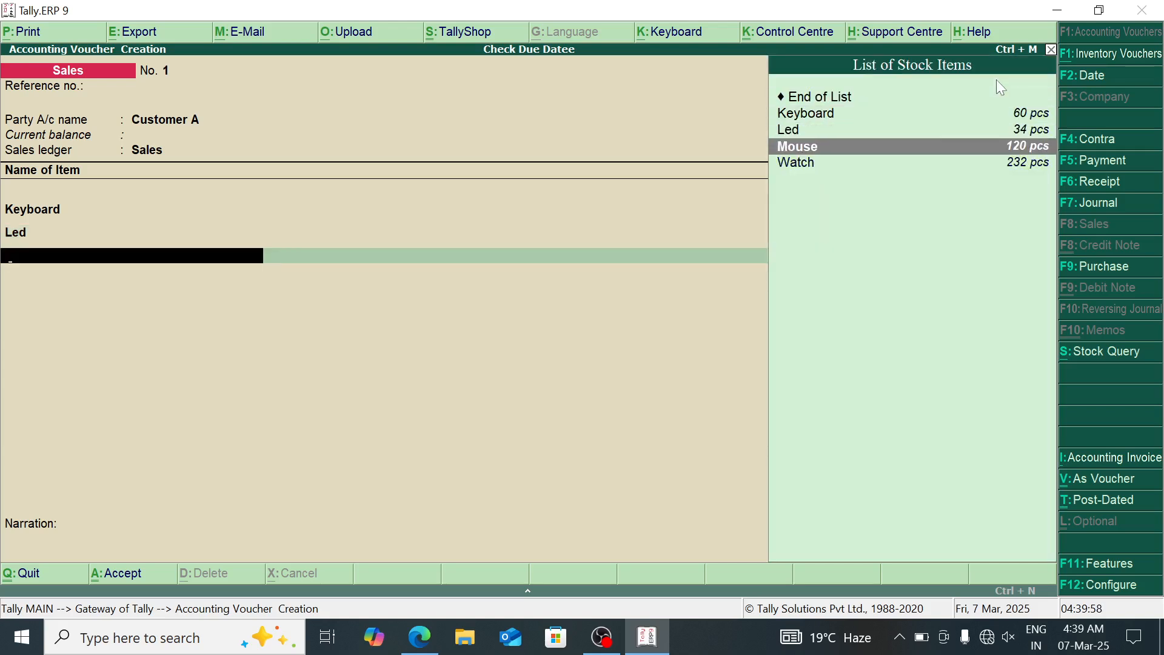
key(Return)
text(20)
key(Return)
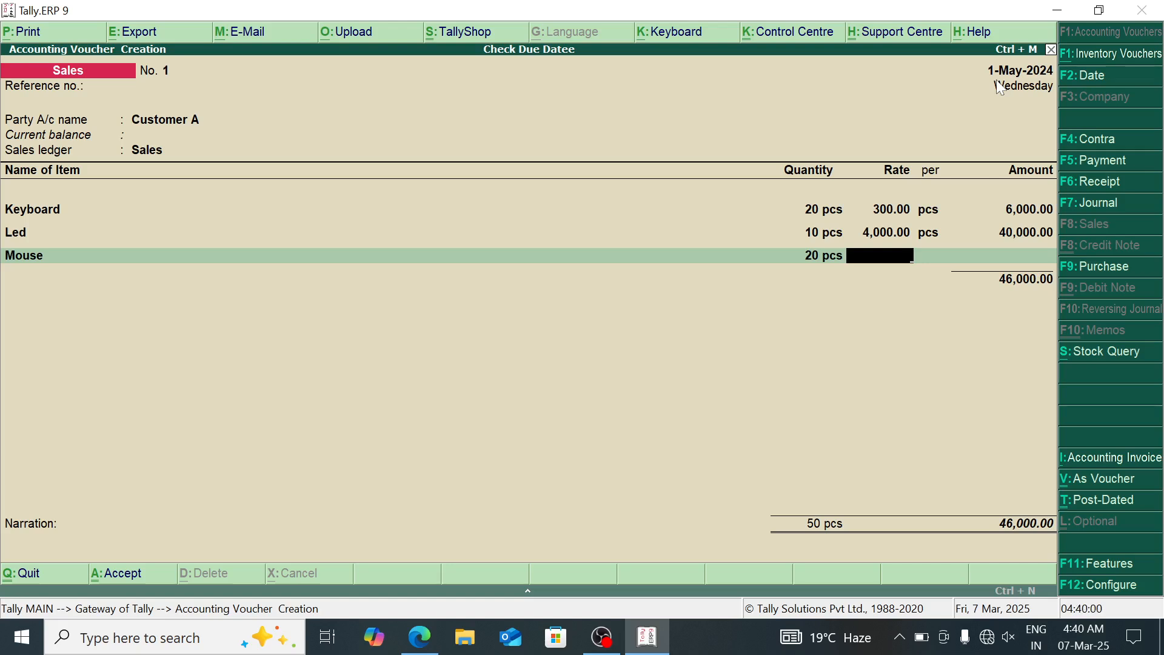
text(150)
key(Return)
key(Return)
key(Return)
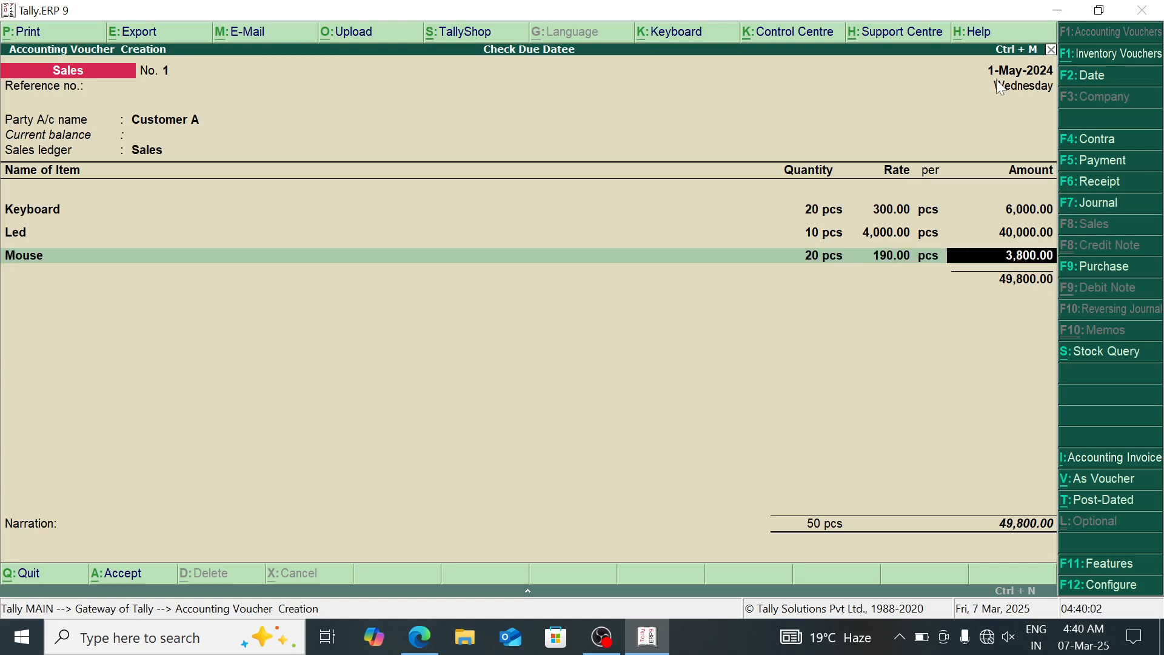
Step: Add Watch to Customer A's voucher with a quantity of 20 pcs at a rate of 300
key(Down)
key(Down)
key(Down)
key(Return)
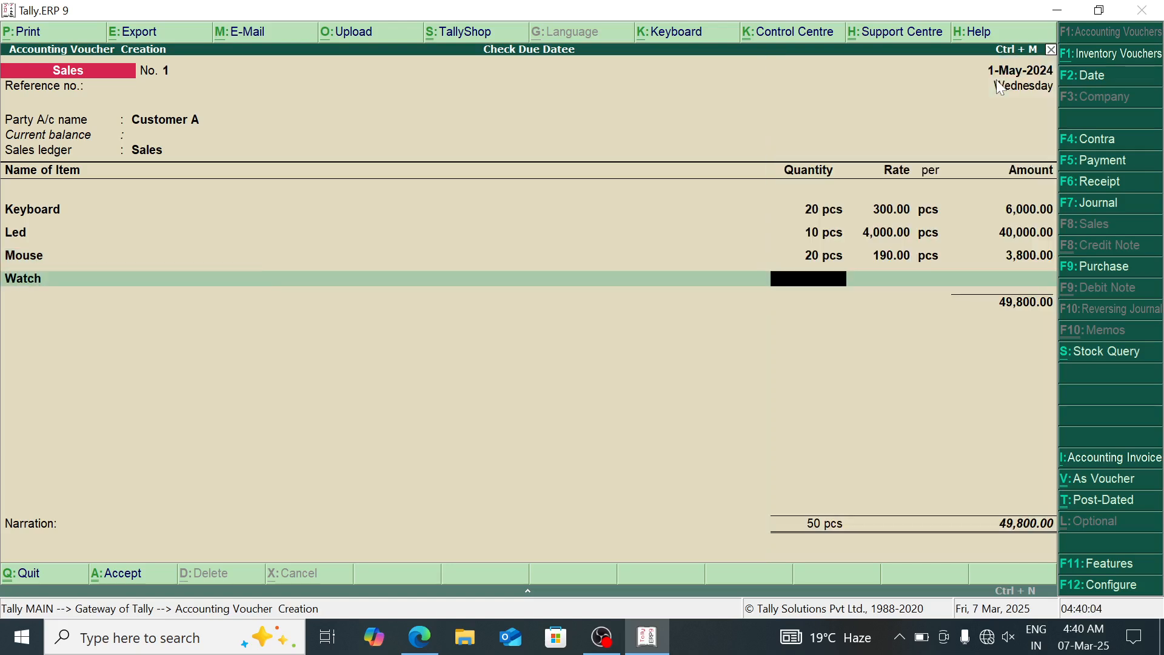
text(20)
key(Return)
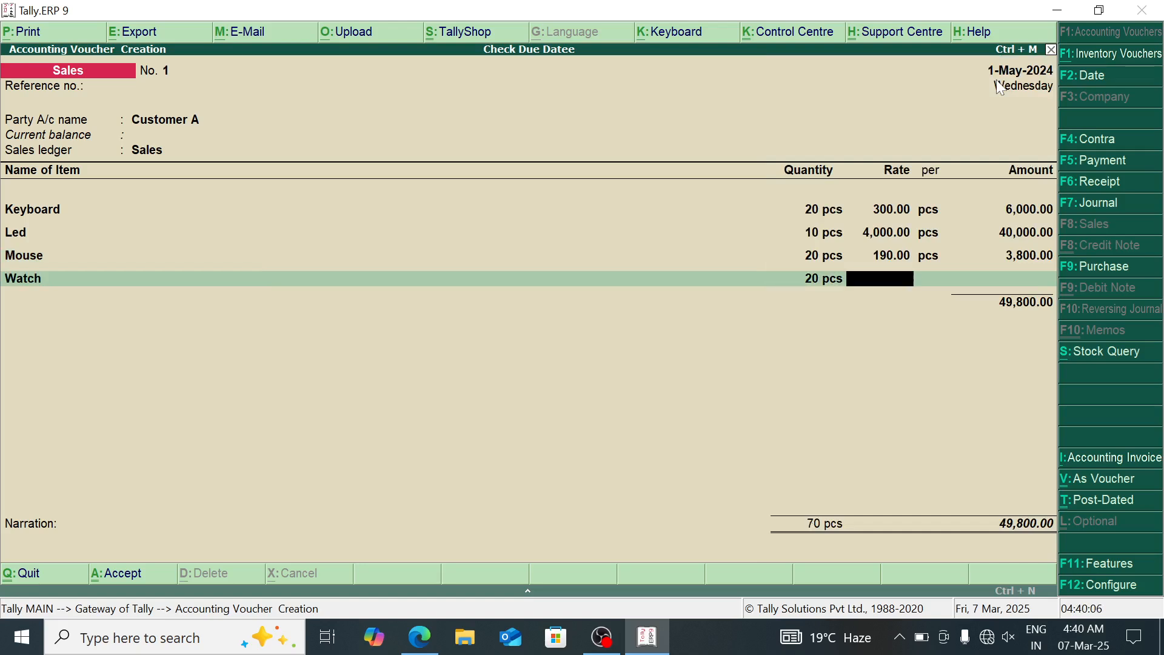
text(300)
key(Return)
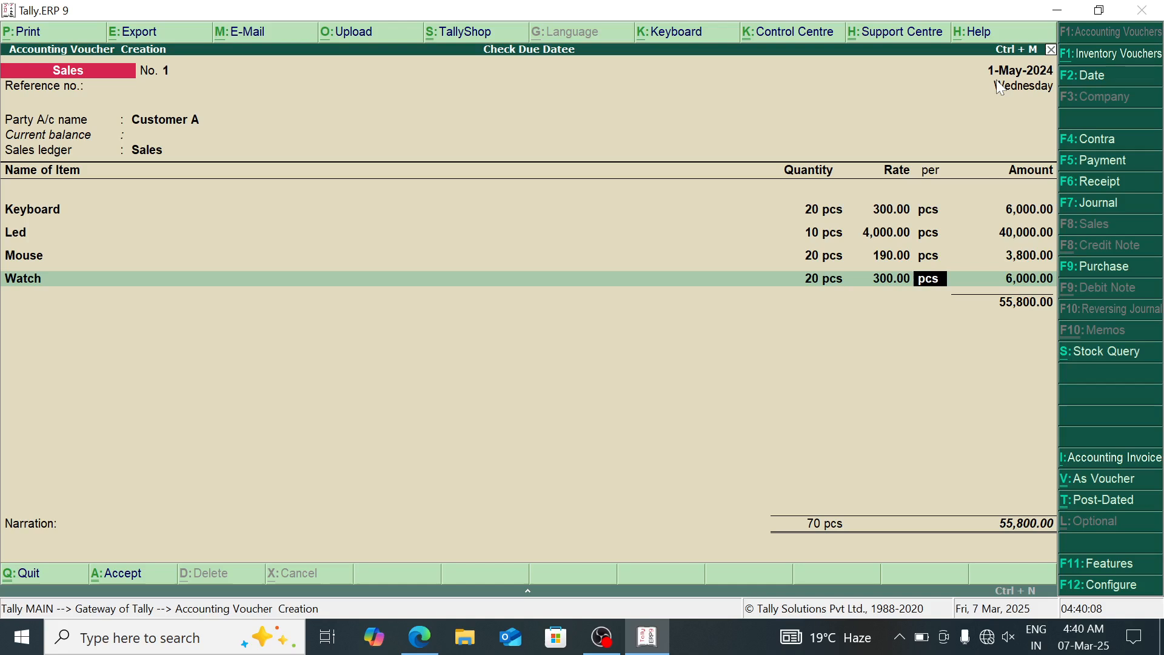
key(Return)
key(Return)
Step: End the item list, leave the narration empty and save Customer A's sales voucher
key(Return)
key(Return)
key(Return)
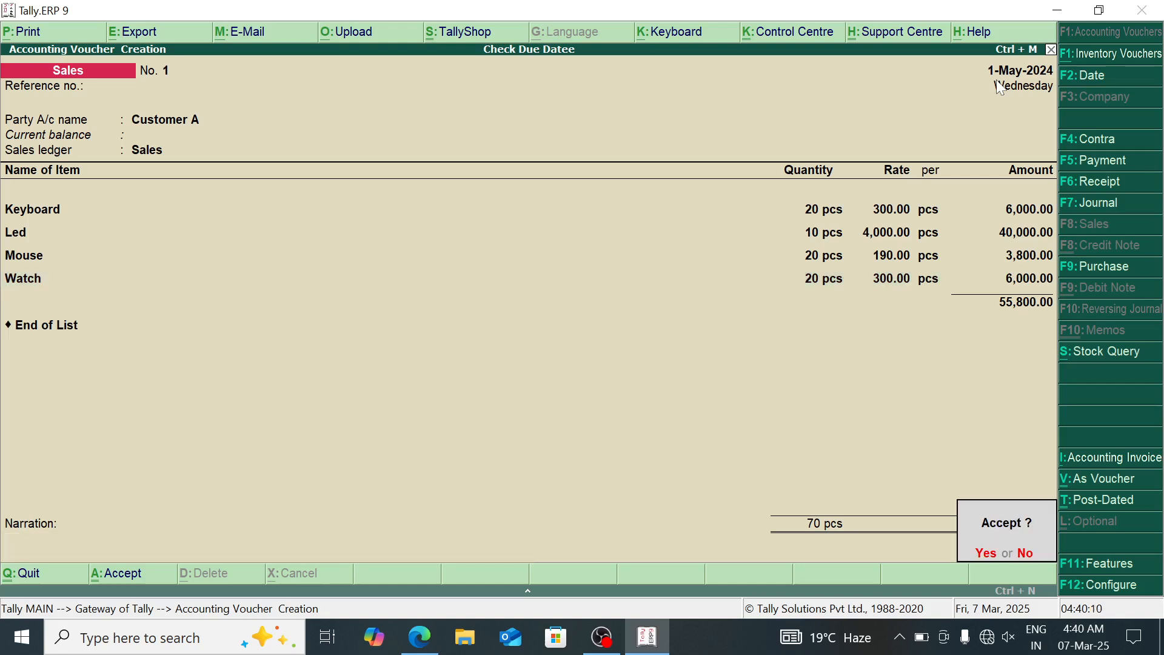
key(Return)
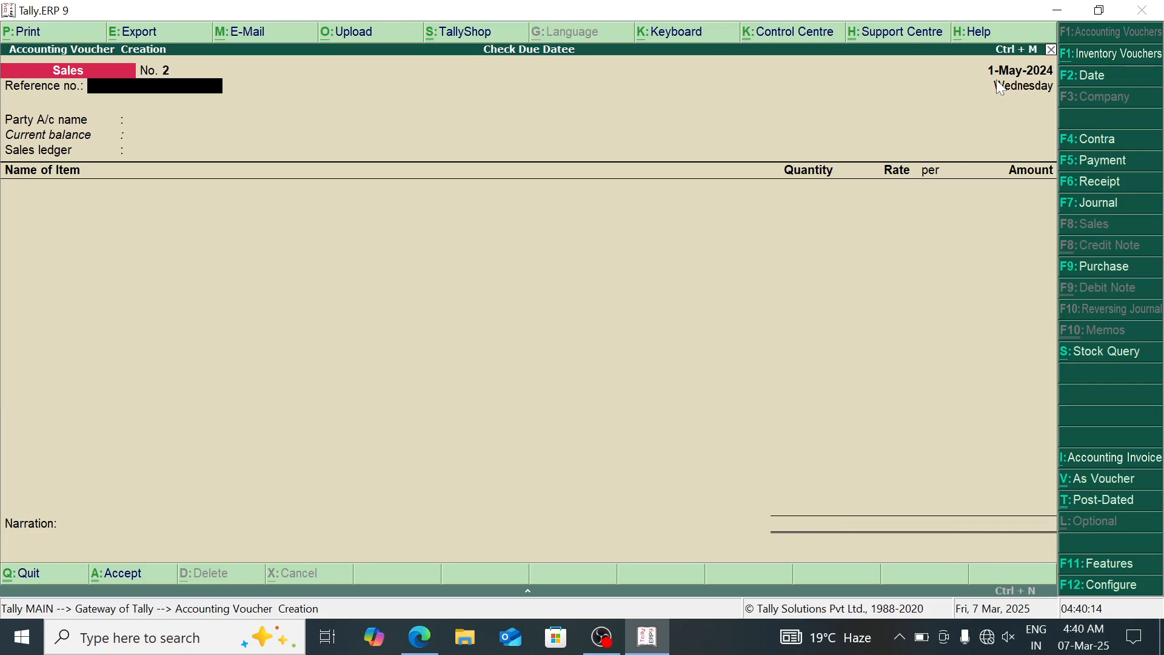
Step: Set the date of sales voucher No. 2 to 1-Jun-2024
click(1092, 86)
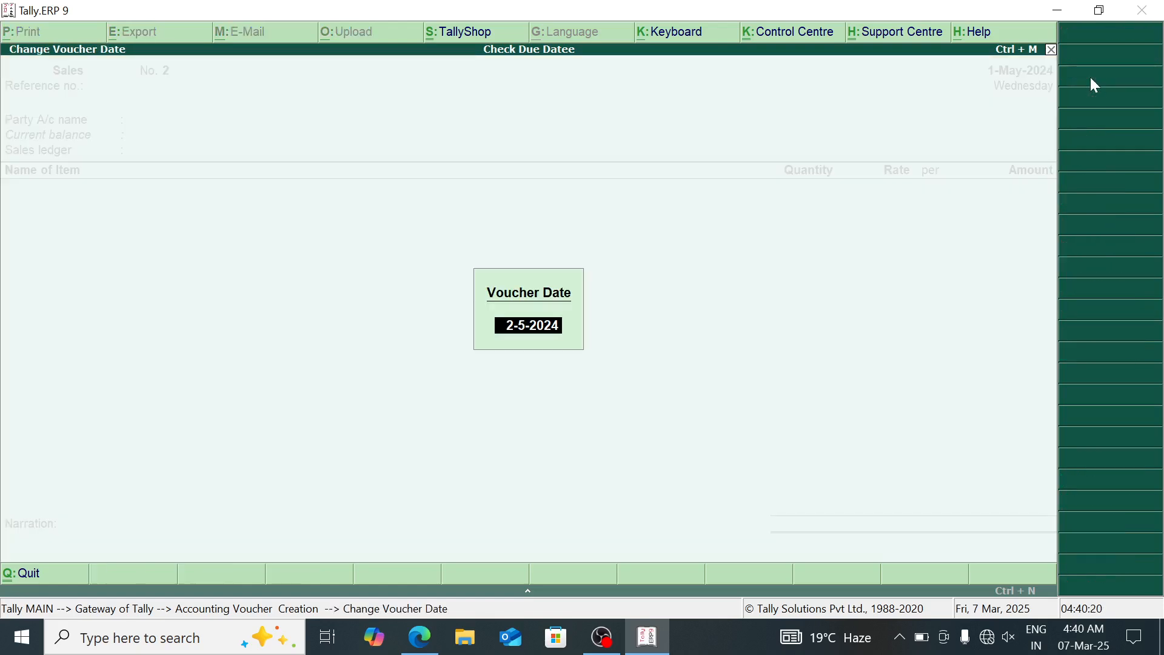
text(16)
key(Return)
Step: Set the party of sales voucher No. 2 to Customer B, accept the default party details and choose the Sales ledger
key(Return)
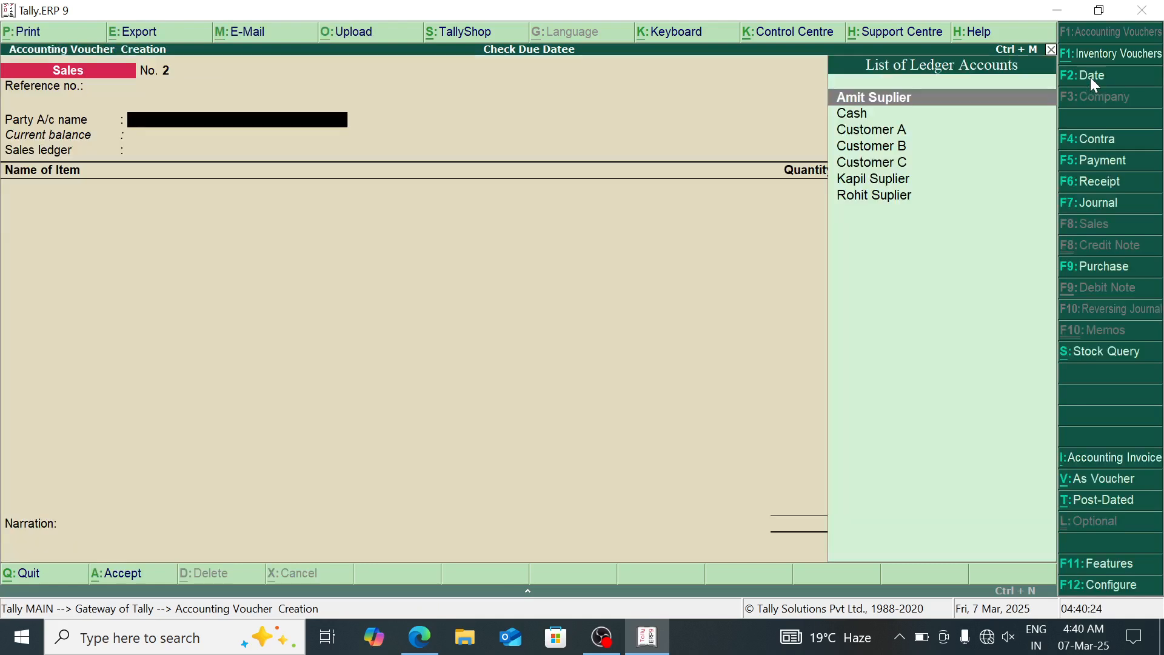
key(Down)
key(Down)
key(Down)
key(Down)
key(Up)
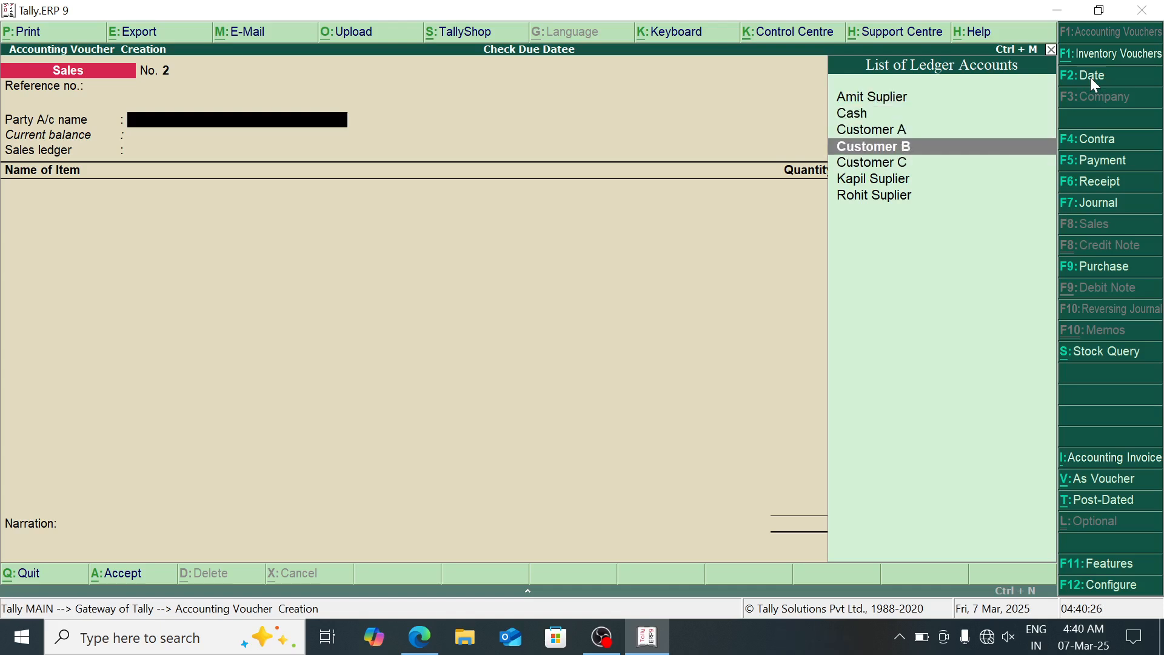
key(Return)
key(ctrl+a)
key(Return)
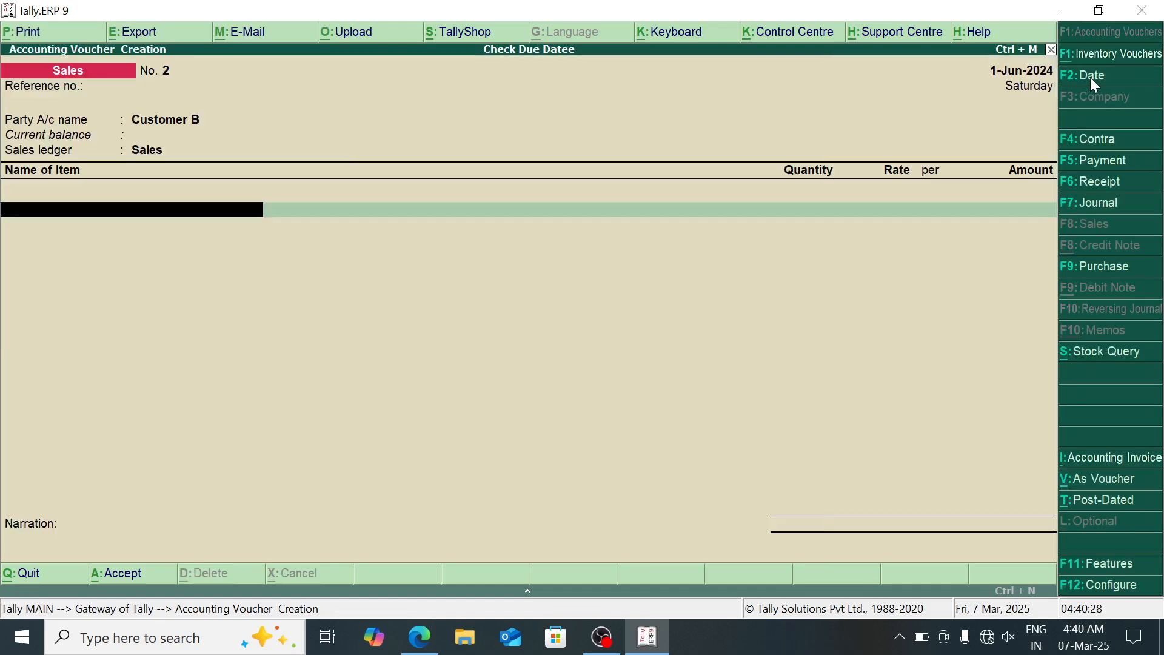
Step: Add Keyboard to Customer B's voucher with a quantity of 23 pcs at the default rate of 300
key(Down)
key(Down)
key(Up)
key(Return)
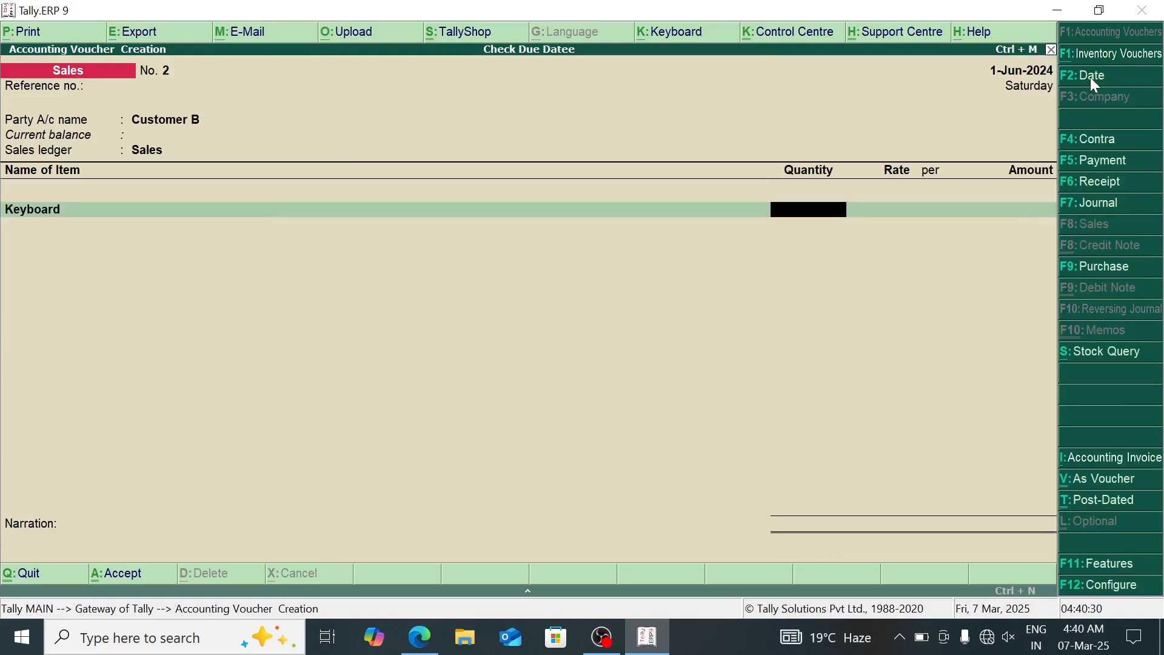
text(23)
key(Return)
key(Return)
key(Return)
key(Return)
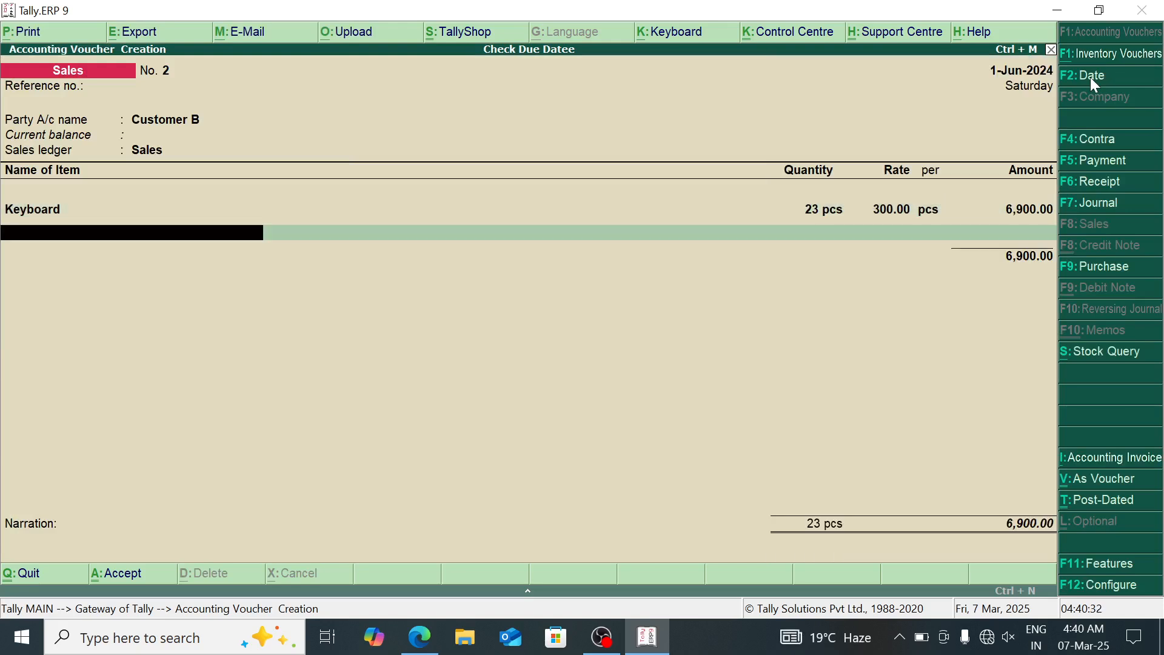
Step: Add Watch to Customer B's voucher with a quantity of 43 pcs at the default rate of 300
key(End)
key(Return)
text(43)
key(Return)
key(Return)
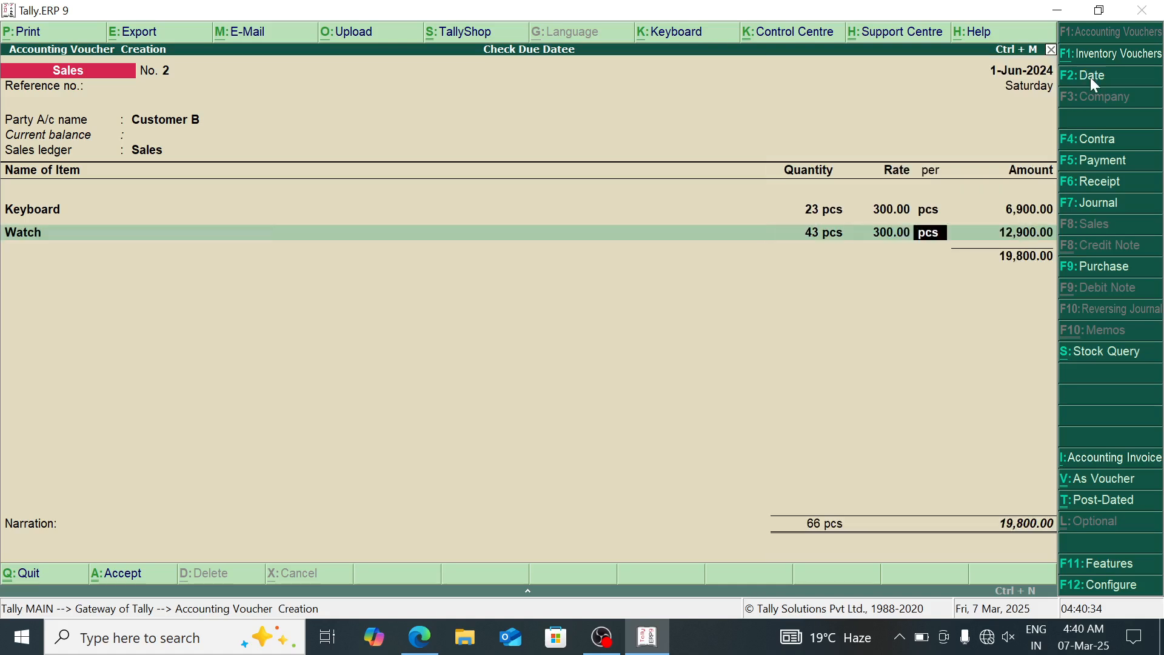
key(Return)
key(Return)
Step: End the item list, leave the narration empty and save Customer B's sales voucher
key(Return)
key(Return)
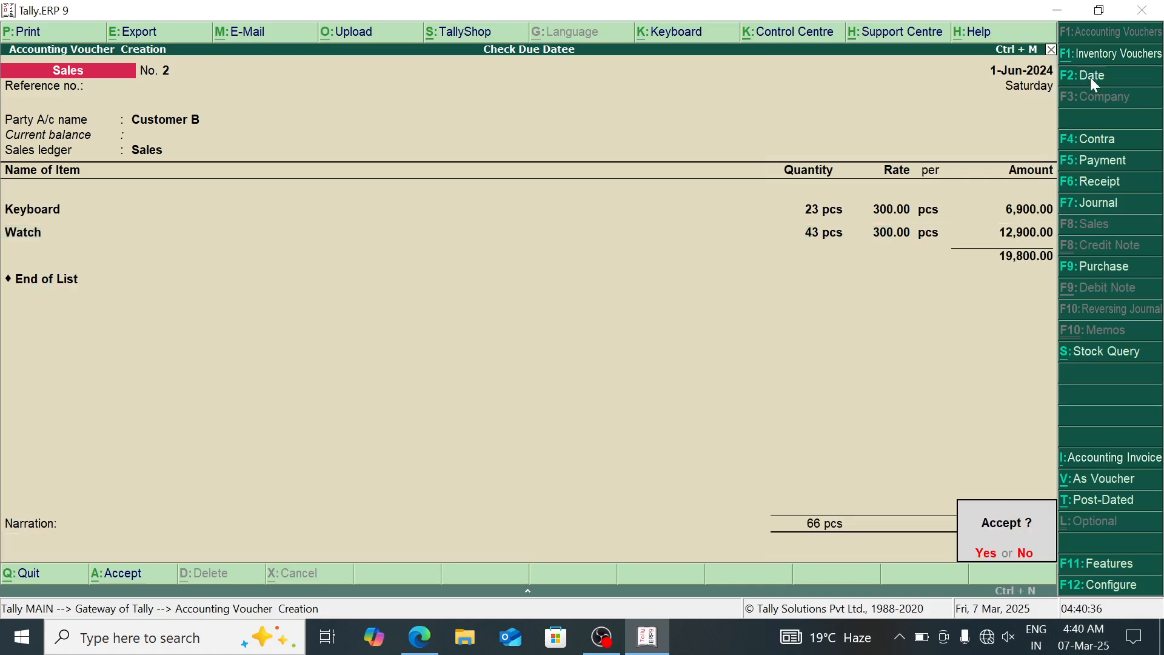
key(Return)
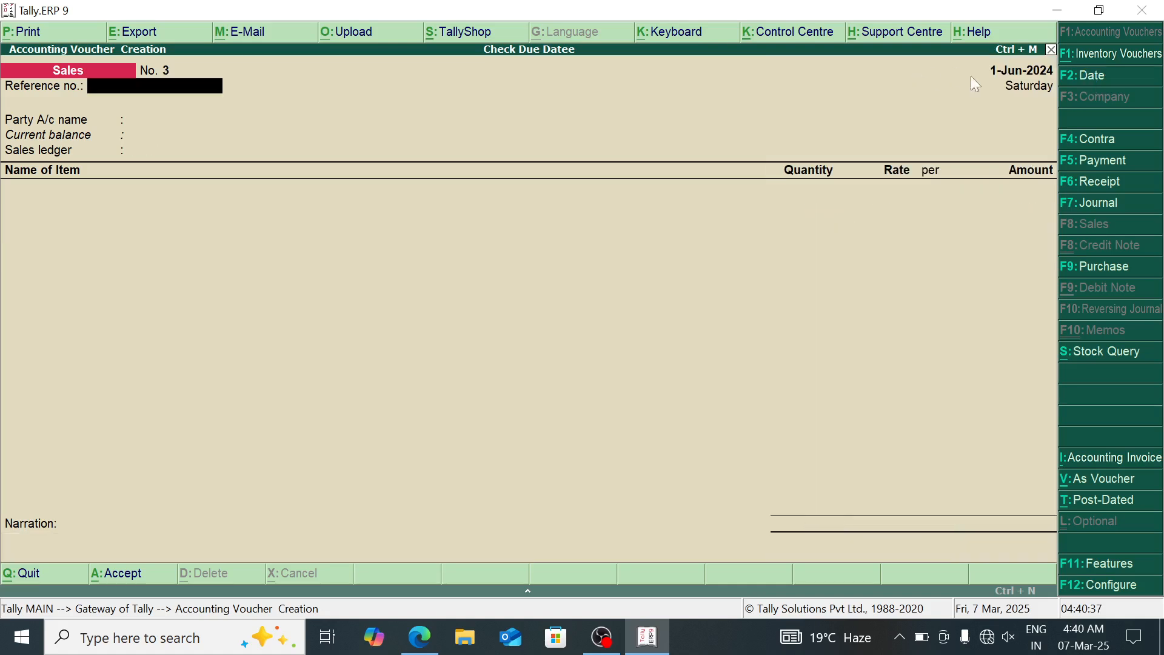
Step: Set the date of sales voucher No. 3 to 1-Jun-2024
click(1087, 79)
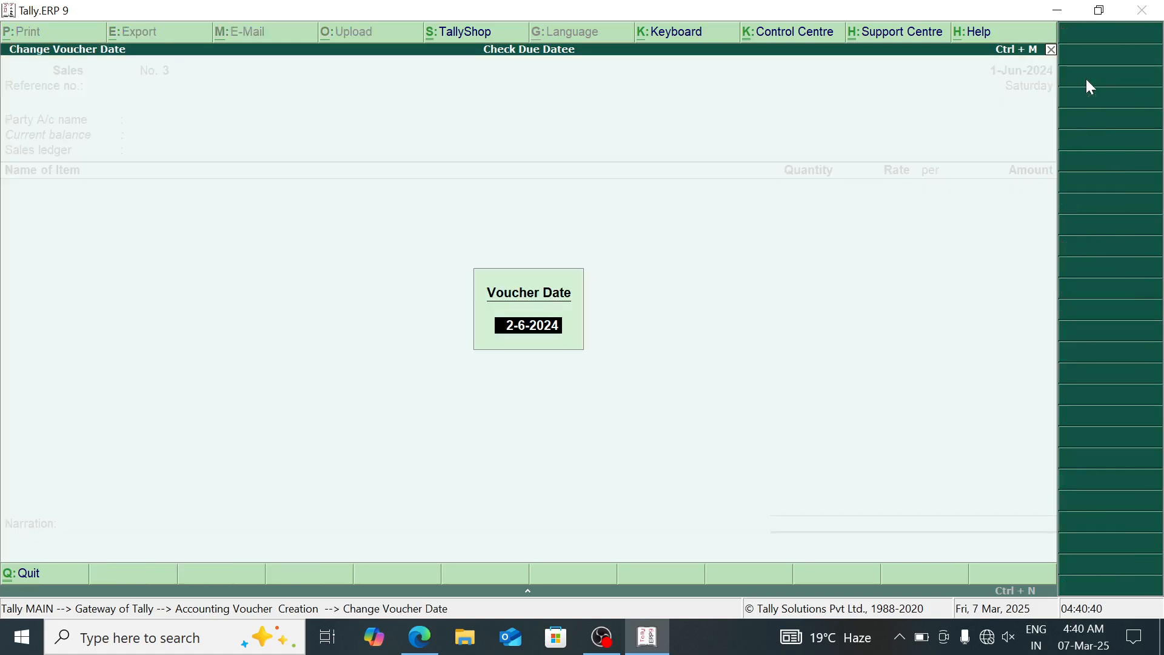
text(1)
text(-6)
key(Return)
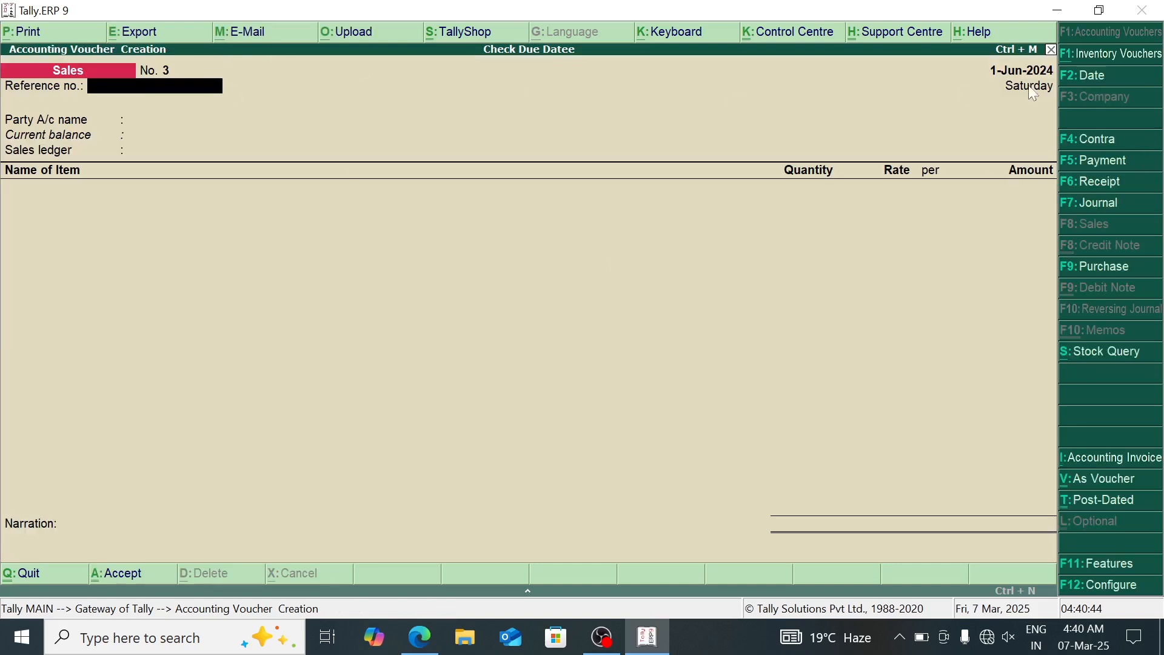
Step: Set the party of sales voucher No. 3 to Customer C, keep the default party details and choose the Sales ledger
key(Return)
key(Return)
key(Escape)
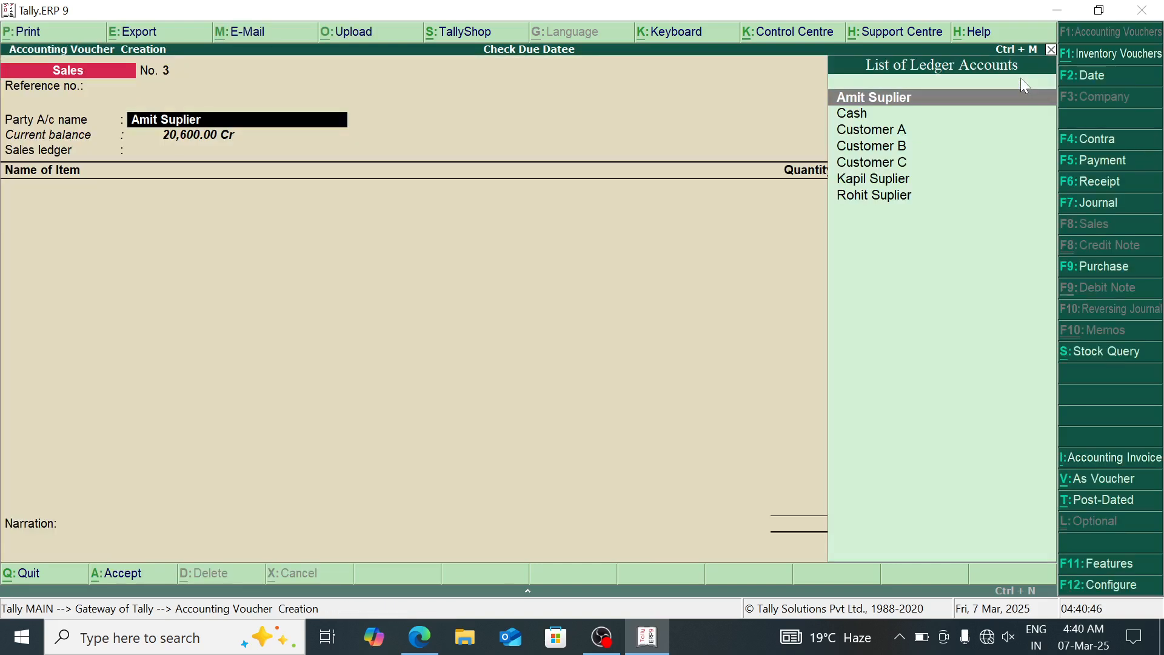
key(Down)
key(Down)
key(Down)
key(Down)
key(Return)
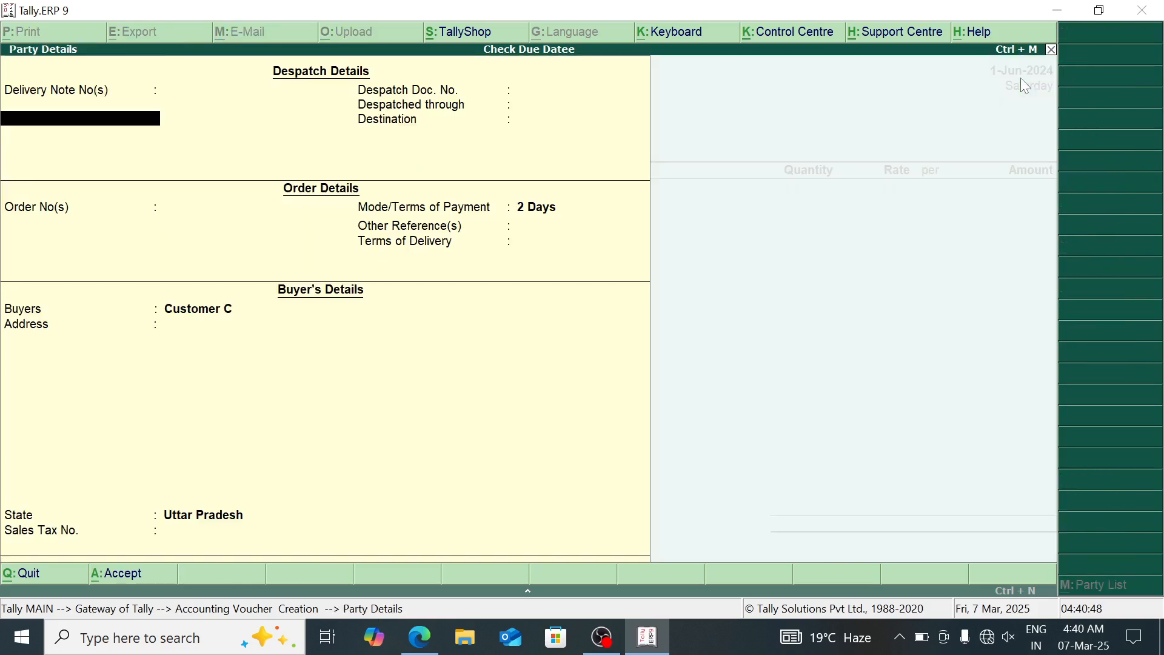
key(Escape)
key(Return)
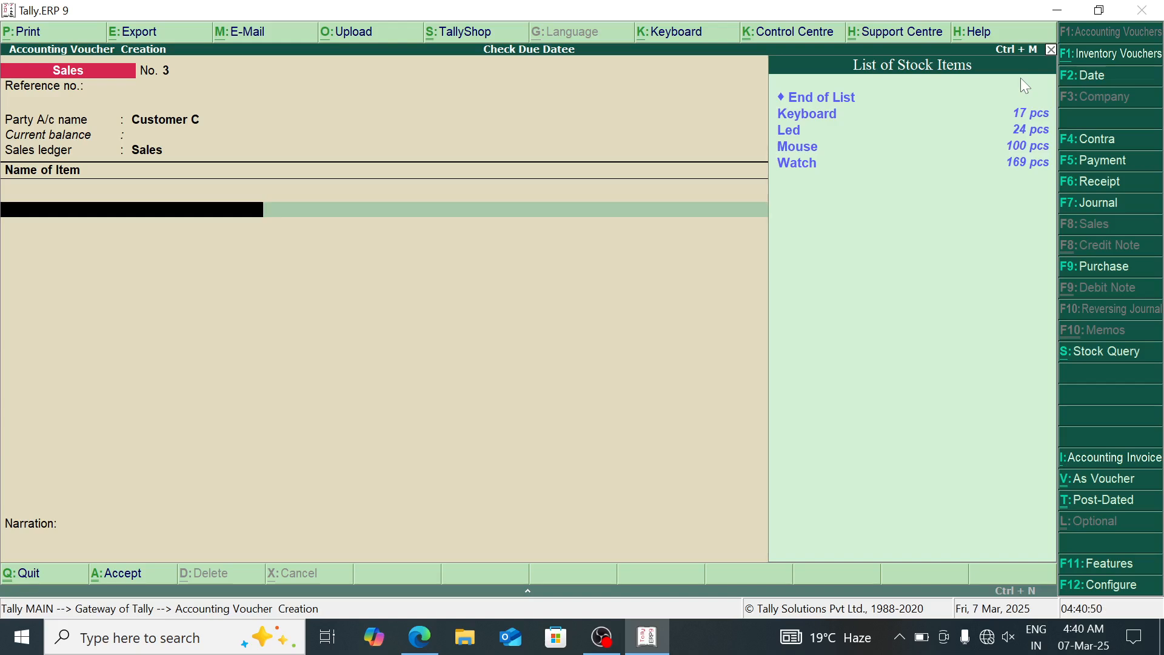
Step: Add Watch to Customer C's voucher with a quantity of 34 pcs at the default rate of 300
key(Down)
key(Down)
key(Down)
key(Down)
key(Return)
text(34)
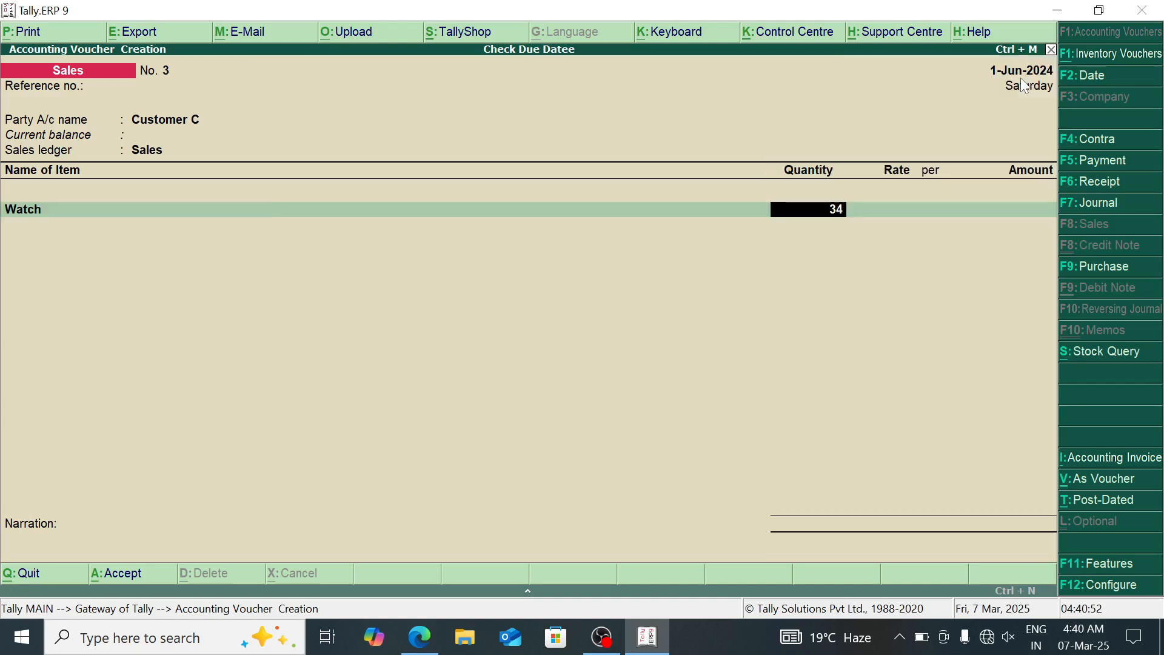
key(Return)
key(Return)
key(Return)
key(Return)
Step: Add Mouse to Customer C's sales voucher with a quantity of 34 pcs at the default rate of 190
key(Up)
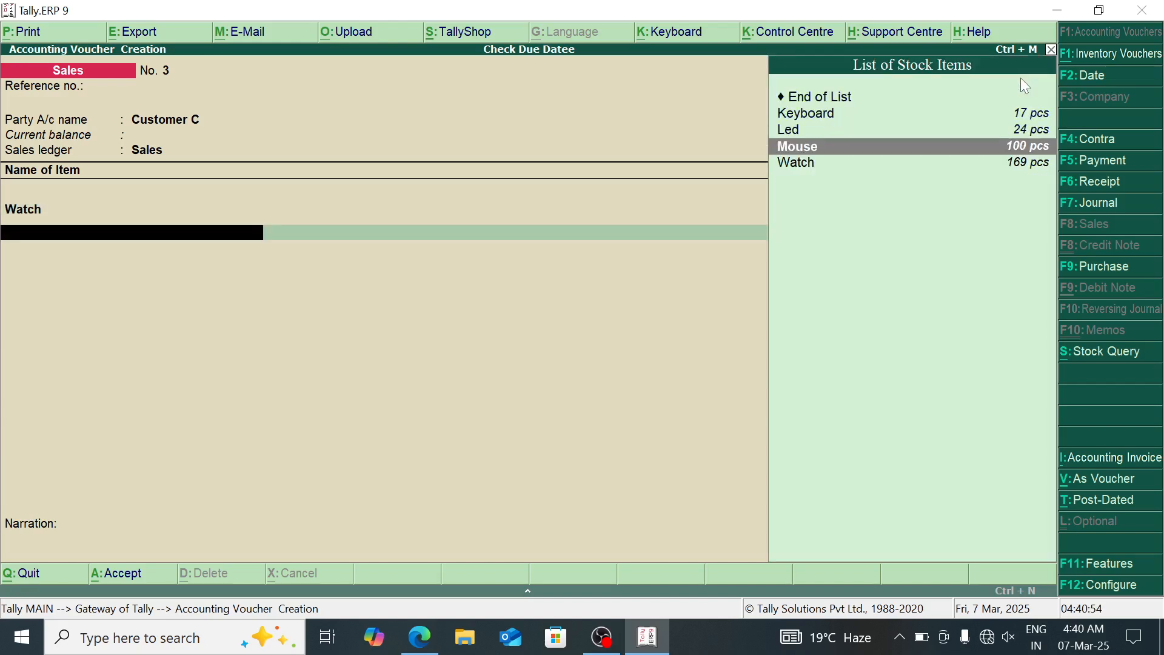
key(Return)
text(34)
key(Return)
key(Return)
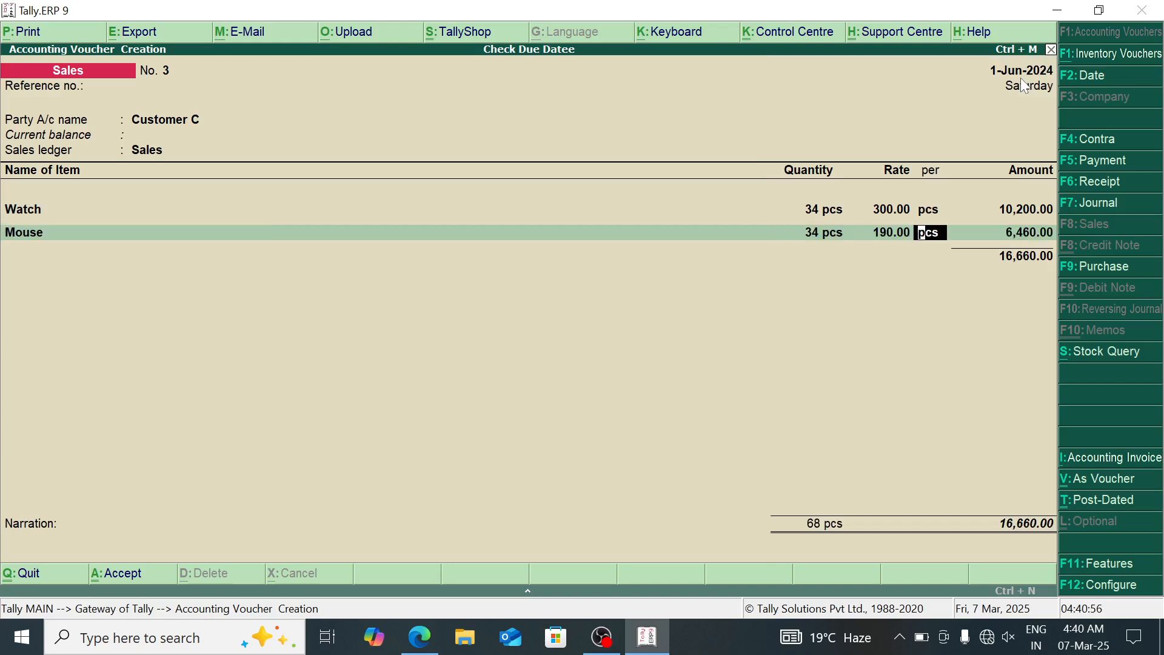
key(Return)
Step: End the item list, leave the narration empty, save Customer C's sales voucher and leave voucher entry
key(Return)
key(Return)
key(Return)
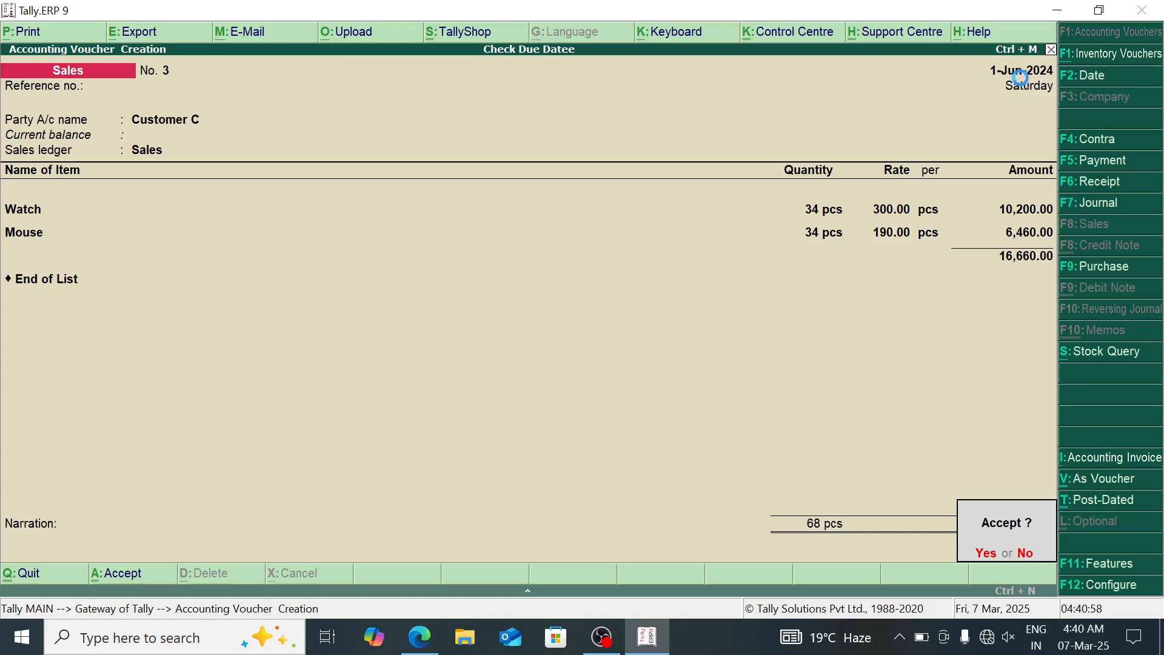
key(Return)
key(Escape)
key(Return)
Step: Open the list of existing ledgers for single-ledger alteration
key(Down)
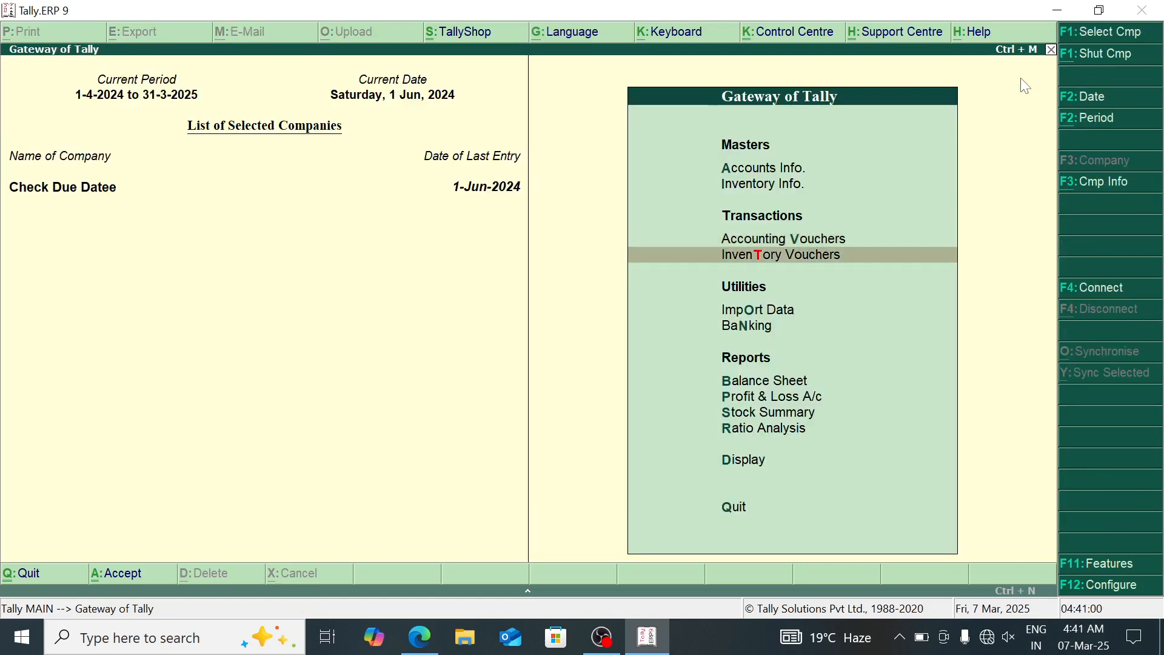
key(Up)
key(Up)
key(Up)
key(Return)
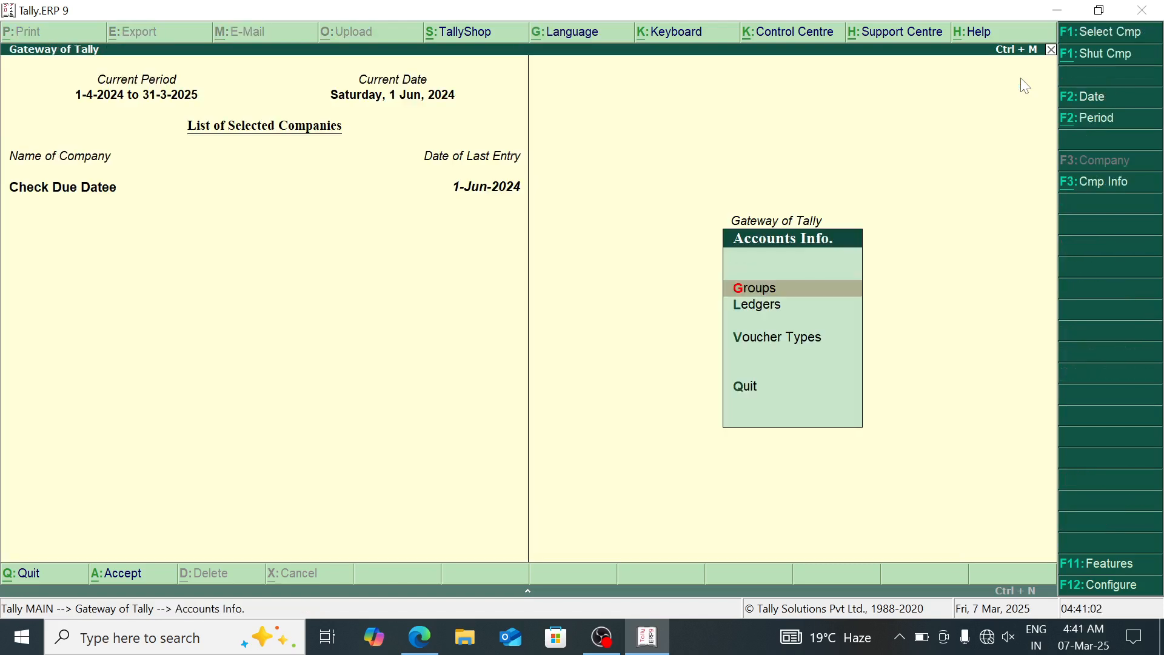
key(Down)
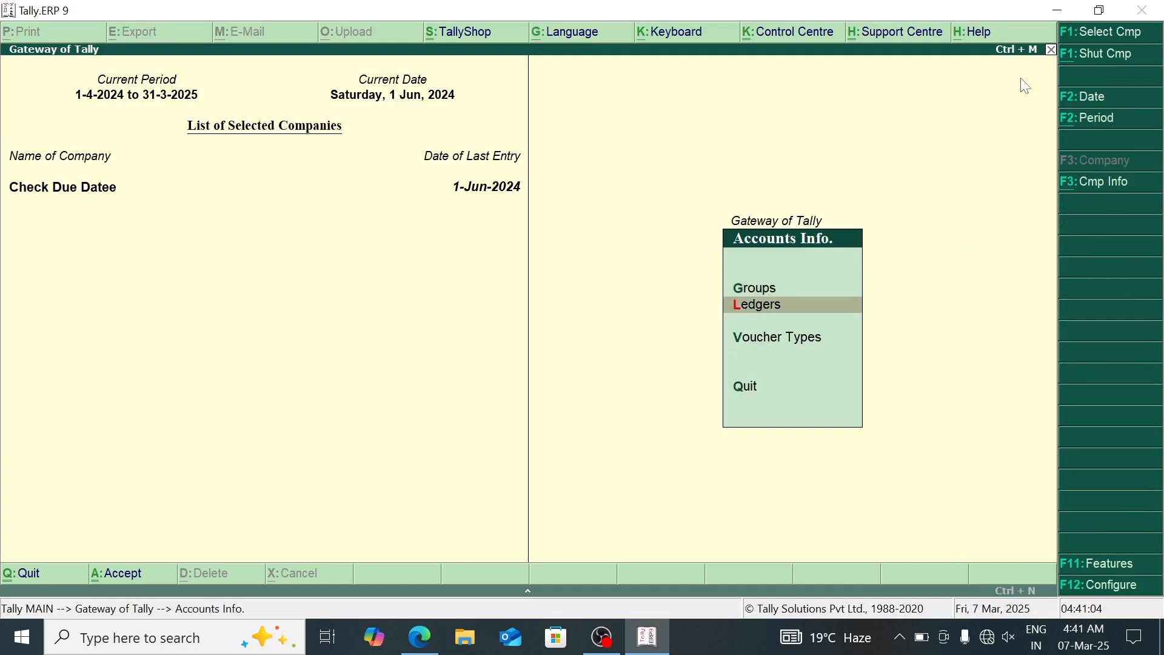
key(Return)
key(Down)
key(Down)
key(Return)
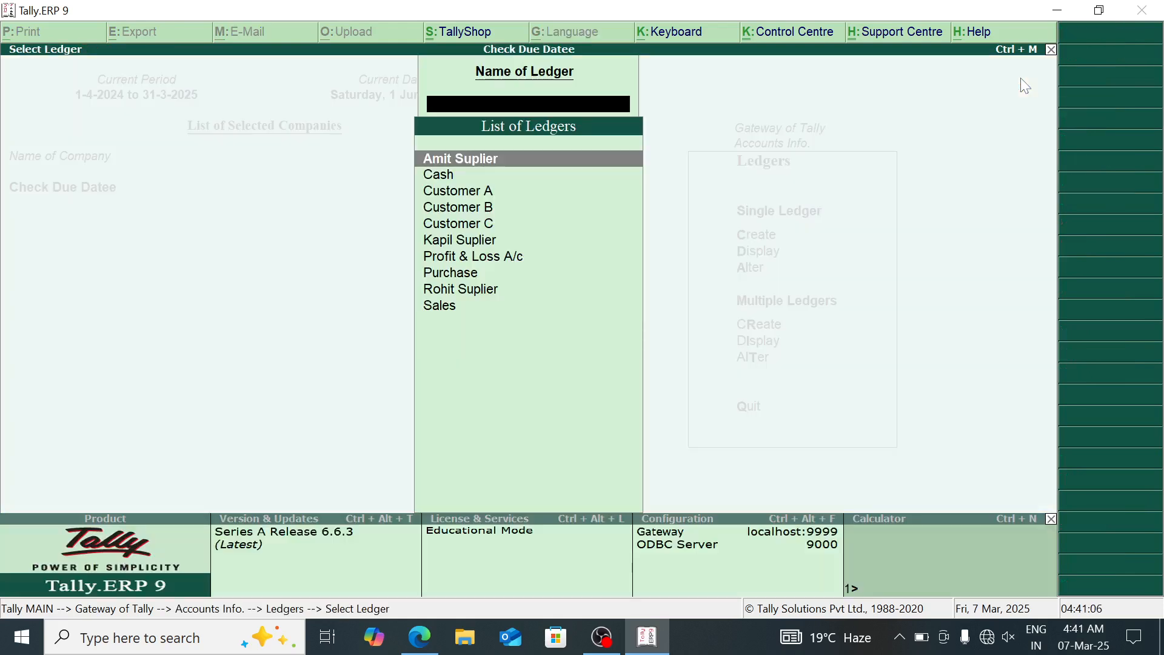
Step: Check Customer A's default credit period in its ledger and close it without changes
key(Down)
key(Down)
key(Return)
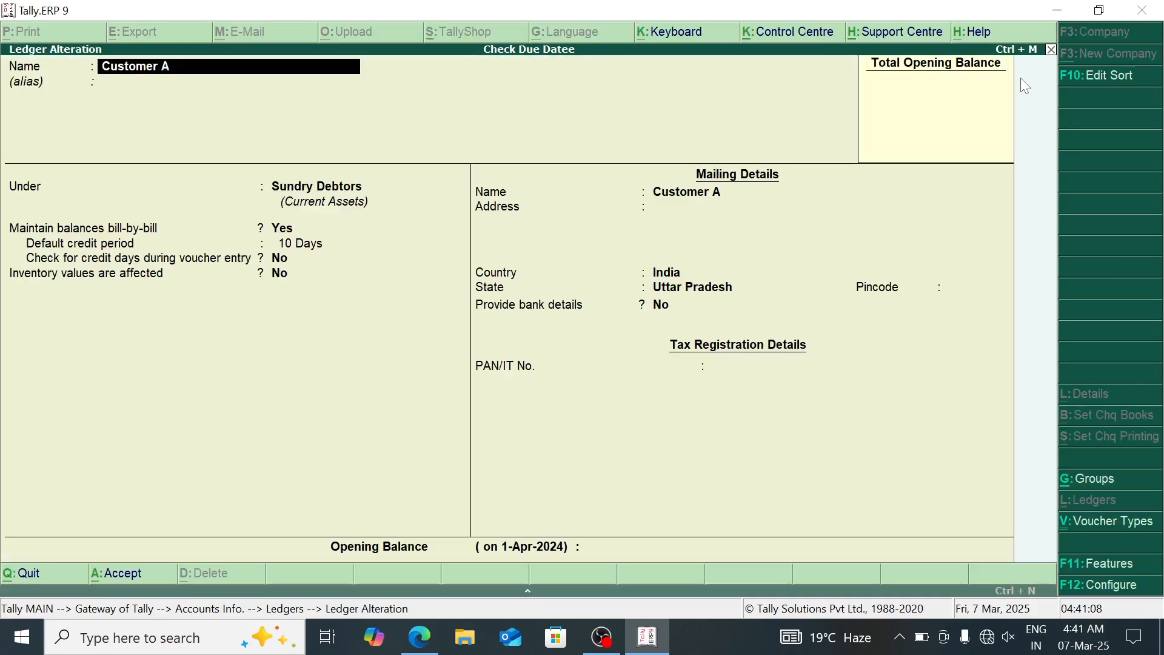
key(Escape)
key(Escape)
Step: Check Customer B's default credit period in its ledger and close it without changes
key(Down)
key(Return)
key(Escape)
key(Escape)
key(Return)
Step: Check Customer C's default credit period in its ledger and close it without changes
key(Down)
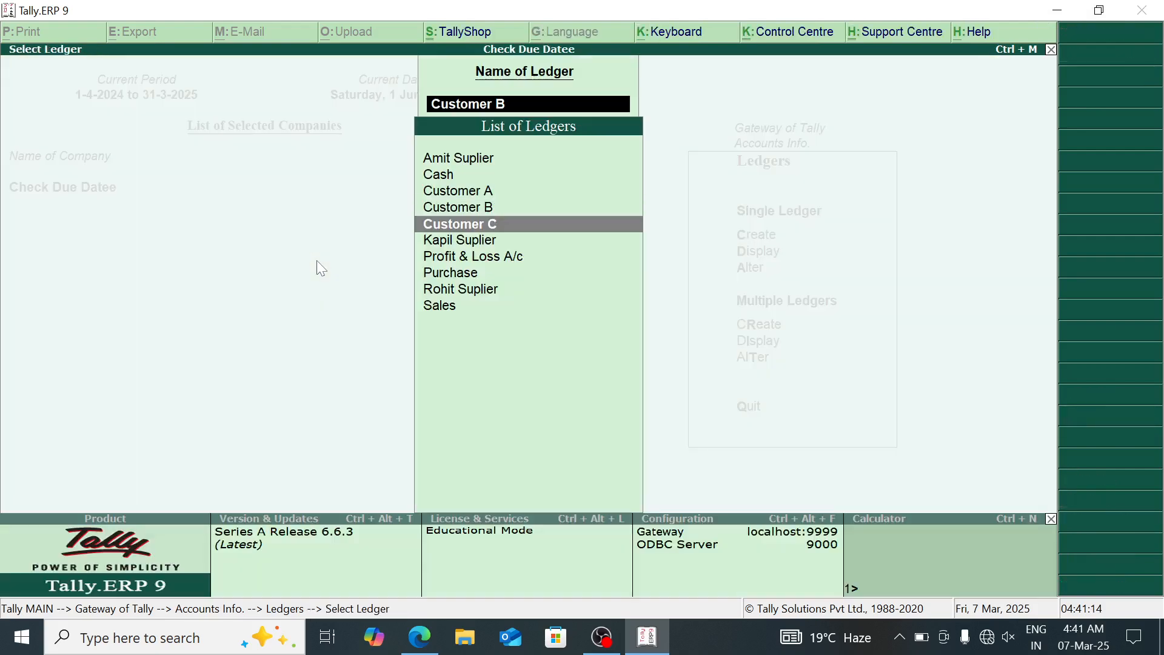
key(Return)
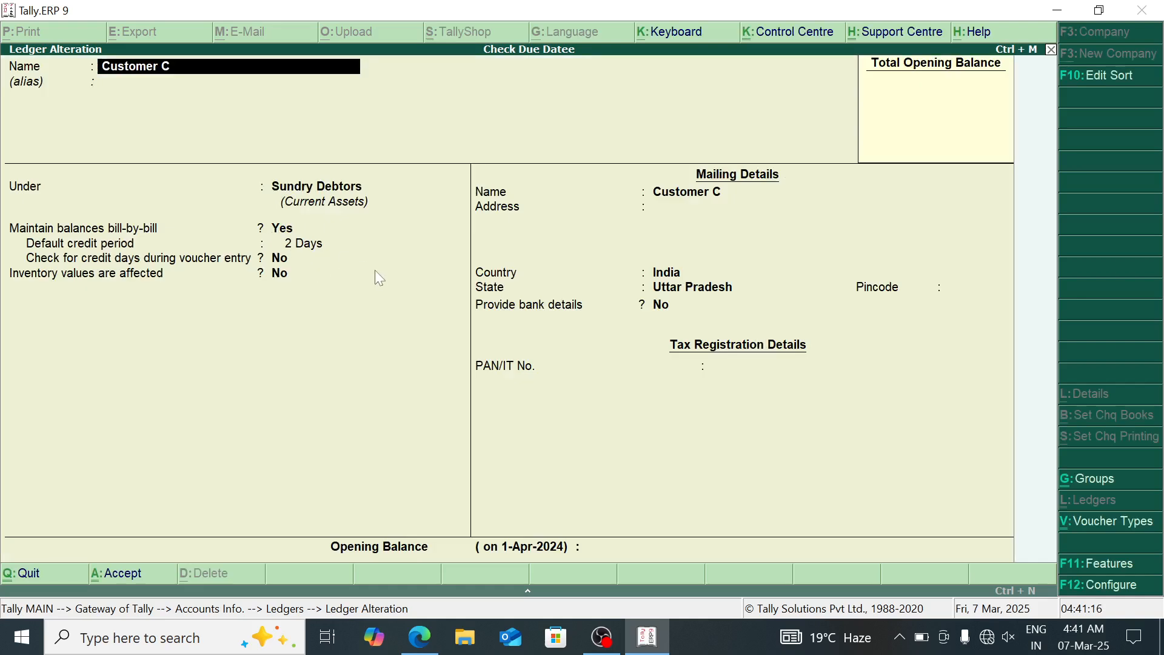
key(Escape)
key(Escape)
key(Return)
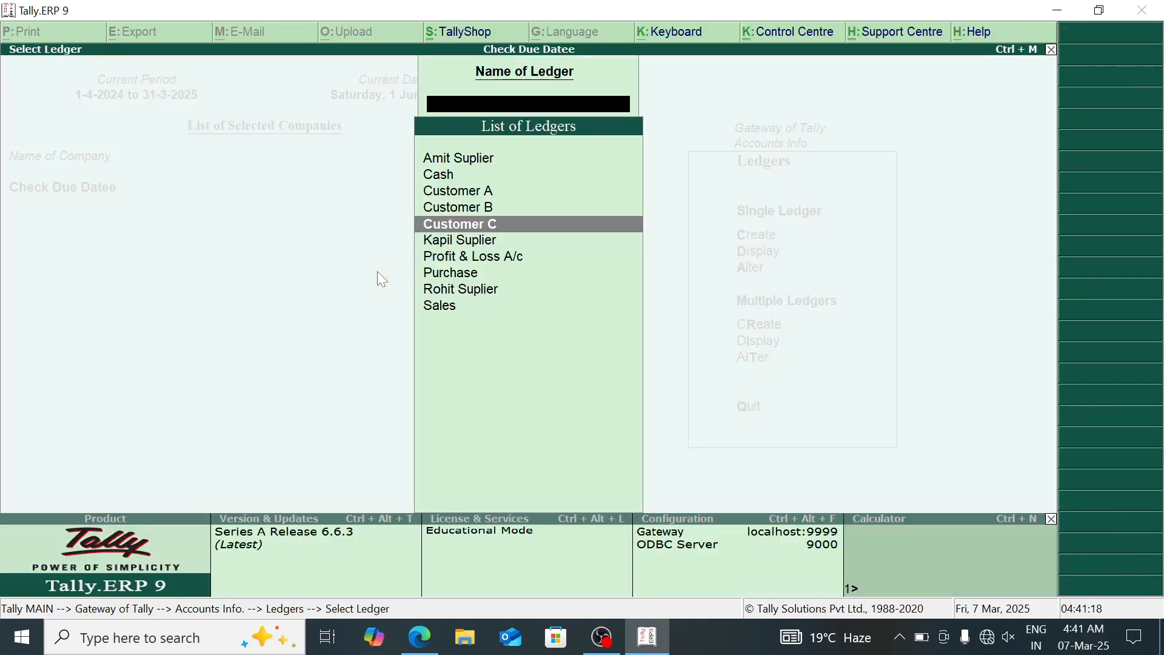
Step: Leave ledger alteration and display the outstanding Bills Receivable report
key(Escape)
key(Escape)
key(d)
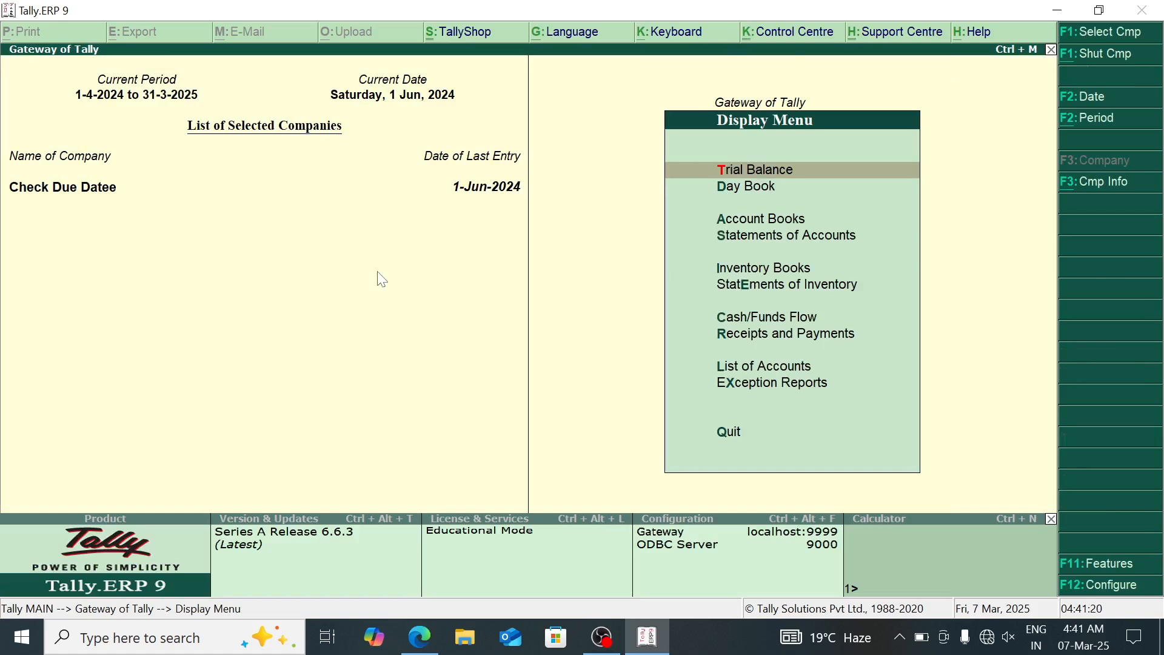
key(Down)
key(Down)
key(Down)
key(Return)
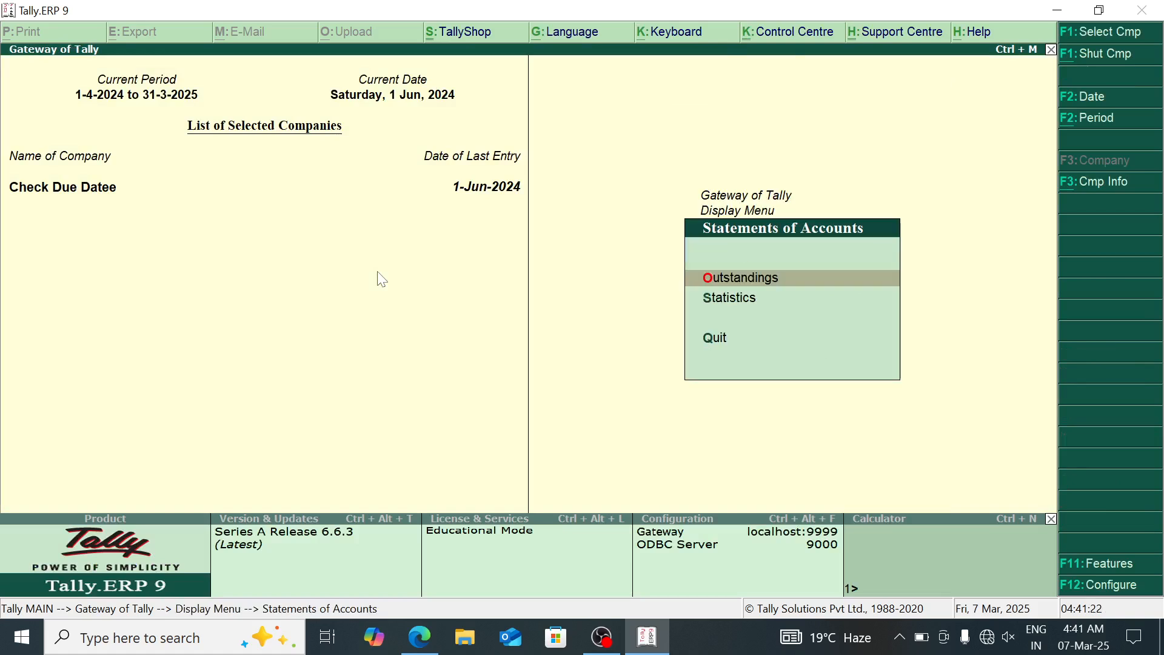
key(Return)
key(Down)
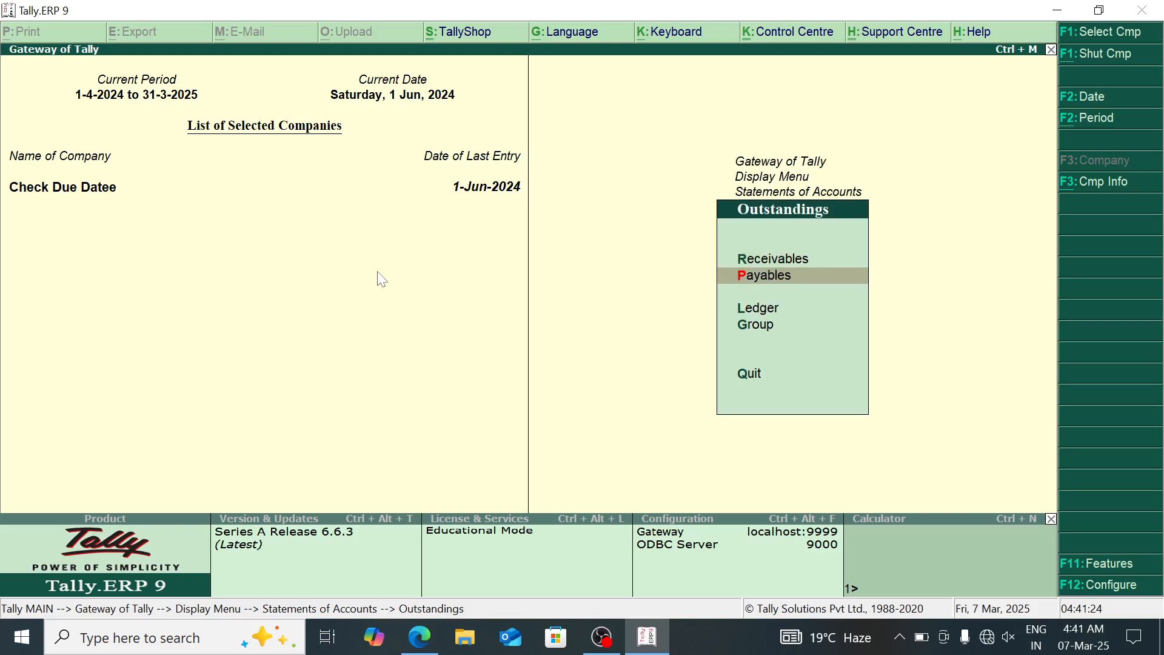
key(Down)
key(Up)
key(Up)
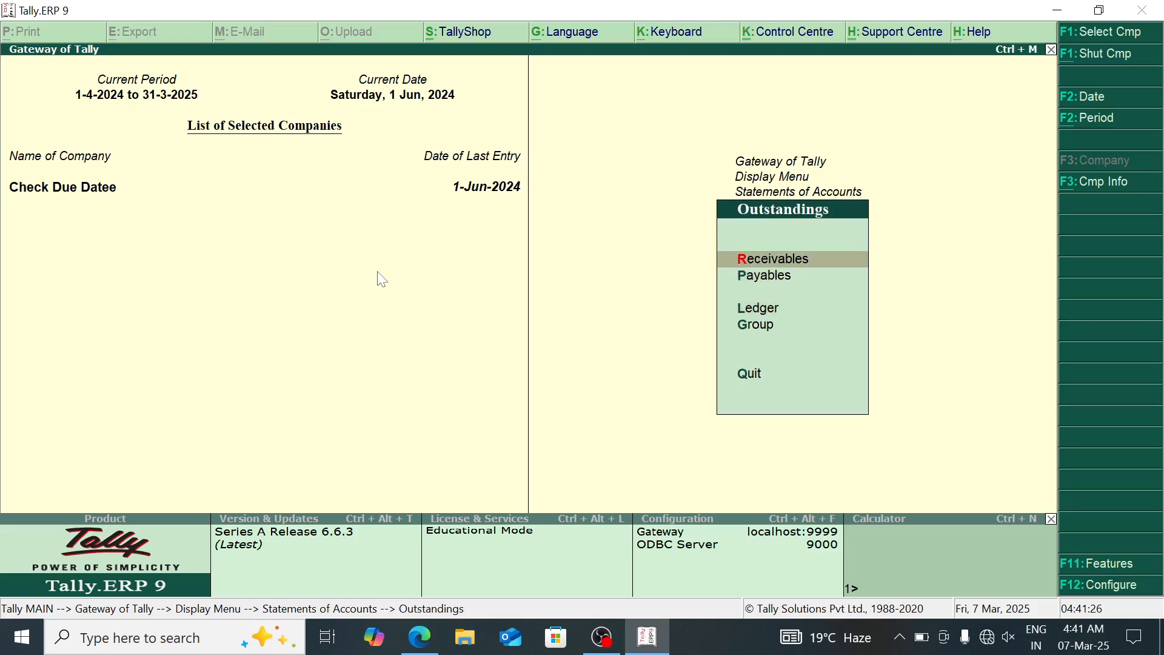
key(Return)
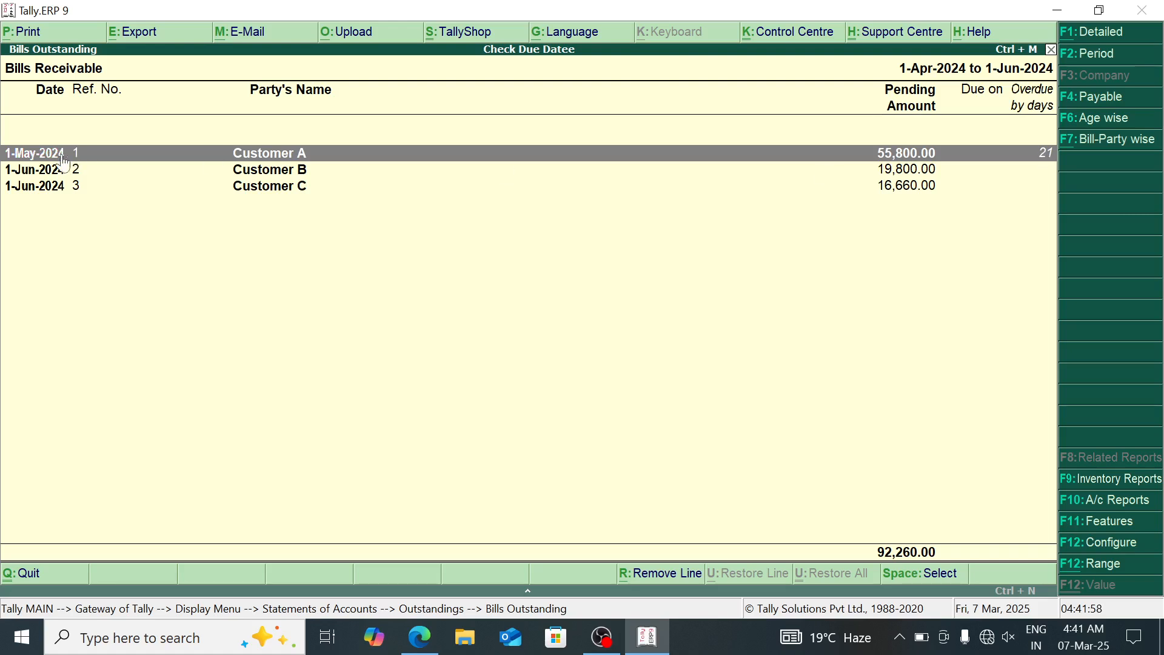
Step: Set the Bills Receivable period end to 1-7-2024 and examine each customer's overdue days
click(79, 174)
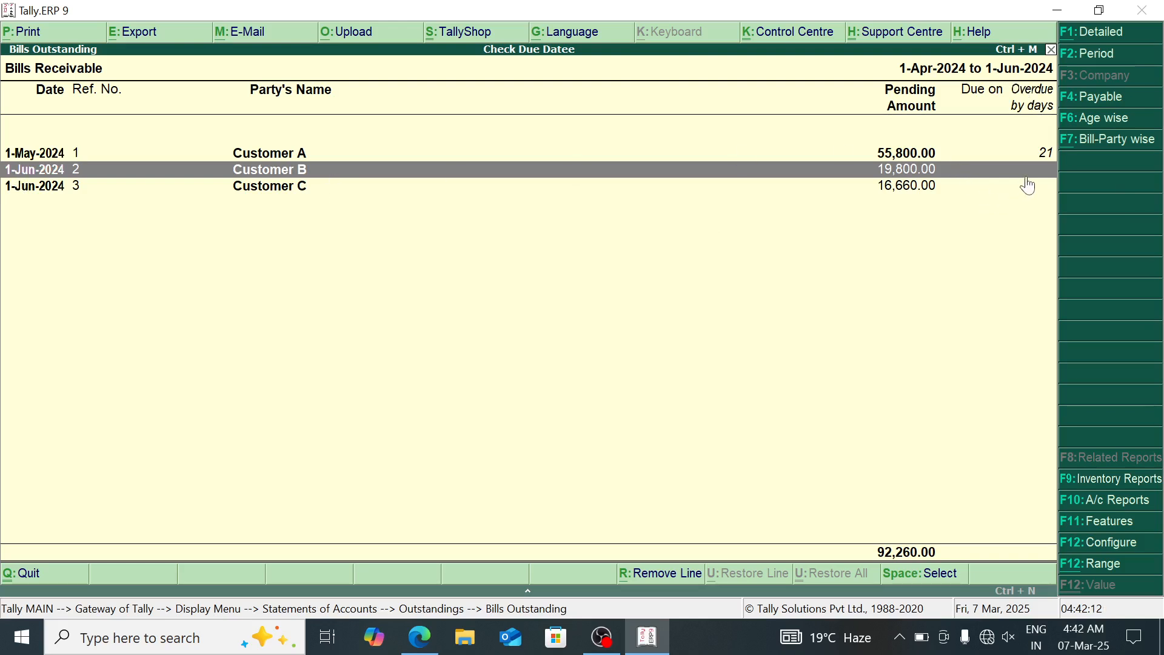
click(1102, 63)
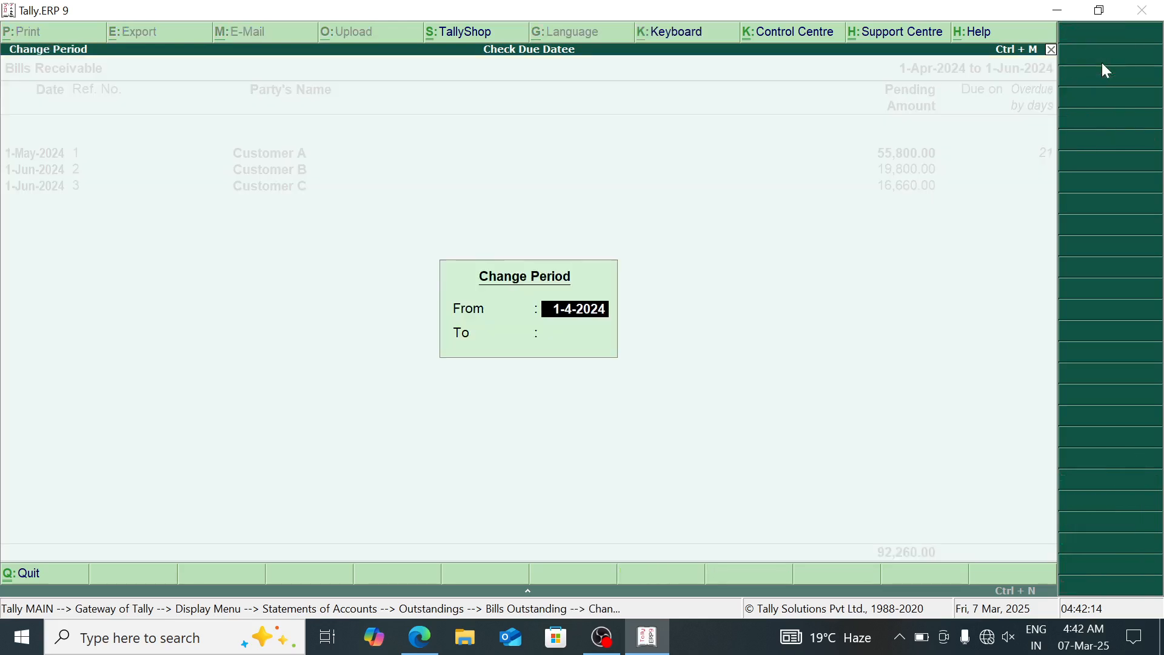
key(Return)
text(17)
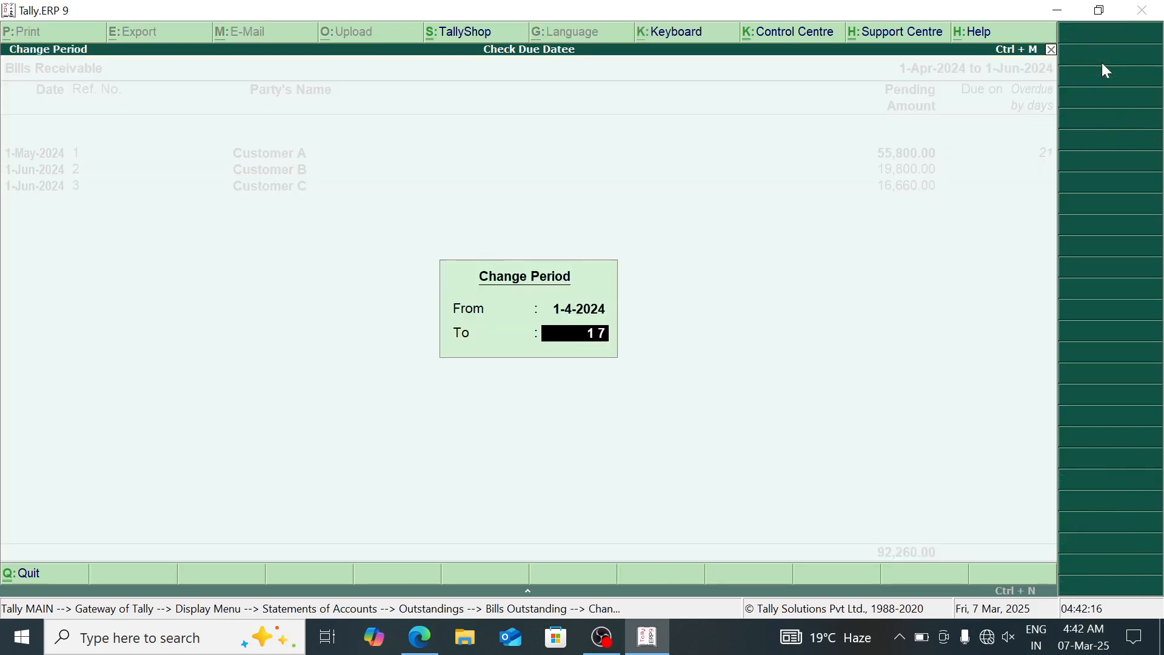
key(Return)
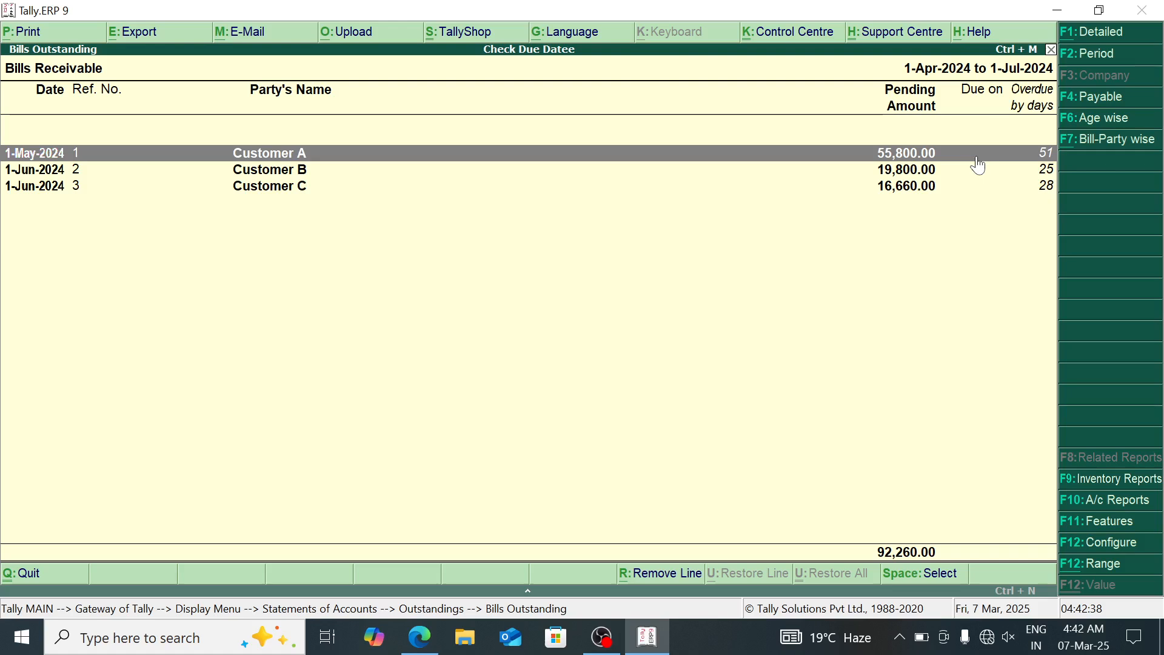
key(Down)
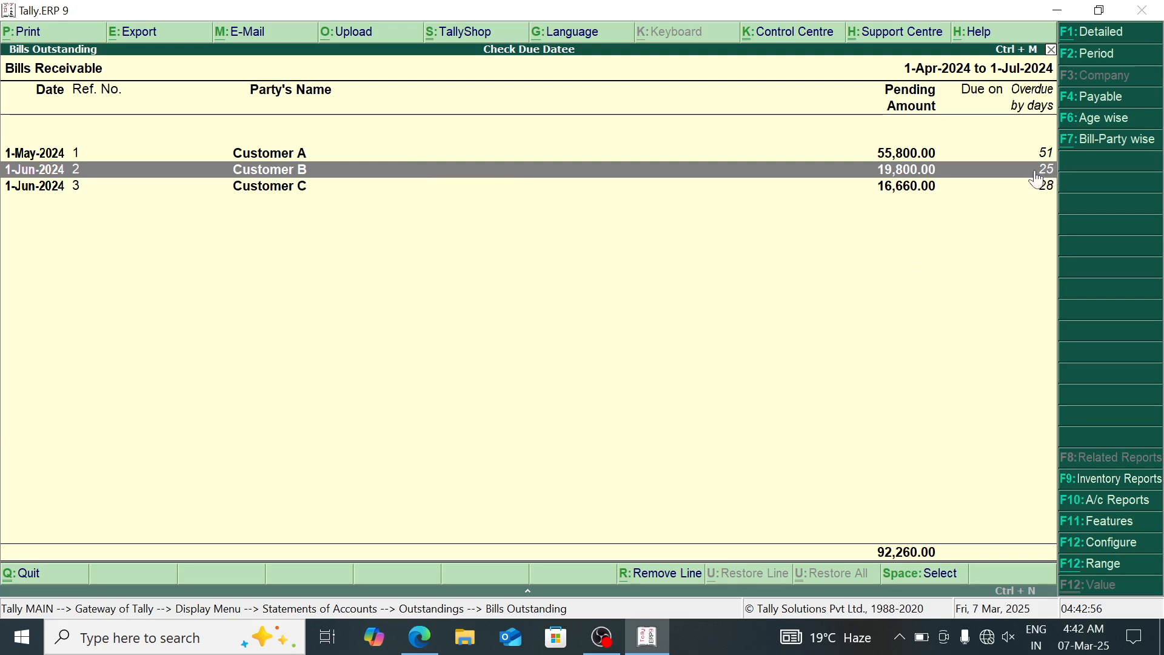
key(Down)
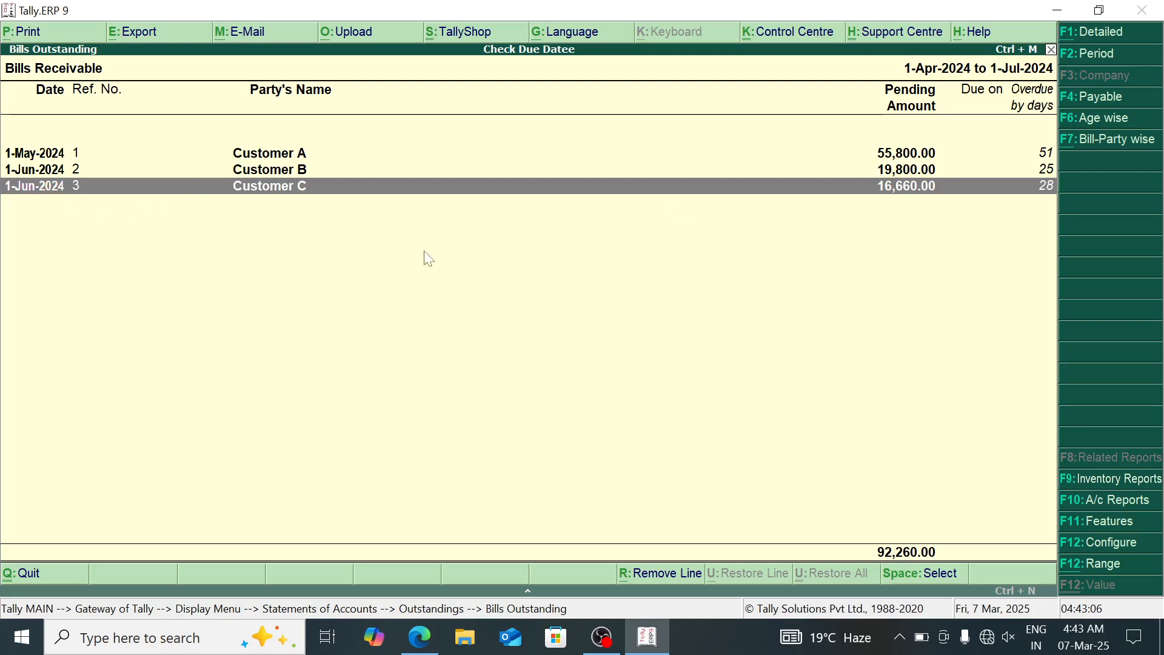
Step: Set the Bills Receivable period end to 1-10-2024 to check the customers' overdue days
click(1108, 55)
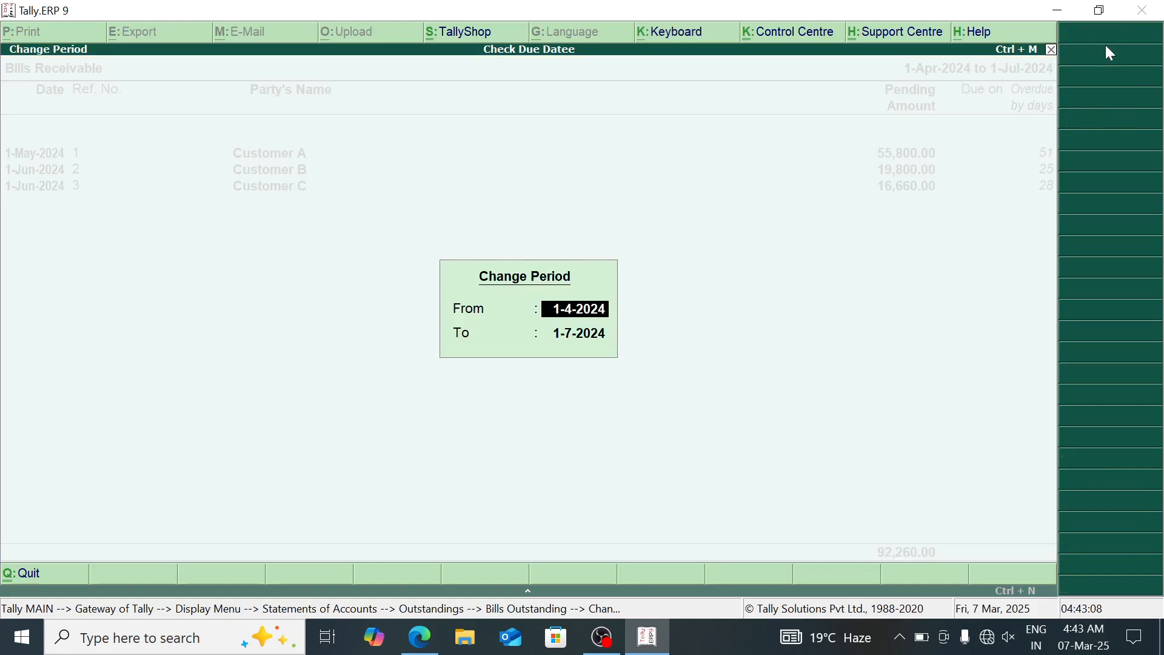
key(Return)
text(1-10)
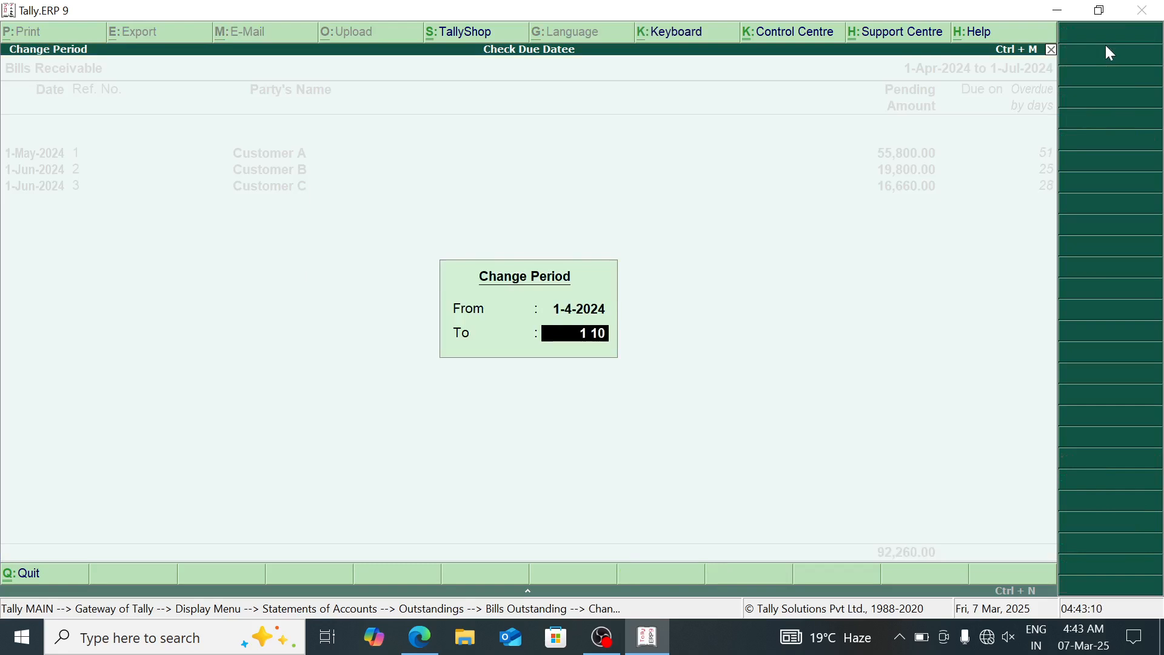
key(Return)
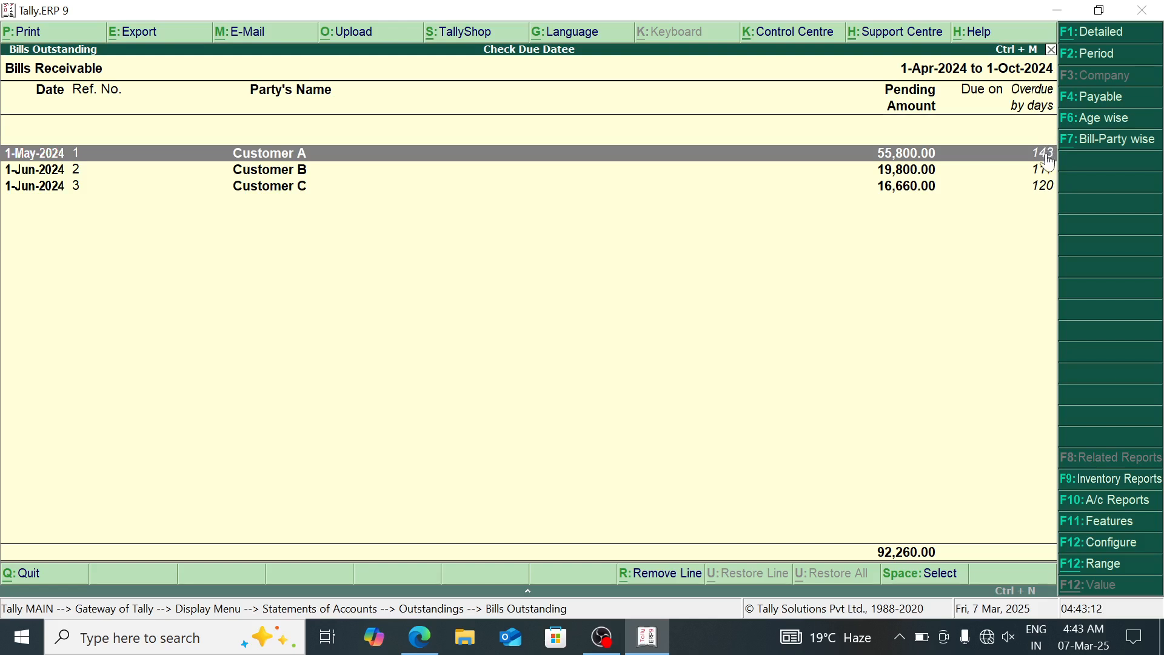
Step: Display the Bills Payable report and set its period end to 1-9-2024 to check the suppliers' overdue days
key(Escape)
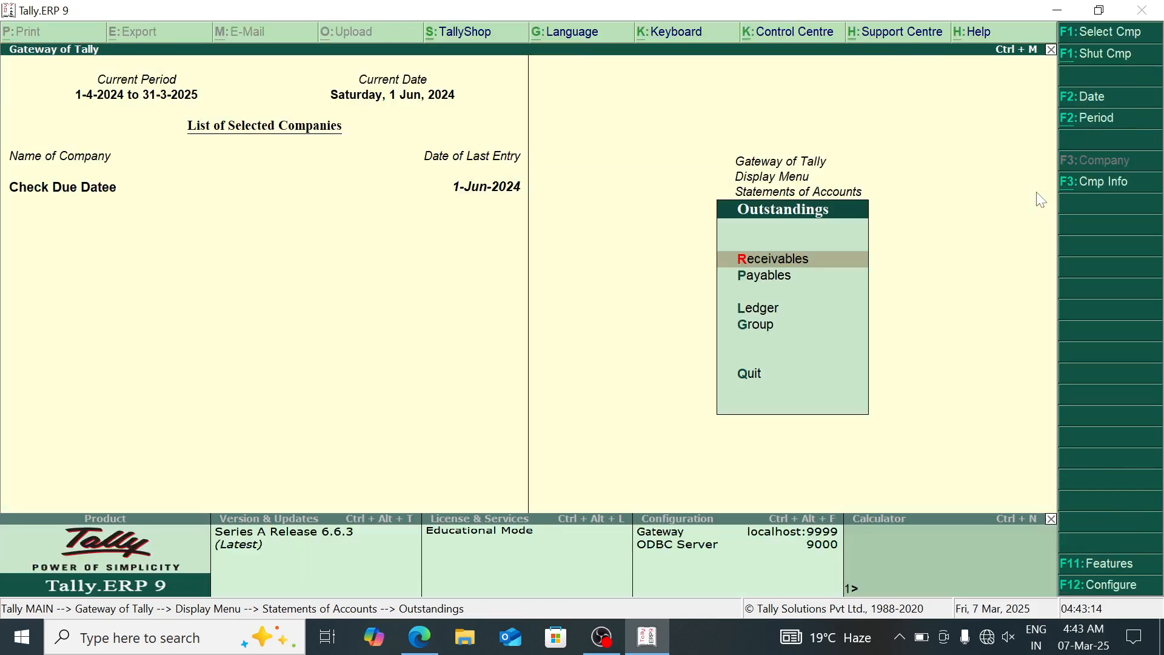
key(Down)
key(Return)
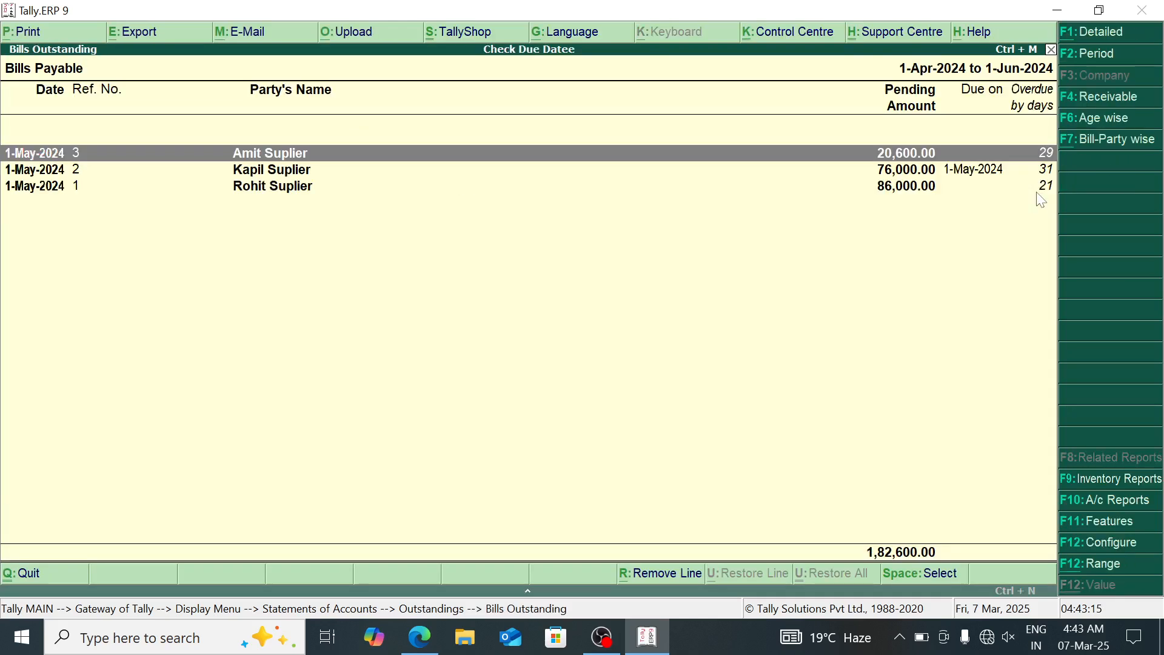
click(1105, 56)
key(Return)
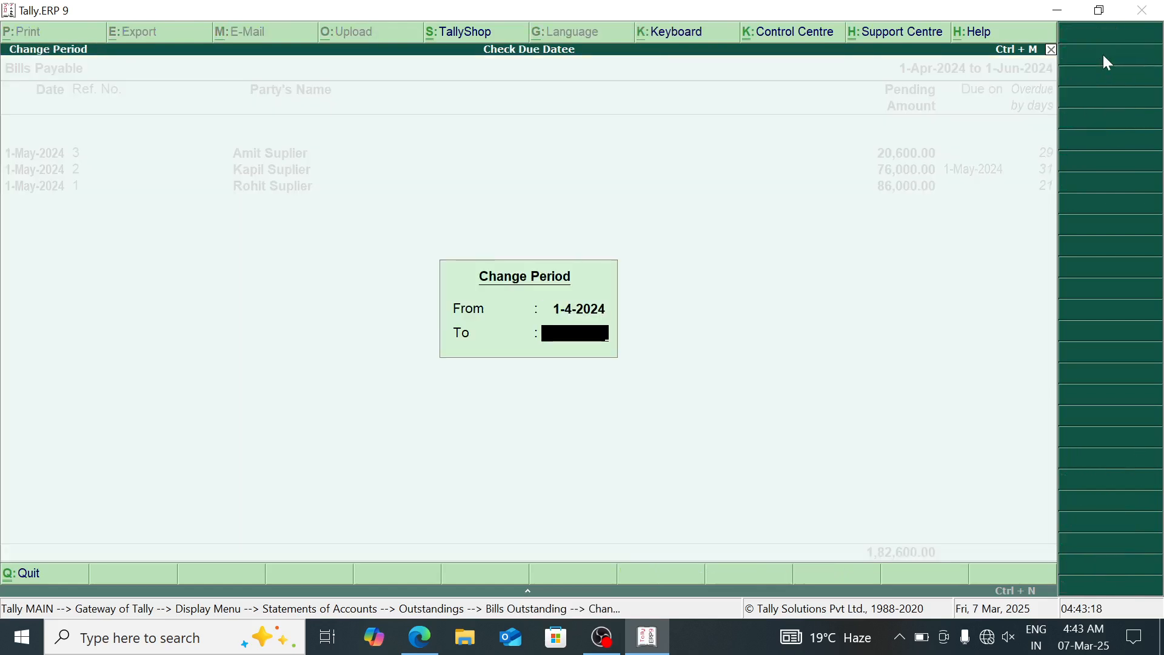
text(1-9)
key(Return)
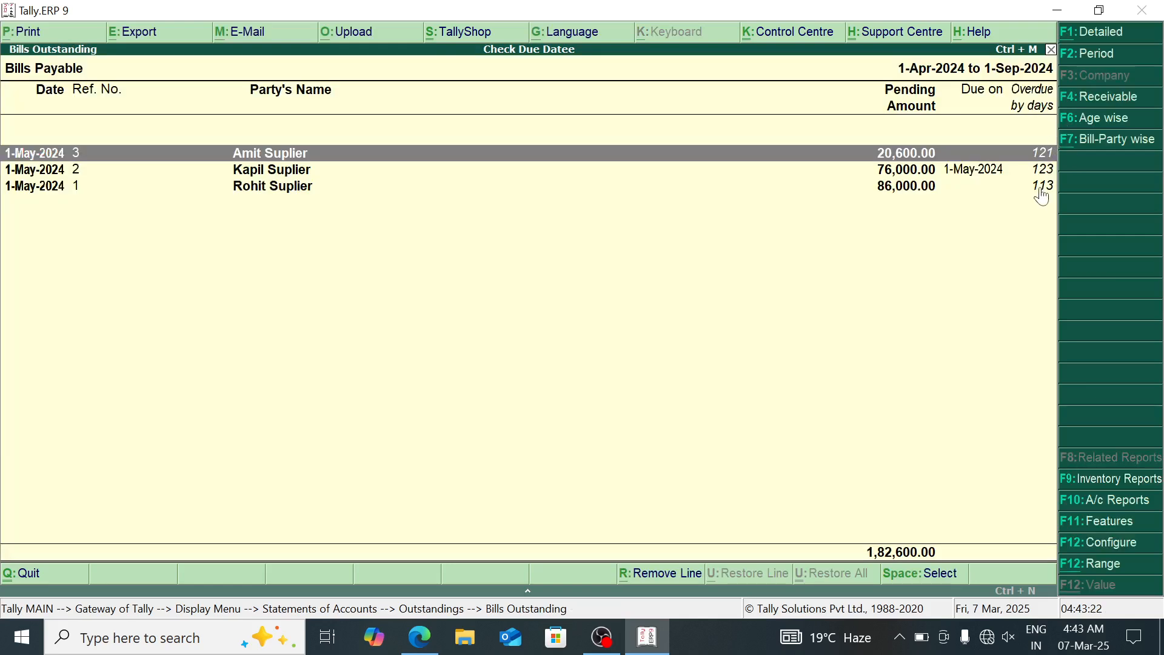
Step: Leave the outstanding reports and open accounting voucher creation
key(Escape)
key(Escape)
key(Escape)
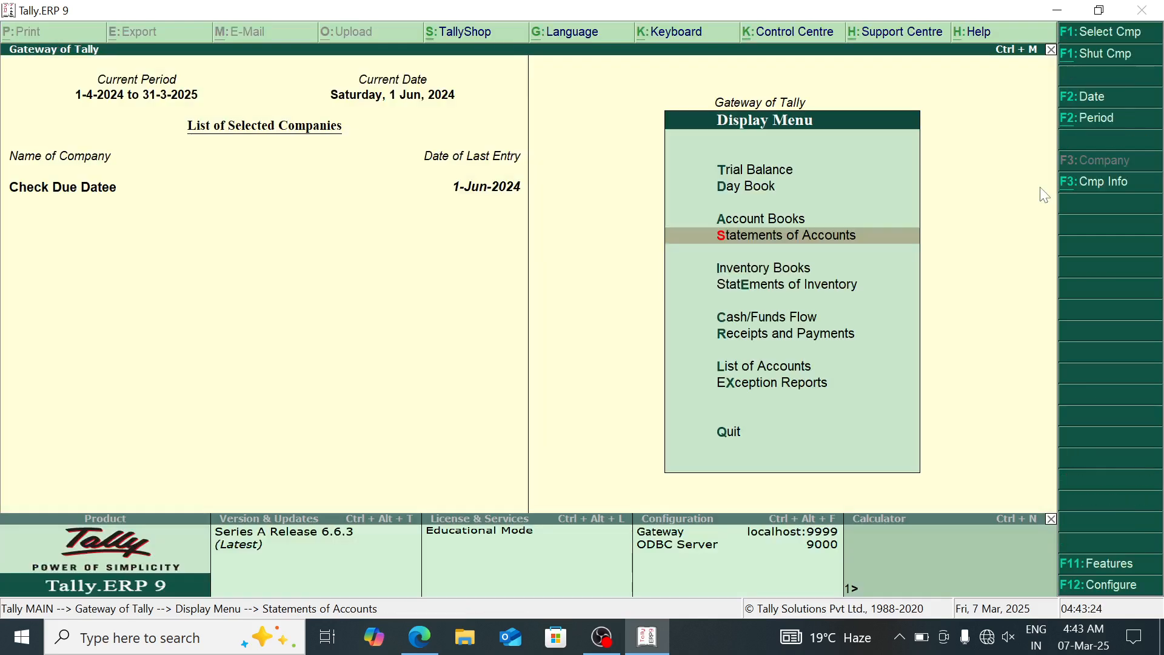
key(Up)
key(Up)
key(Escape)
key(Escape)
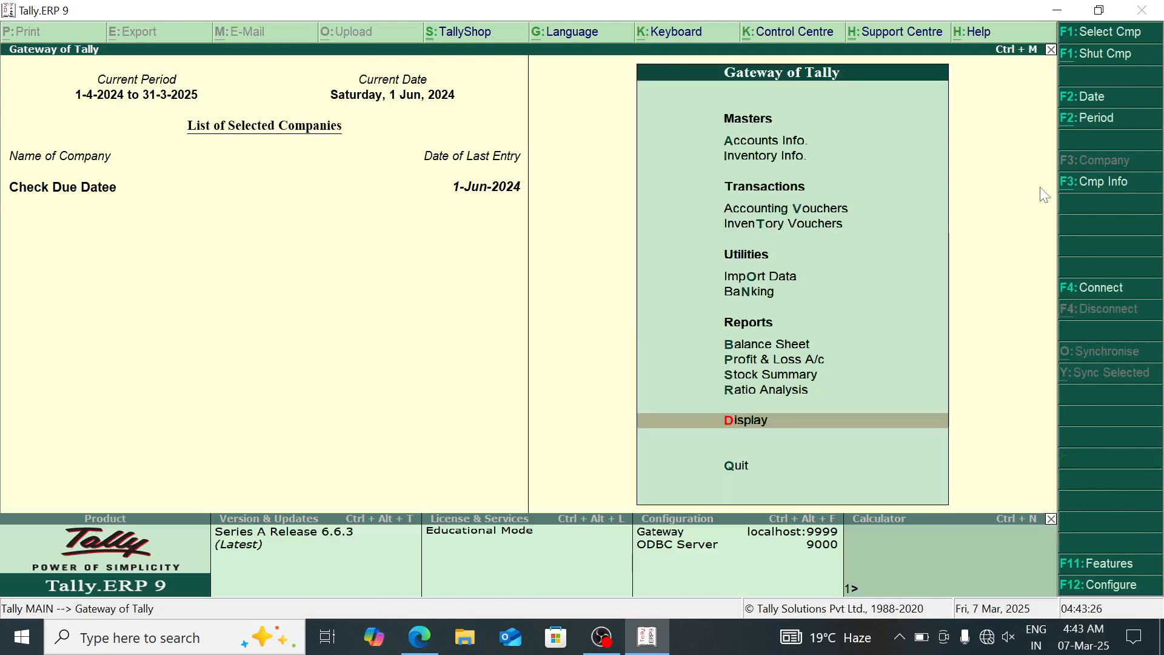
key(Escape)
key(Down)
key(Down)
key(Down)
key(Up)
key(Return)
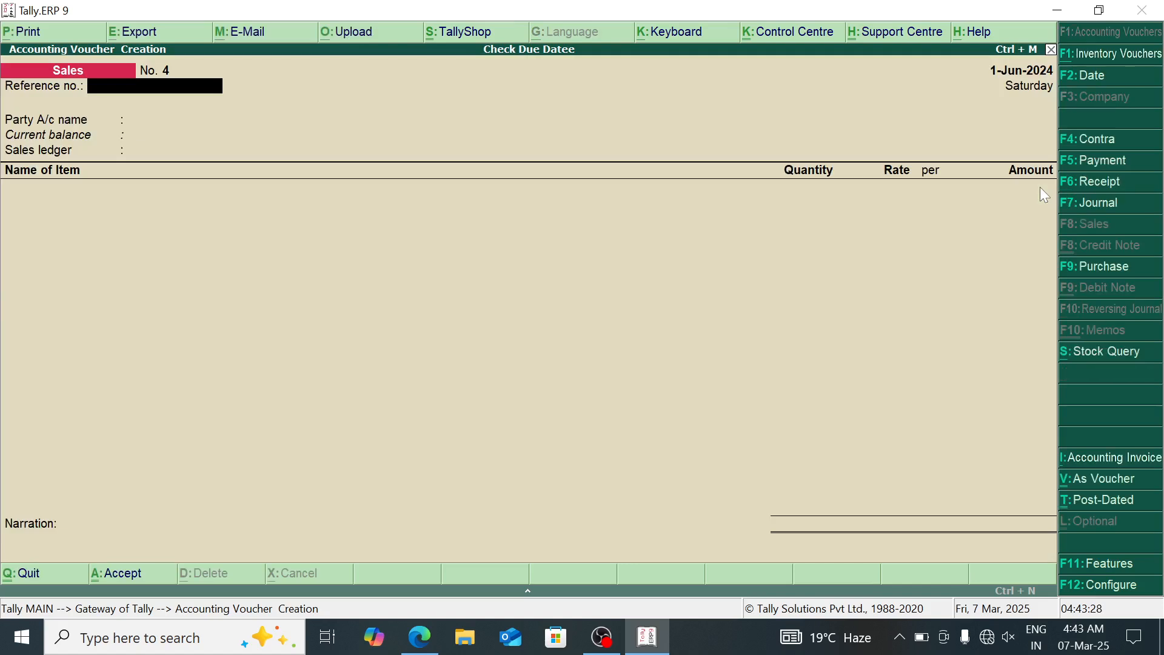
click(1101, 167)
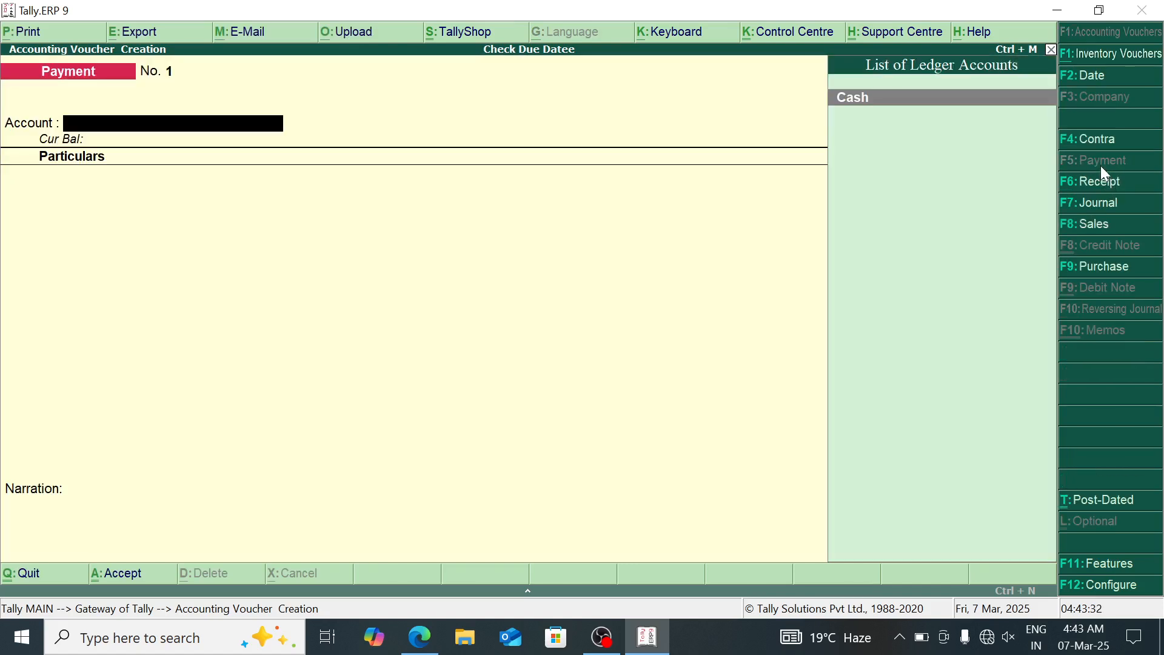
key(Return)
key(Down)
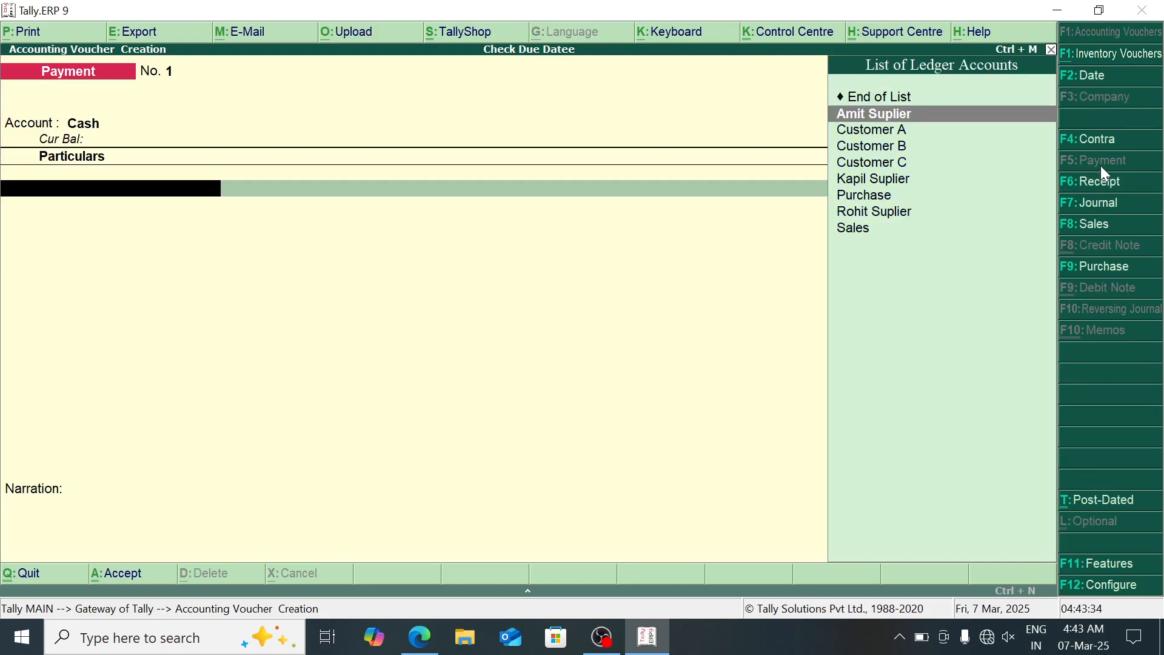
key(Return)
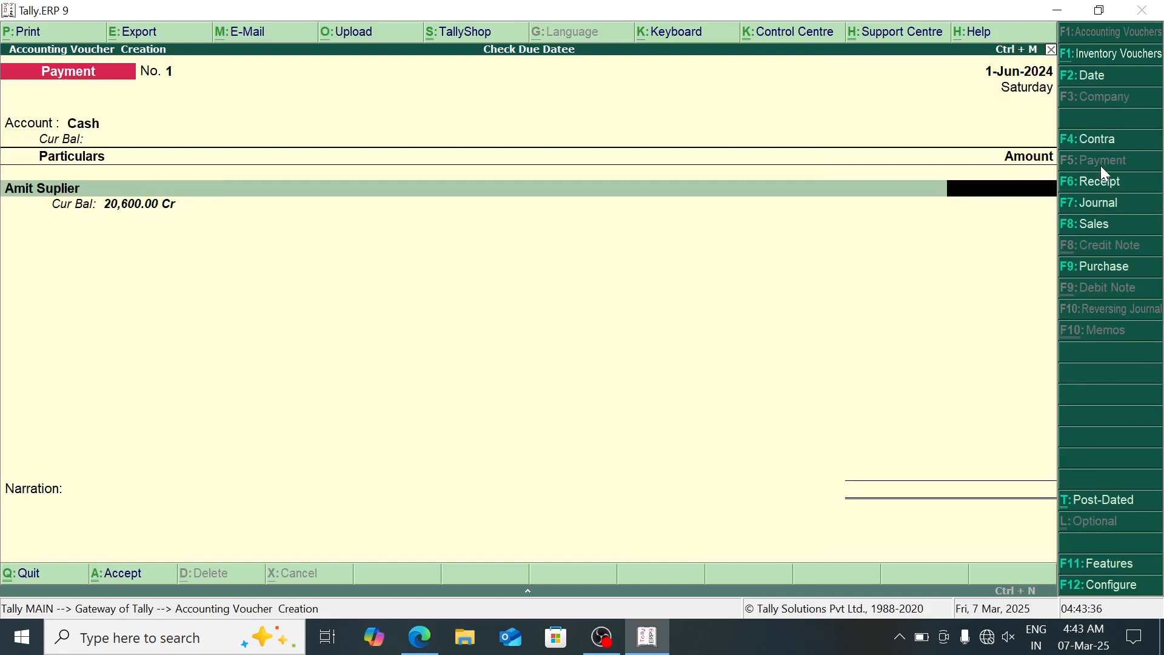
text(1,)
text(000)
key(Return)
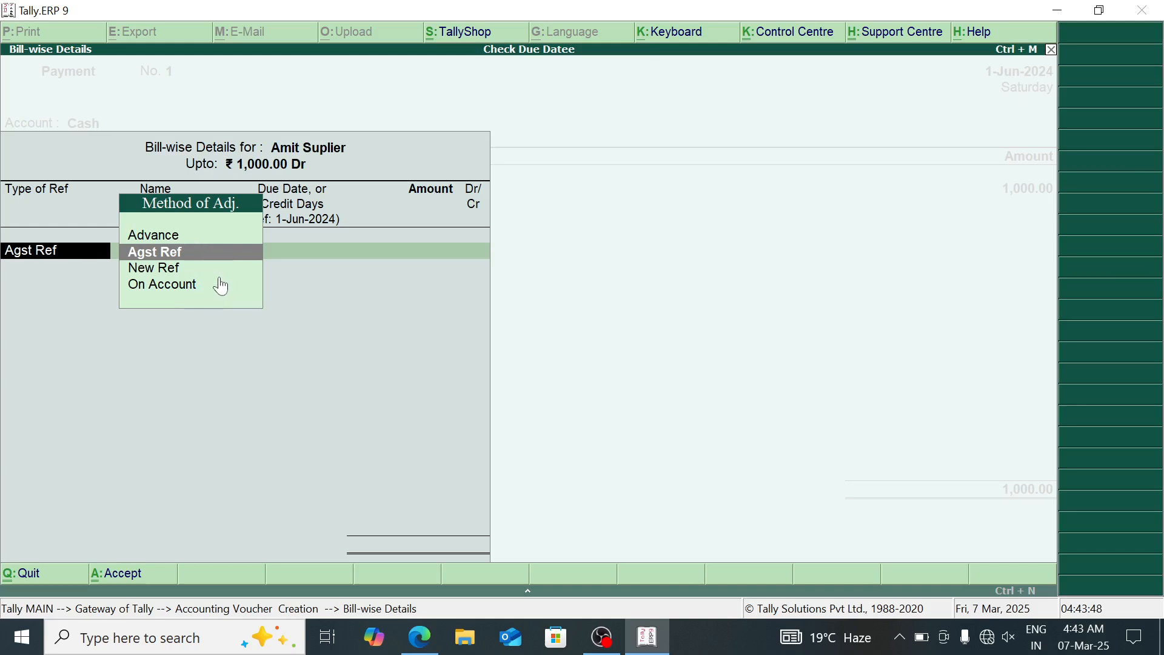
key(Escape)
key(Escape)
key(Return)
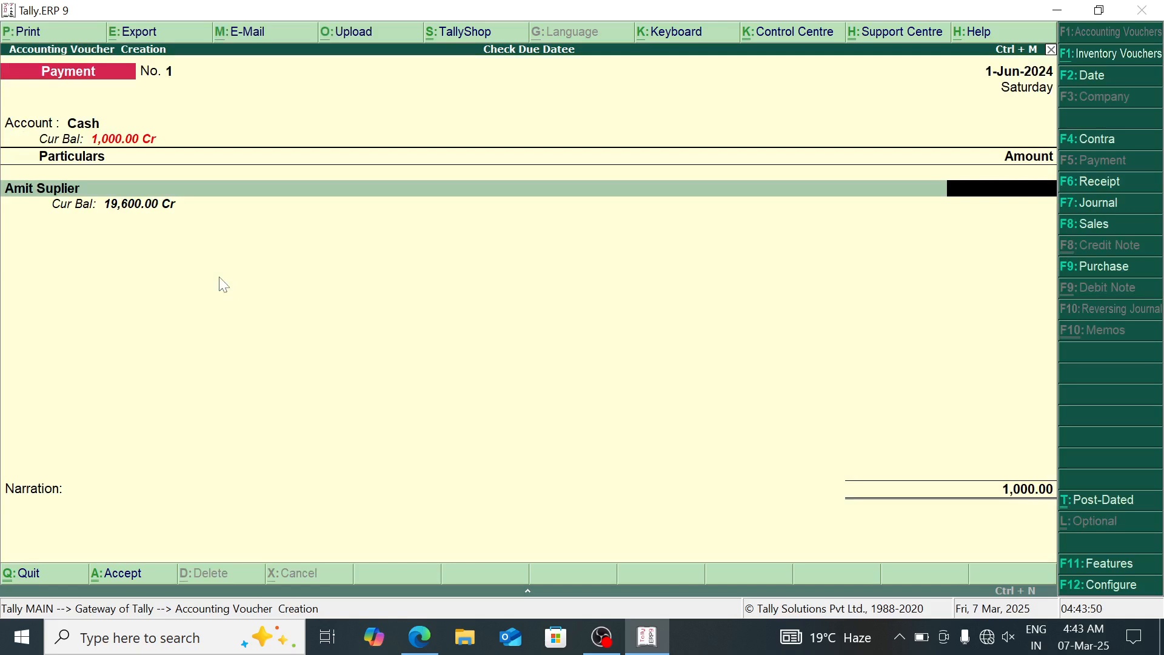
key(Escape)
key(Return)
Step: Display the Day Book and list the vouchers from 1-Apr-2024 to 1-Jun-2024
key(Down)
key(Down)
key(Down)
key(Down)
key(Down)
key(Down)
key(Down)
key(Down)
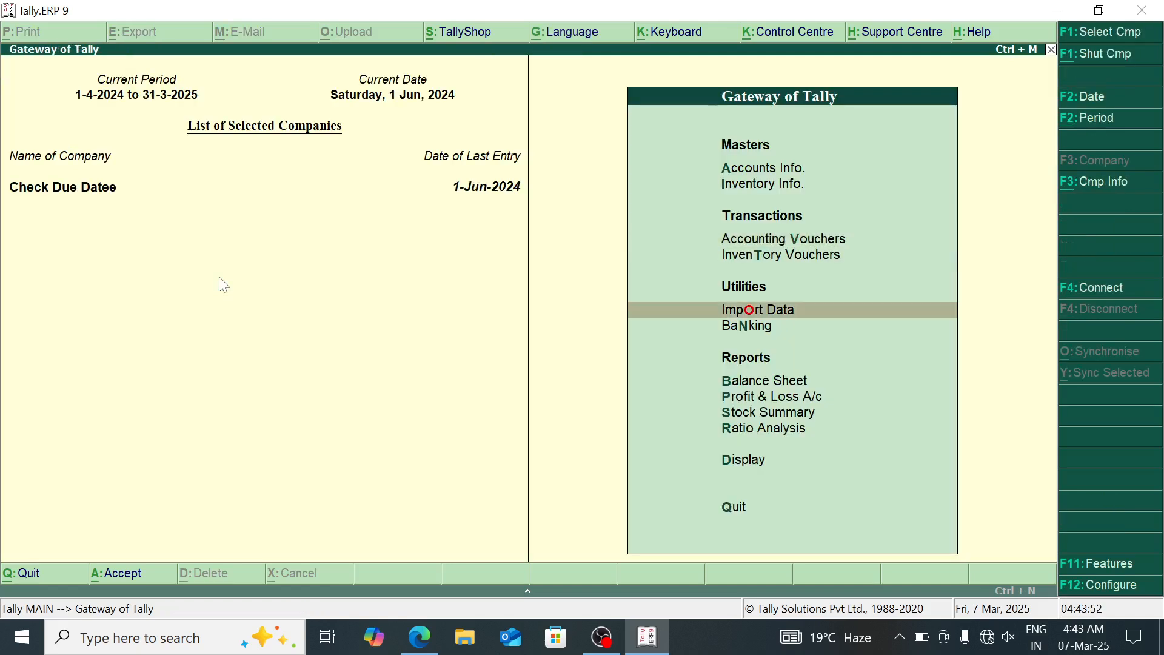
key(Return)
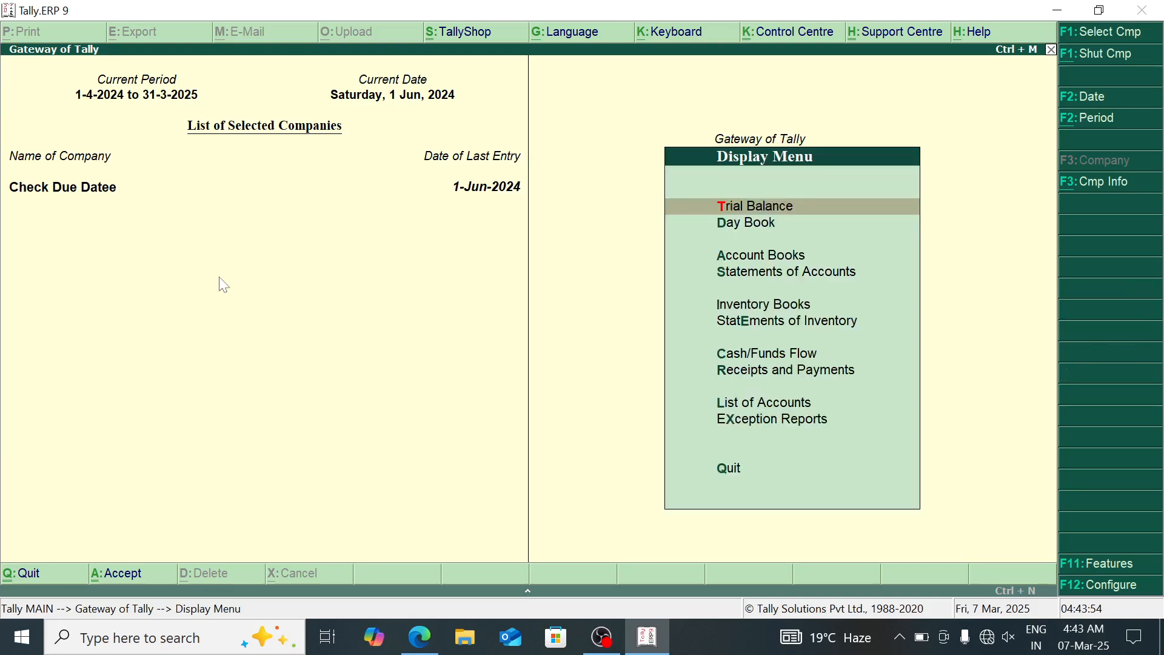
key(Down)
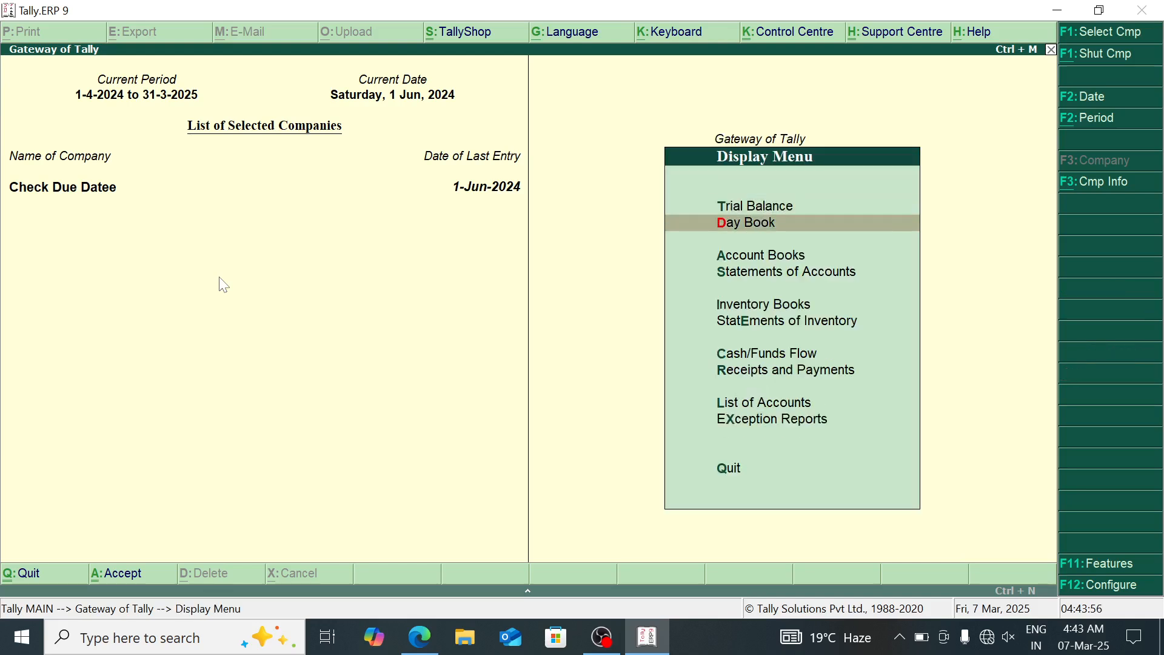
key(Return)
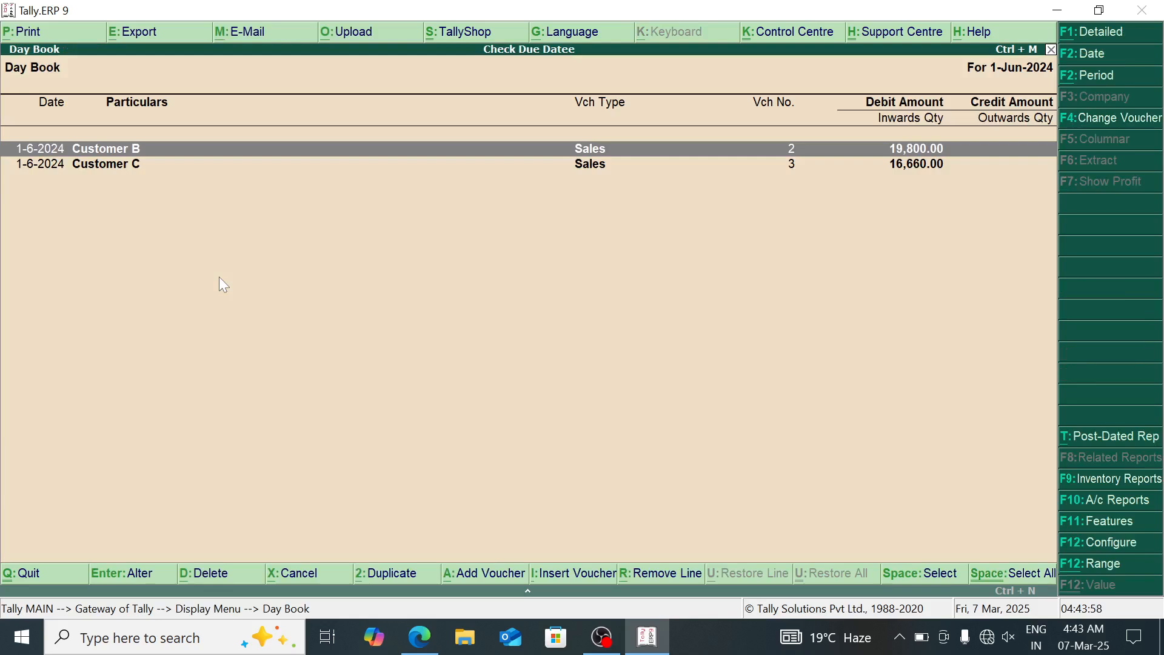
click(1102, 55)
key(BackSpace)
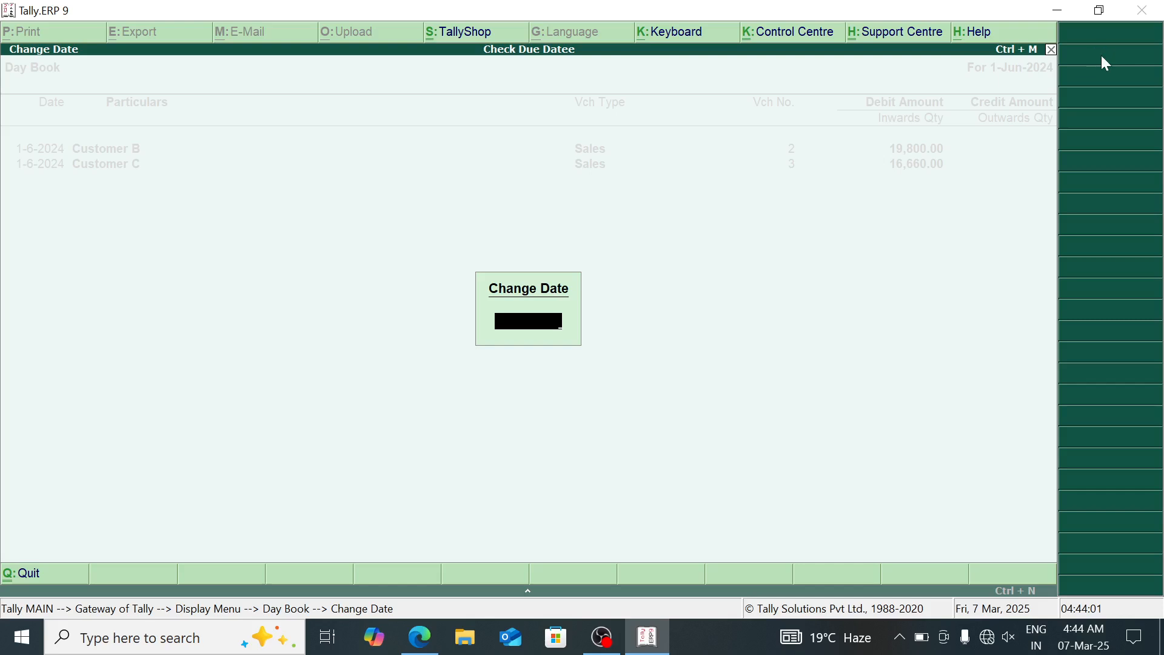
key(Return)
Step: Delete all the sales and purchase vouchers listed in the Day Book and leave the report
key(Up)
key(Up)
key(Up)
key(Up)
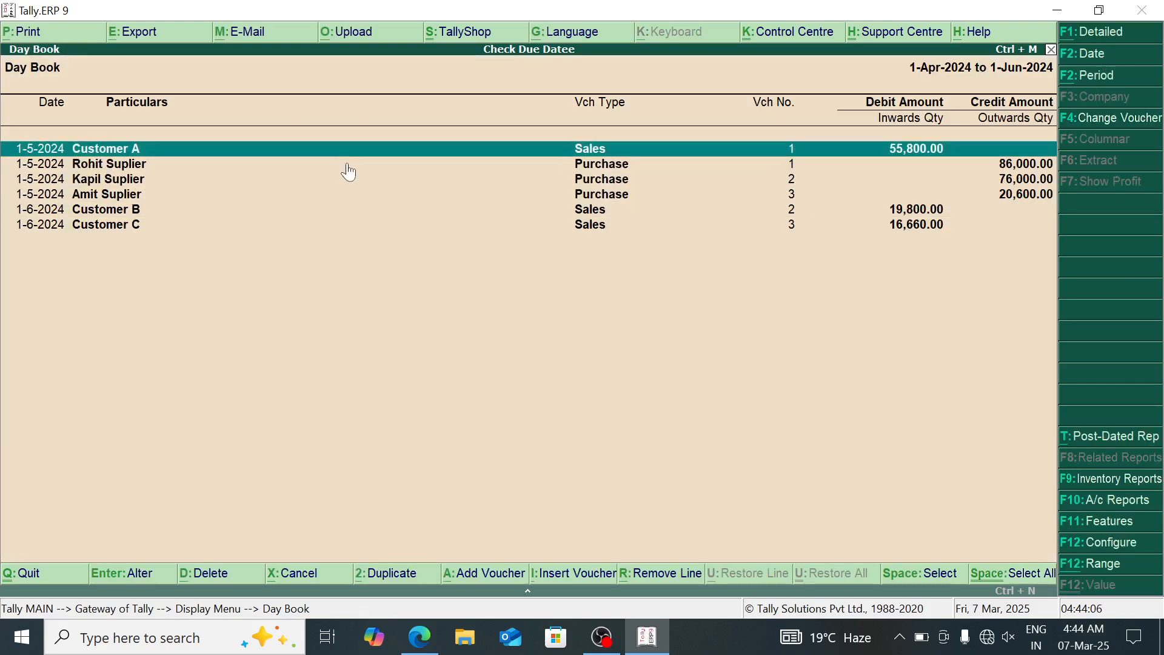
key(space)
key(space)
key(space)
key(space)
key(space)
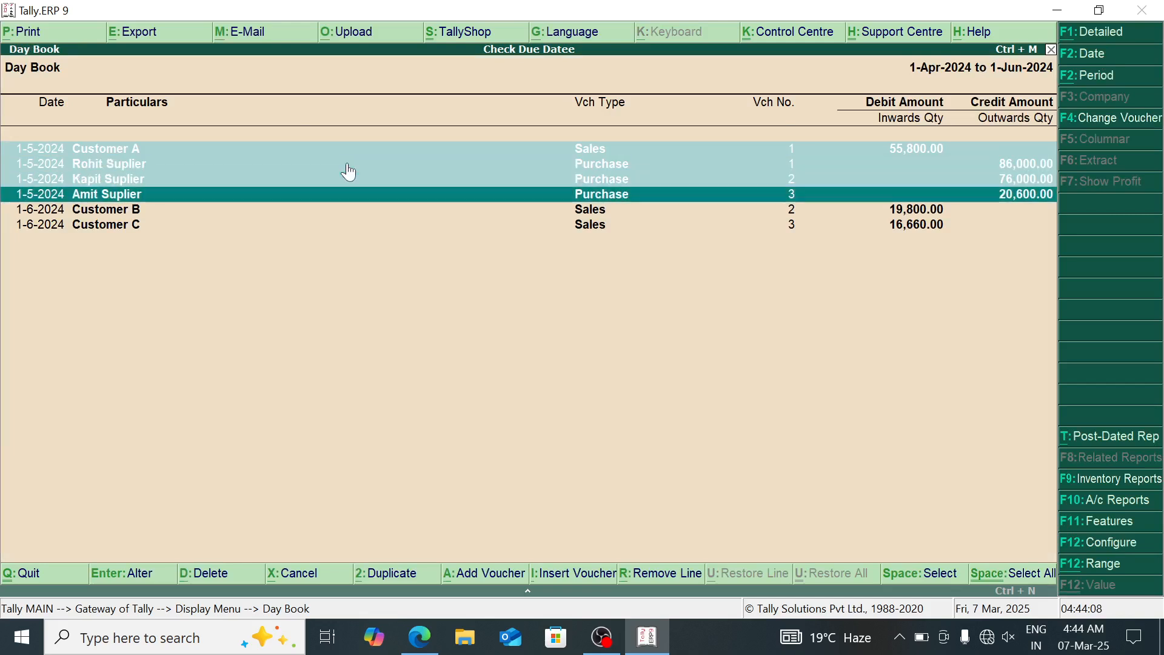
key(alt+d)
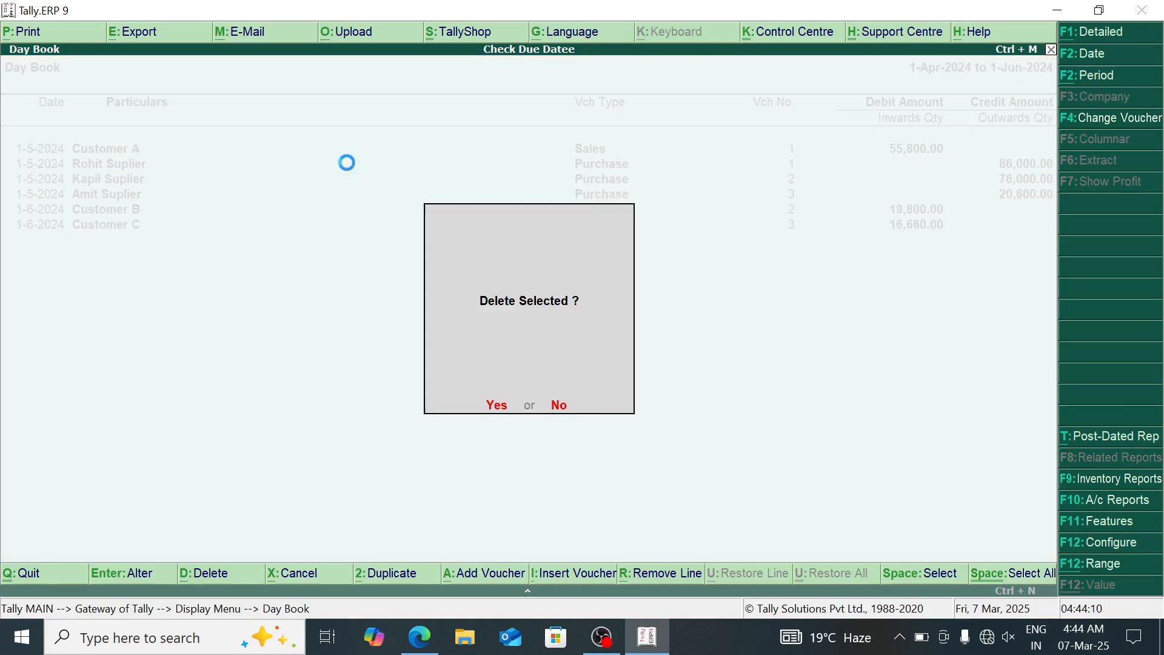
key(Return)
key(Escape)
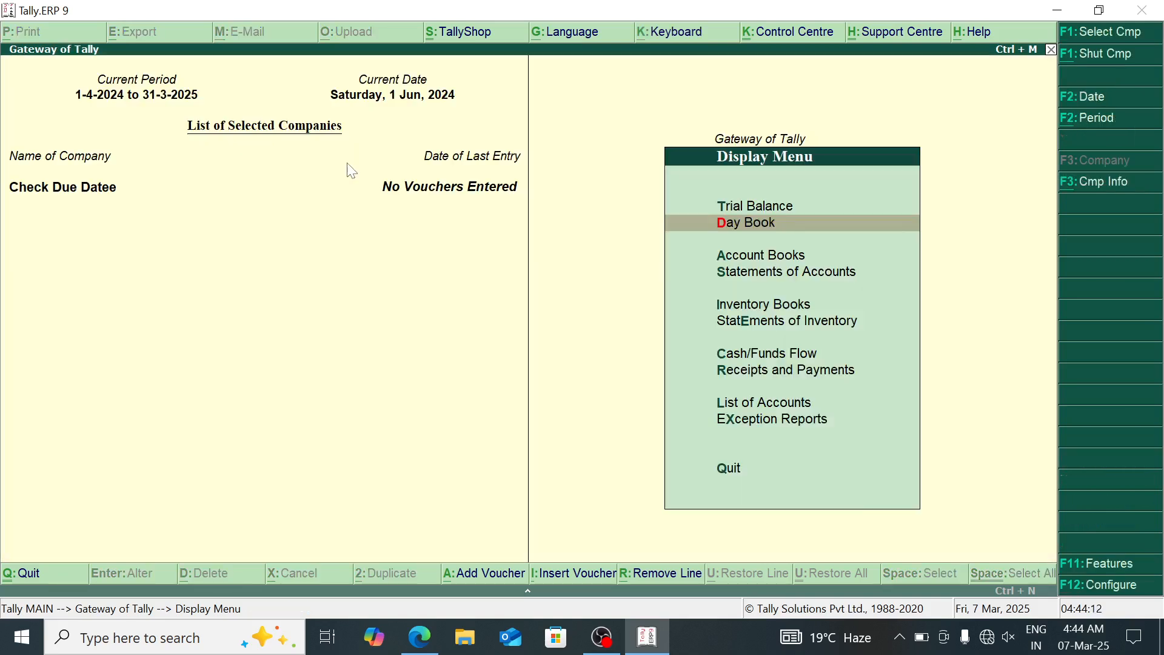
key(Escape)
Step: Open accounting voucher creation with a blank voucher dated 1-Jun-2024
key(Down)
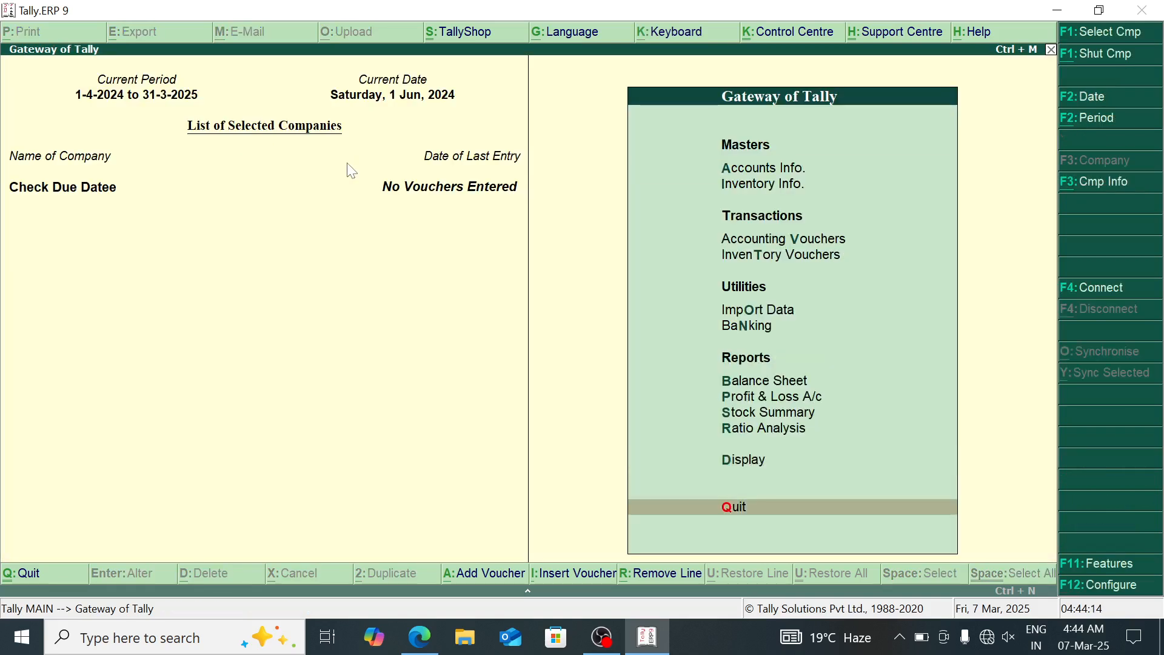
key(Down)
key(Down)
key(Down)
key(Down)
key(Up)
key(Return)
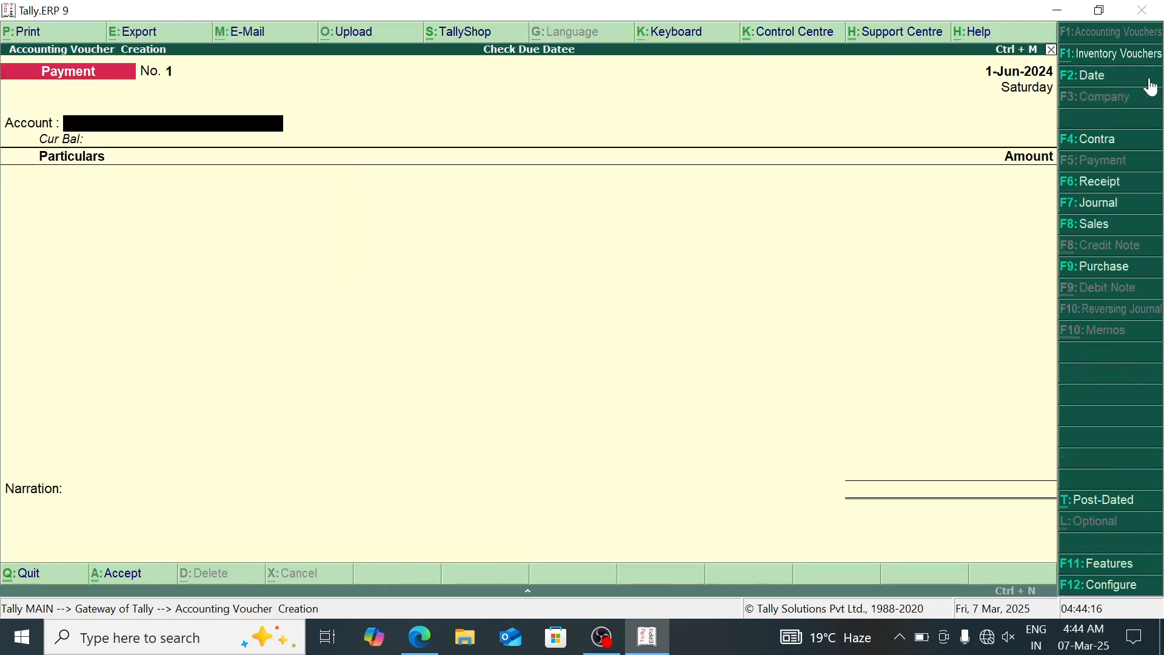
key(Return)
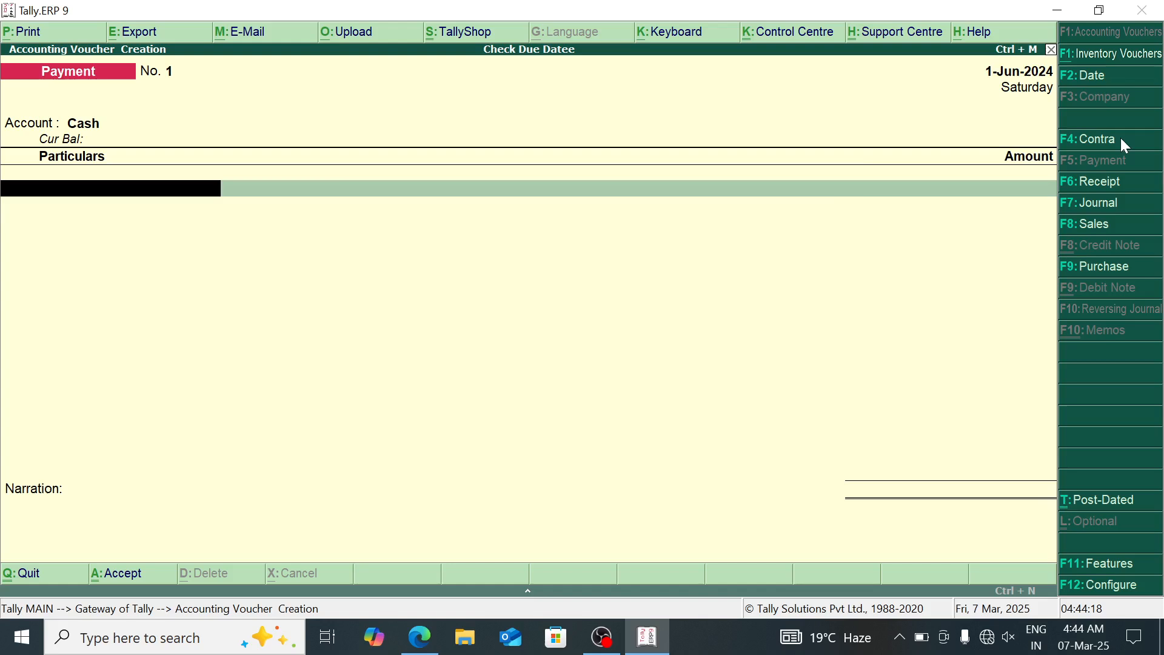
text(Ro)
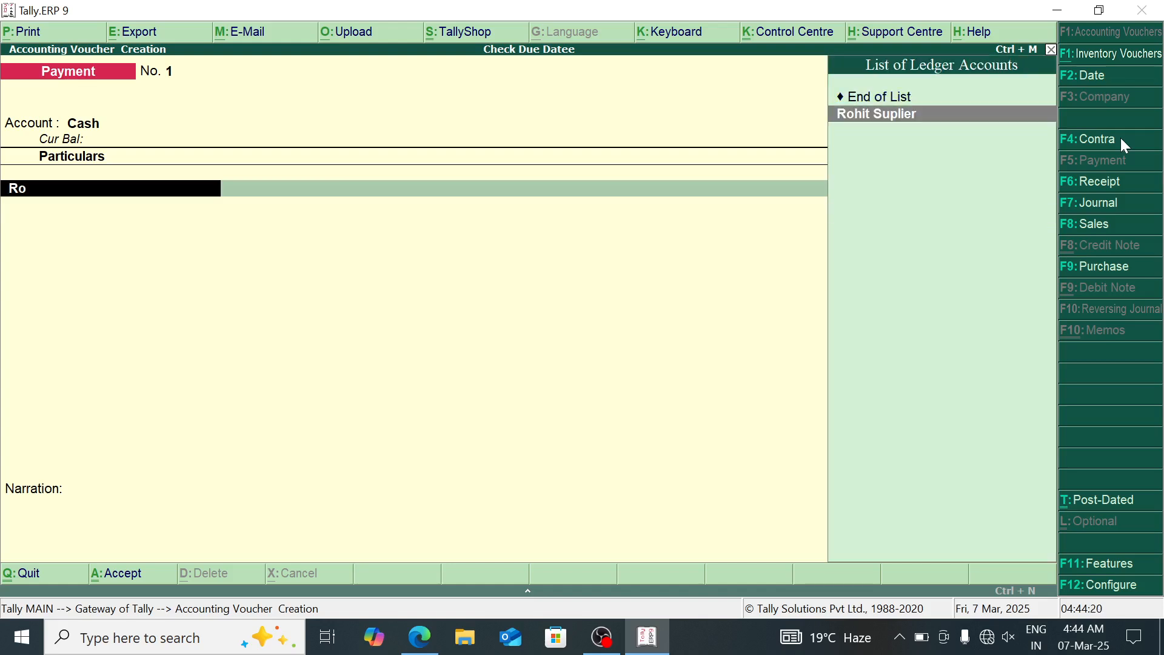
key(Return)
text(230)
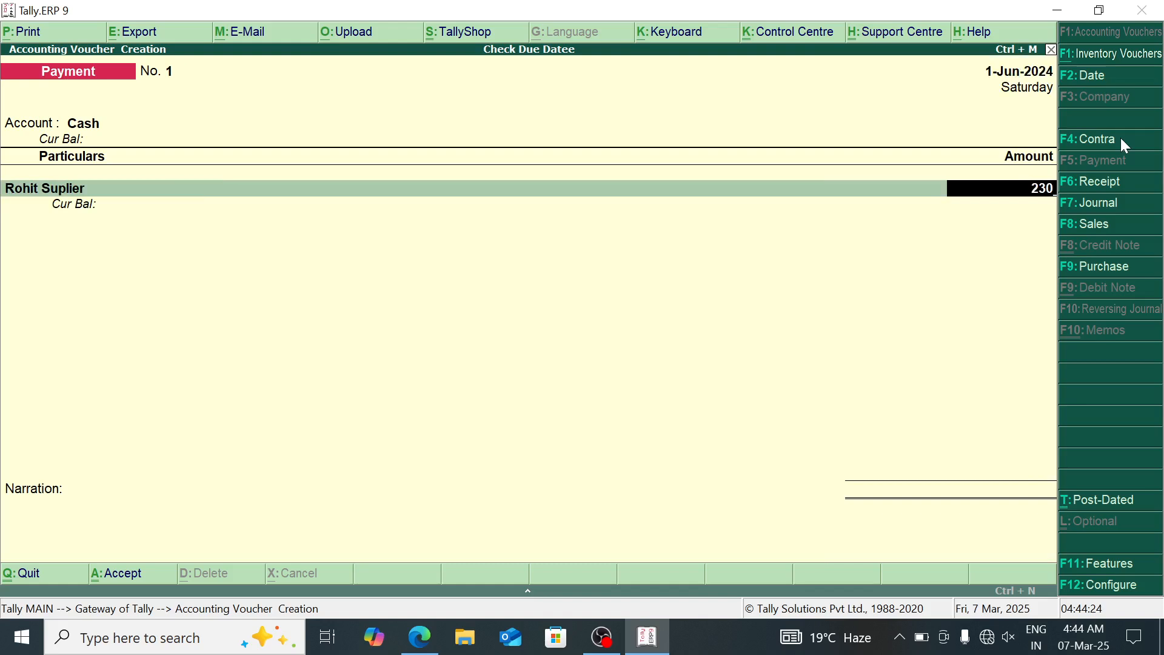
key(Return)
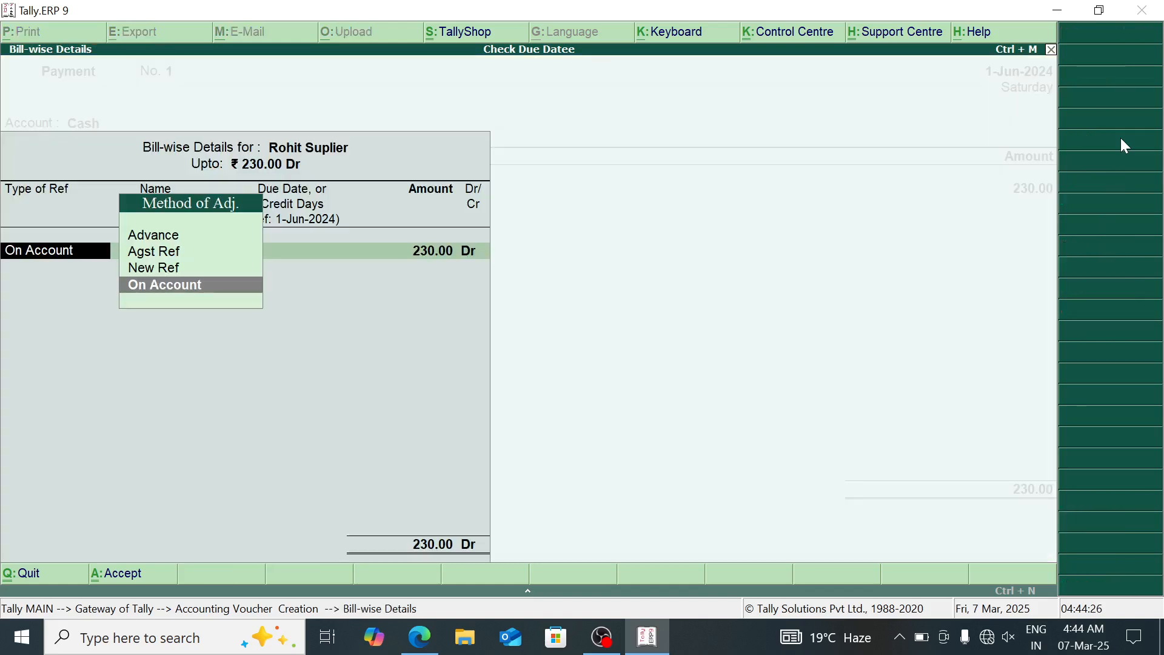
key(Up)
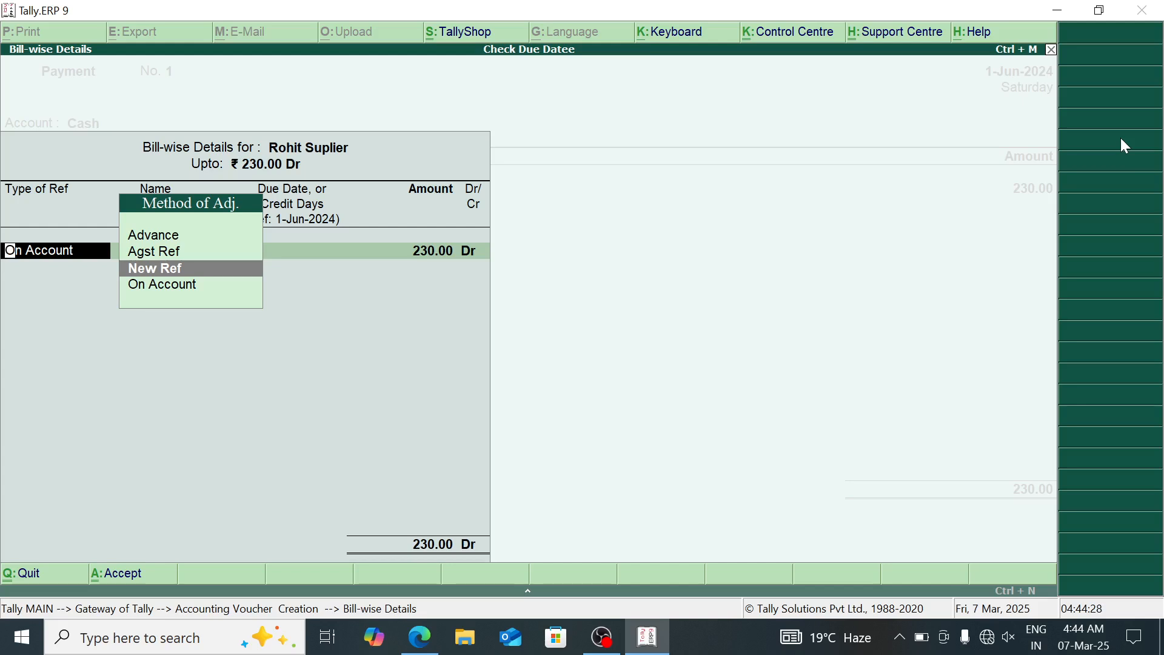
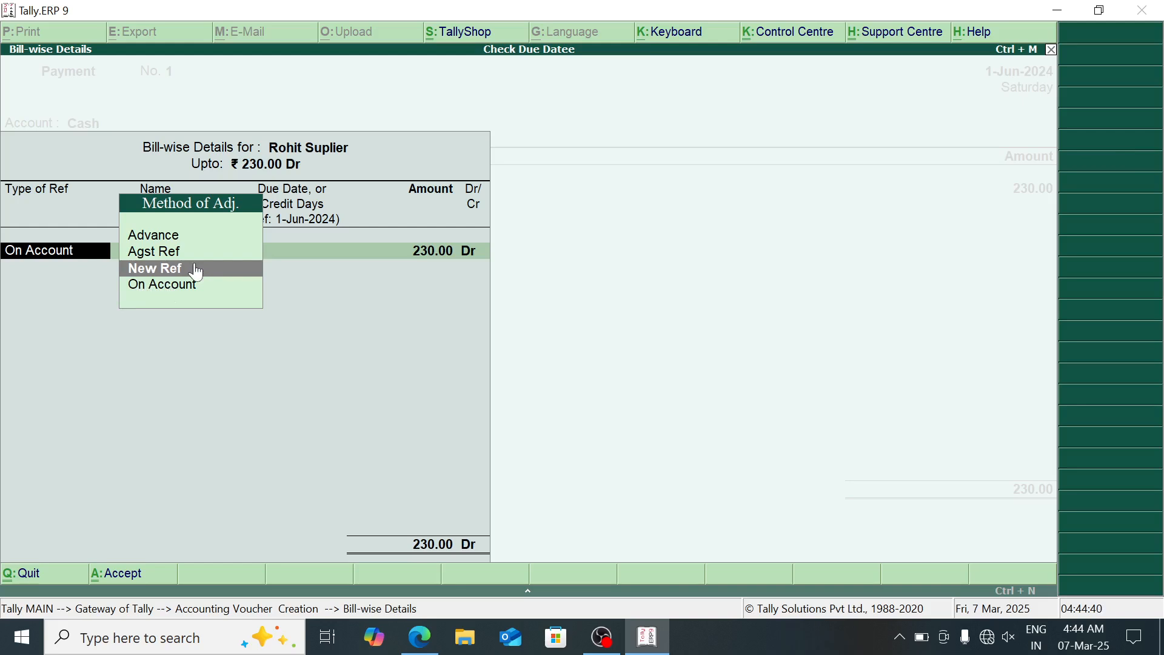
key(Escape)
key(Escape)
key(Return)
key(Escape)
key(Escape)
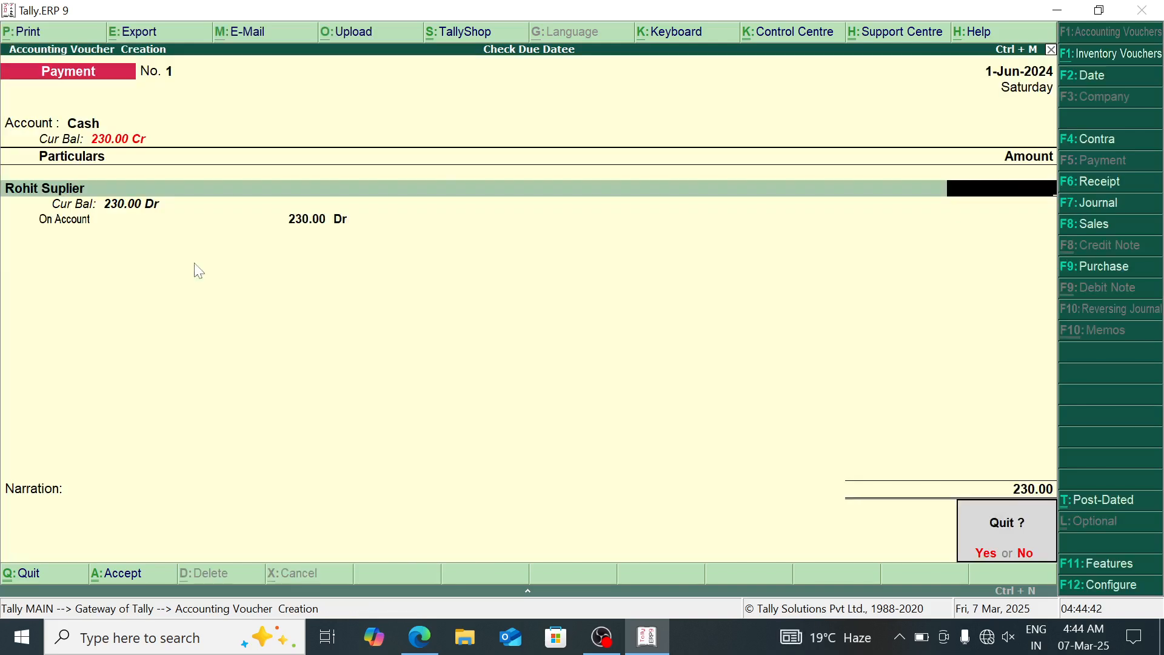
key(Return)
key(Return)
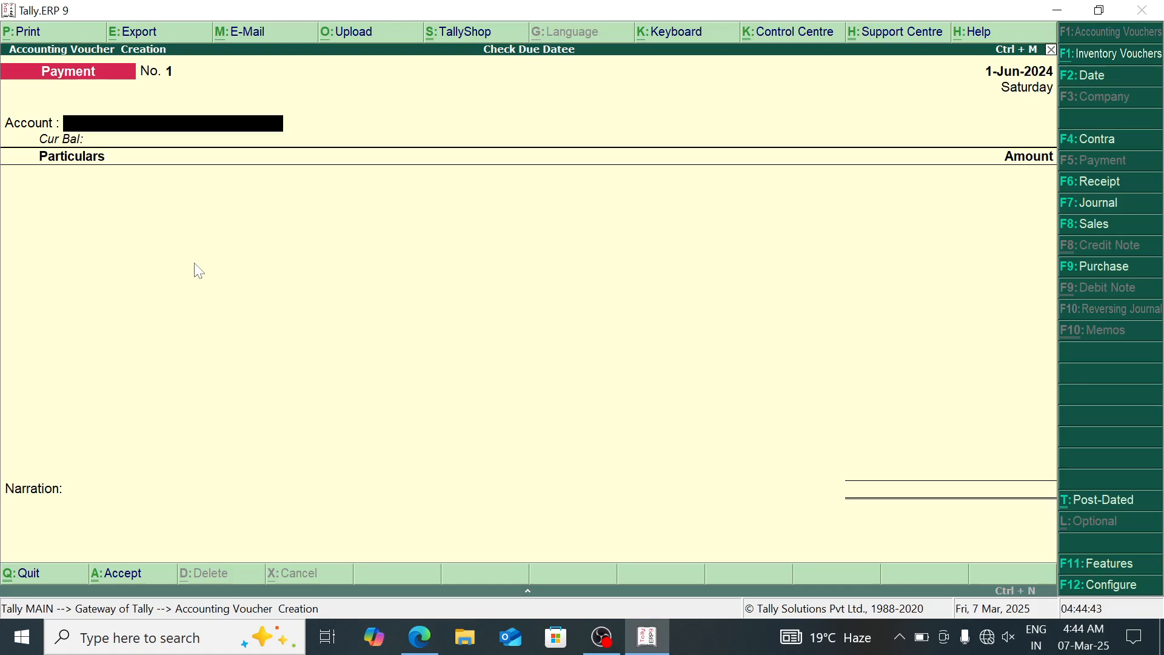
Step: Start a purchase voucher with the first listed supplier as party account and Purchase as the purchase ledger
click(1114, 271)
key(Return)
key(Return)
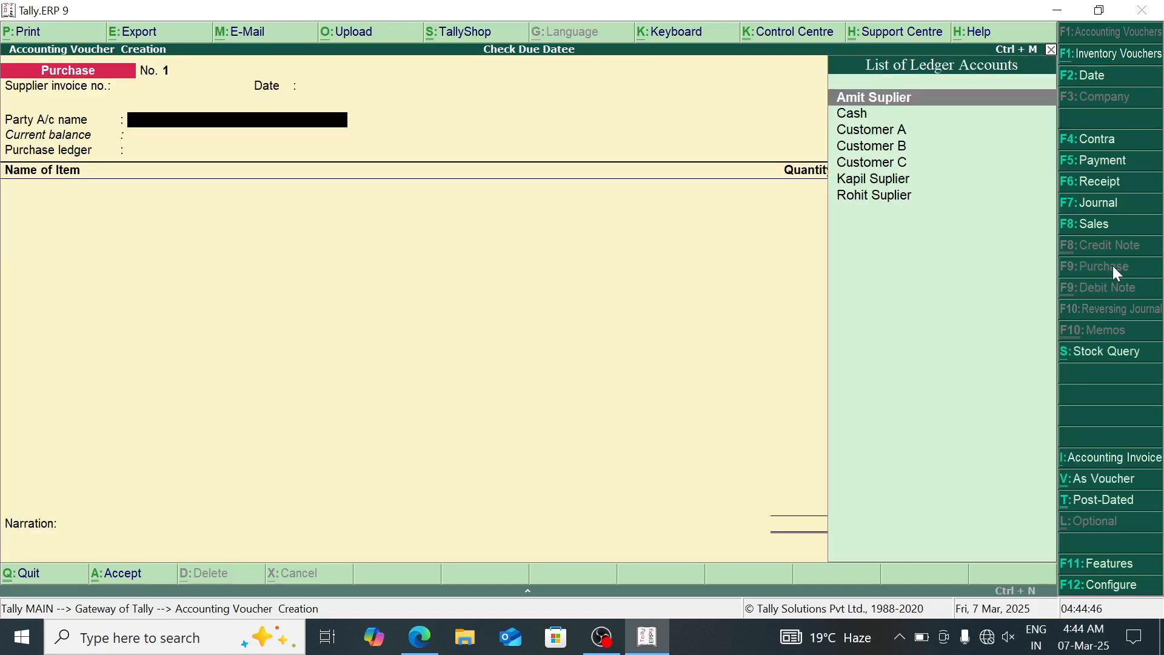
key(Return)
key(Return)
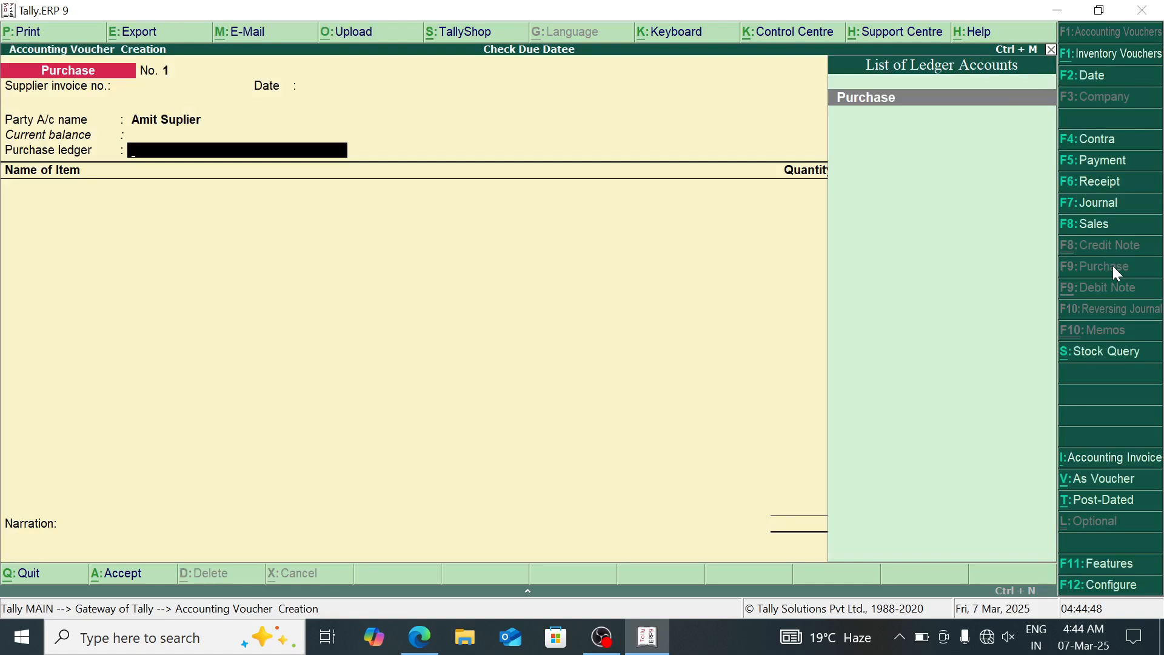
key(Return)
Step: Add Keyboard to the purchase voucher with a quantity of 19 pcs at a rate of 300
key(Down)
key(Return)
text(19)
key(Return)
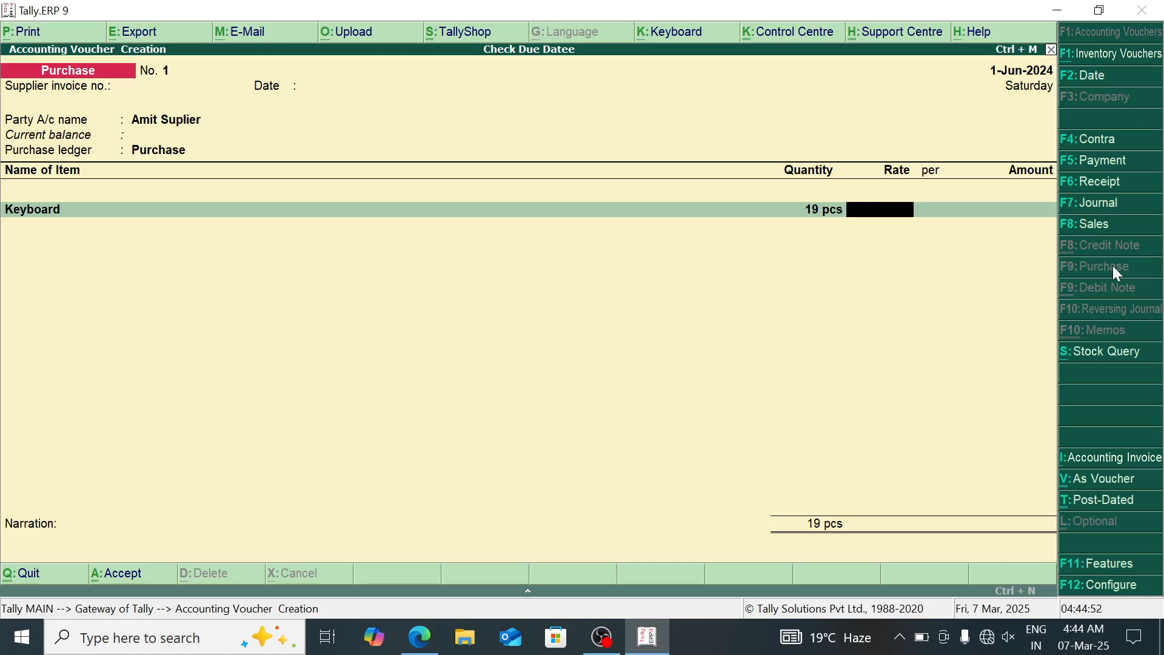
text(300)
key(Return)
key(Return)
key(Return)
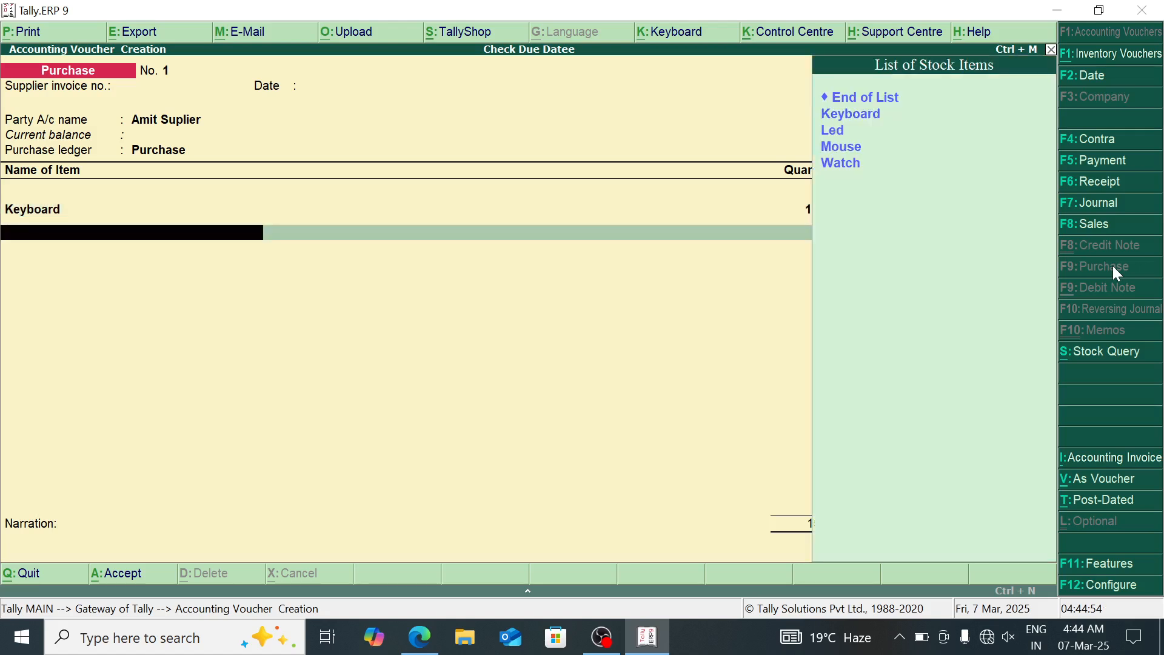
Step: Add Led to the purchase voucher with a quantity of 10 pcs at a rate of 2,000
key(Down)
key(Down)
key(Return)
text(10)
key(Return)
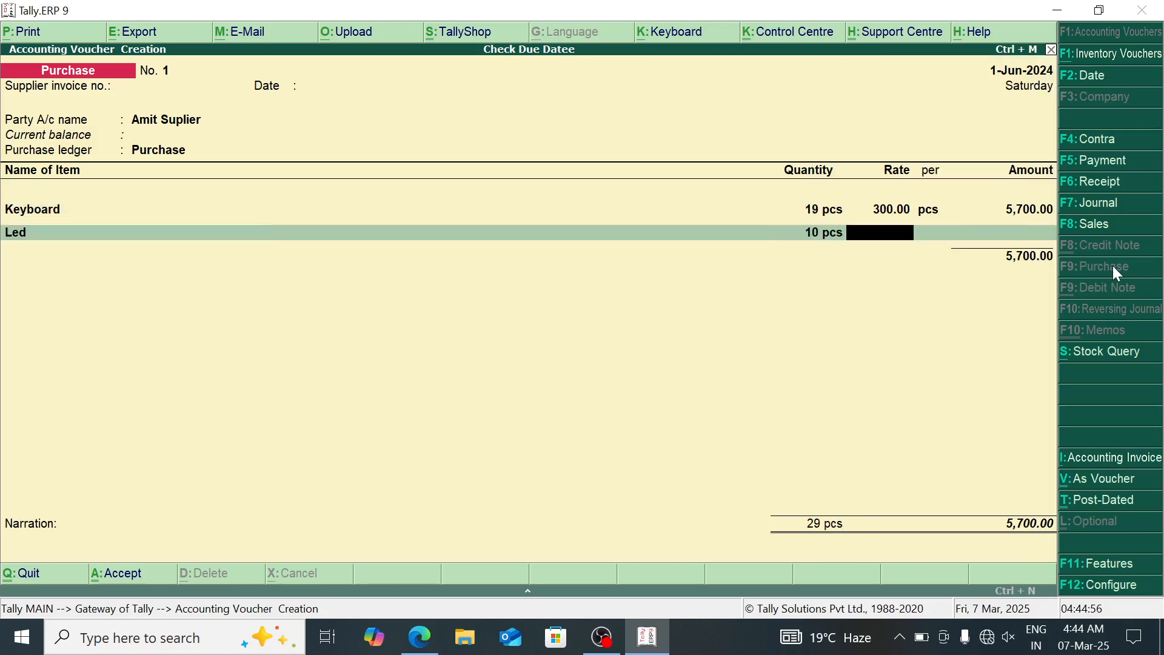
text(2000)
key(Return)
key(Return)
key(Return)
Step: Add Mouse to the purchase voucher with a quantity of 20 pcs at a rate of 150
key(Down)
key(Down)
key(Down)
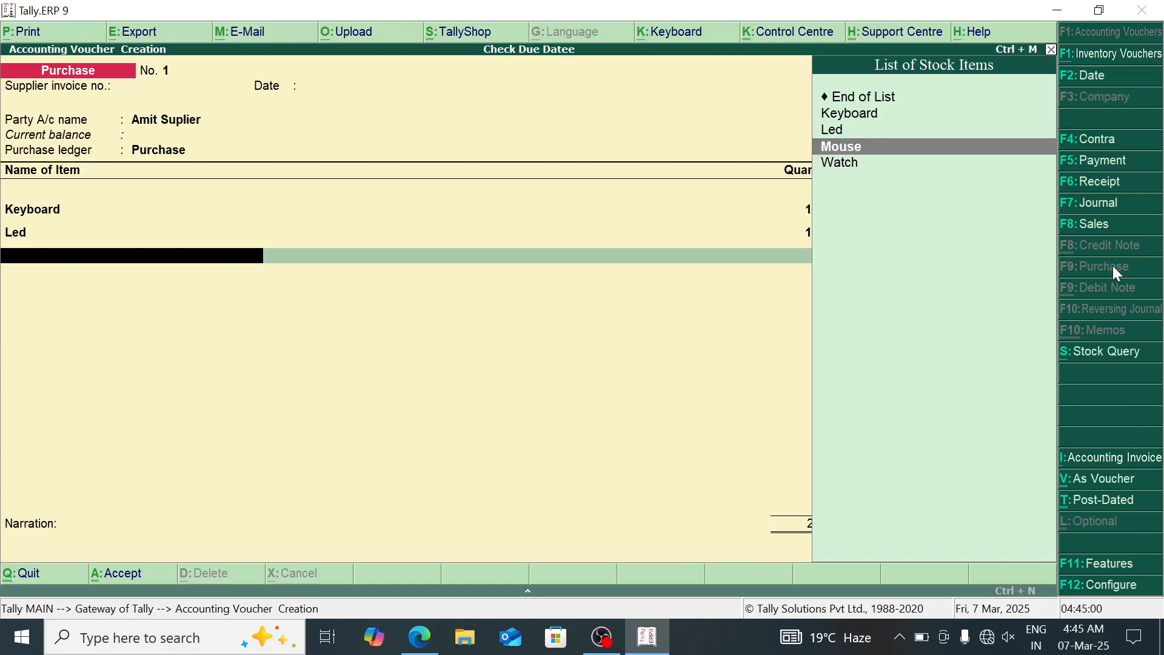
key(Return)
text(20)
key(Return)
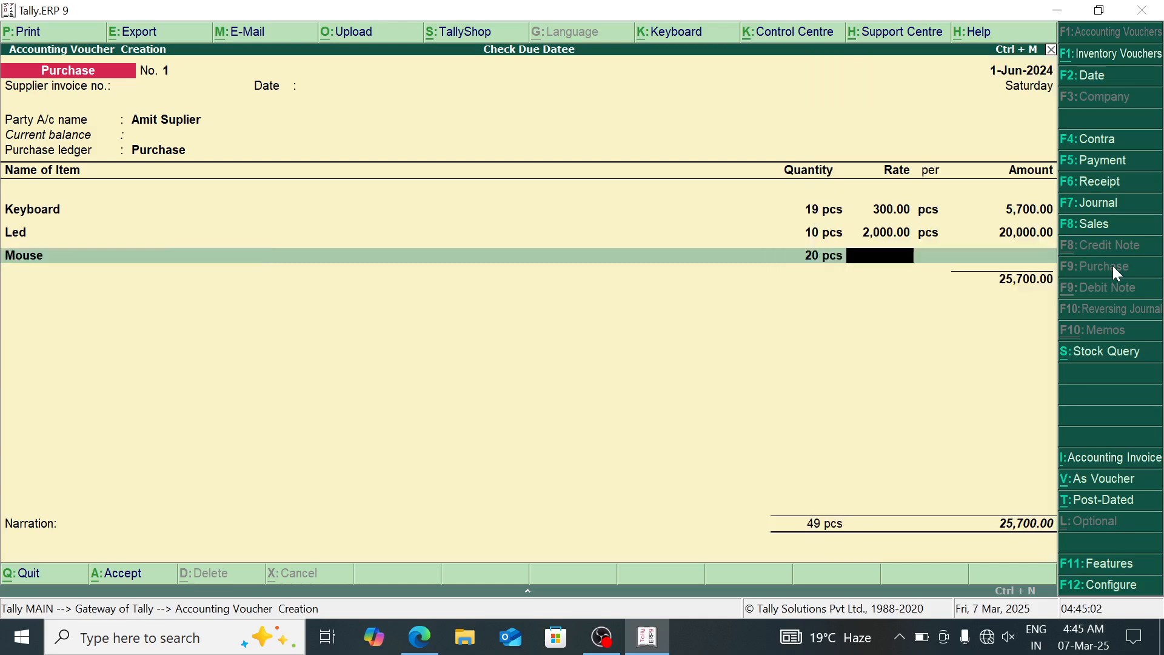
text(150)
key(Return)
key(Return)
Step: Add Watch to the purchase voucher with a quantity of 10 pcs at a rate of 233
key(Down)
key(Down)
key(Down)
key(Down)
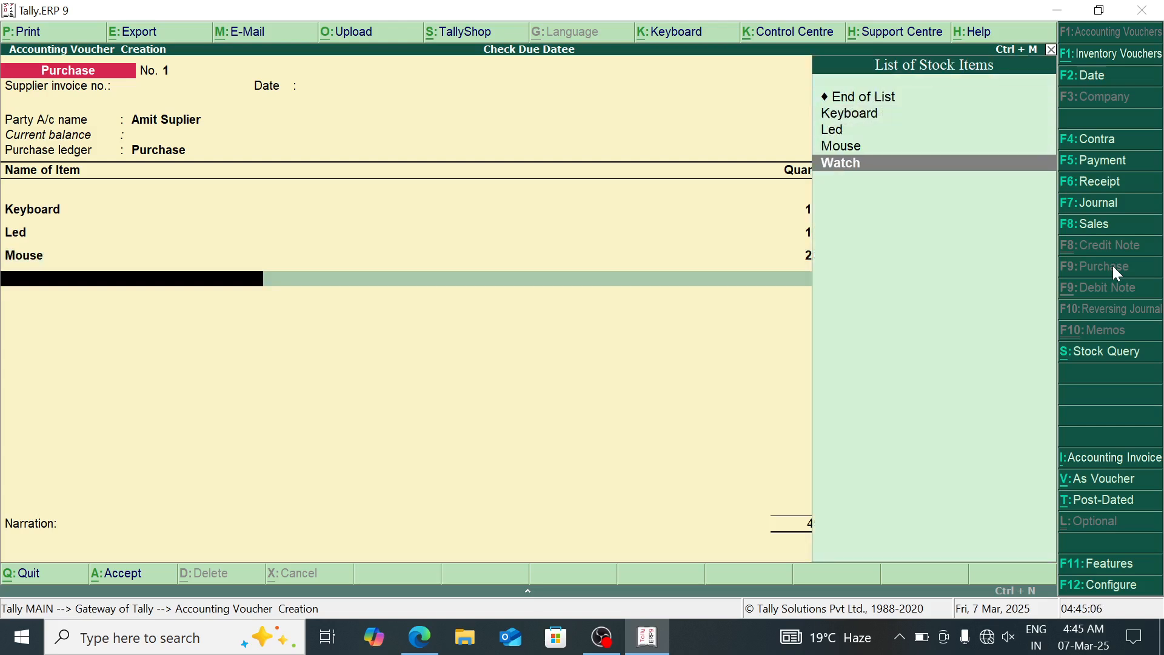
key(Return)
text(10)
key(Return)
text(23)
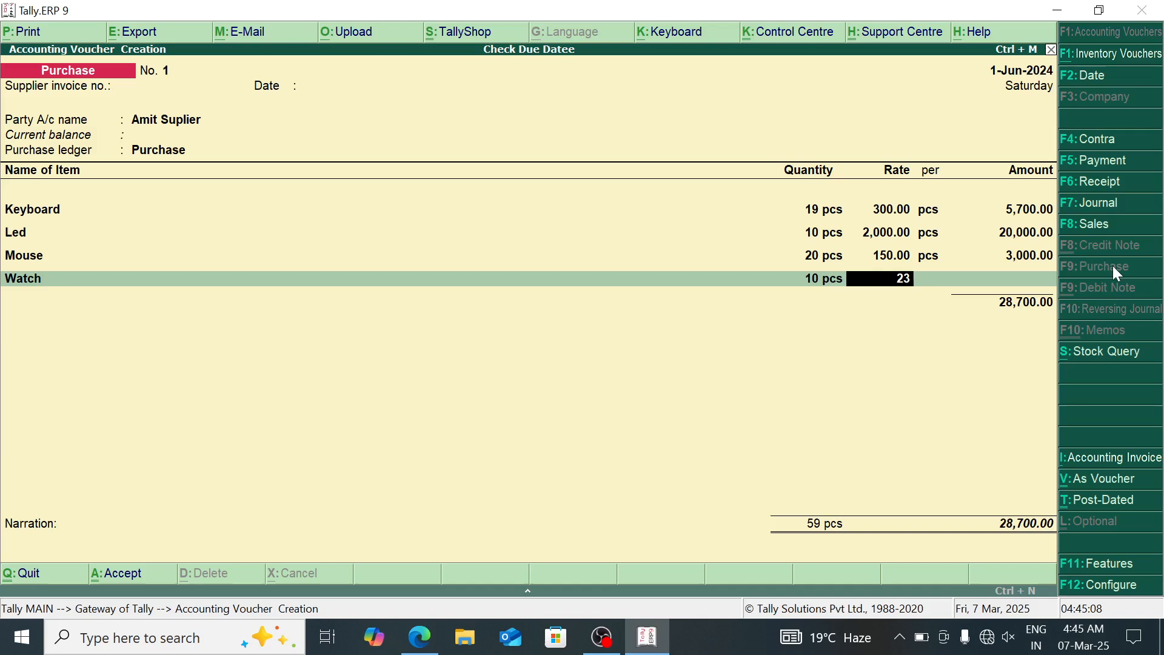
text(3)
key(Return)
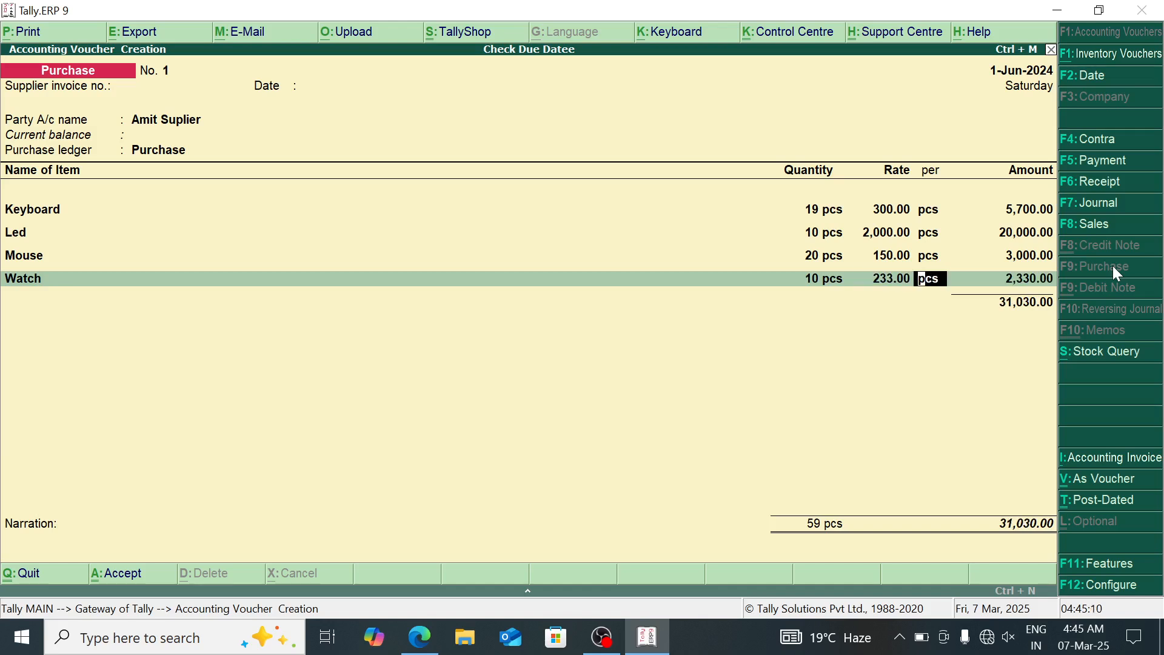
Step: Set the Led quantity in the purchase voucher to 2 pcs
click(809, 231)
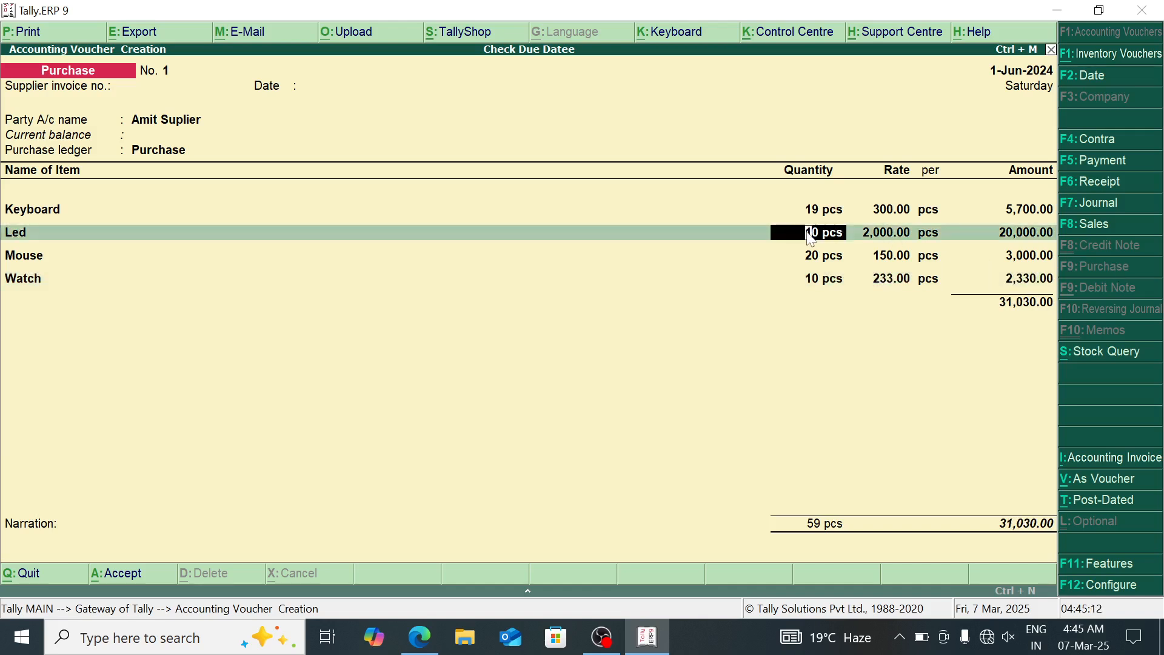
text(2)
key(Return)
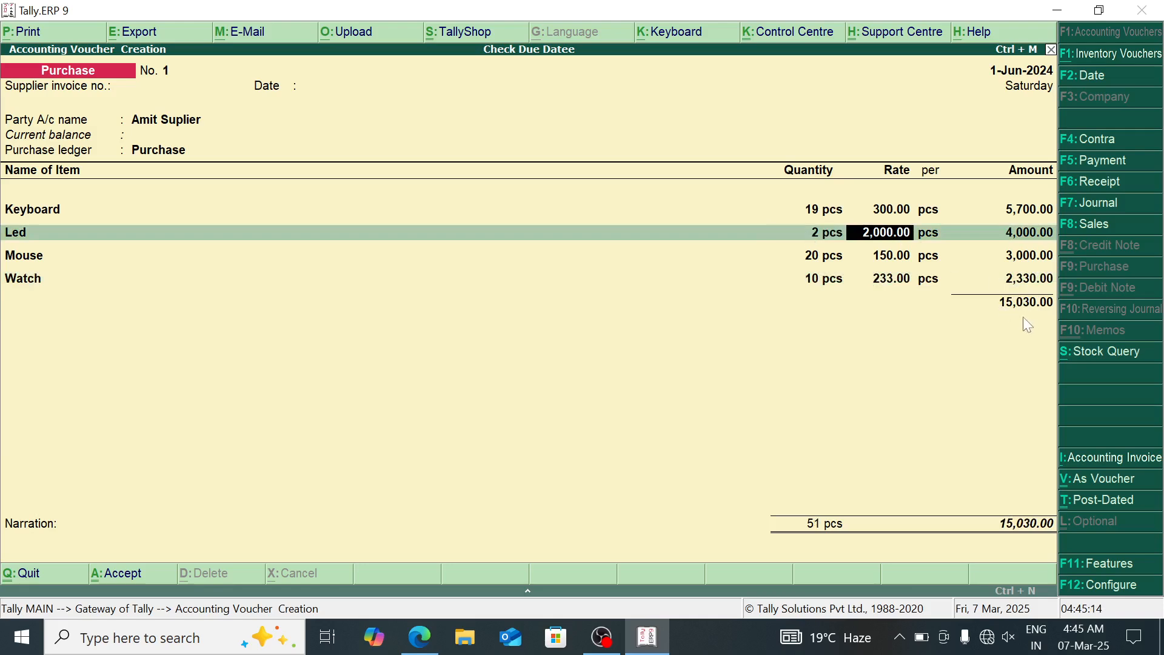
Step: Keep the remaining item entries, end the item list and accept purchase voucher 1
key(Return)
key(Return)
key(Return)
key(Return)
key(Return)
key(Return)
key(Return)
key(Return)
key(Return)
key(Return)
key(Return)
key(Return)
key(Return)
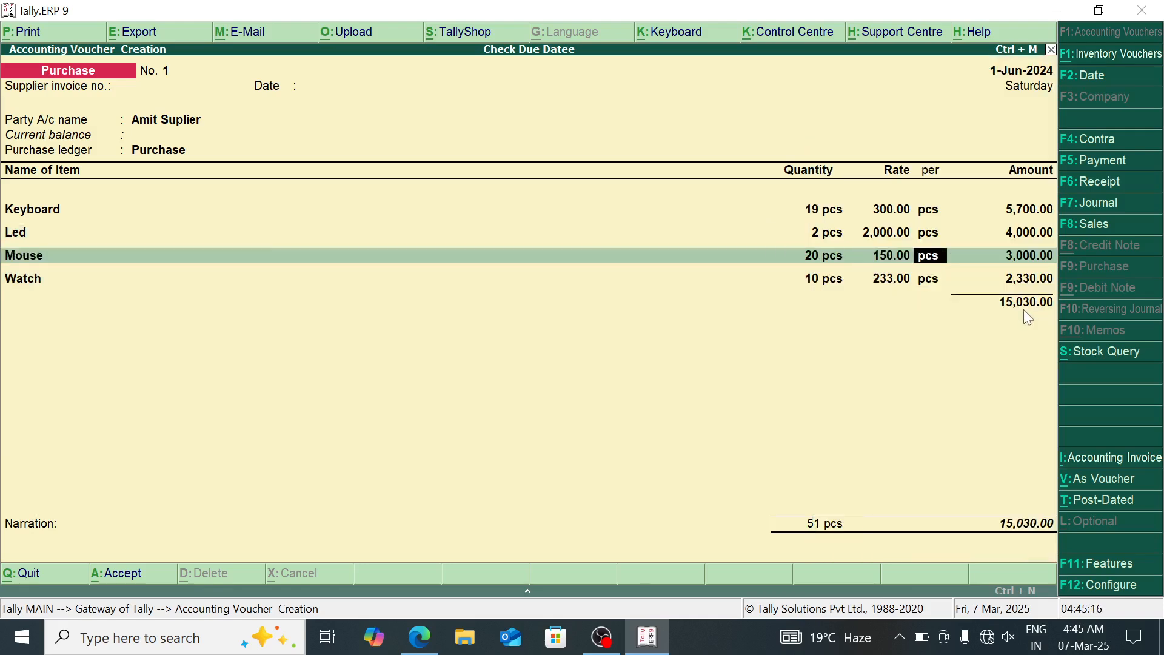
key(Return)
key(Return)
key(Return)
key(Return)
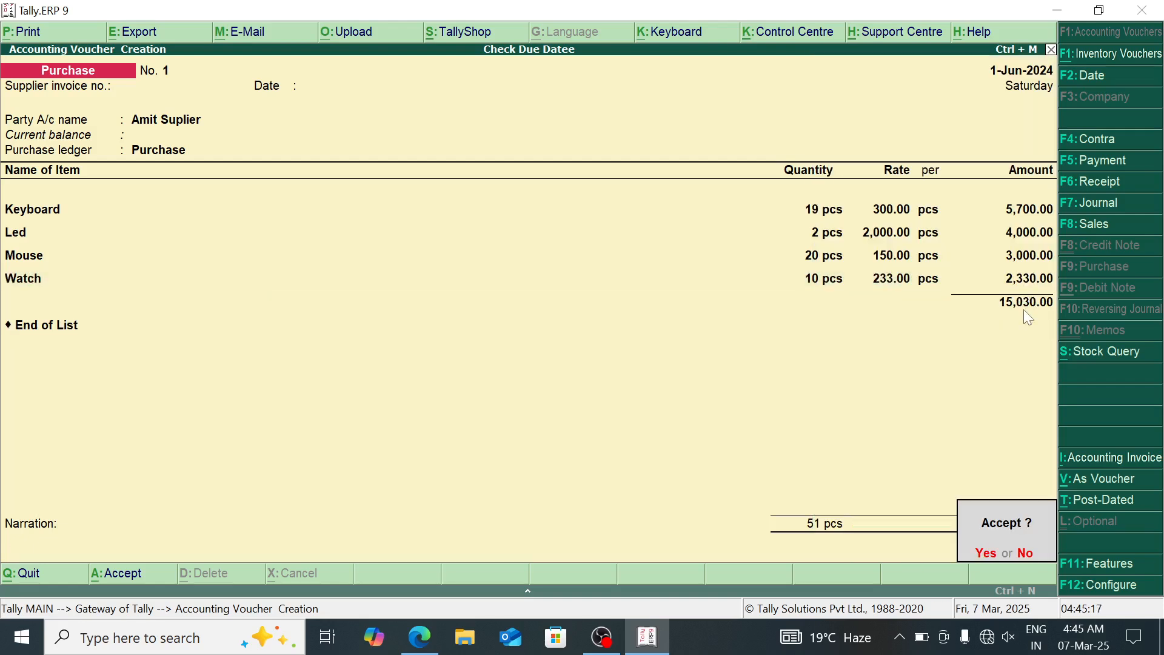
key(Return)
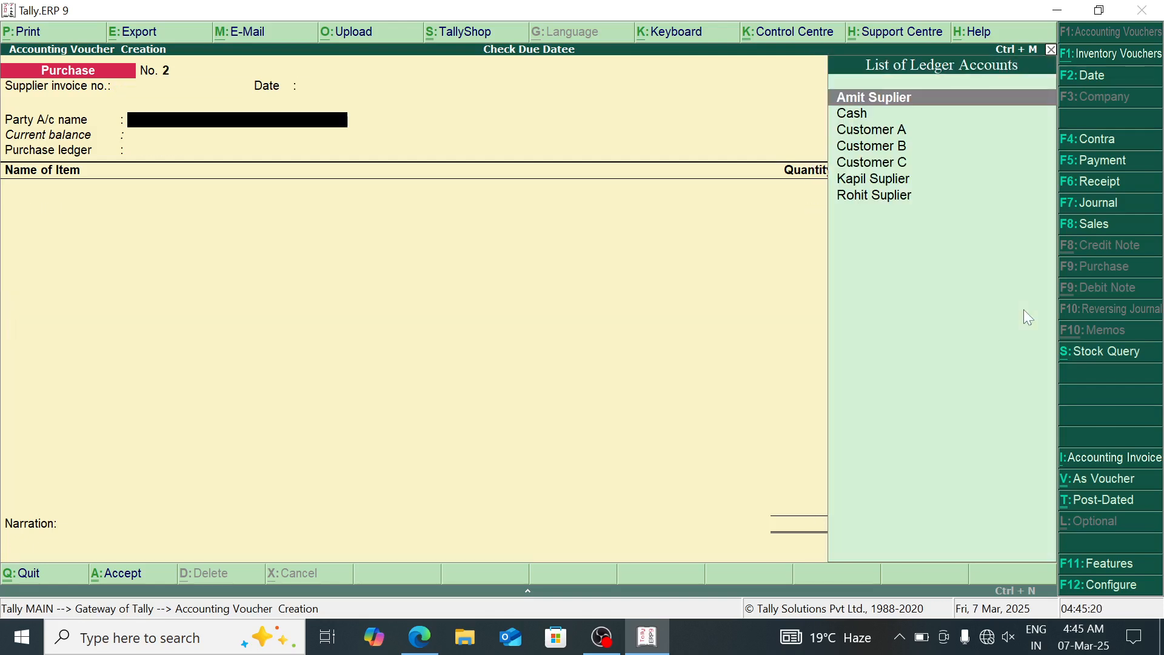
Step: Choose the first supplier as party of purchase voucher 2, keep the party details and use the Purchase ledger
key(Return)
key(Return)
key(Return)
key(Return)
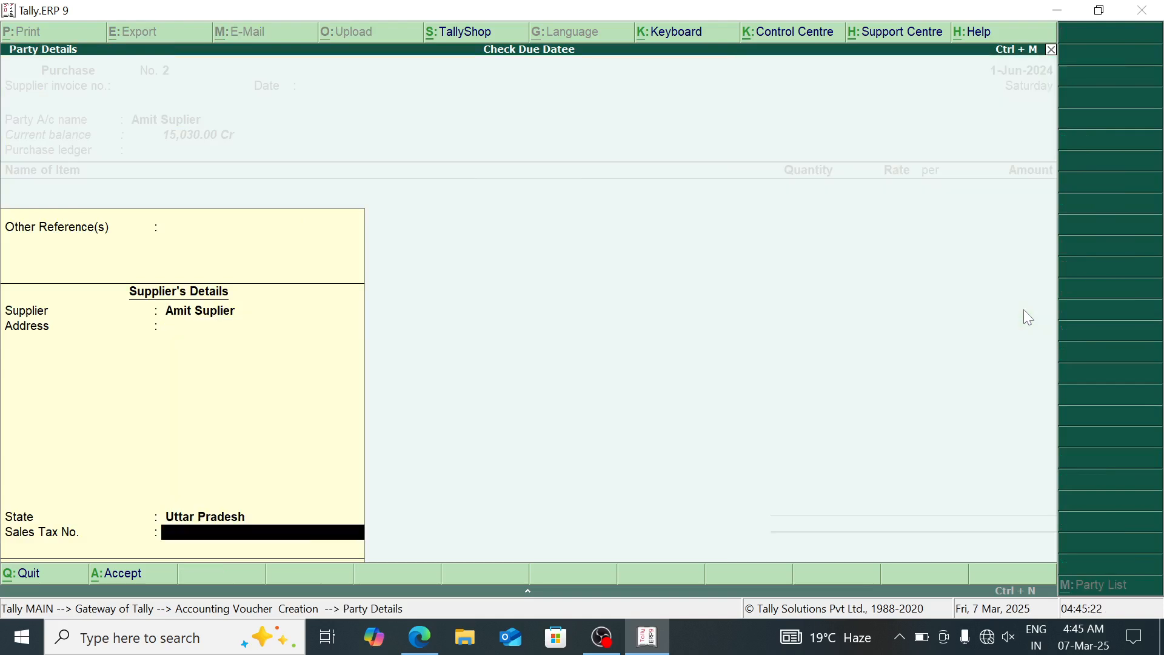
key(Return)
key(Return)
Step: Add Keyboard to purchase voucher 2 with a quantity of 32 pcs at a rate of 300
key(Down)
key(Return)
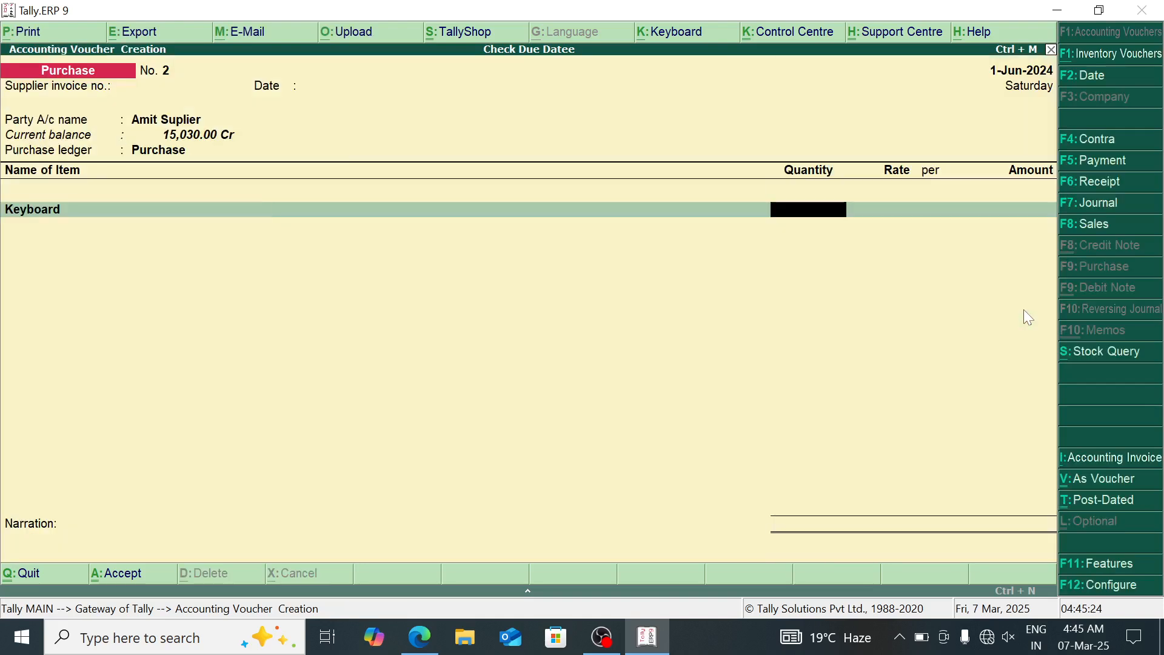
text(32)
key(Return)
key(Return)
key(Return)
key(Return)
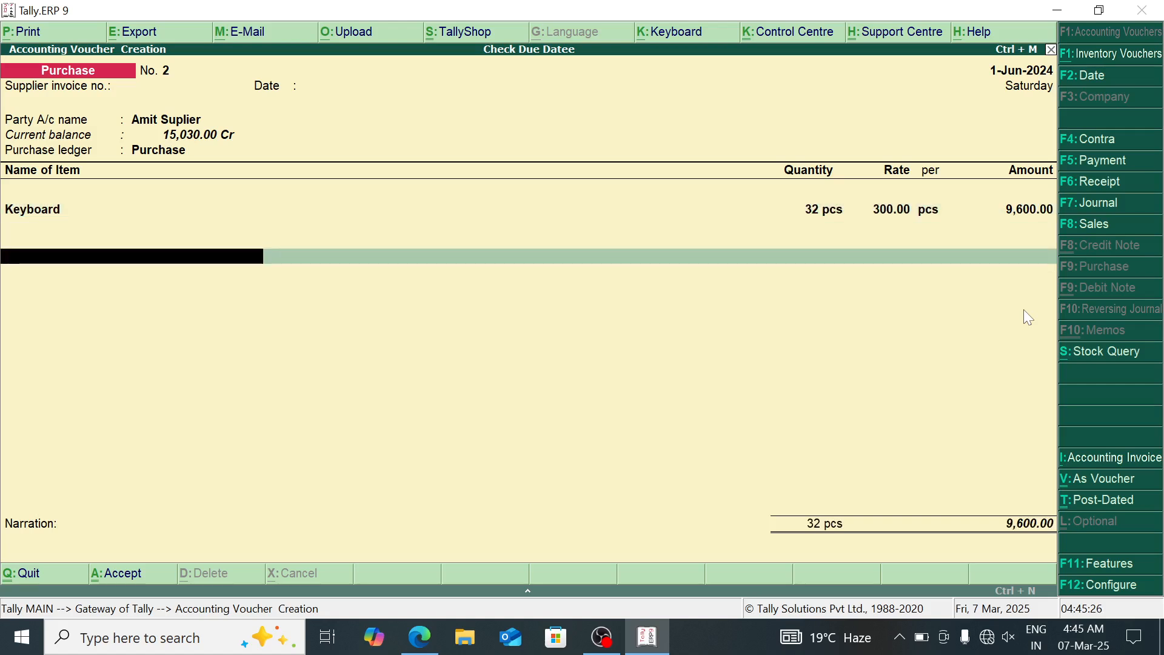
Step: Add Led to purchase voucher 2 with a quantity of 3 pcs at a rate of 2,000 and accept the voucher
key(BackSpace)
key(Return)
key(Up)
key(Up)
key(Up)
key(Return)
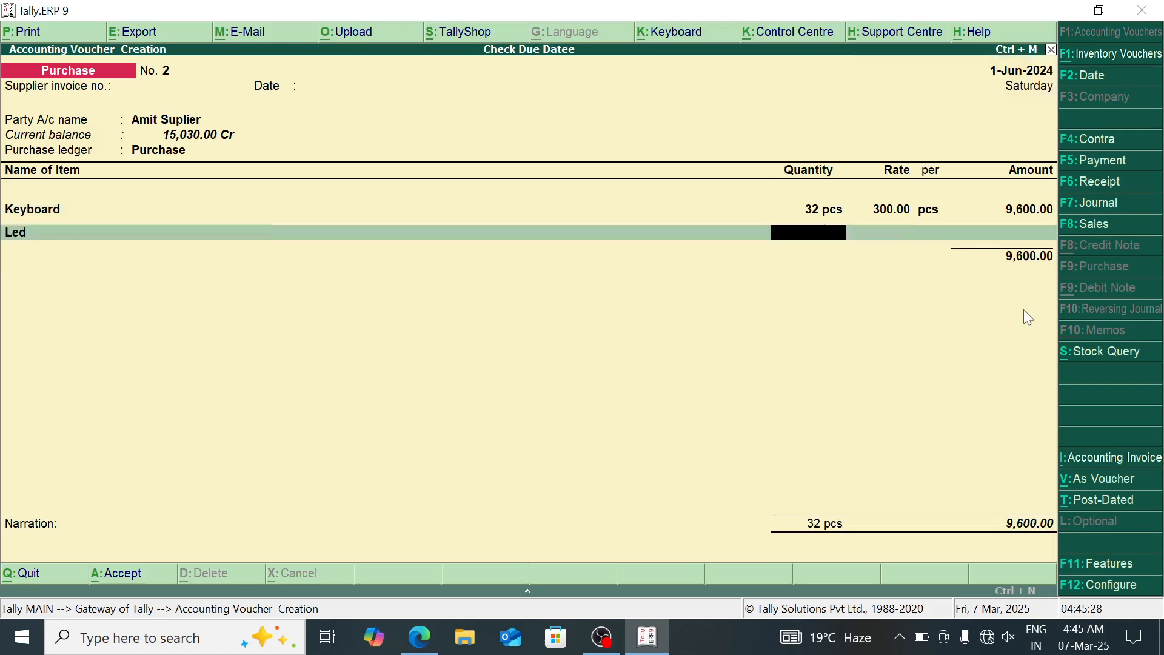
text(3)
key(Return)
key(Return)
key(Return)
key(Return)
key(Return)
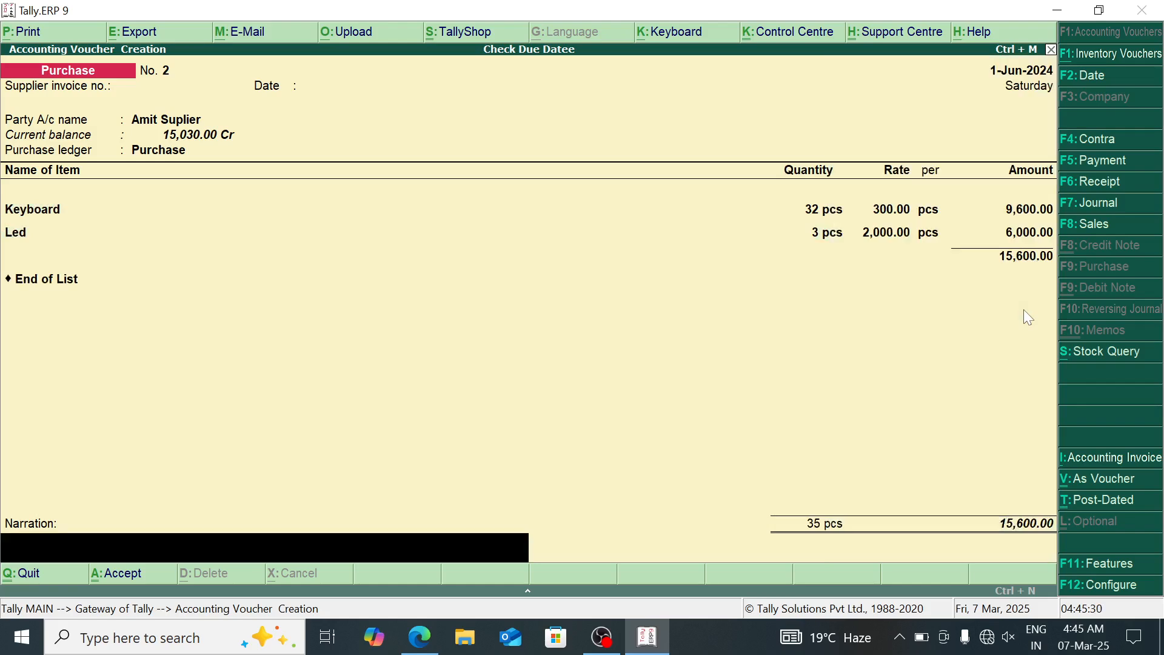
key(Return)
key(Return)
Step: Choose the first supplier as party of purchase voucher 3, keep the party details and use the Purchase ledger
key(Return)
key(Return)
key(Return)
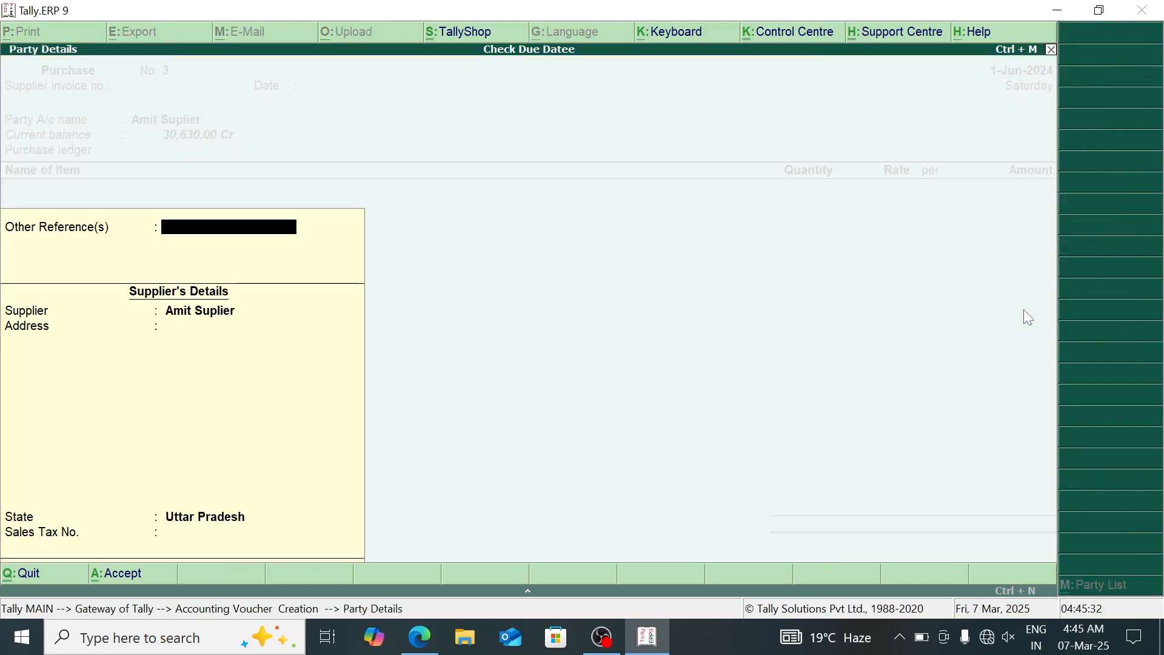
key(Return)
key(Return)
key(Return)
key(Return)
key(Return)
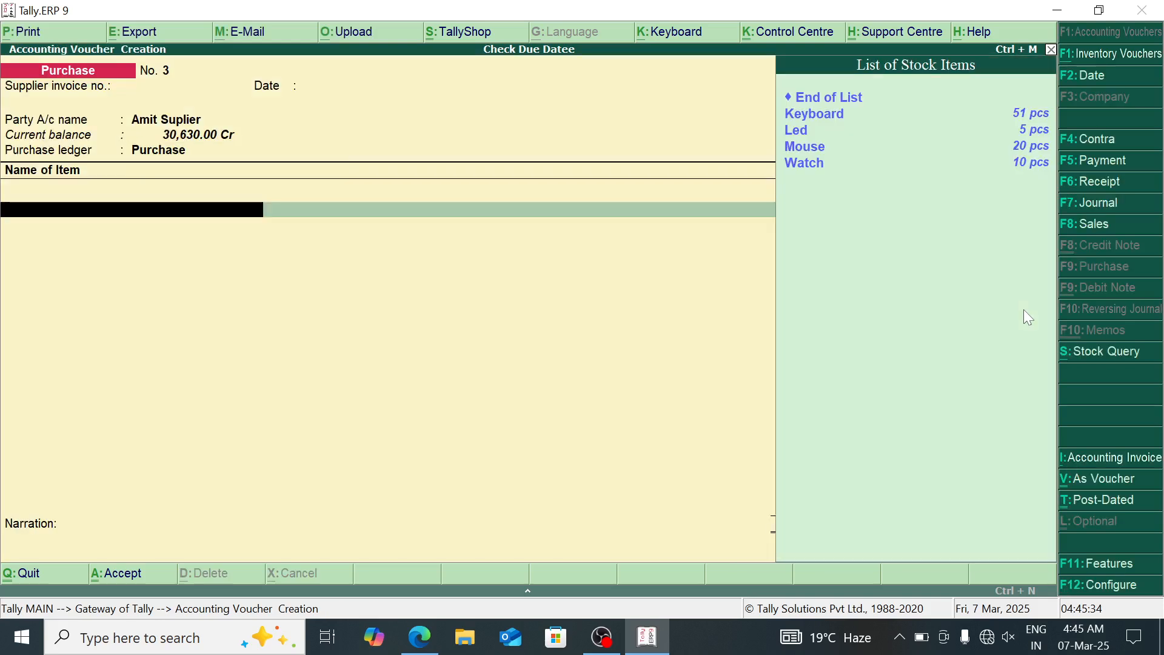
Step: Add Watch to purchase voucher 3 with a quantity of 43 pcs at a rate of 233
key(Down)
key(Down)
key(Down)
key(Down)
key(Return)
text(43)
key(Return)
key(Return)
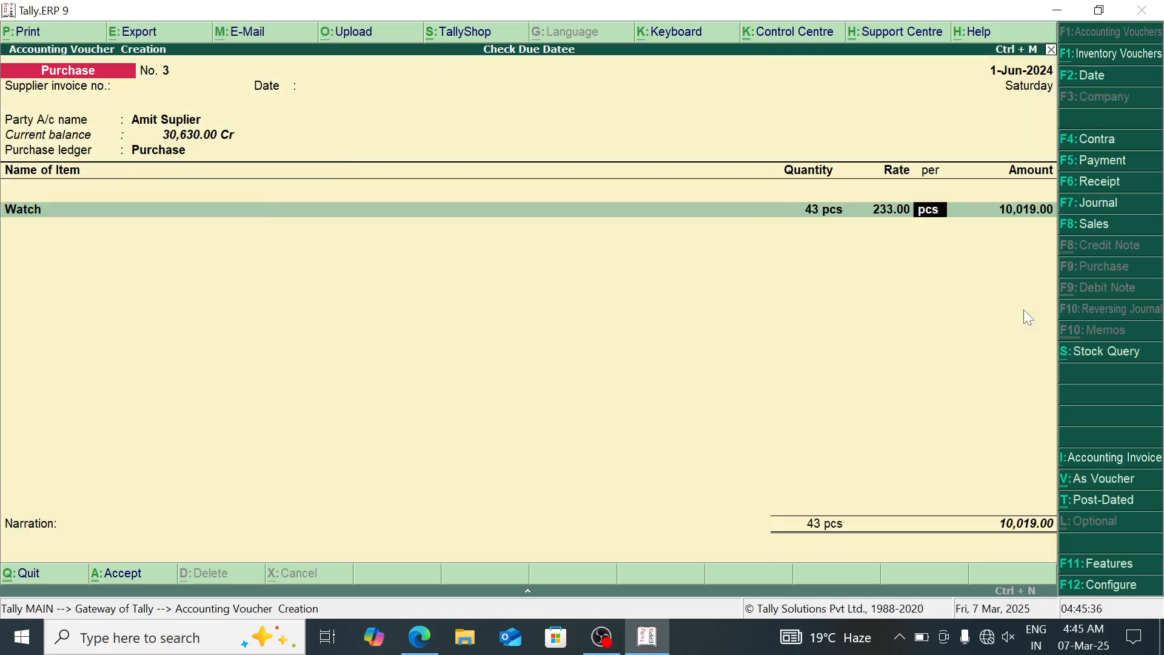
key(Return)
Step: End the item list and accept purchase voucher 3 without a narration
key(Return)
key(Return)
key(Return)
key(Return)
key(Return)
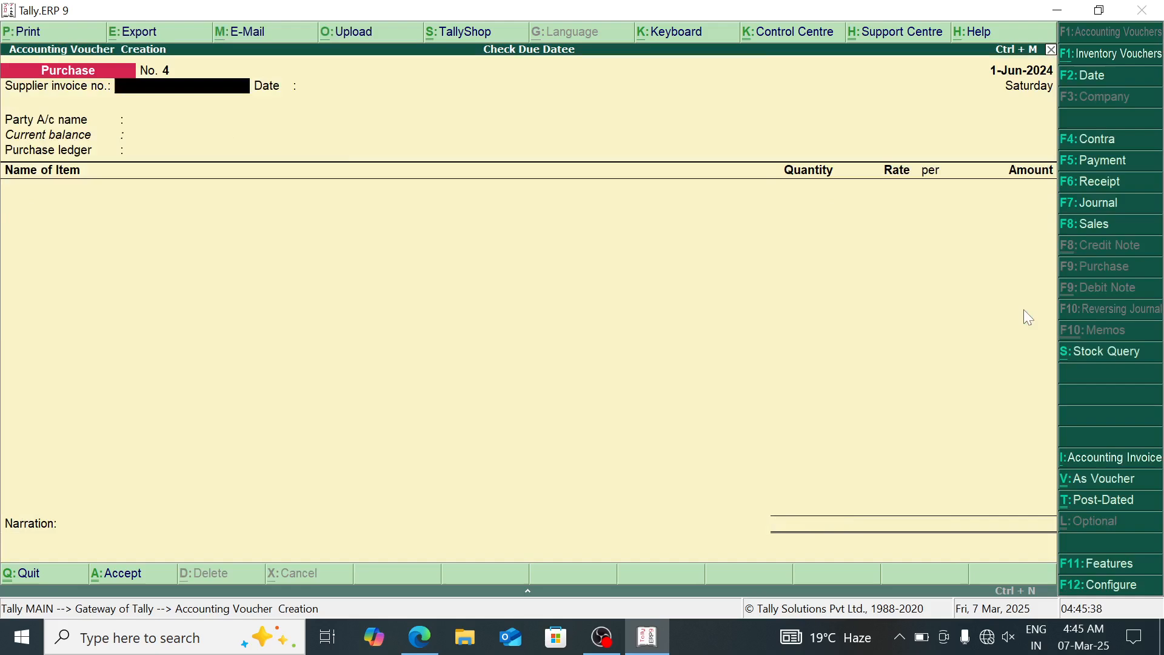
Step: Choose the first supplier as party of purchase voucher 4, keep the party details and use the Purchase ledger
key(Return)
key(Return)
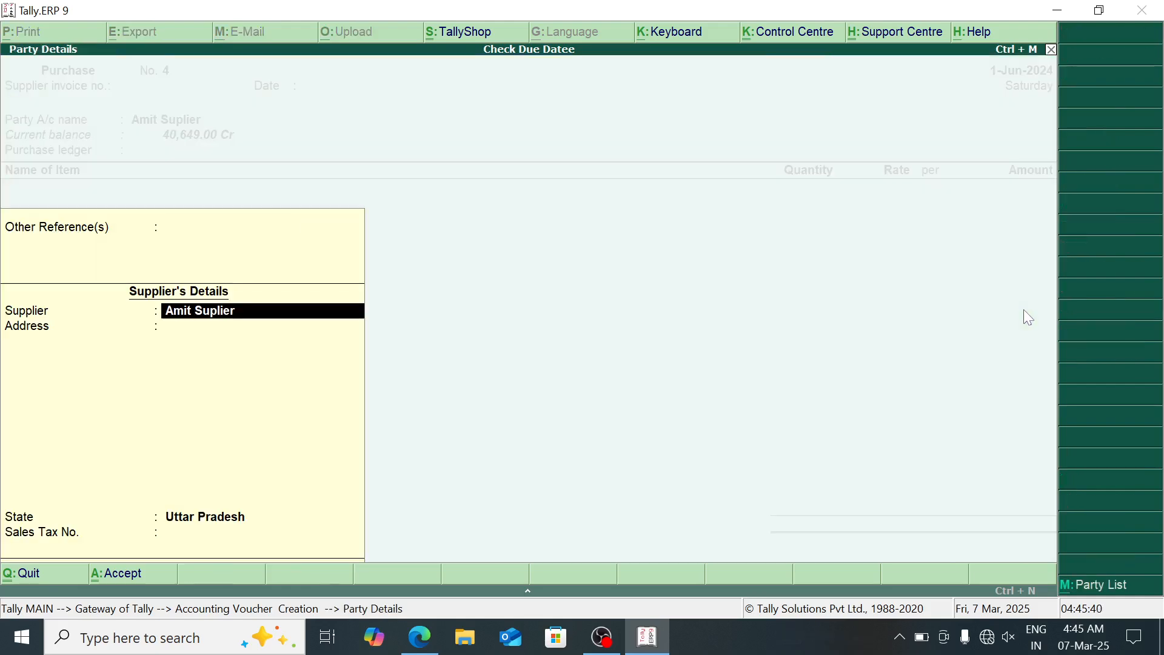
key(Return)
key(Return)
key(Return)
key(Return)
key(Return)
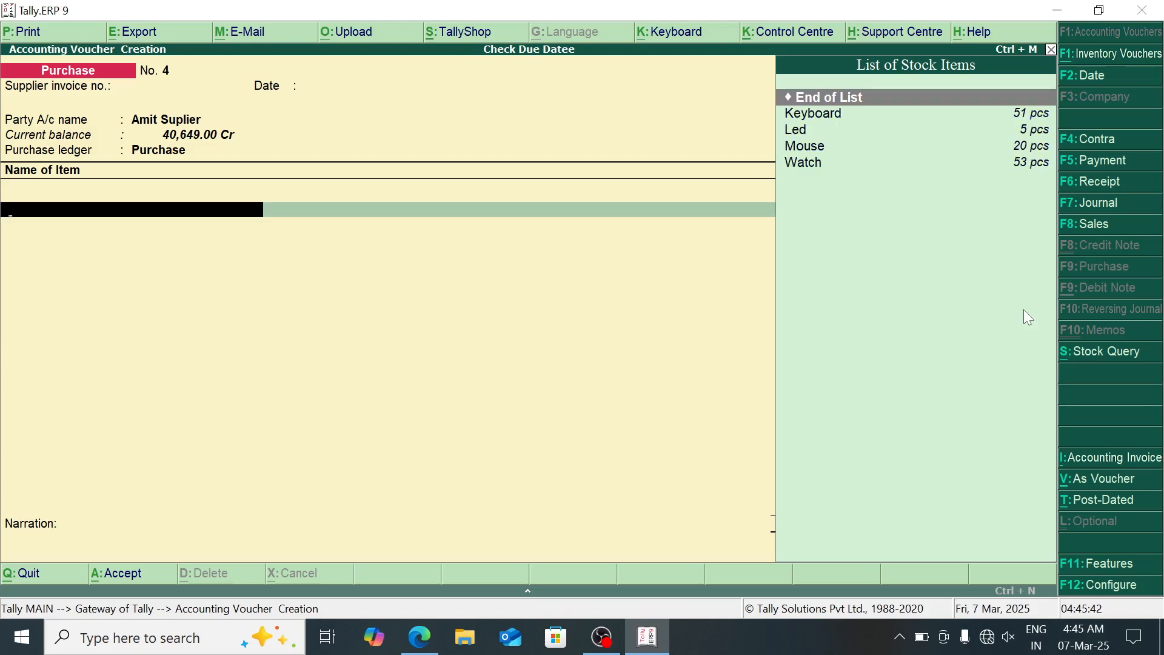
Step: Add Mouse to purchase voucher 4 with a quantity of 55 pcs at a rate of 150
key(Down)
key(Down)
key(Down)
key(Return)
key(Return)
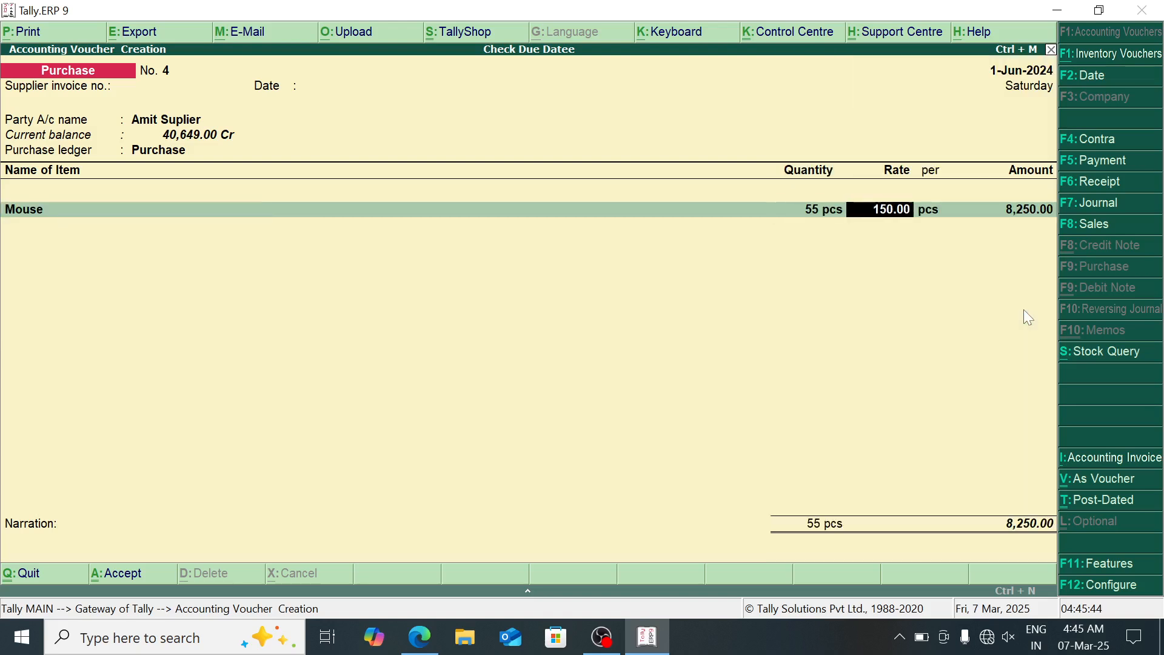
key(Return)
key(Return)
Step: Add Led to purchase voucher 4 with a quantity of 1 pcs at a rate of 2,000
key(Down)
key(Return)
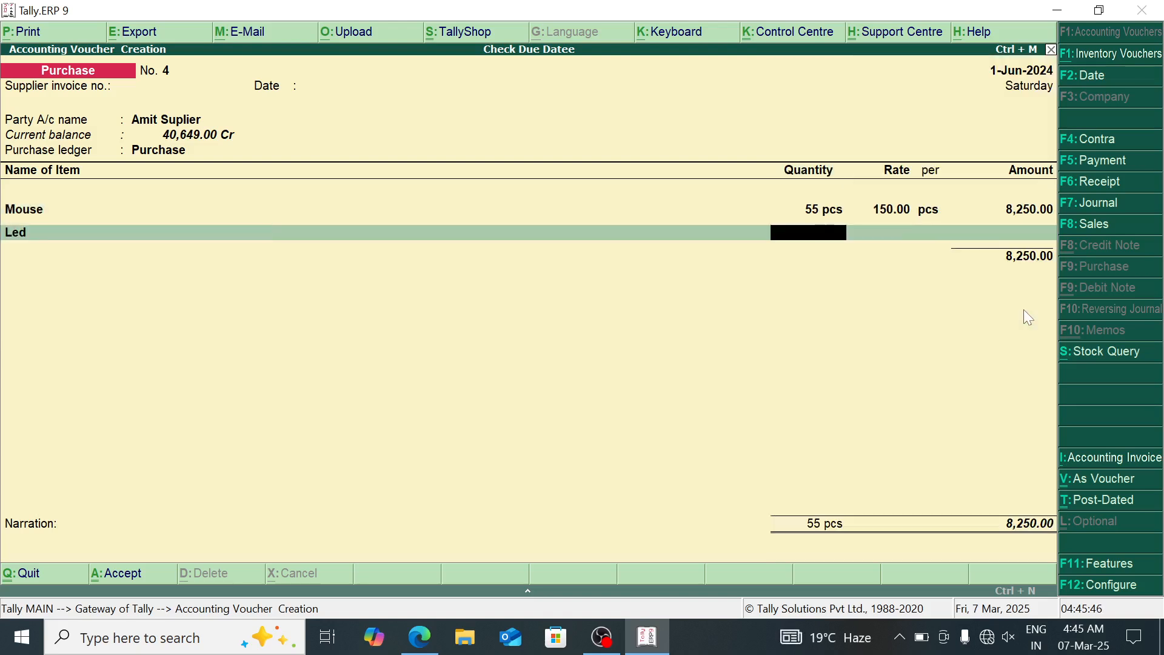
text(1)
key(Return)
key(Return)
key(Return)
Step: Accept purchase voucher 4 without a narration and leave voucher creation
key(Return)
key(Return)
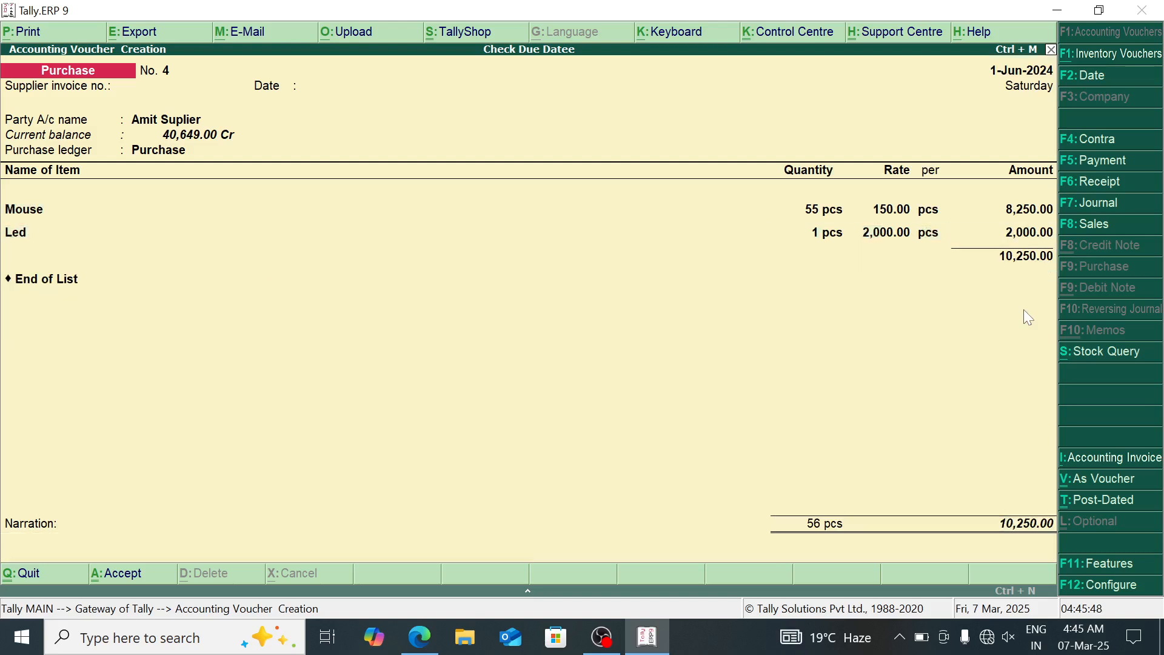
key(Return)
key(Return)
key(Escape)
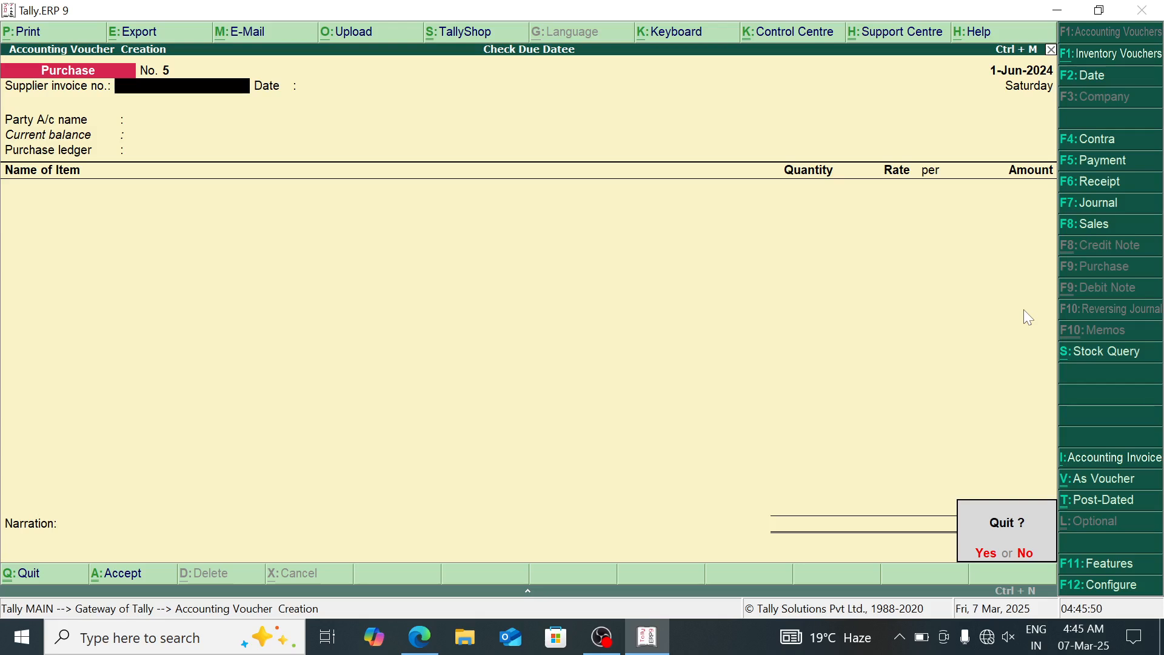
key(Return)
Step: Review the entered purchase vouchers in the Day Book for 1 June 2024 and close the report
key(Down)
key(Down)
key(Down)
key(Down)
key(Down)
key(Down)
key(Down)
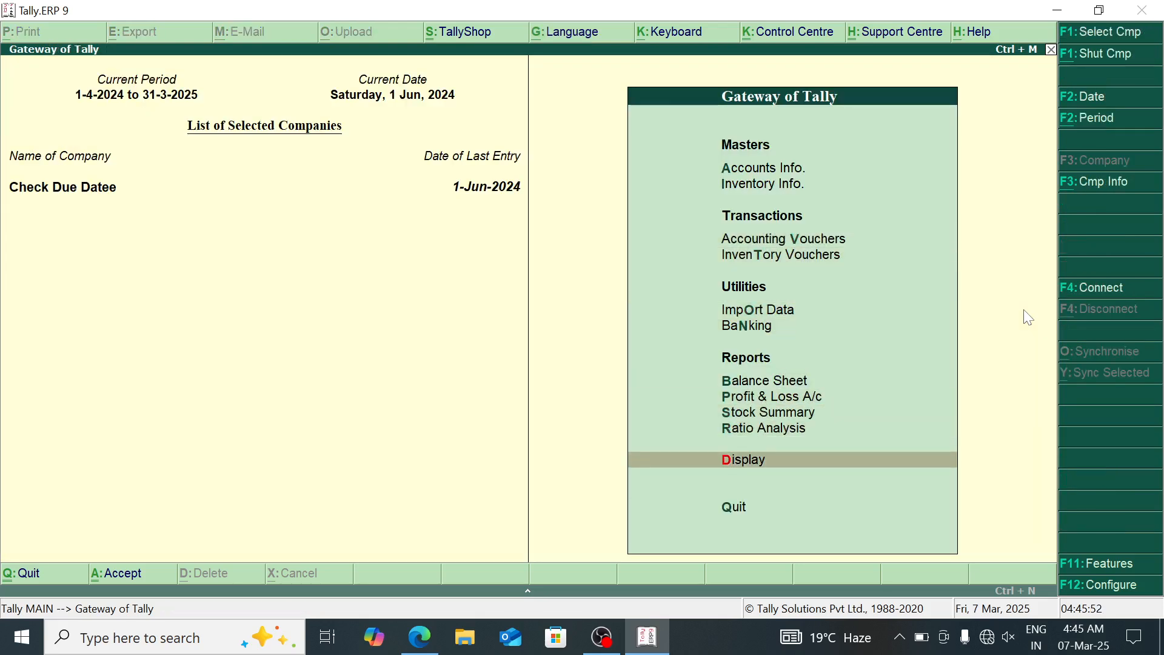
key(Return)
key(Down)
key(Return)
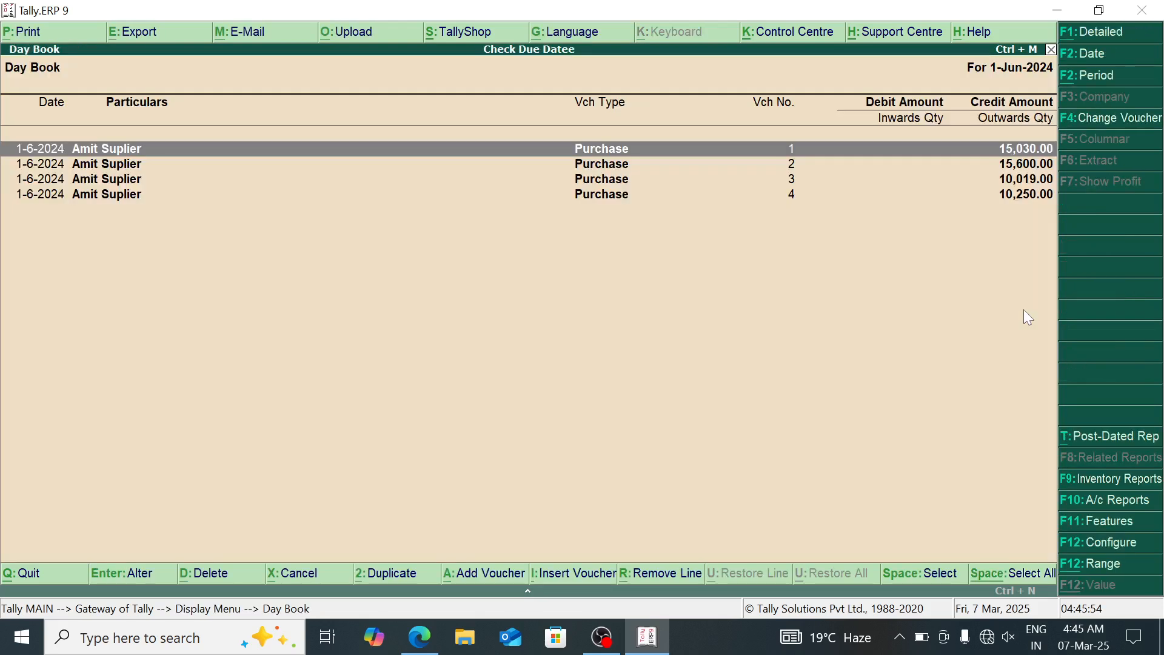
key(Down)
key(Up)
key(F2)
key(Return)
key(Escape)
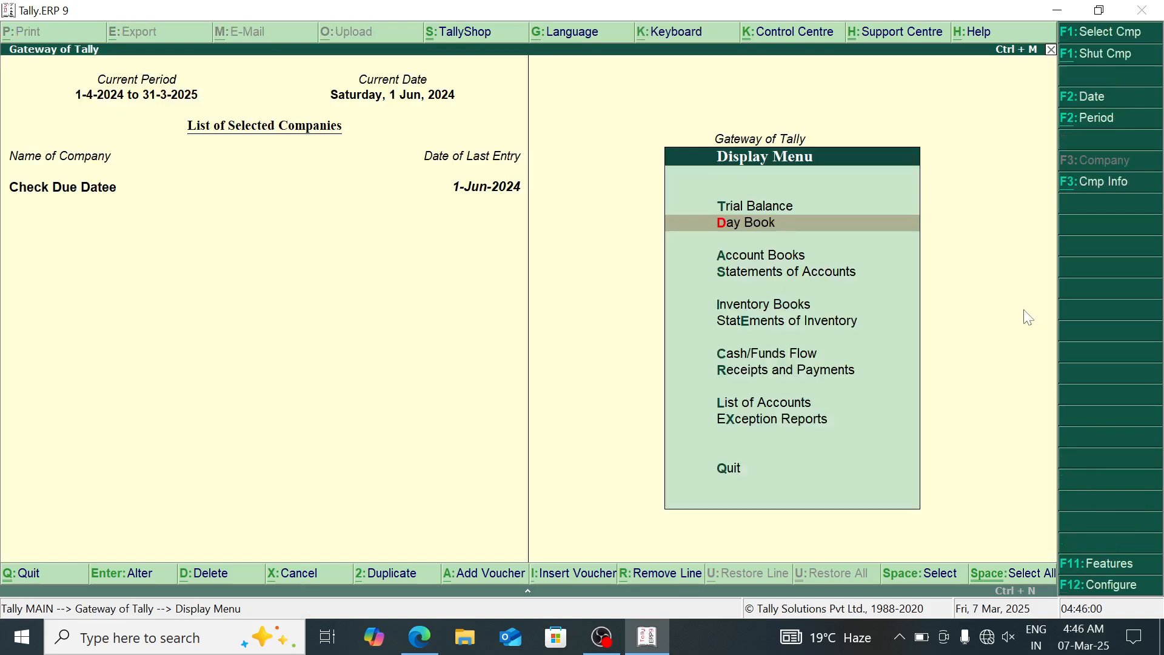
Step: Open the Bills Payable report under the outstanding statements to examine the suppliers' pending bills
key(Down)
key(Down)
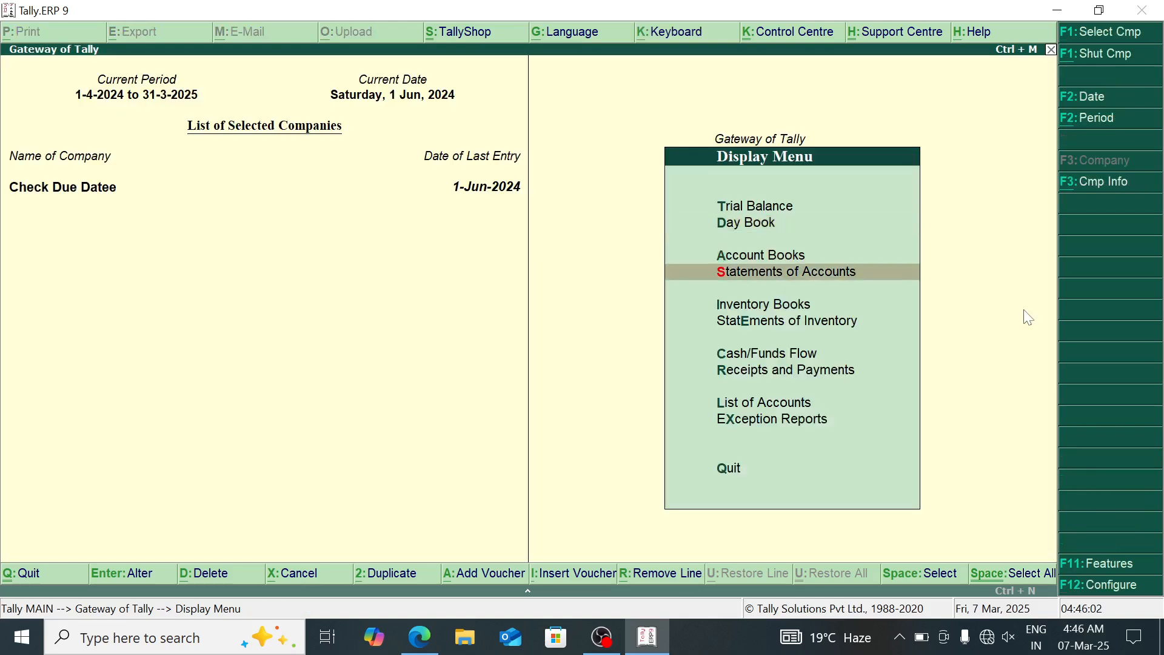
key(Return)
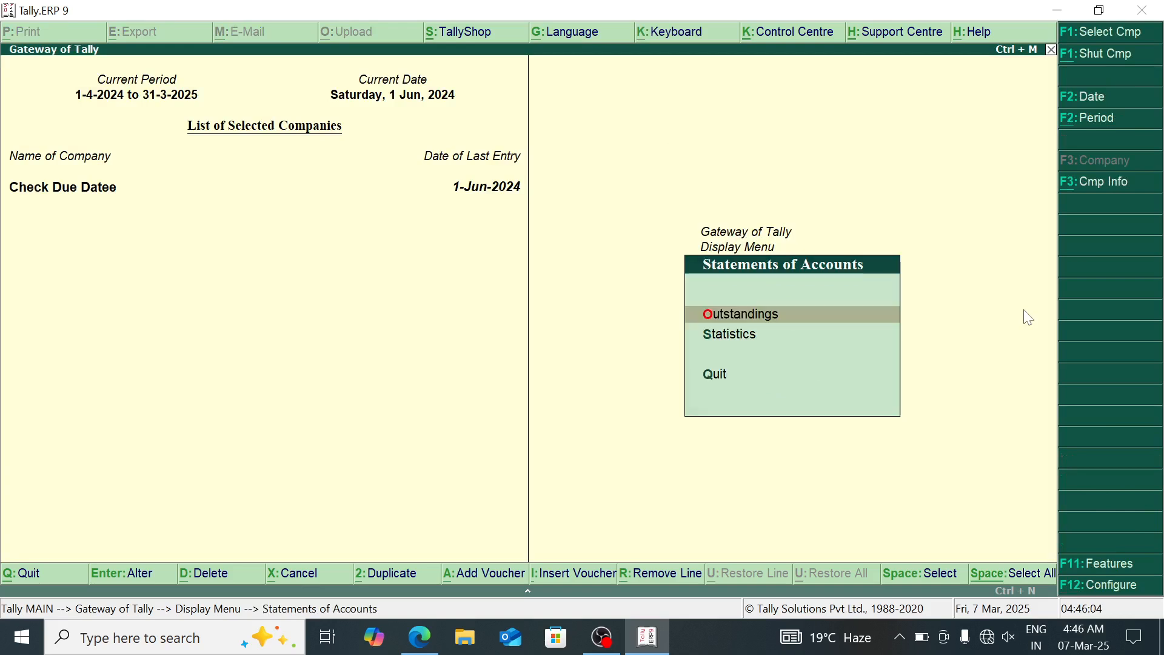
key(Return)
key(Down)
key(Down)
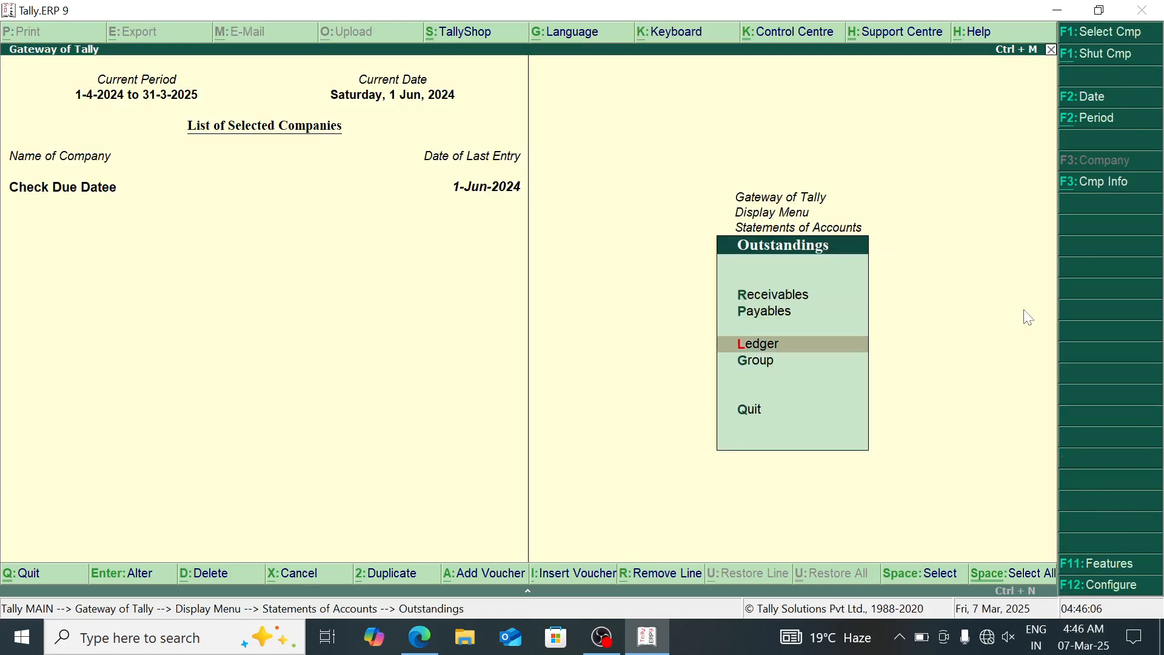
key(Up)
key(Return)
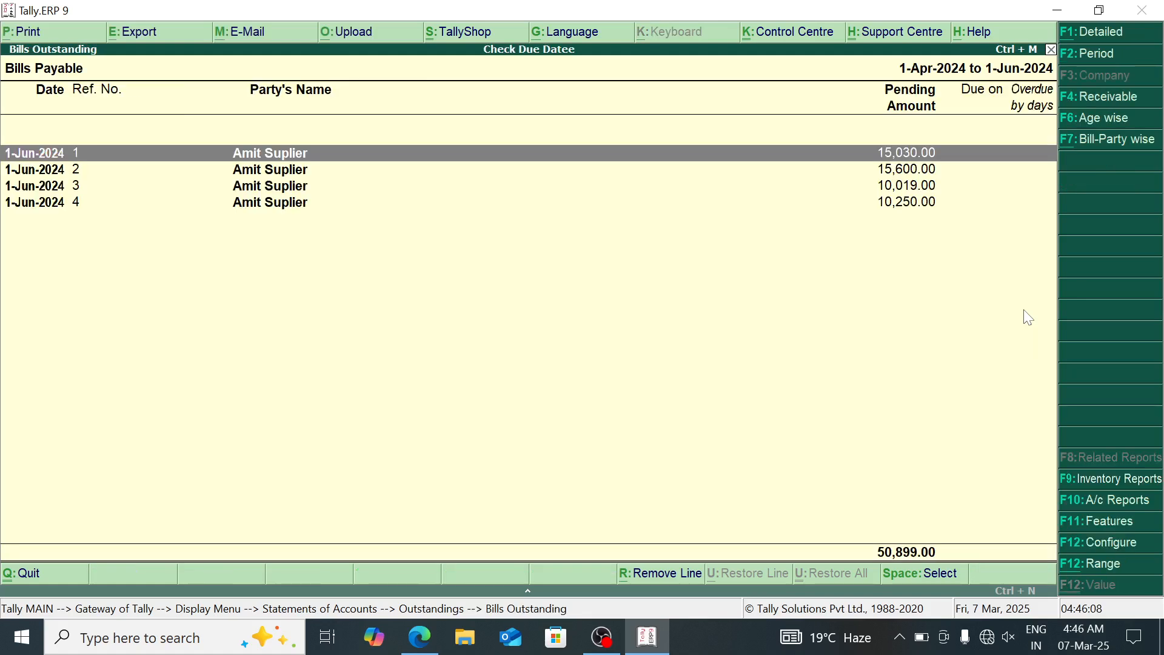
Step: Close Bills Payable and open the Ledger Outstandings of the first supplier to examine its pending bills
key(Escape)
key(Down)
key(Return)
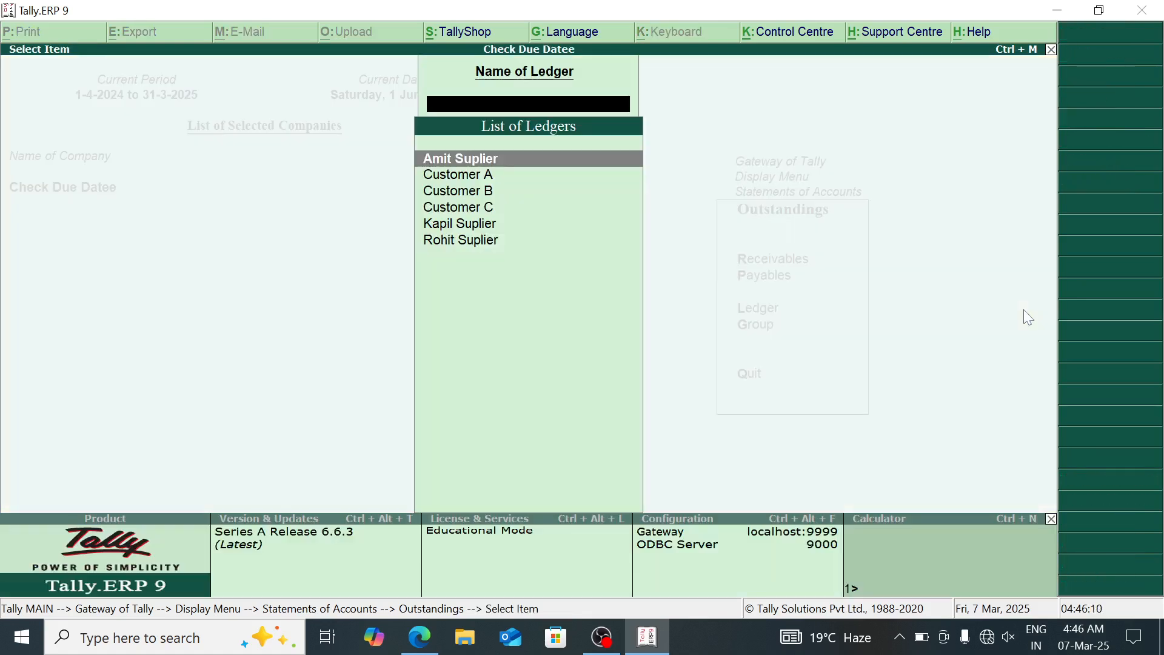
key(Down)
key(Up)
key(Return)
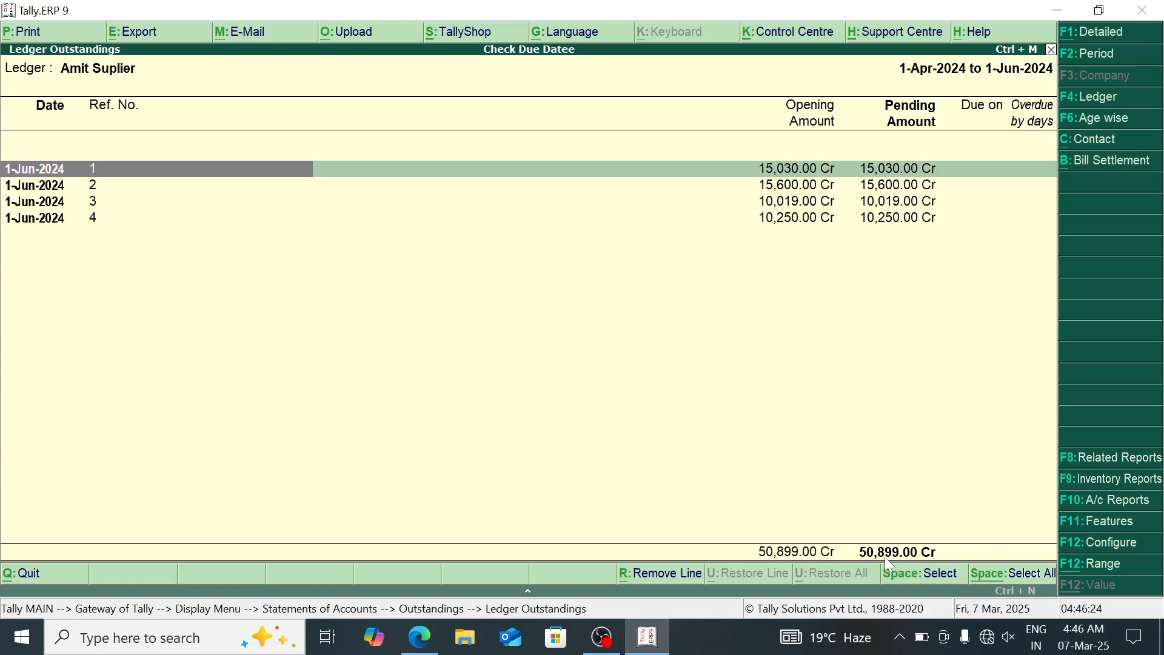
Step: Leave the outstandings reports, return to the Gateway of Tally and start a new payment voucher
key(Escape)
key(Escape)
key(Escape)
key(Escape)
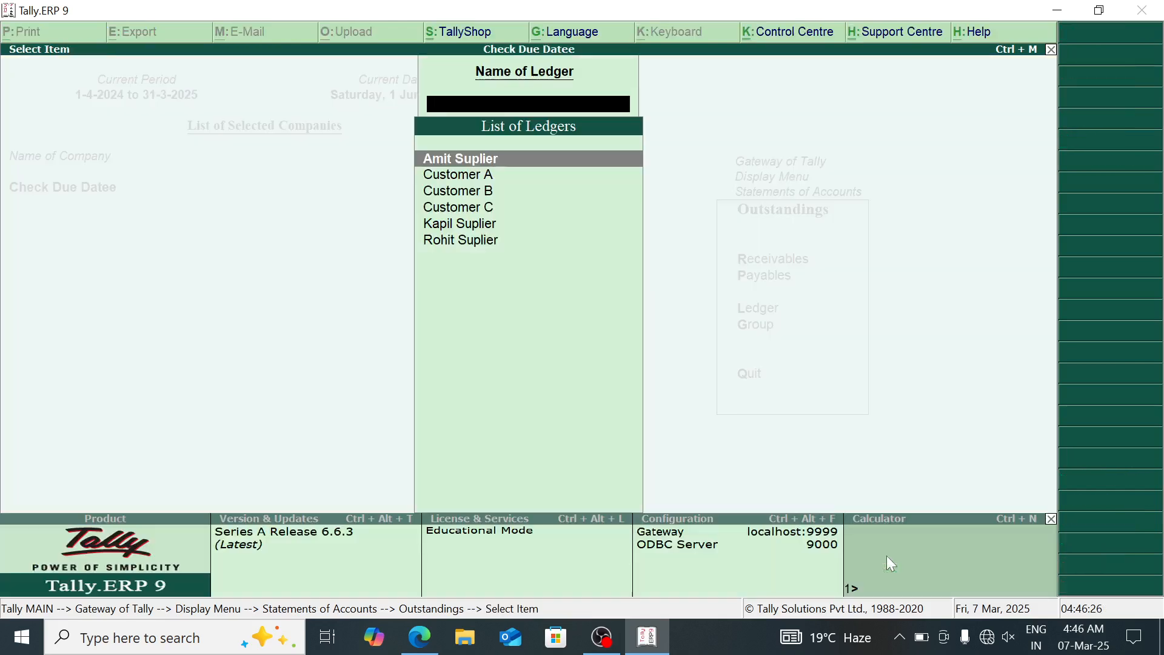
key(Escape)
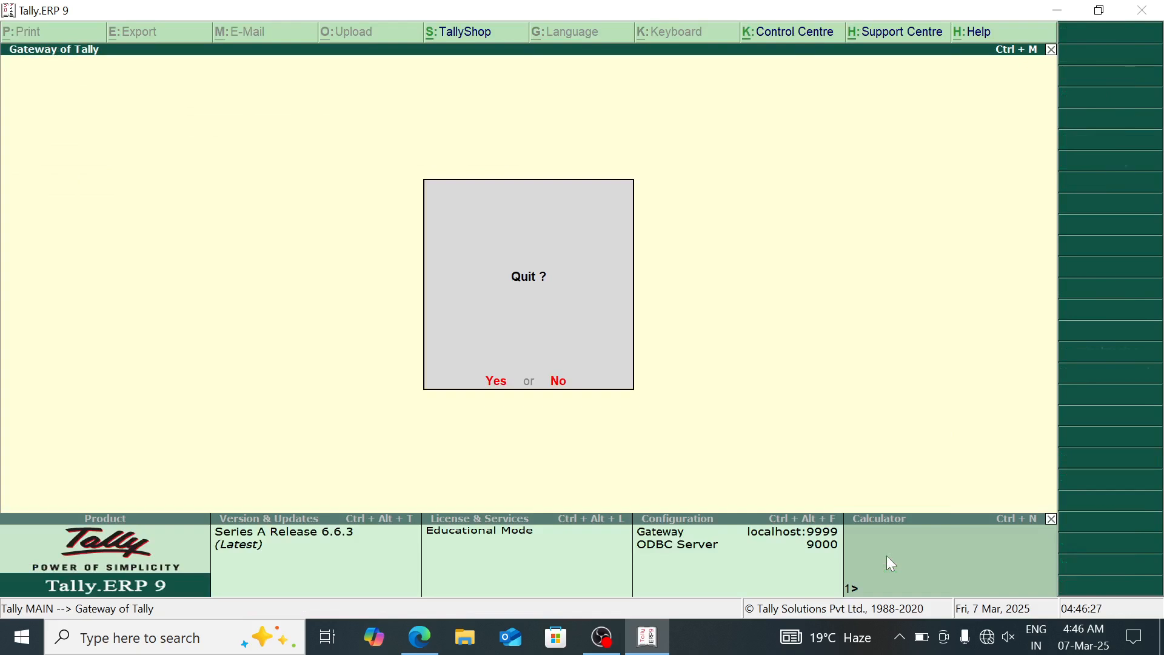
key(Escape)
key(Down)
key(Down)
key(Down)
key(Up)
key(Return)
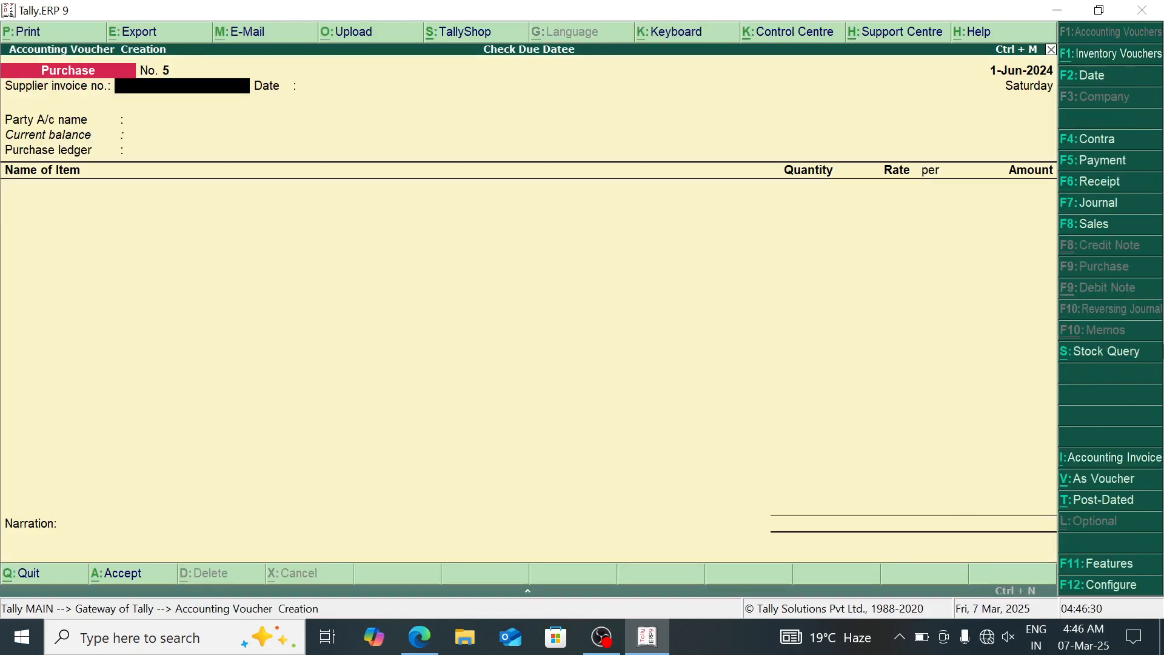
click(1110, 162)
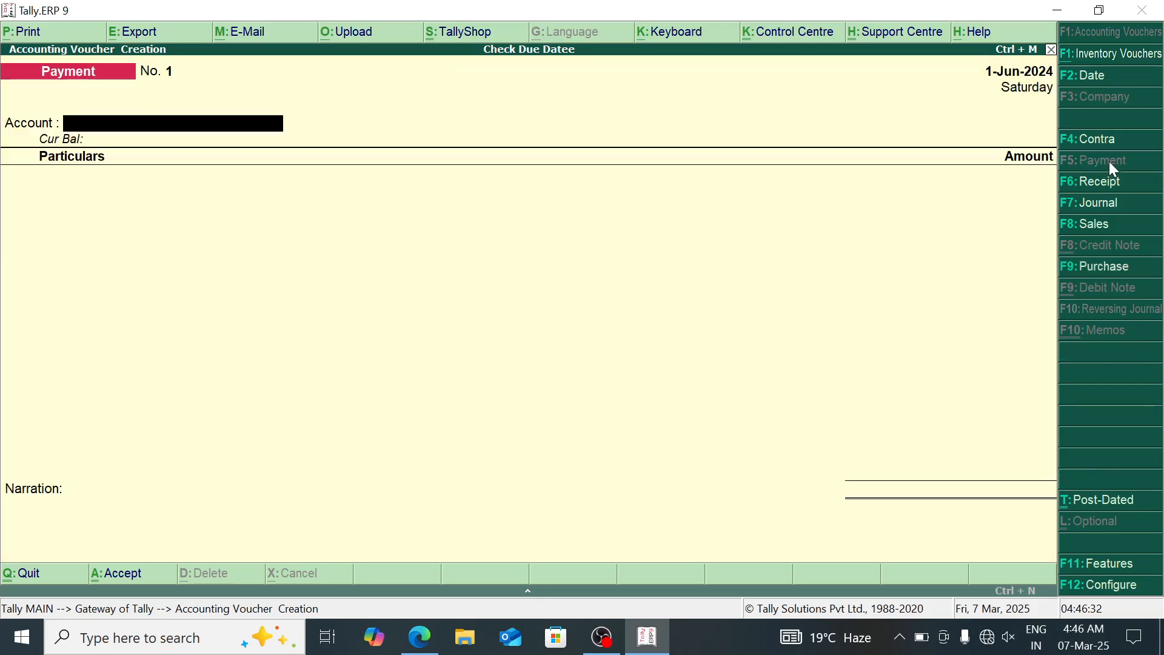
Step: Enter a payment of 50,000 from Cash to the first supplier in payment voucher 1
key(Return)
key(Down)
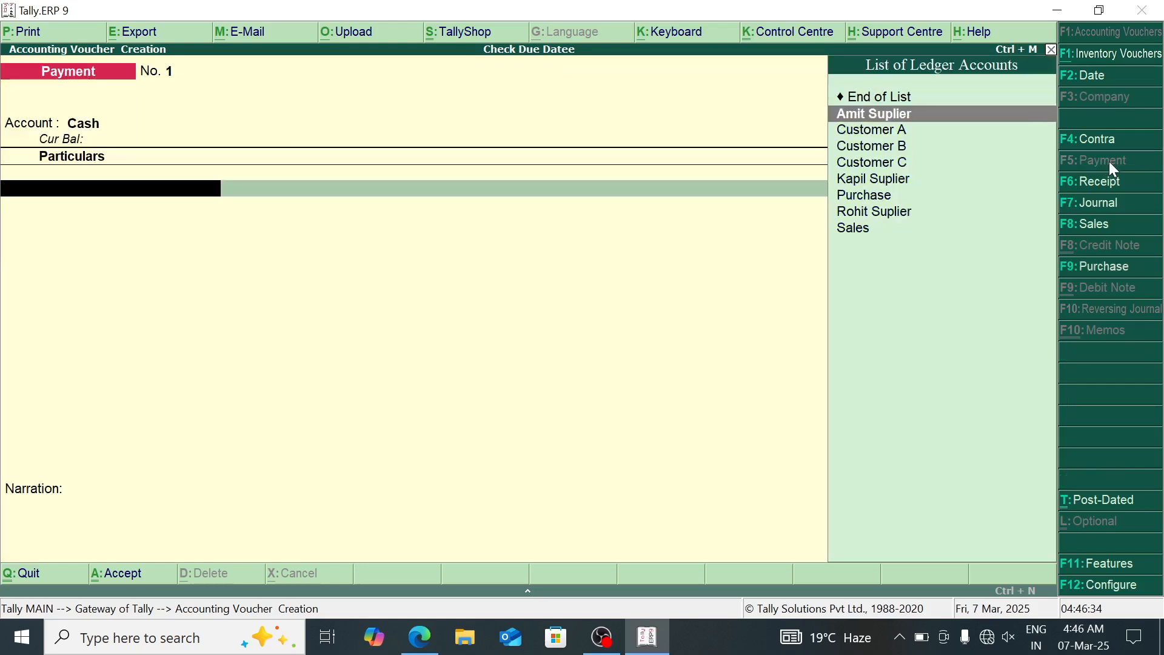
key(Return)
text(50,000)
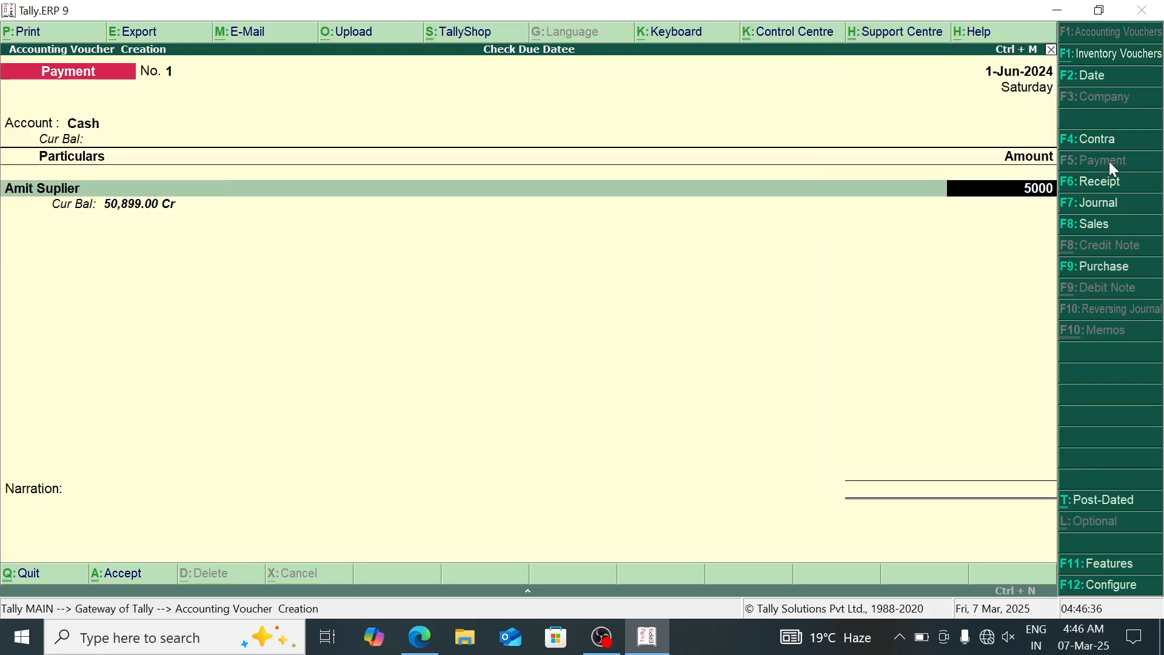
key(Return)
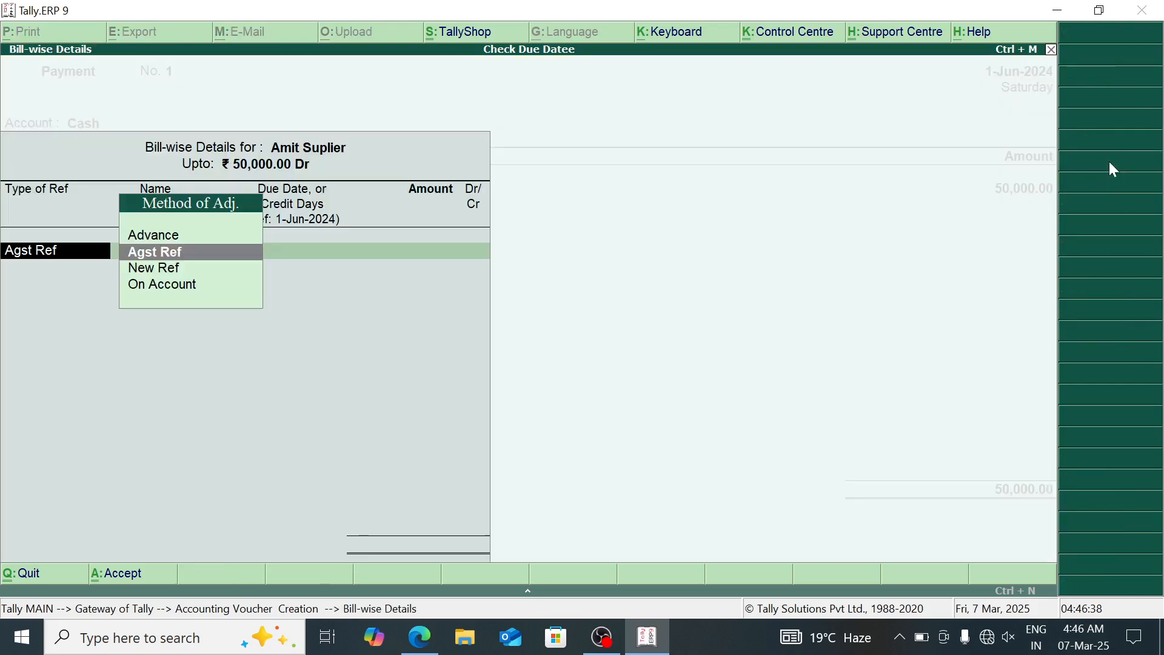
Step: Allocate the 50,000 payment as On Account in the bill-wise details and save the voucher without a narration
key(Down)
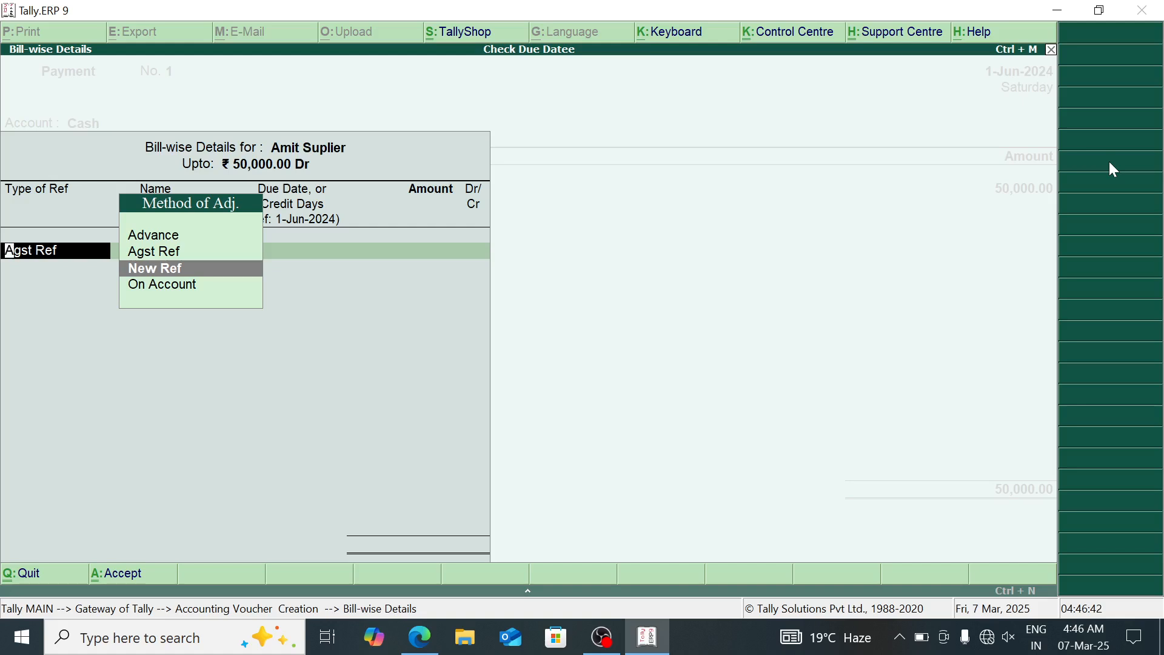
key(Down)
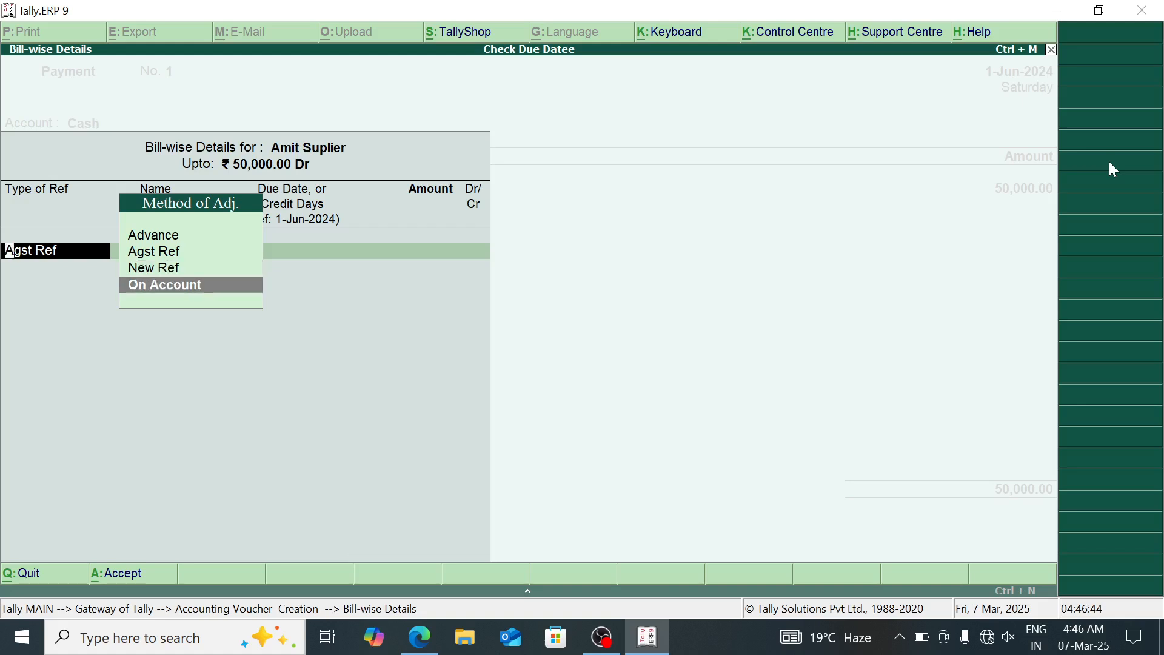
key(Return)
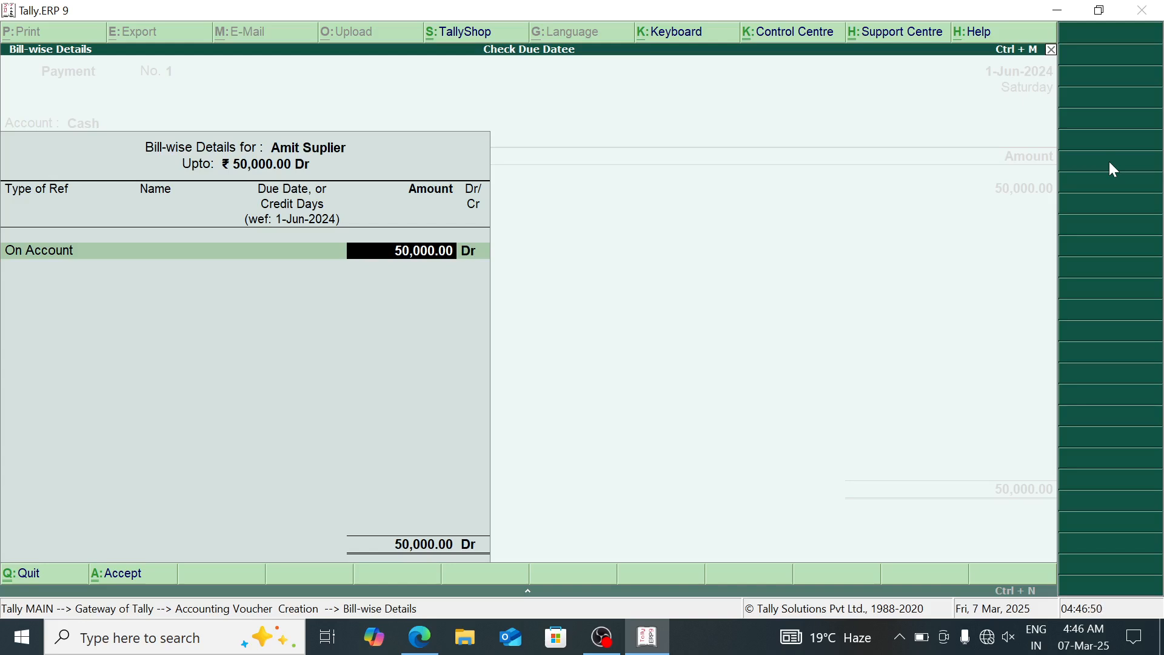
key(Return)
key(Return)
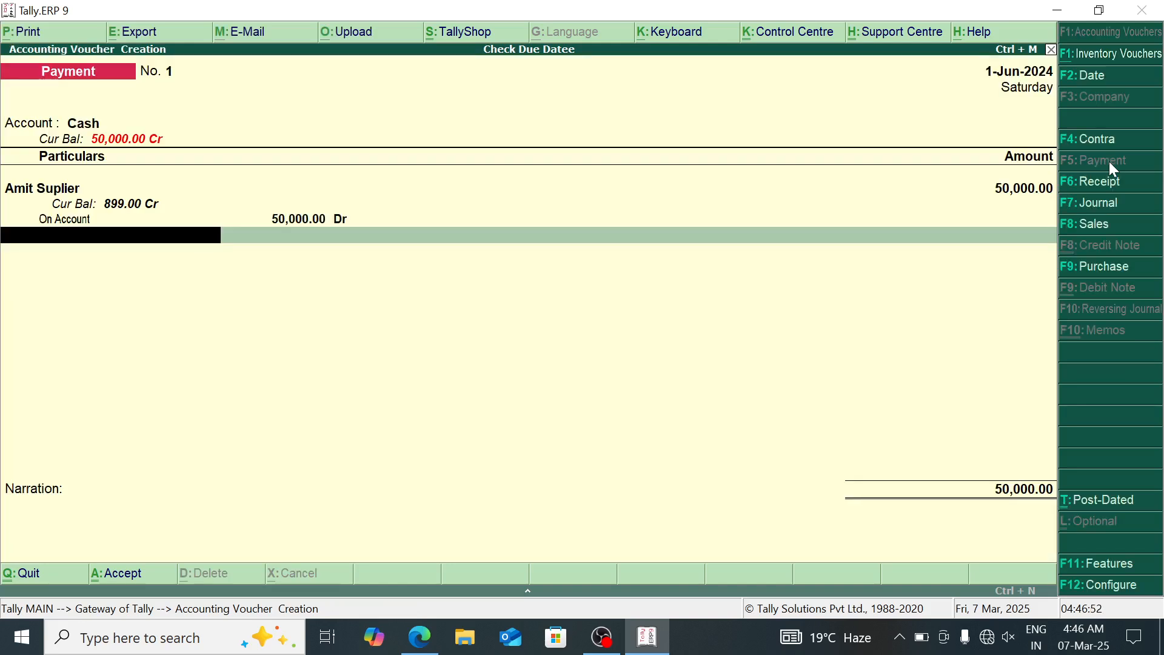
key(Return)
key(Return)
key(Return)
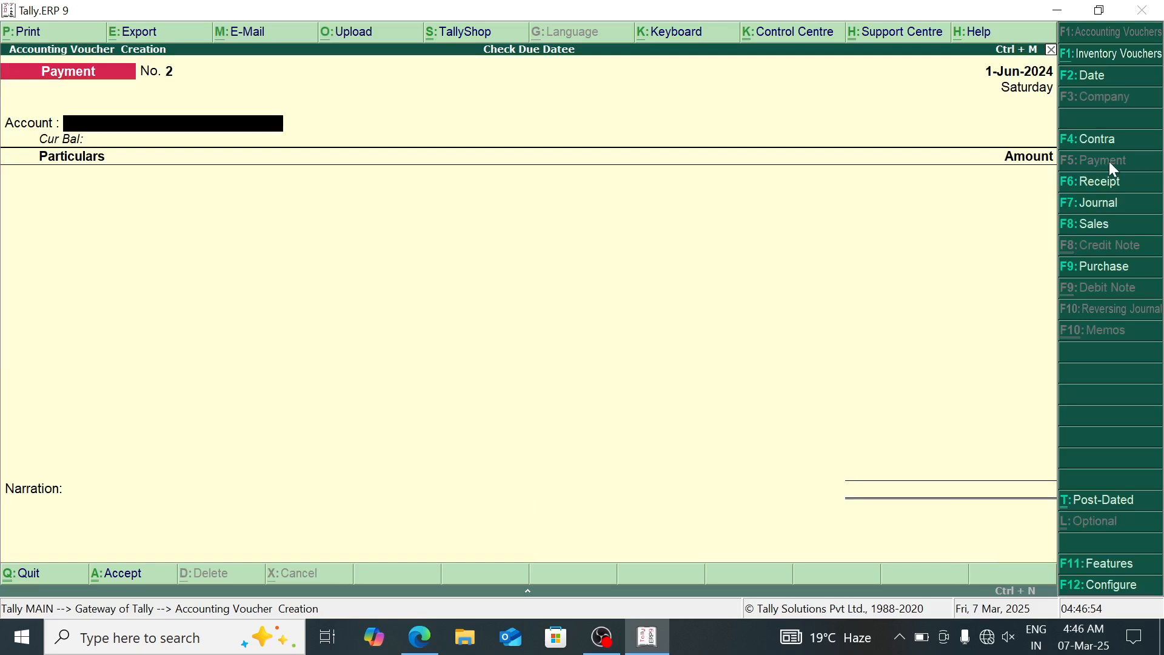
Step: Quit voucher entry and open the Outstandings list in the Statements of Accounts
key(Escape)
key(Return)
key(Down)
key(Down)
key(Down)
key(Down)
key(Down)
key(Down)
key(Down)
key(Down)
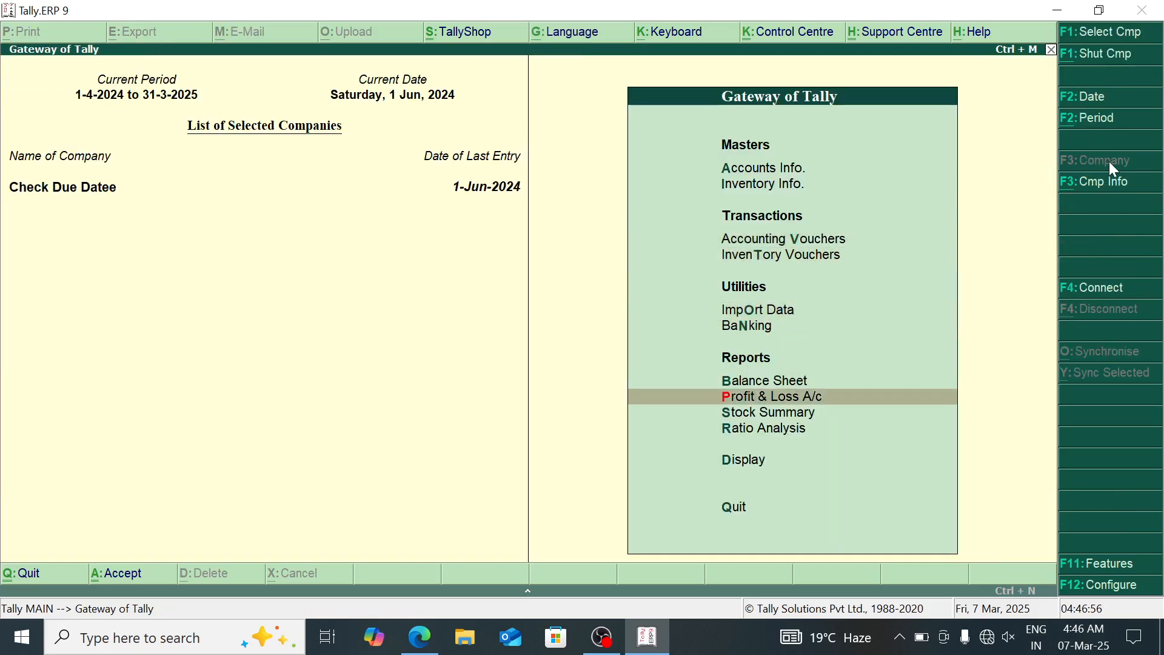
key(Return)
key(Down)
key(Down)
key(Down)
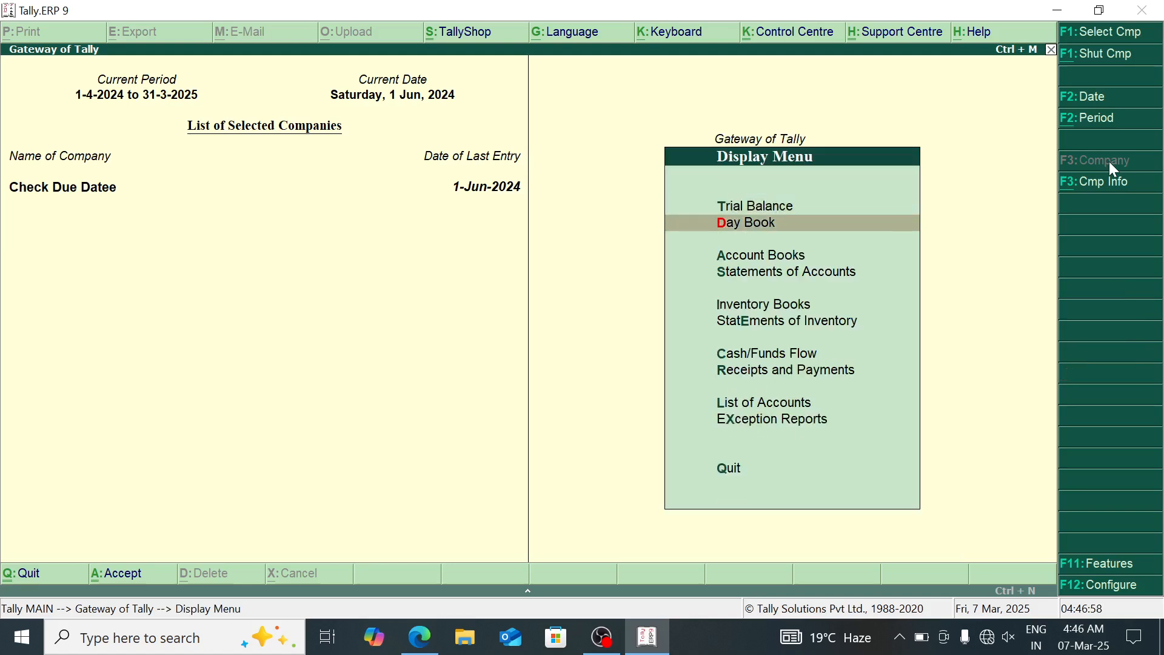
key(Return)
key(Return)
Step: Open the first supplier's Ledger Outstandings to examine the on-account payment alongside the pending bills
key(Down)
key(Down)
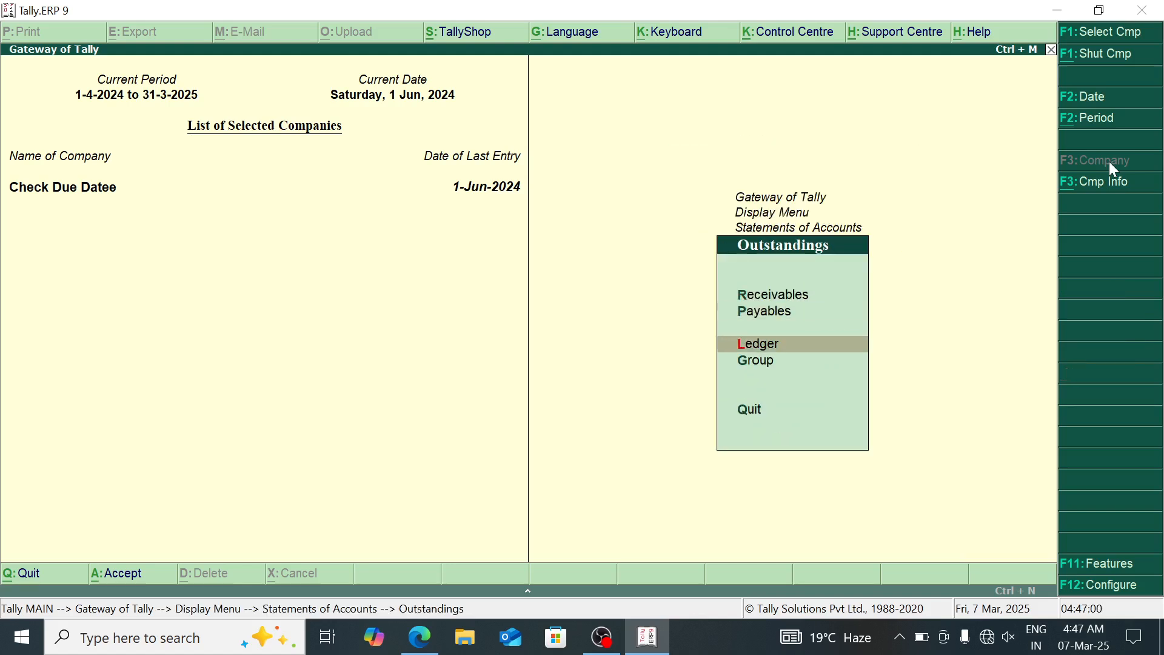
key(Return)
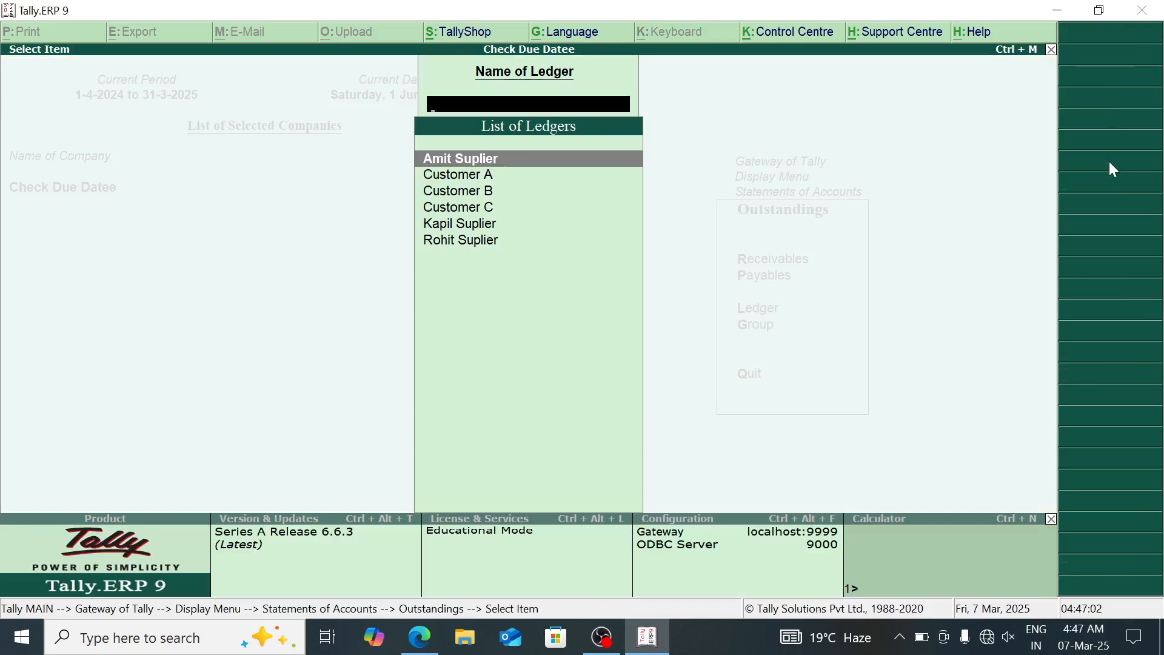
key(Down)
key(Up)
key(Return)
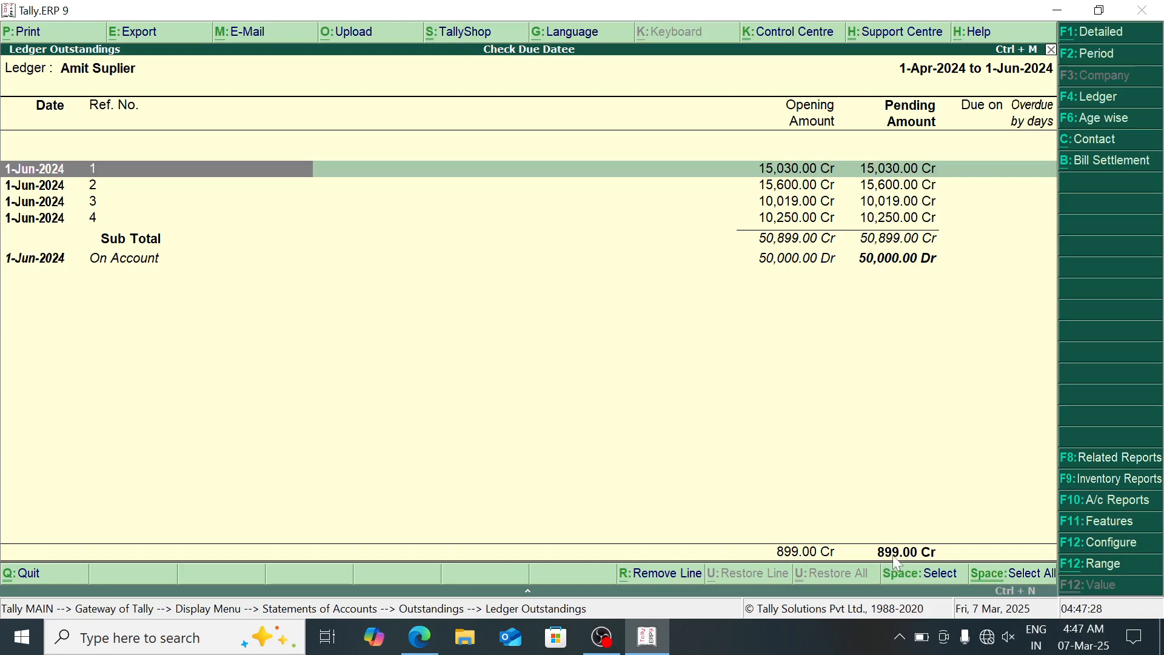
Step: Close the supplier's Ledger Outstandings and open the Day Book for 1 June 2024
key(Escape)
key(Escape)
key(Escape)
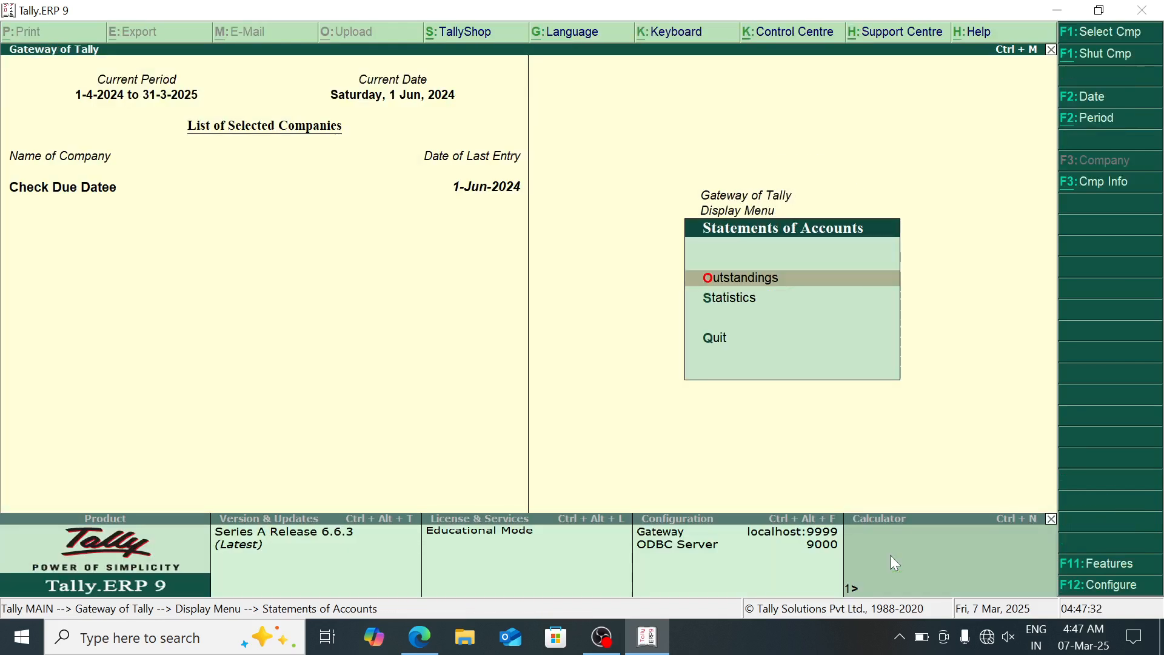
key(Escape)
key(Up)
key(Up)
key(Return)
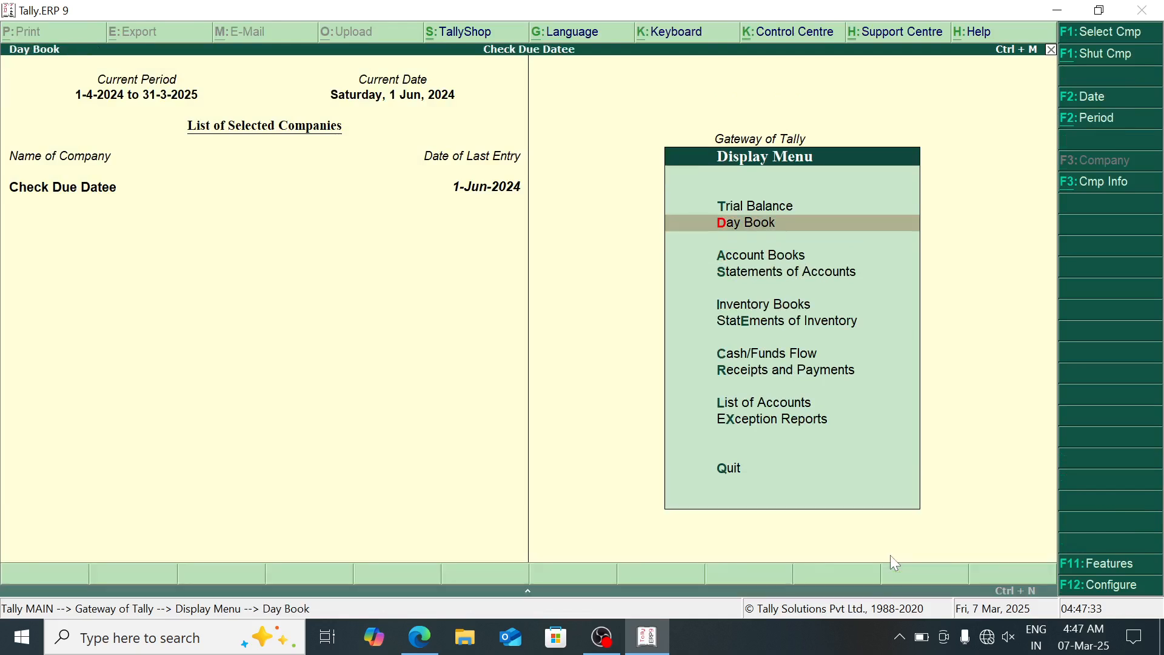
Step: Delete the 50,000 payment voucher from the Day Book
key(Down)
key(Up)
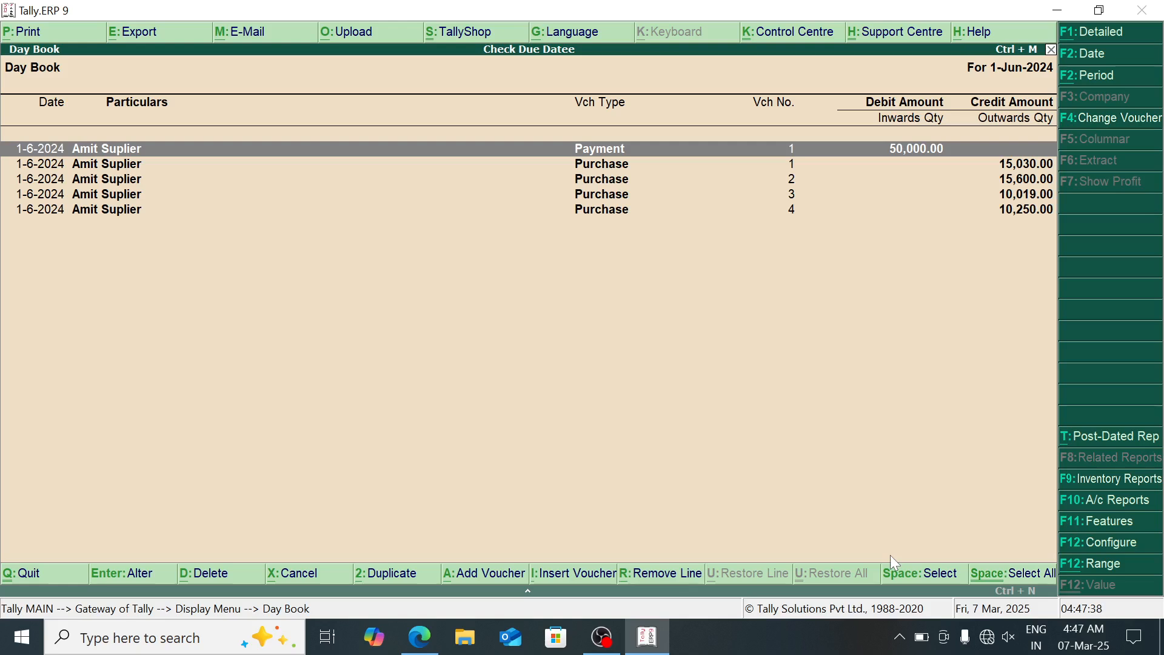
key(alt+d)
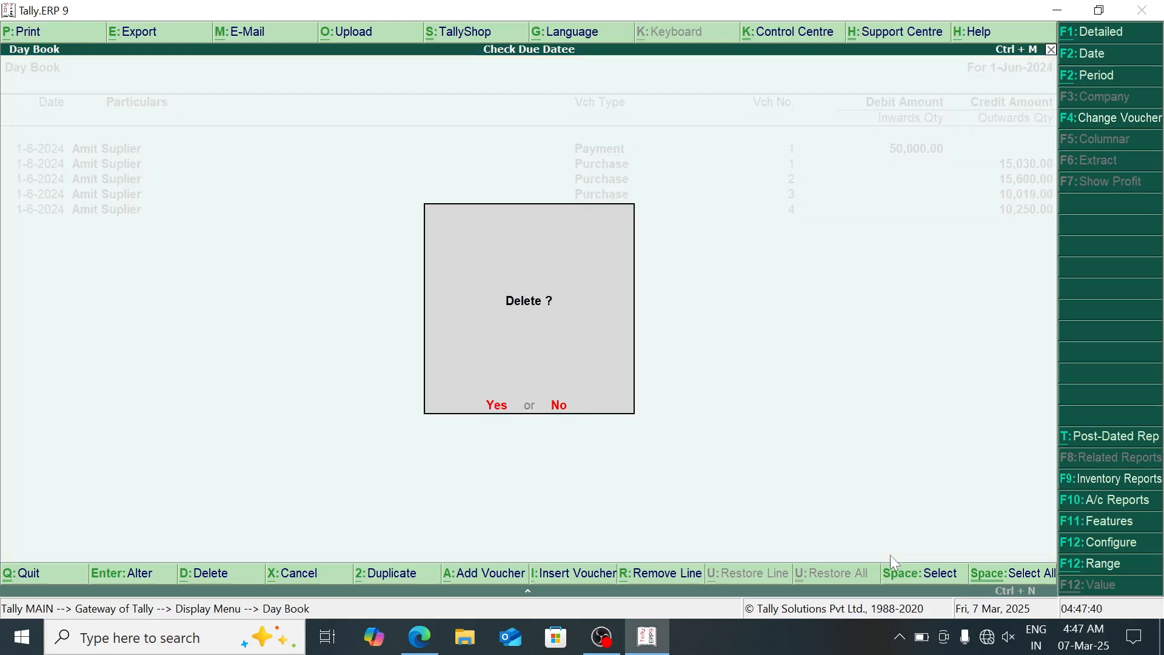
key(y)
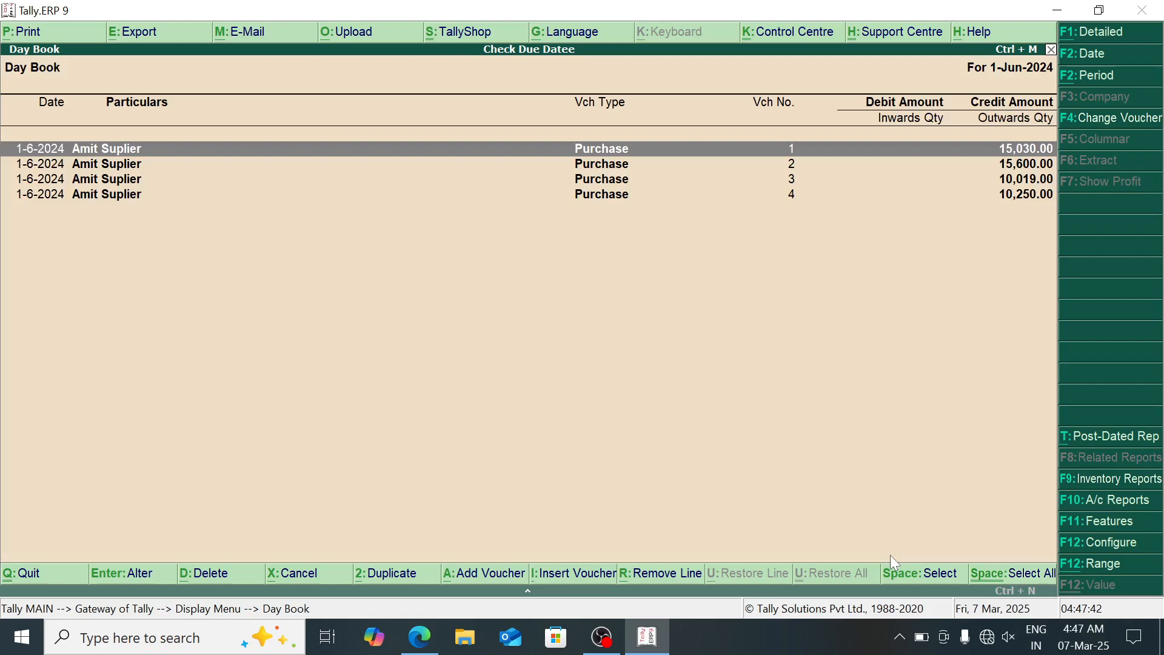
Step: Close the Day Book and reopen the first supplier's Ledger Outstandings to check its pending bills
key(Escape)
key(Down)
key(Down)
key(Down)
key(Up)
key(Return)
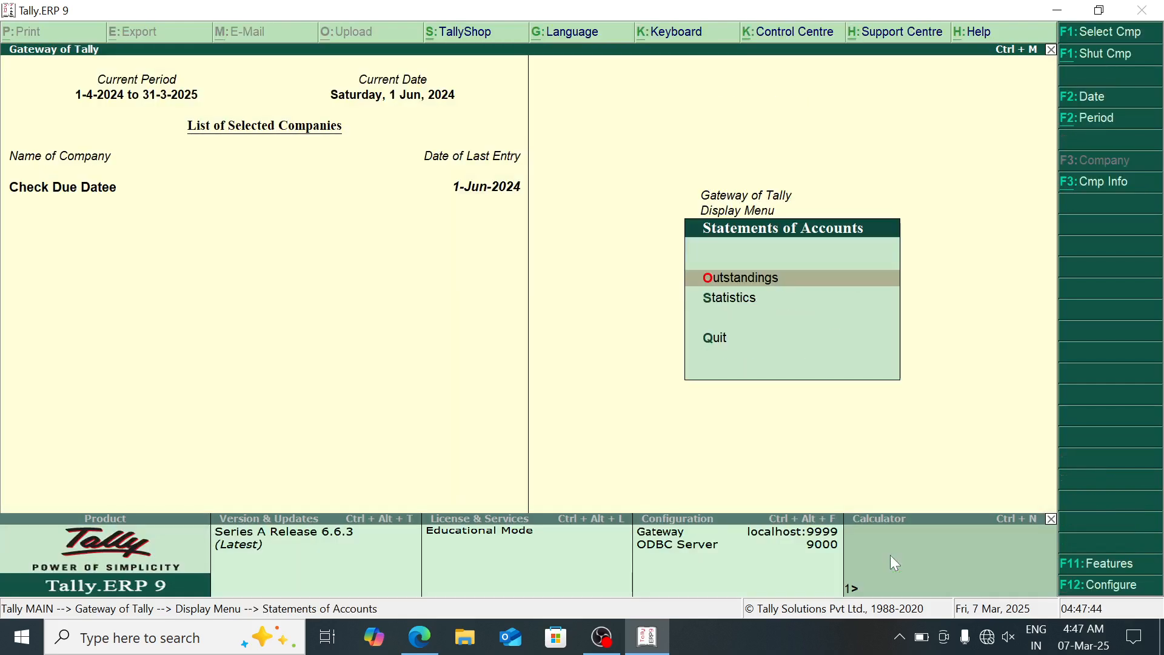
key(Return)
key(Down)
key(Down)
key(Return)
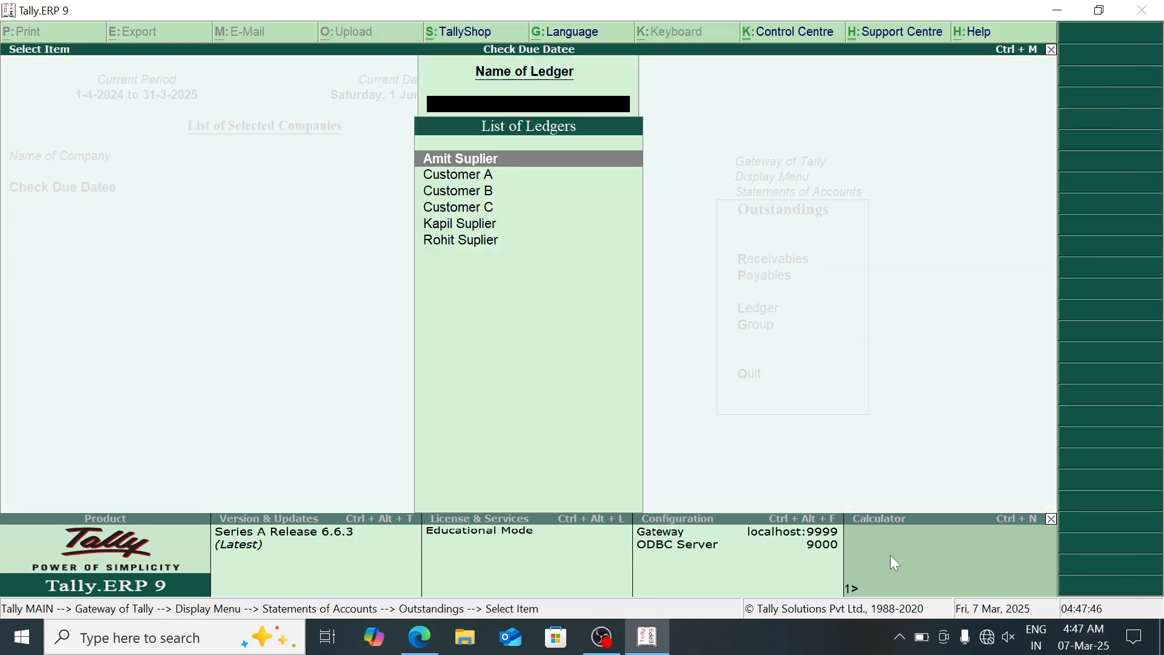
key(Return)
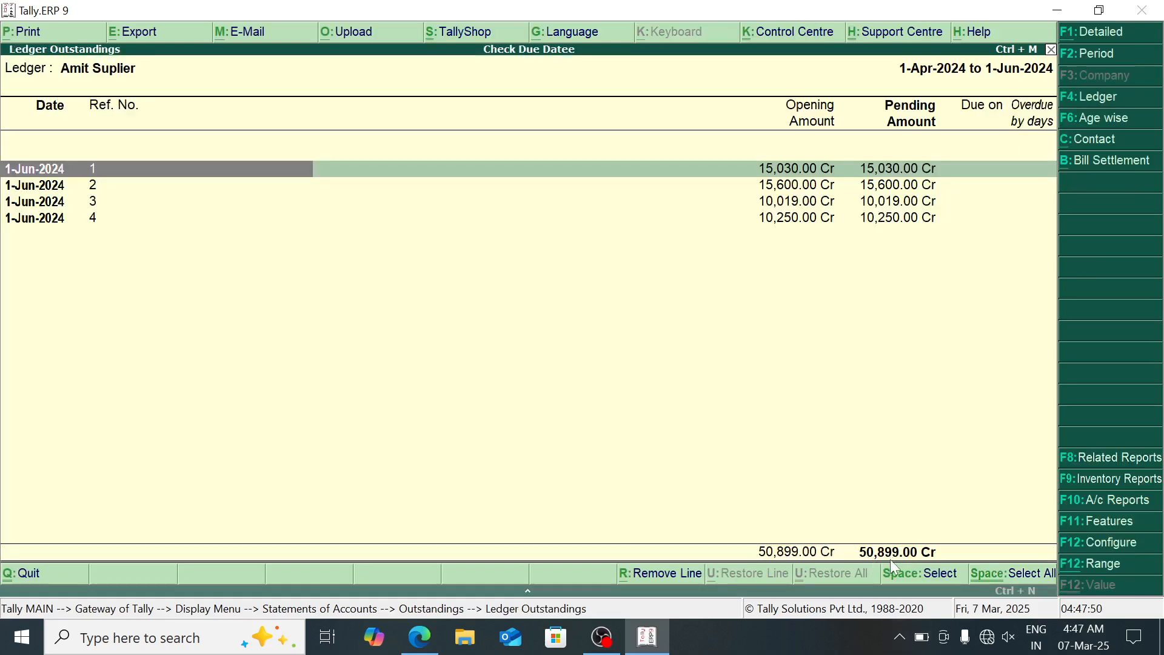
Step: Leave the outstandings reports, return to the Gateway of Tally and open a payment voucher
key(Escape)
key(Escape)
key(Escape)
key(Escape)
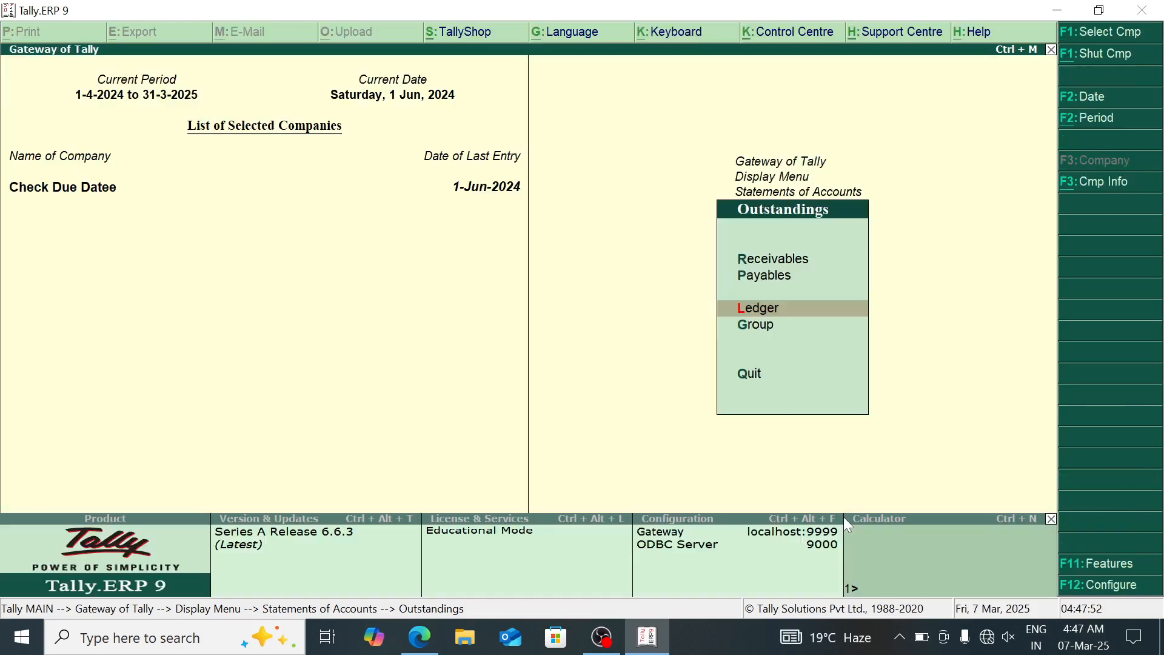
key(Escape)
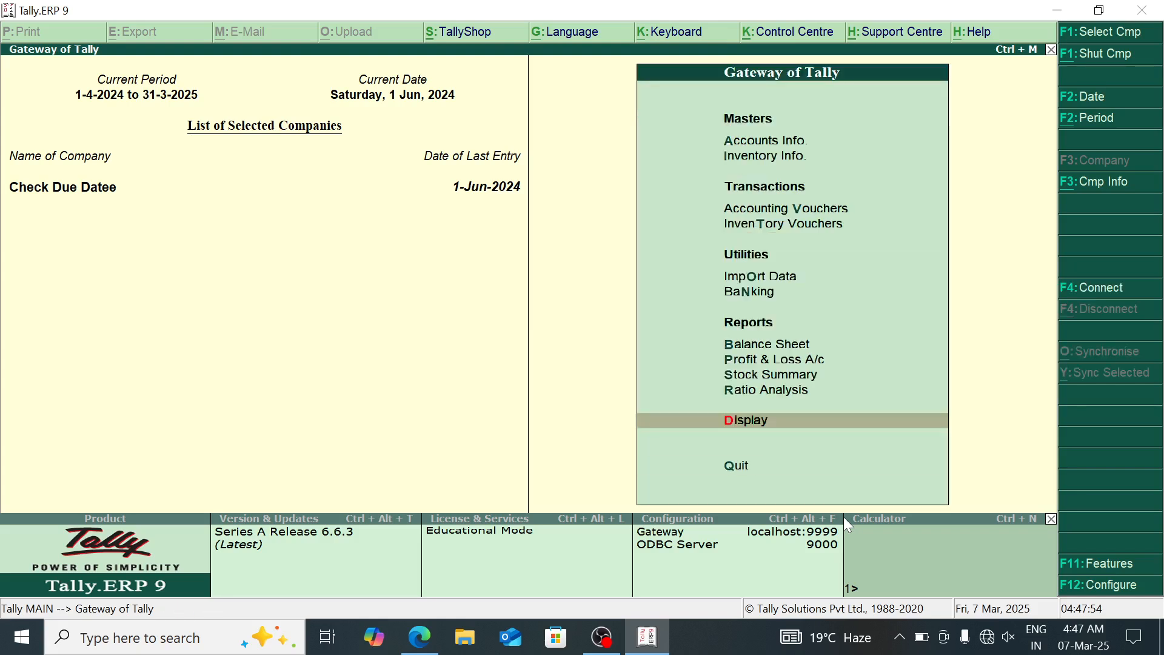
key(v)
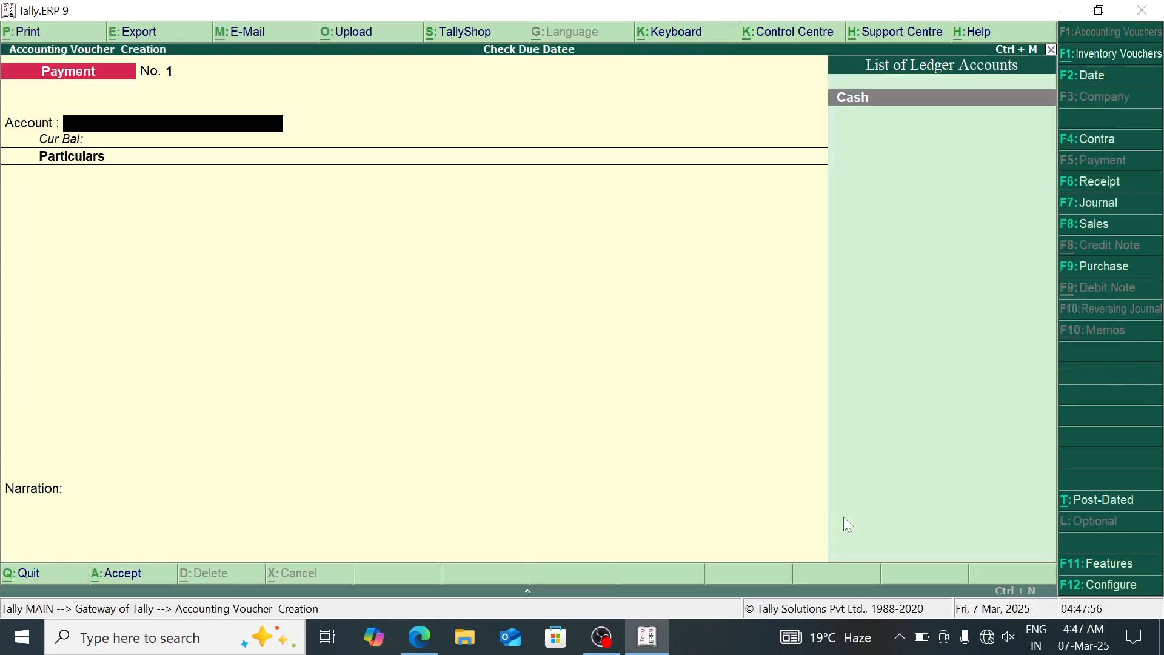
Step: Record a payment of 50,000 from Cash to the first supplier in the new payment voucher
key(Return)
key(Return)
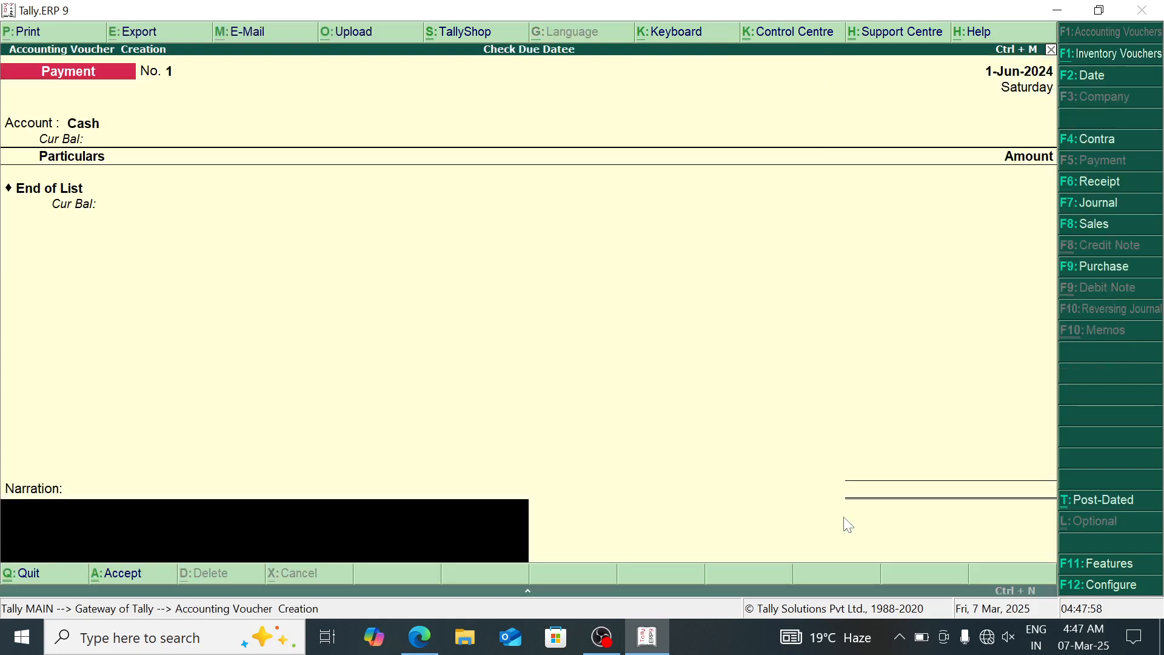
key(BackSpace)
key(Down)
key(Return)
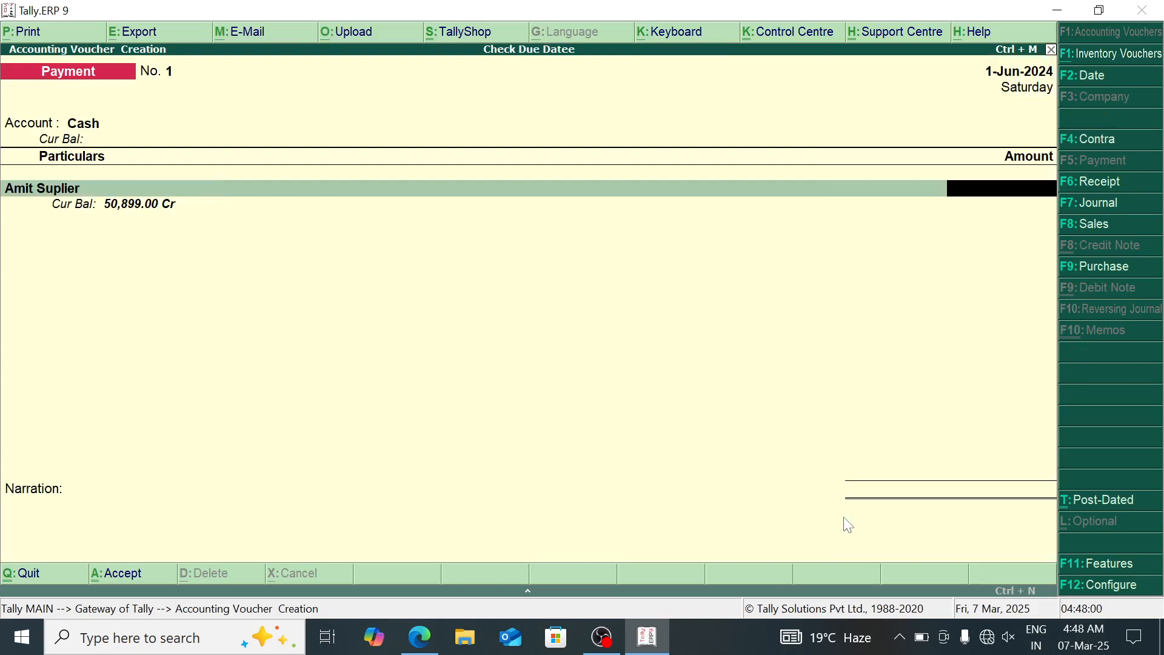
text(50000)
key(Return)
Step: Allocate the payment as Agst Ref to bill 1 for 15,030, bill 2 for 15,600 and bill 3 for 10,019
key(Return)
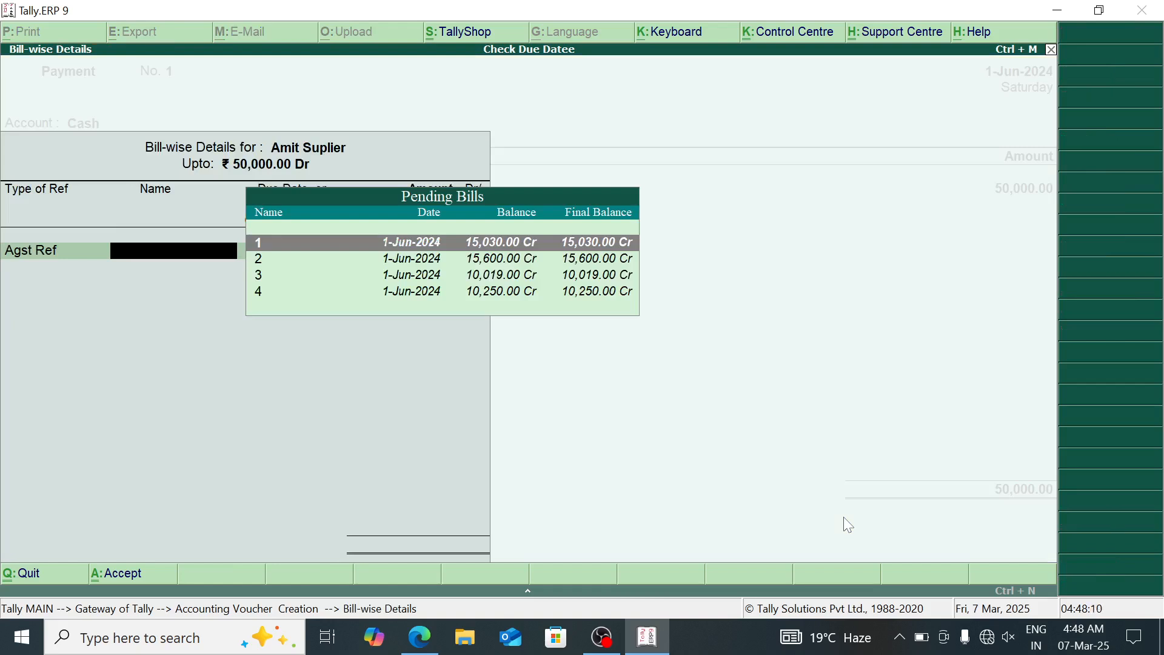
key(Return)
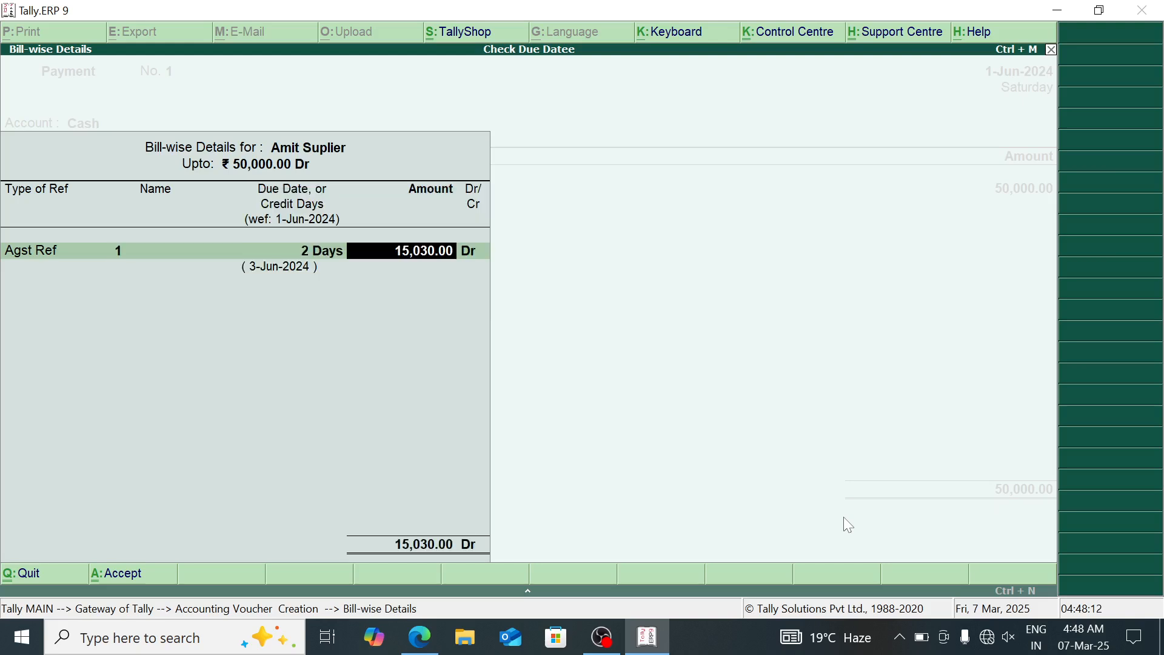
key(Return)
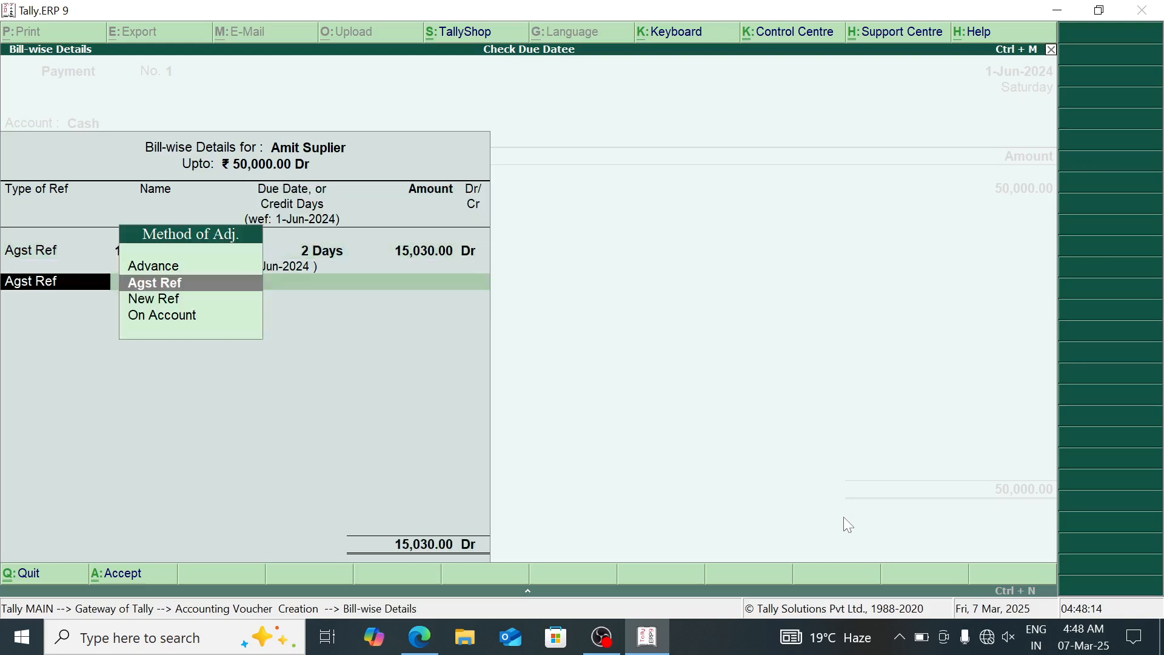
key(Return)
key(Return)
key(Return)
key(Return)
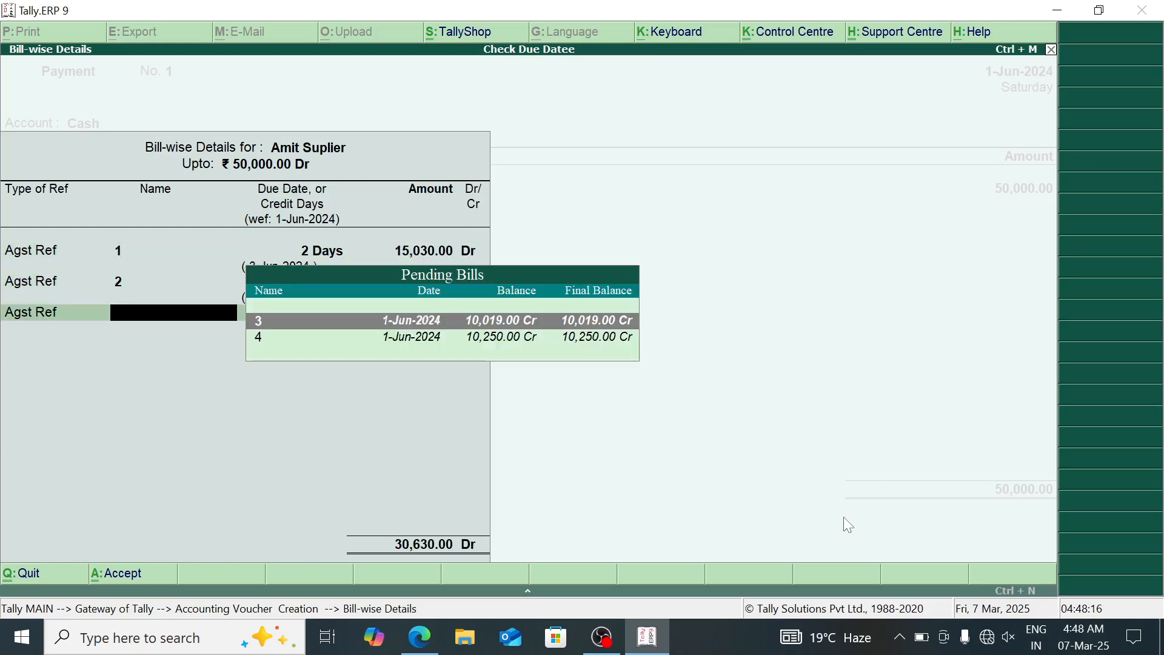
key(Return)
key(Return)
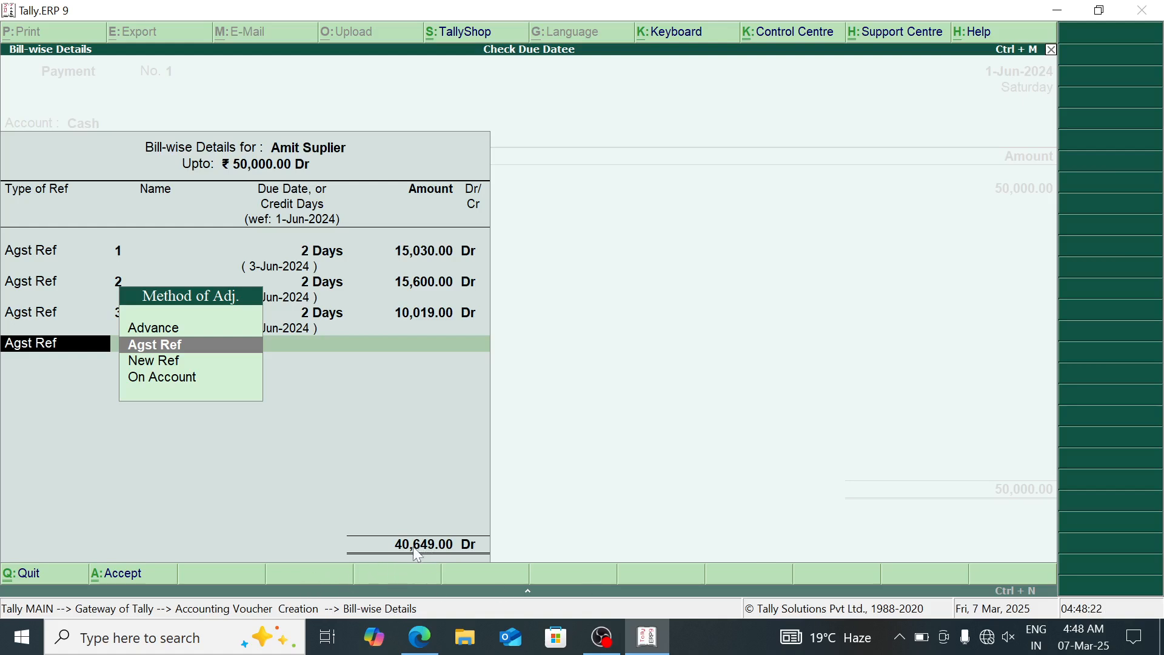
Step: Allocate the remaining 9,351 of the payment as Agst Ref to bill 4 and accept the bill-wise details
key(Return)
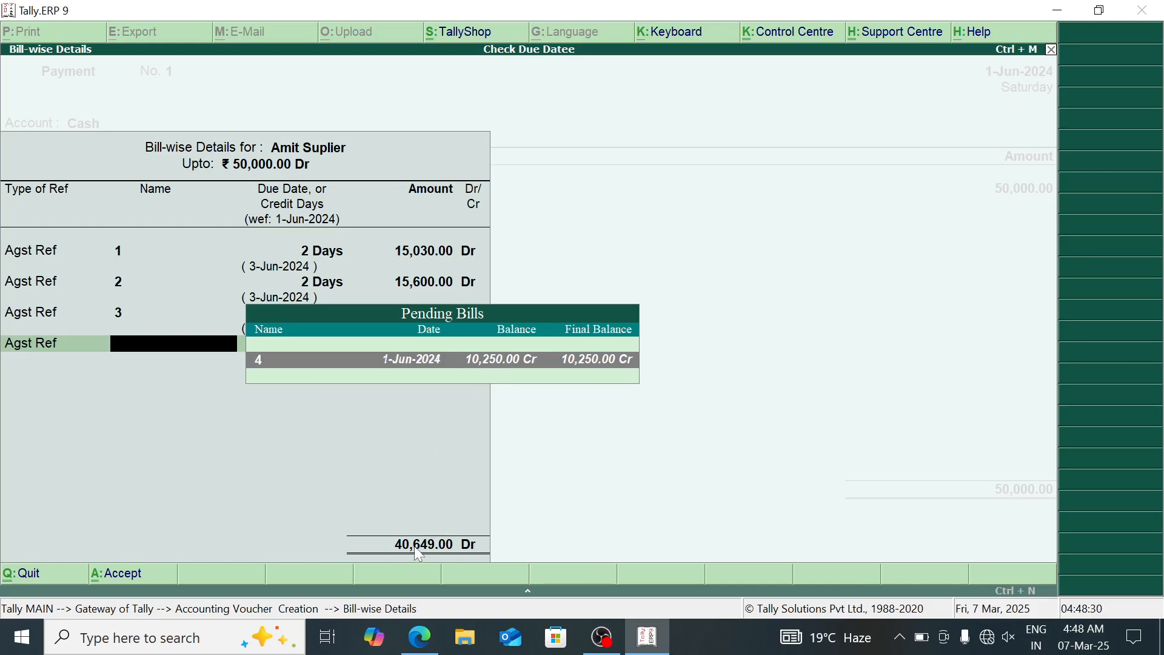
key(Return)
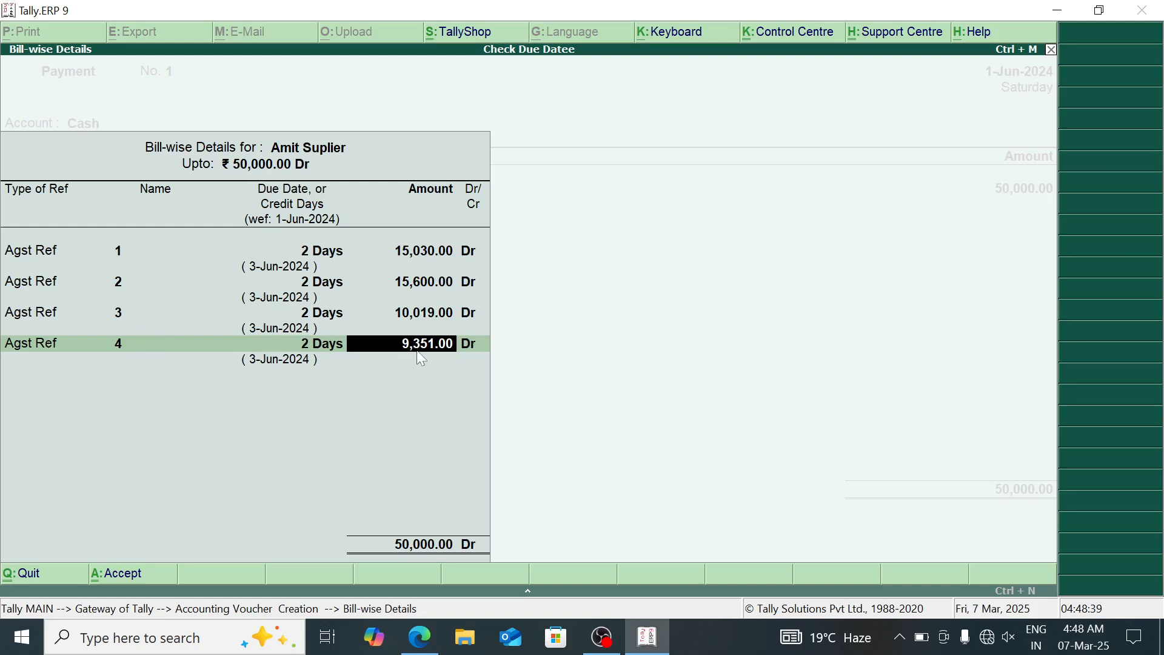
key(Return)
key(Return)
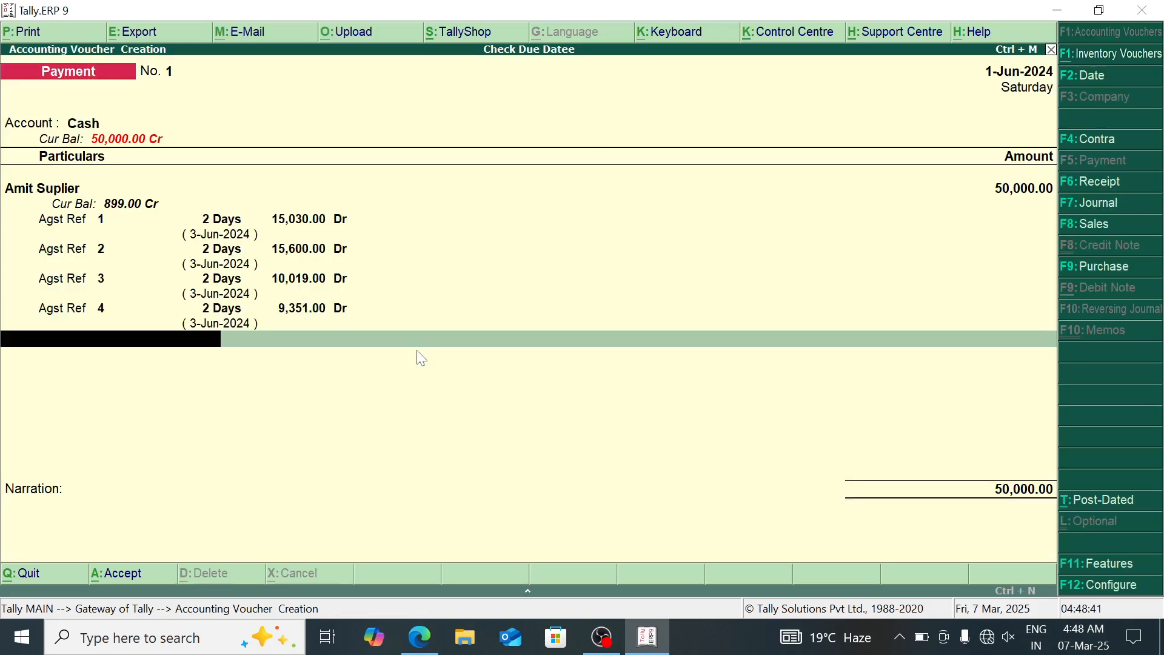
Step: Save the 50,000 payment voucher and leave voucher entry for the Gateway of Tally
key(Return)
key(Return)
key(Return)
key(Escape)
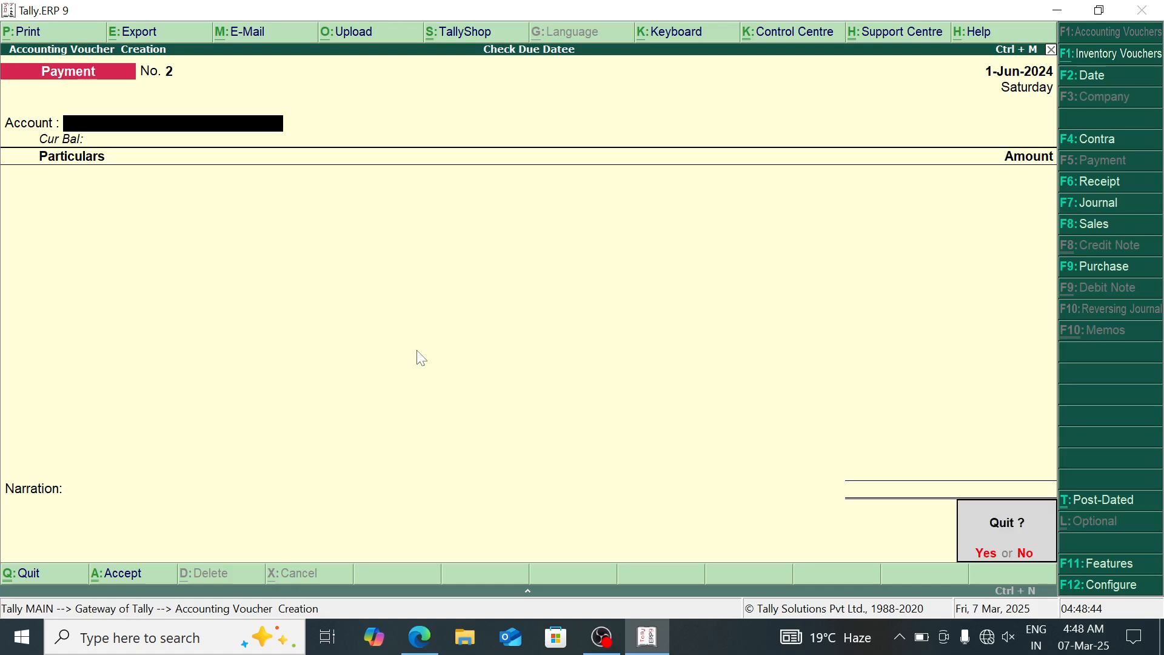
key(Return)
Step: Open the Statements of Accounts among the display reports
key(Down)
key(Down)
key(Down)
key(Down)
key(Down)
key(Down)
key(Down)
key(Down)
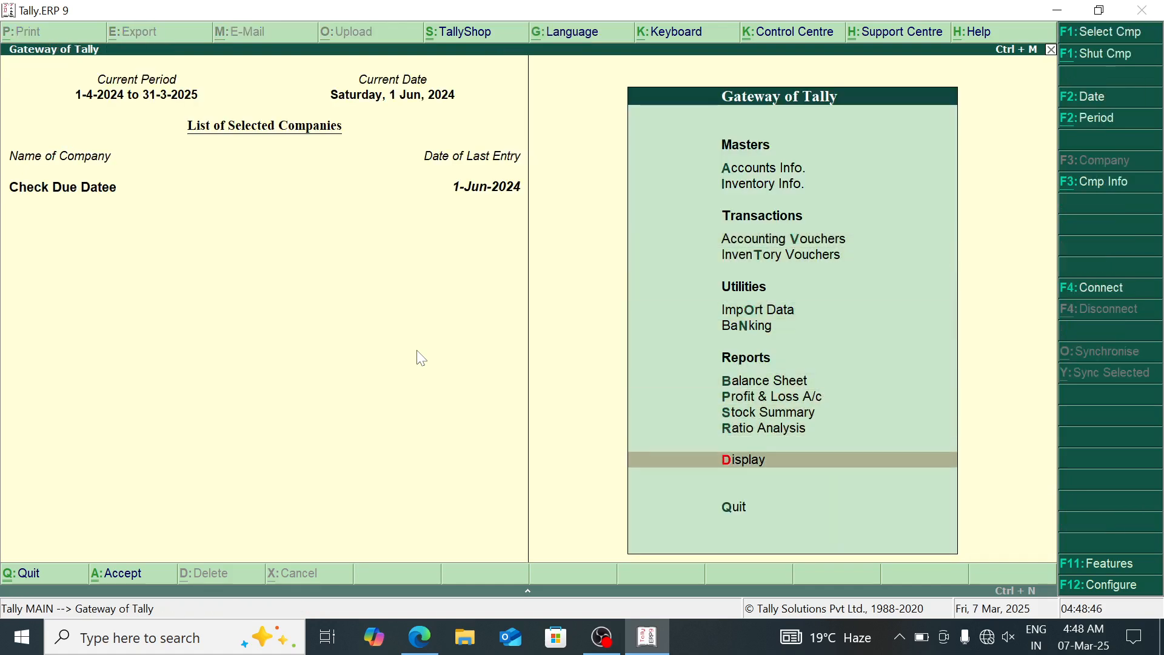
key(Up)
key(Down)
key(Return)
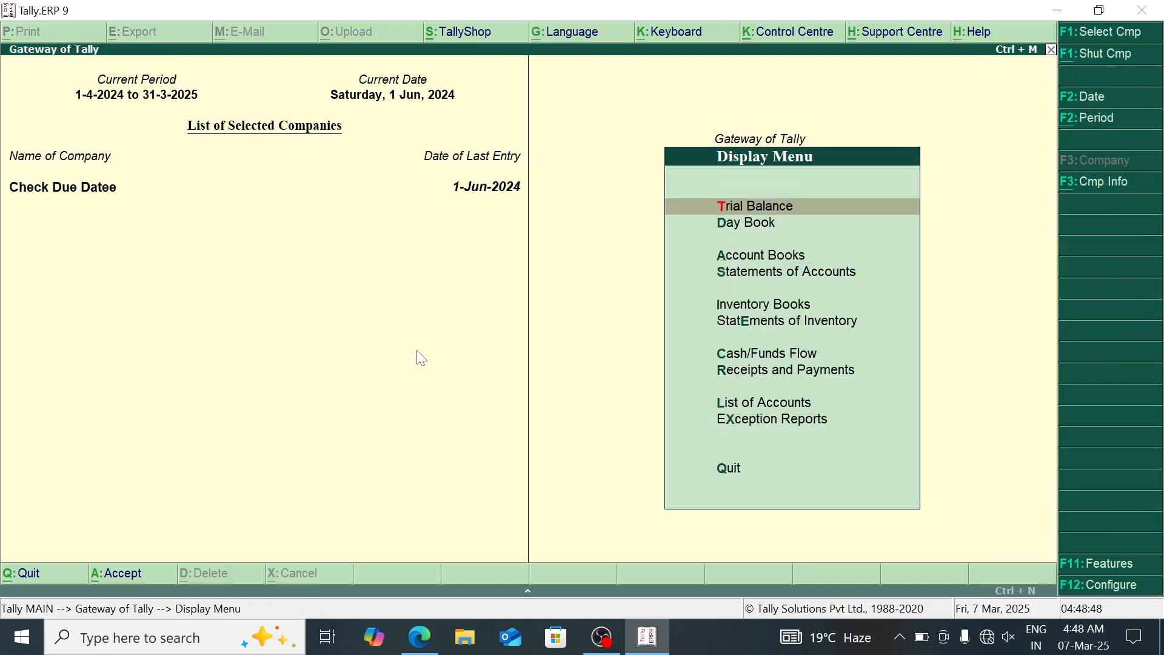
key(Down)
key(Down)
key(Down)
key(Return)
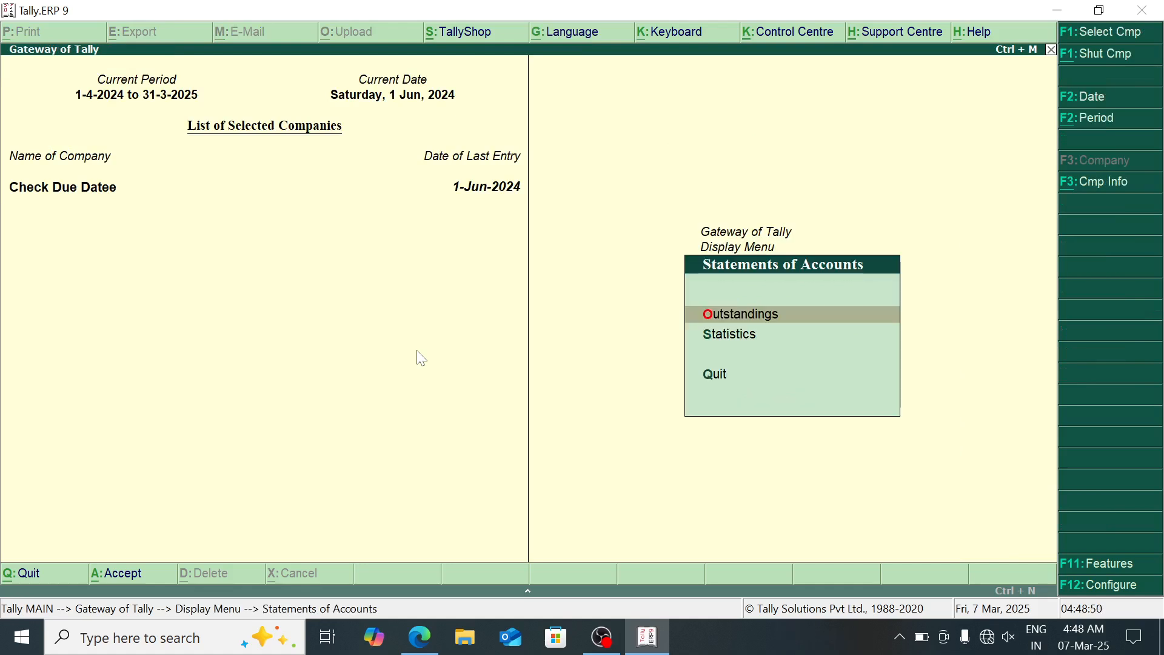
Step: Display the ledger outstandings of the first supplier to check the pending bill amount
key(Down)
key(Up)
key(Return)
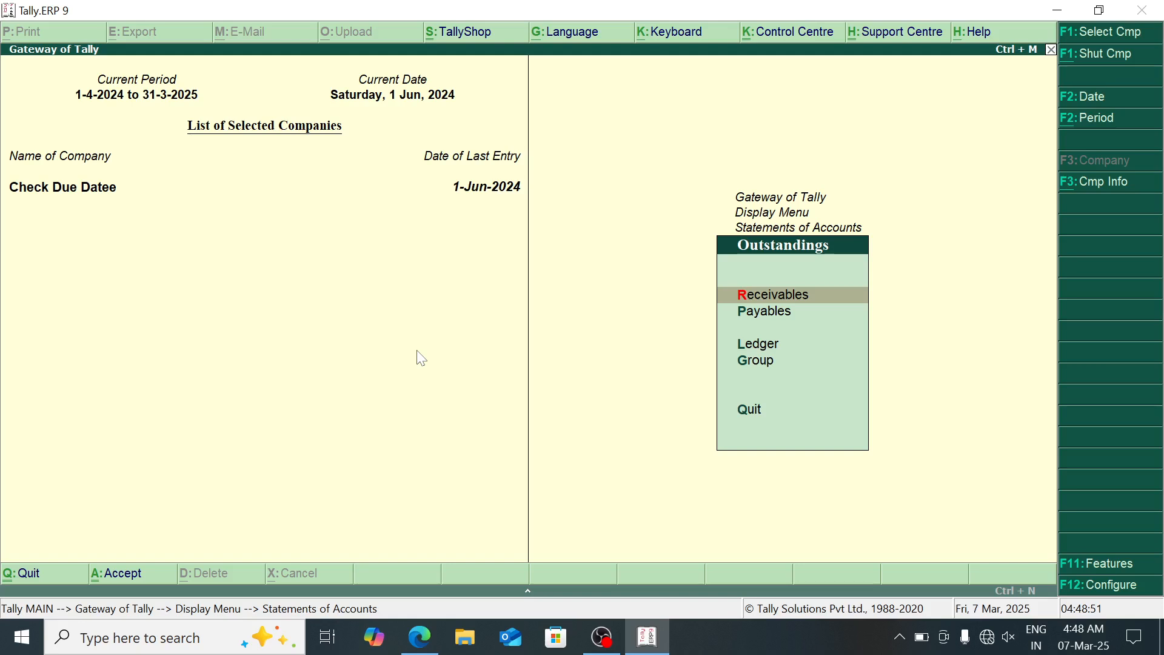
key(Down)
key(Down)
key(Return)
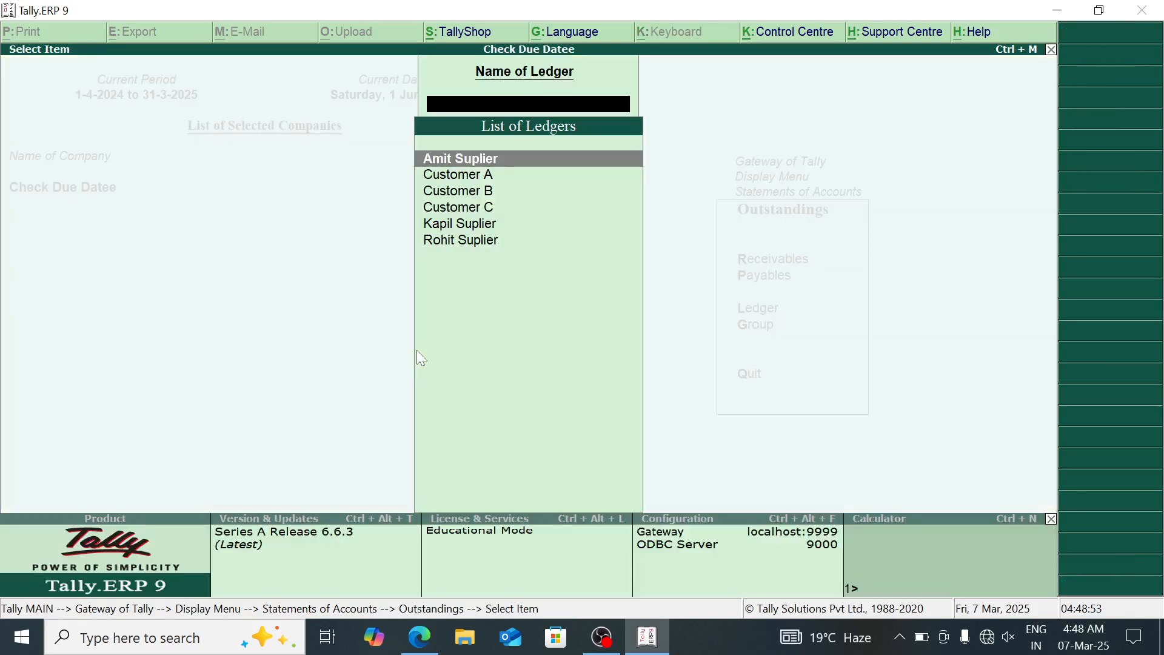
key(Return)
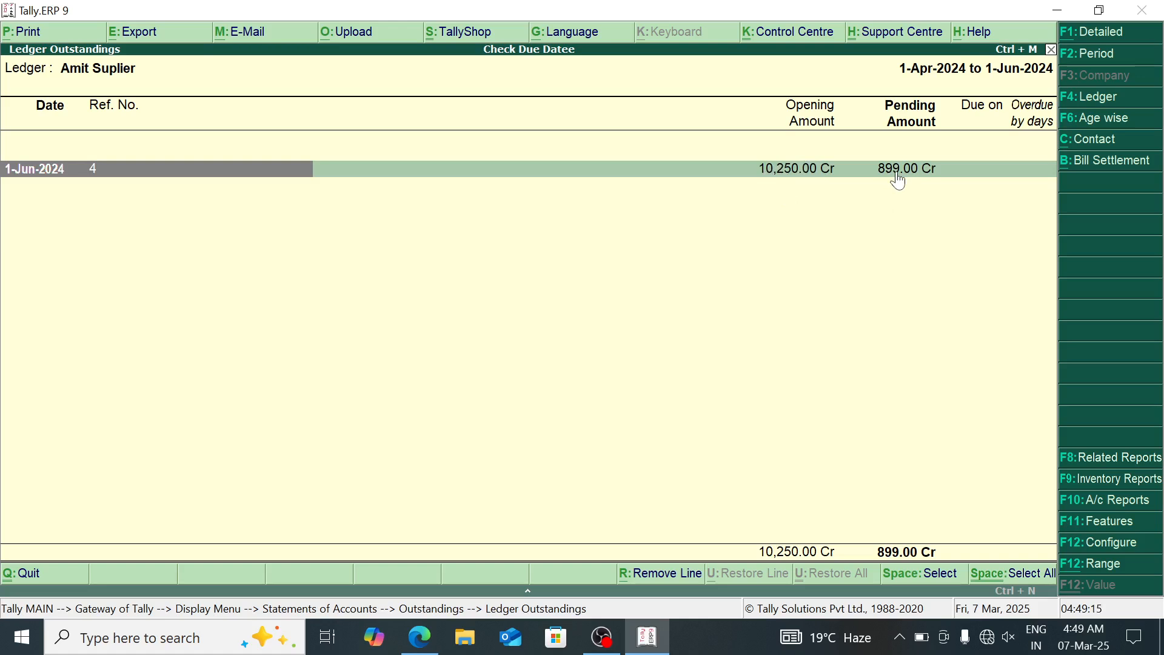
Step: Leave the first supplier's outstandings report and open a new payment voucher
key(Escape)
key(Escape)
key(Escape)
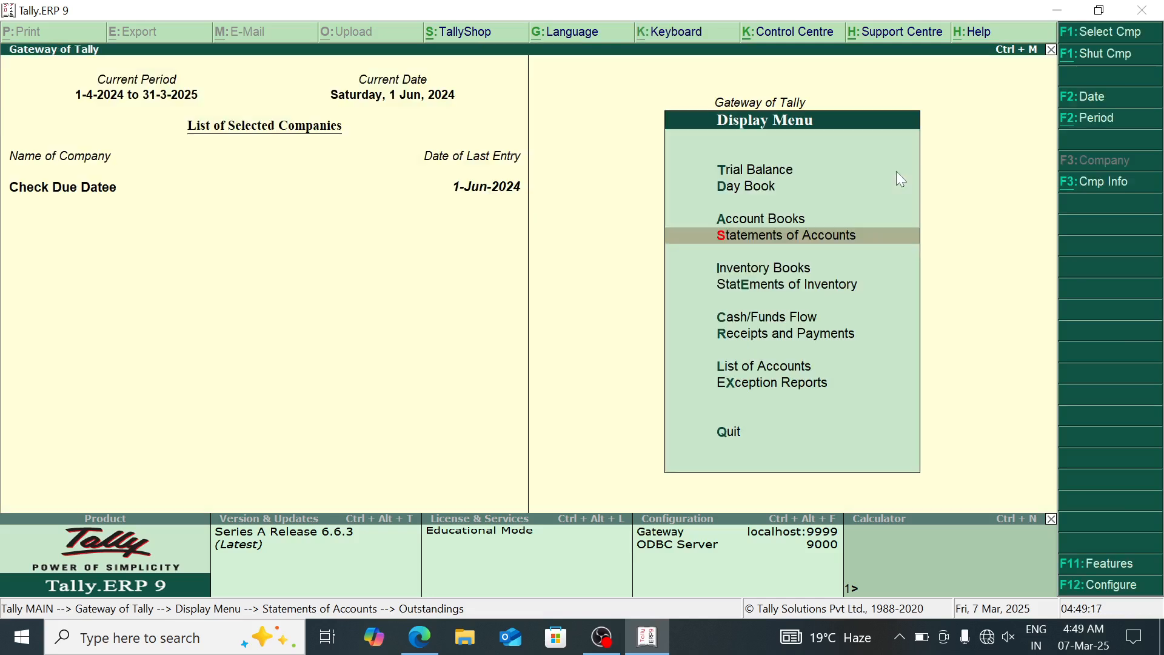
key(Escape)
key(Down)
key(Down)
key(Down)
key(Down)
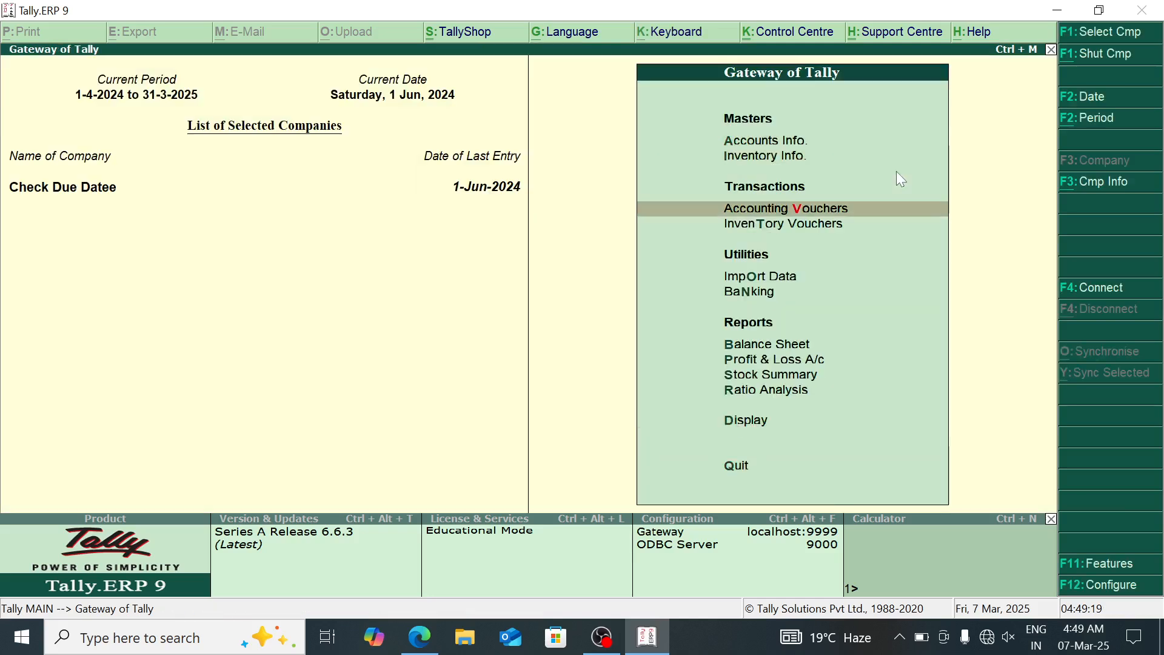
key(Return)
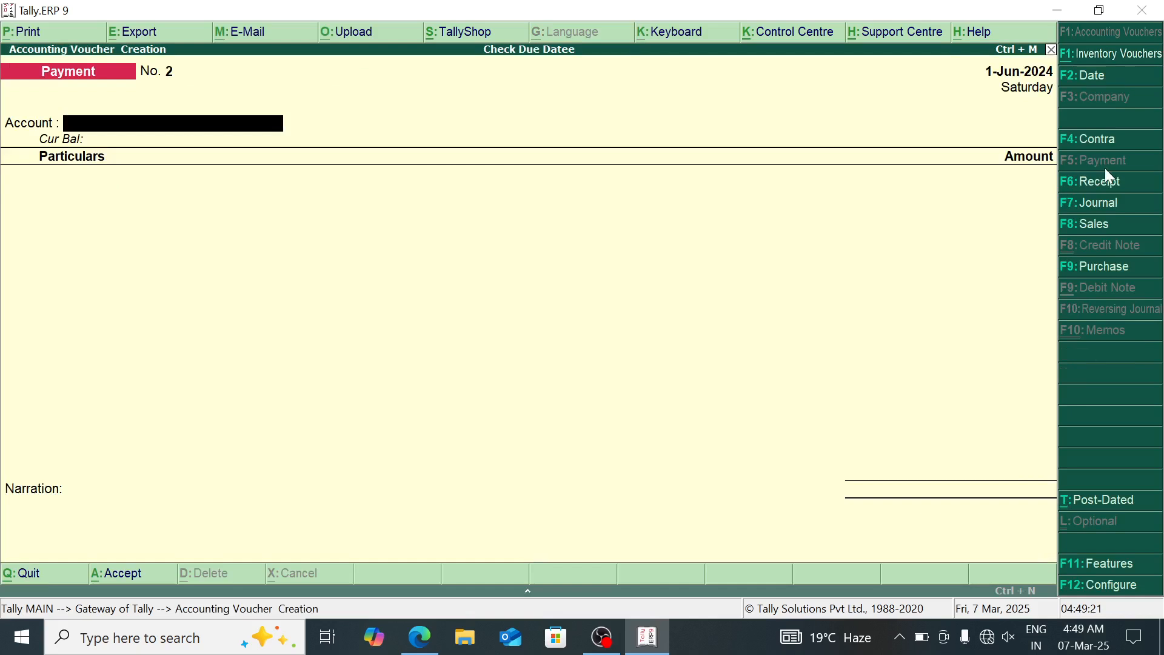
Step: Enter a payment of 30,000 from Cash to the second supplier, listed just before Purchase
key(Return)
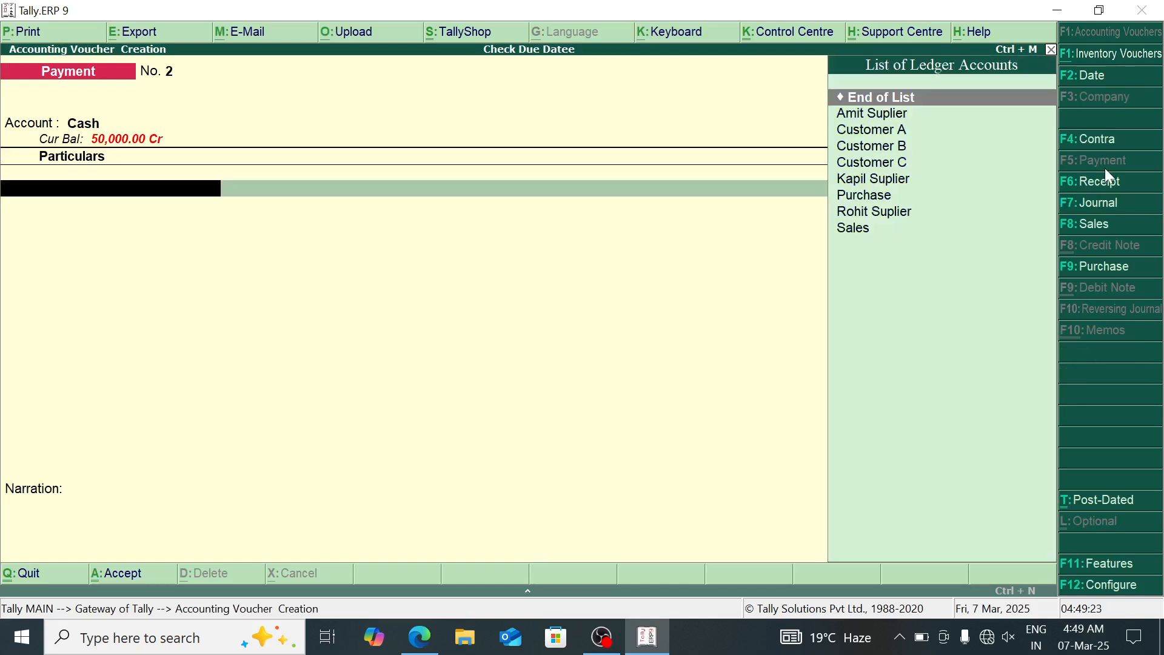
key(Down)
key(Down)
key(Down)
key(Down)
key(Down)
key(Return)
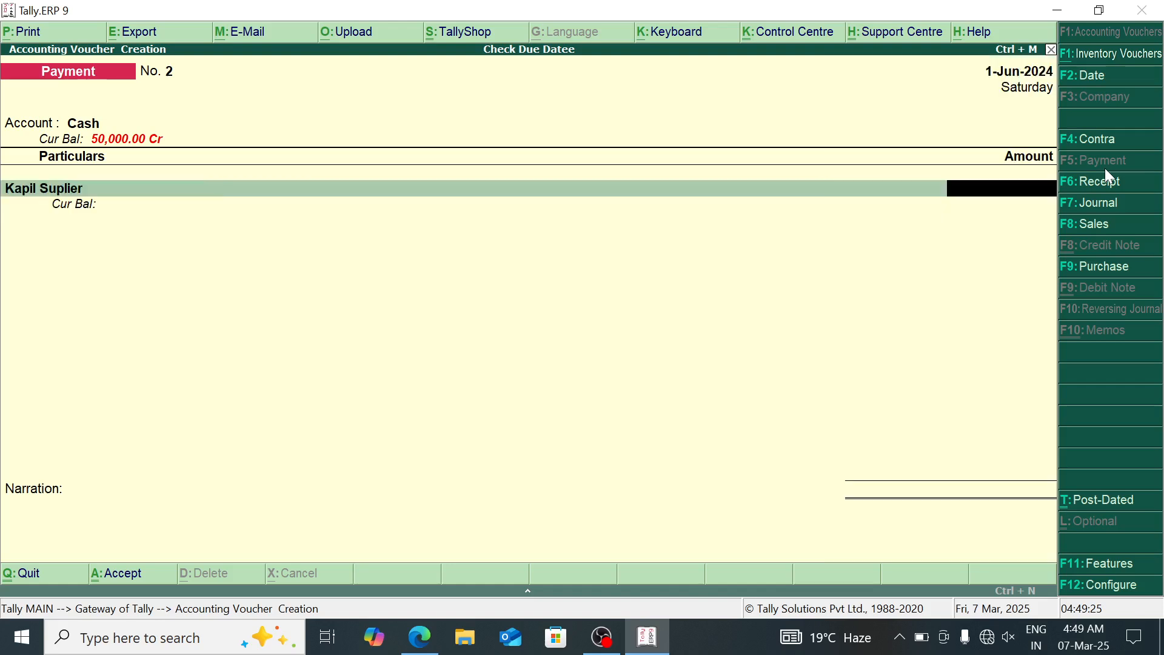
text(30,000)
key(Return)
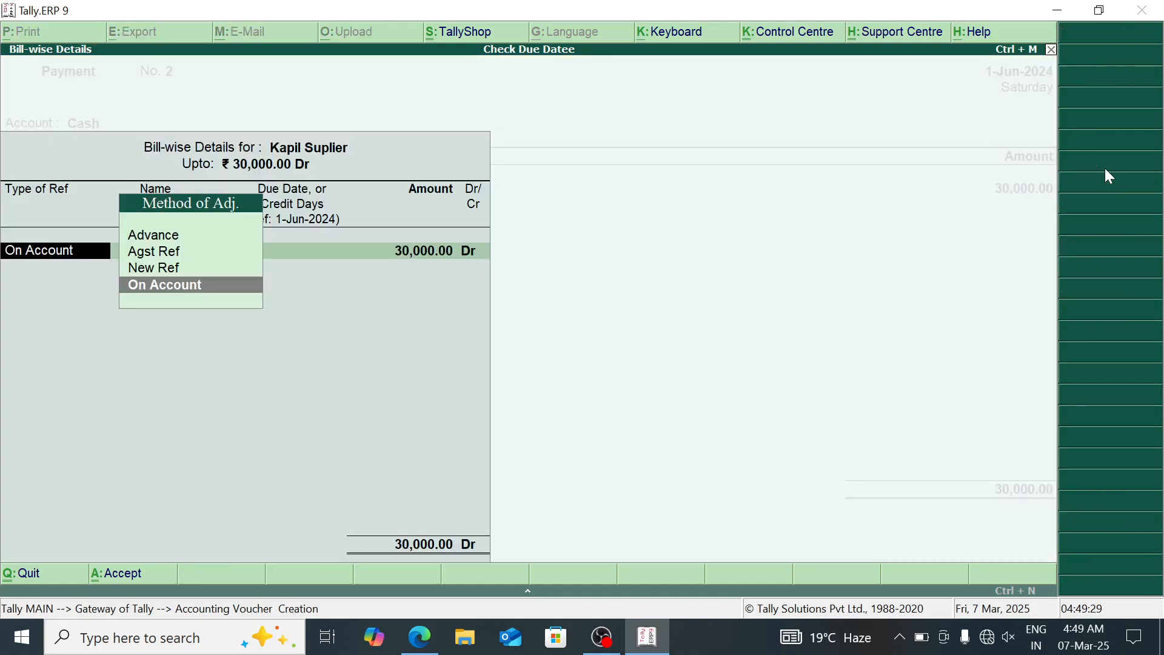
Step: Allocate the full 30,000 as Advance with reference 2 and accept the bill-wise details
key(Up)
key(Up)
key(Up)
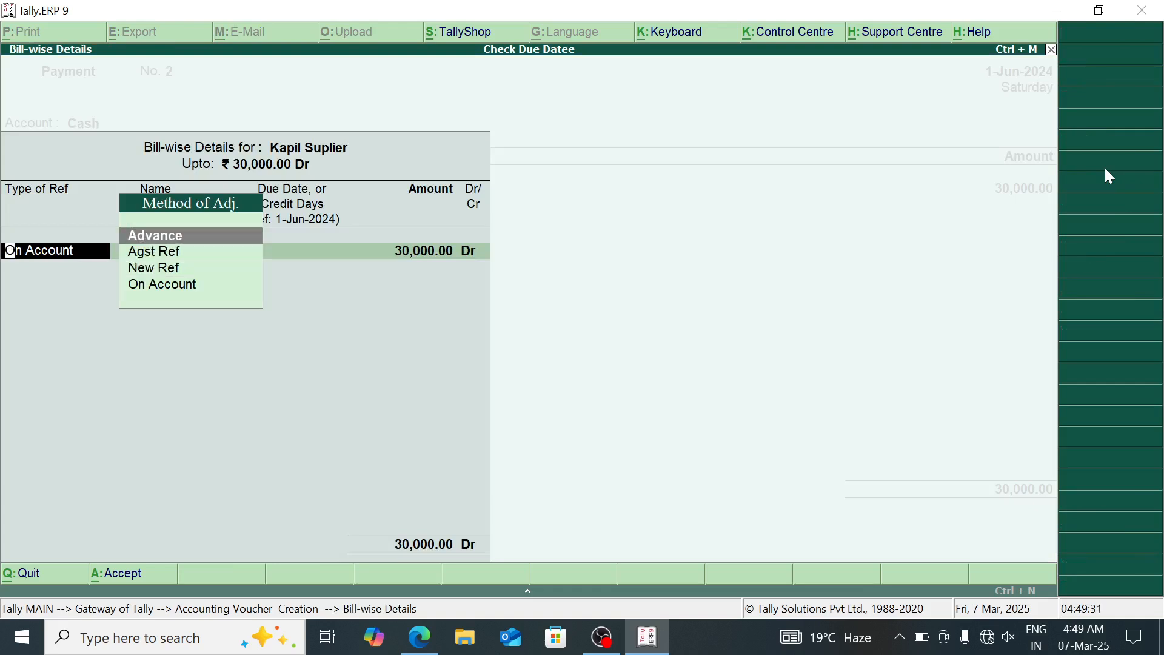
key(Return)
key(Return)
key(Return)
key(Return)
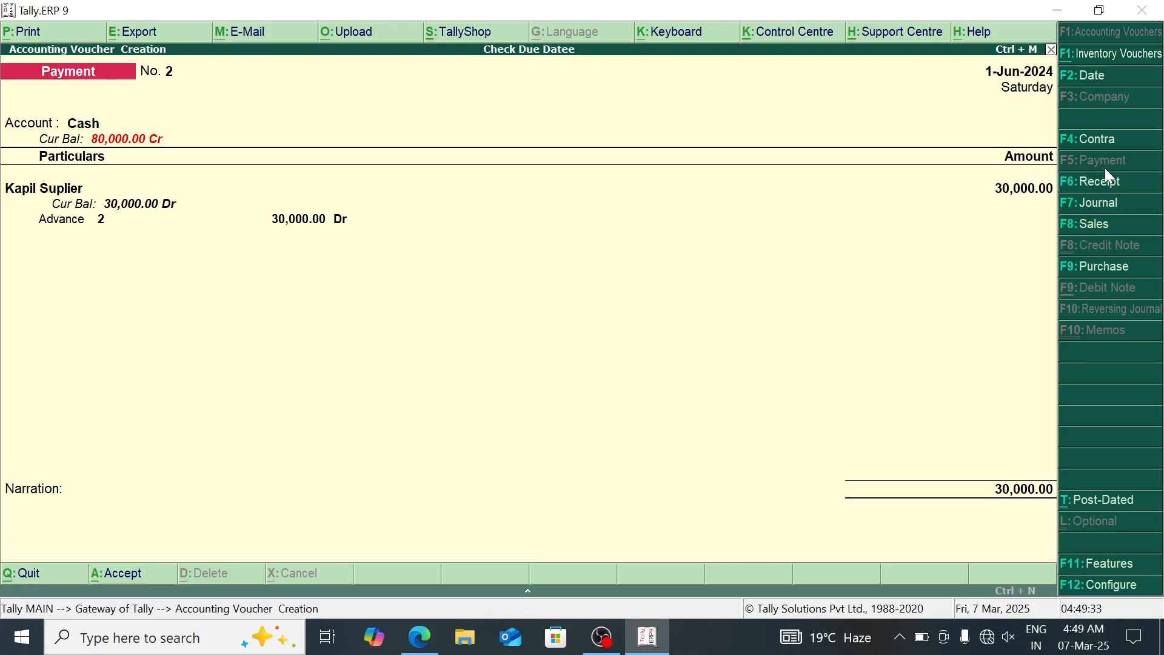
Step: Save the 30,000 advance payment voucher and return to the Gateway of Tally
key(Return)
key(Return)
key(Escape)
key(Return)
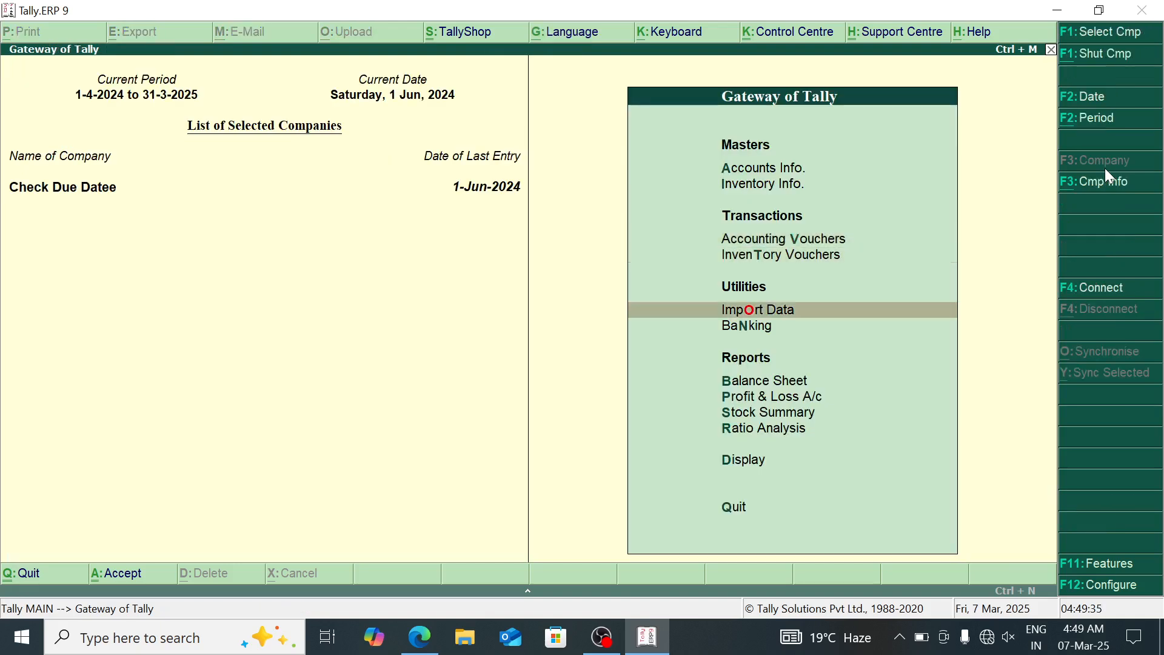
Step: Reopen the Statements of Accounts to check the effect of the advance payment
key(Down)
key(Down)
key(Down)
key(Down)
key(Down)
key(Down)
key(Return)
key(Down)
key(Down)
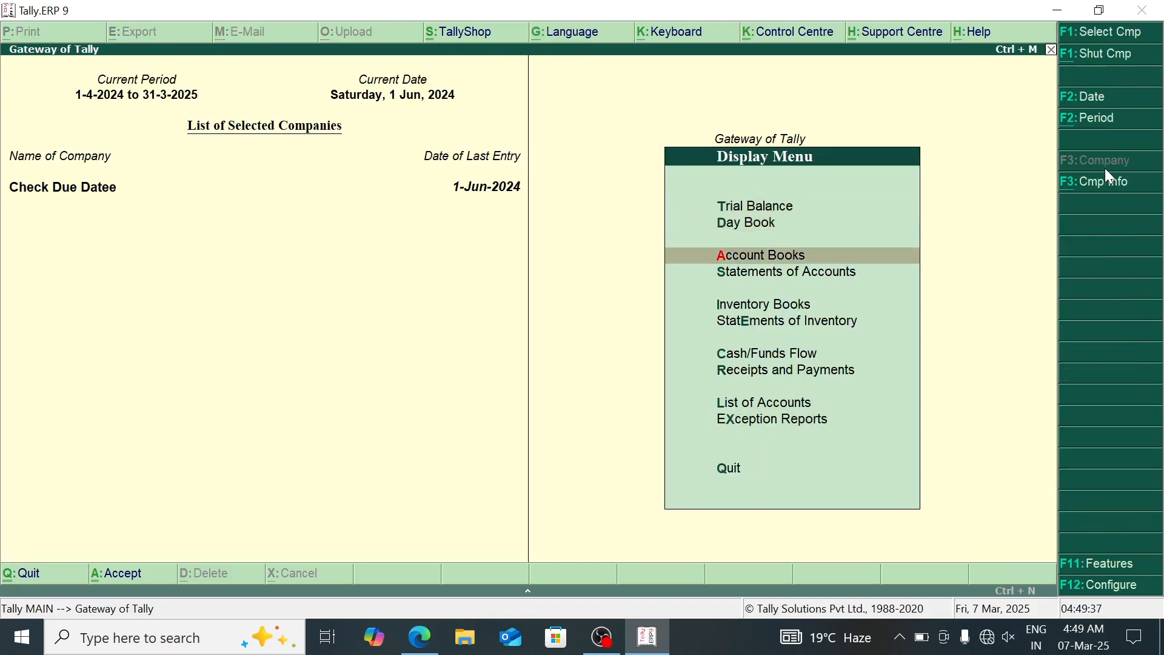
key(Down)
key(Return)
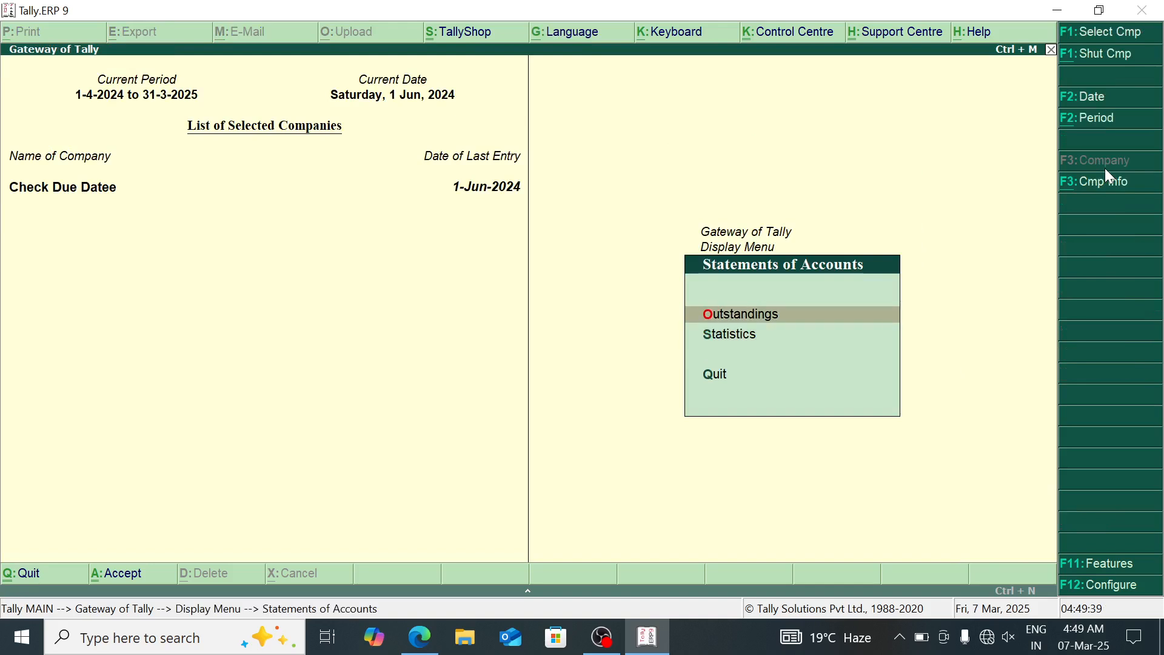
Step: Display the ledger outstandings of the second supplier to examine the advance entry
key(Return)
key(Down)
key(Down)
key(Return)
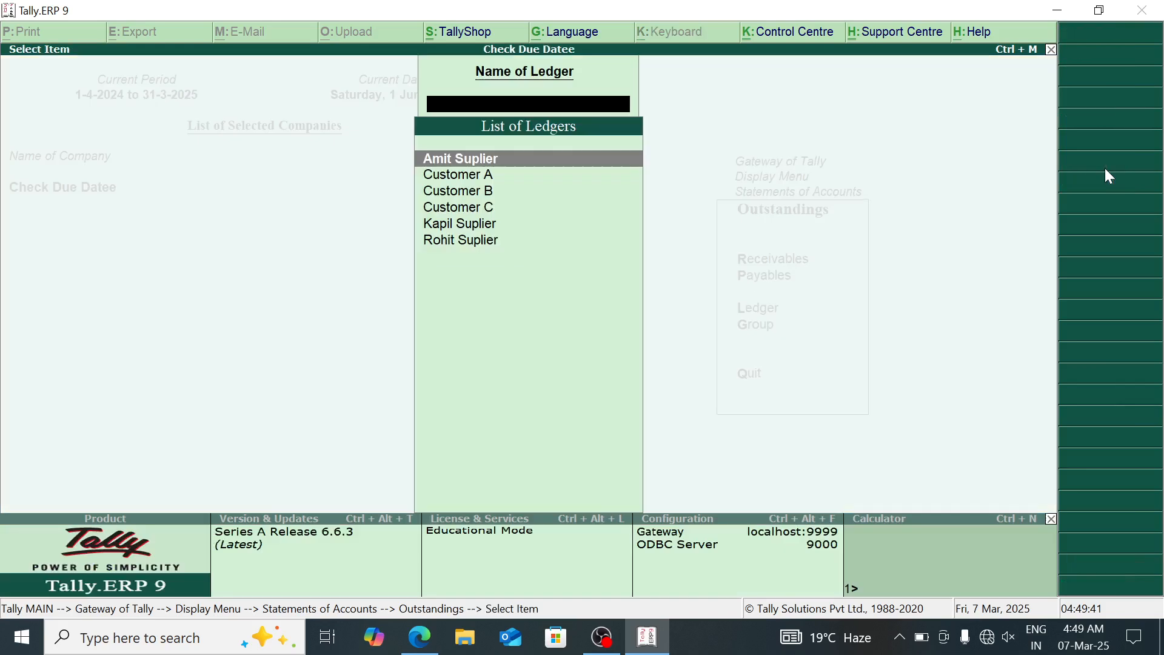
key(Down)
key(Down)
key(Down)
key(Down)
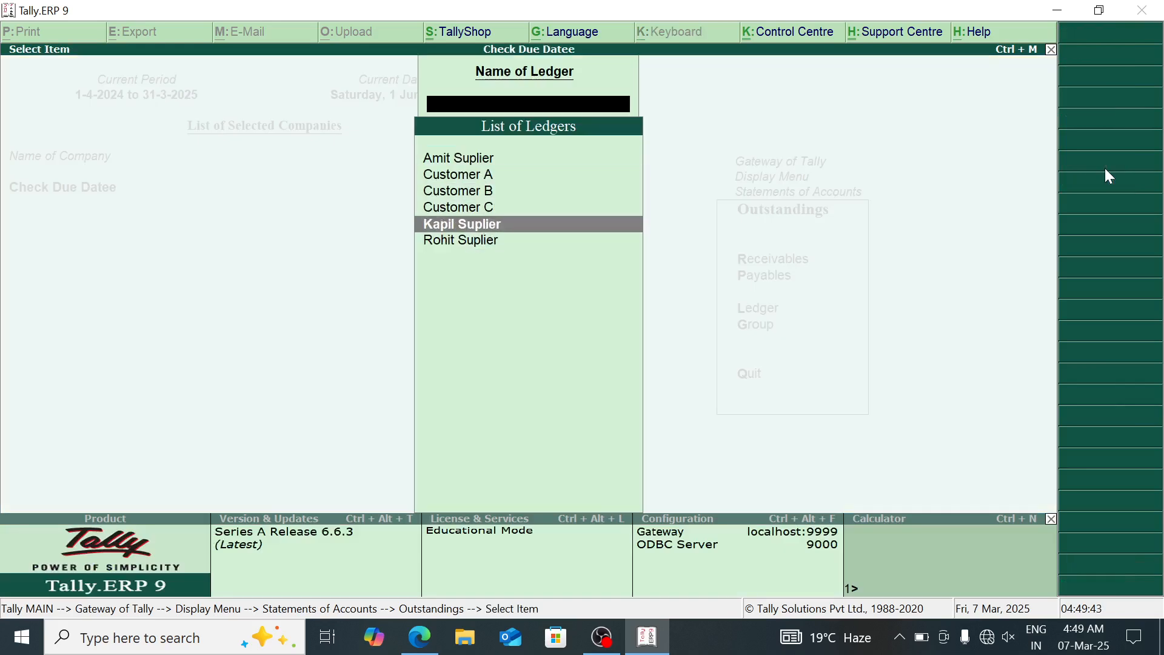
key(Return)
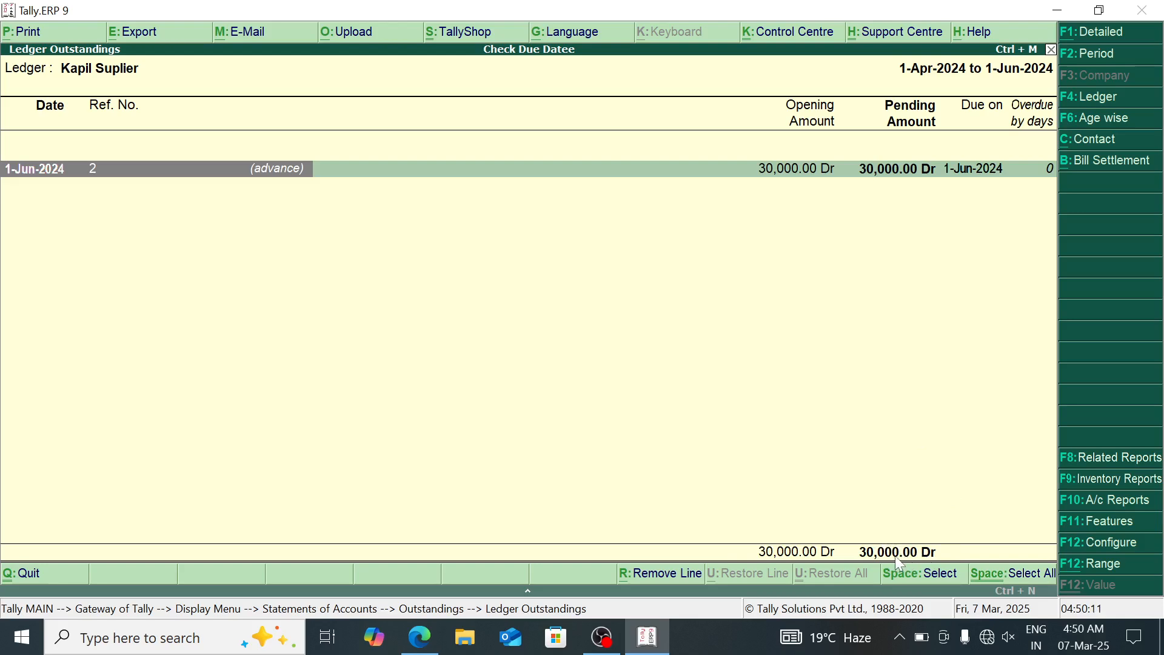
Step: Leave the second supplier's outstandings report and open another payment voucher
key(Escape)
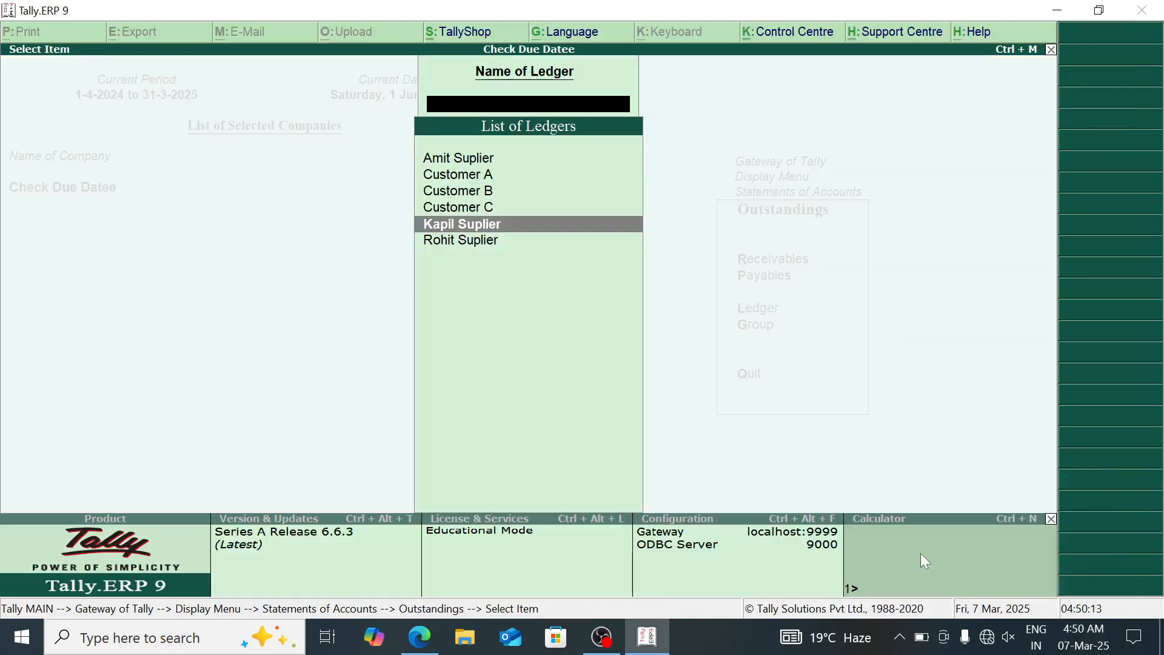
key(Escape)
key(Escape)
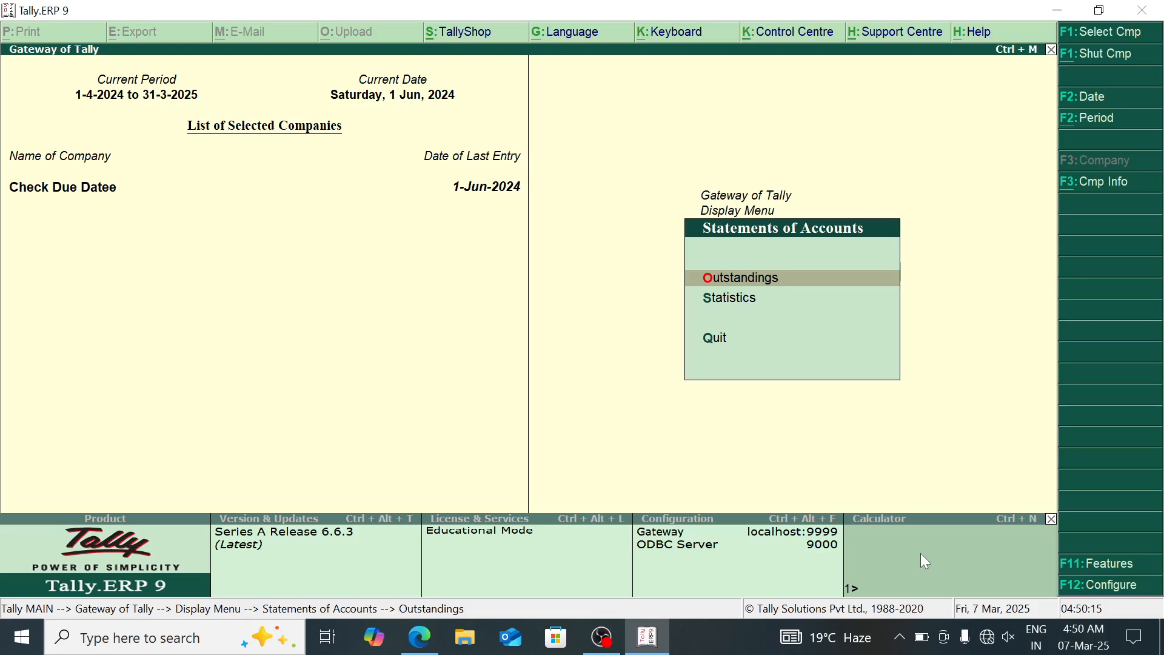
key(Escape)
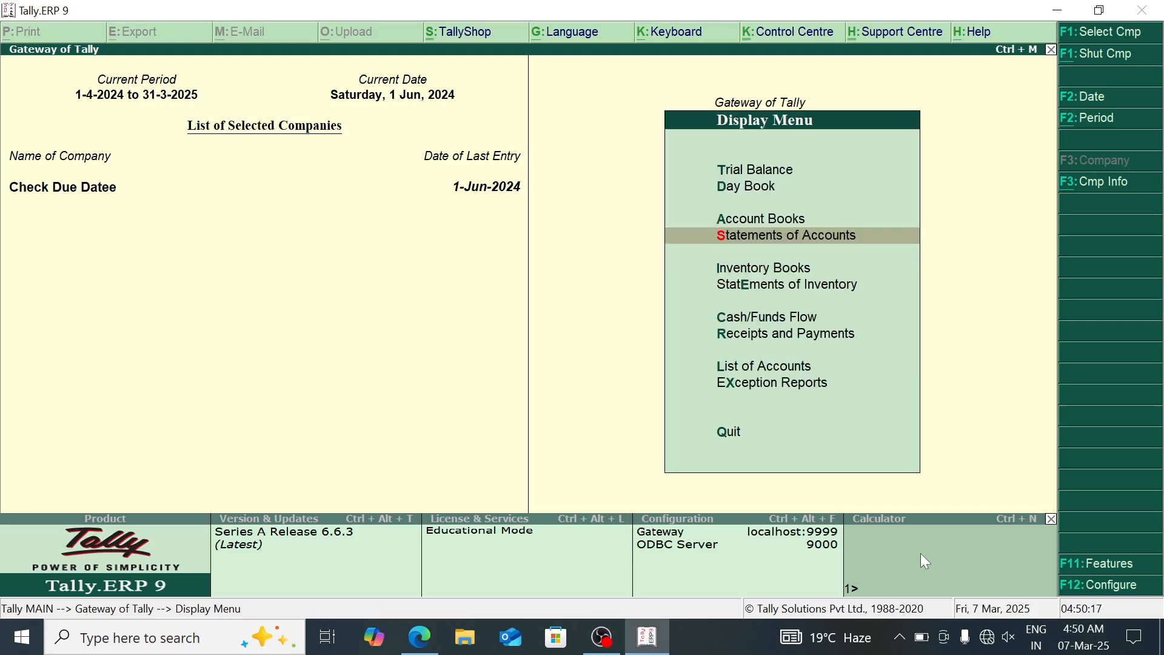
key(Escape)
key(Down)
key(Down)
key(Down)
key(Down)
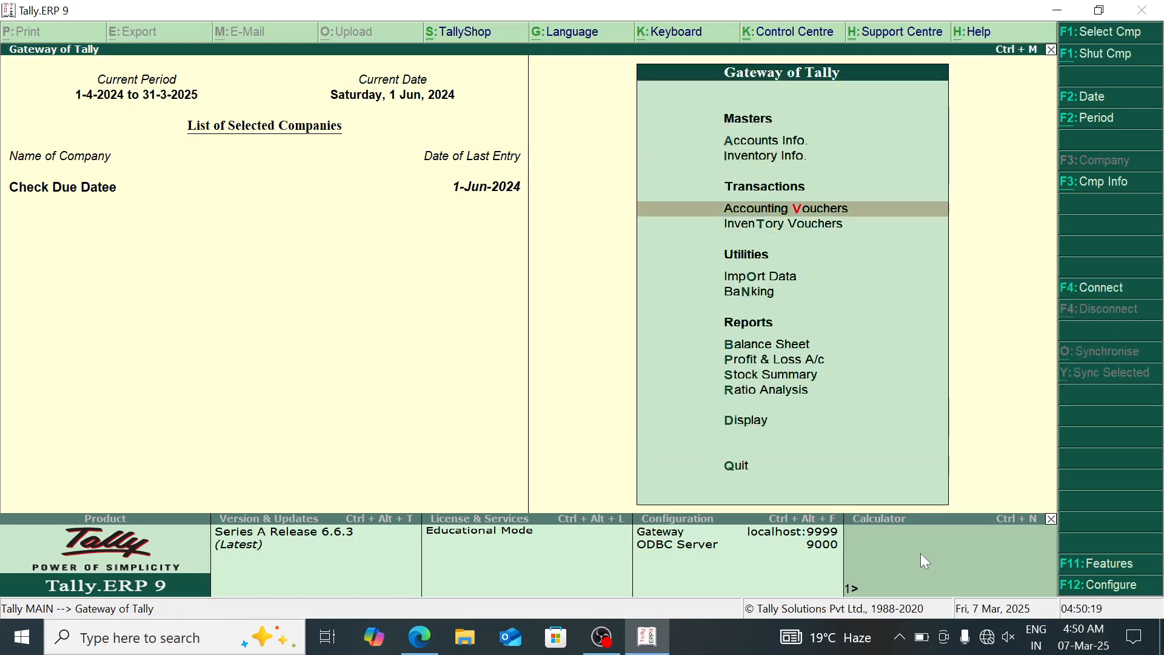
key(Return)
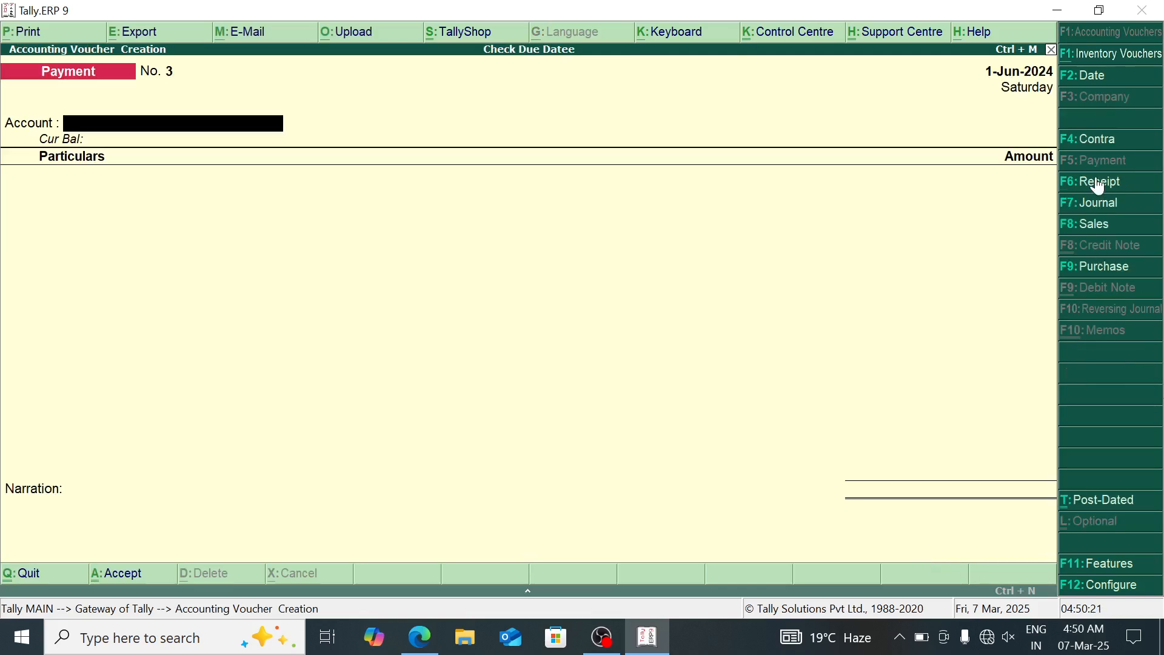
Step: Enter a trial payment of 323 from Cash to the first supplier and review the bill-wise adjustment methods
key(Return)
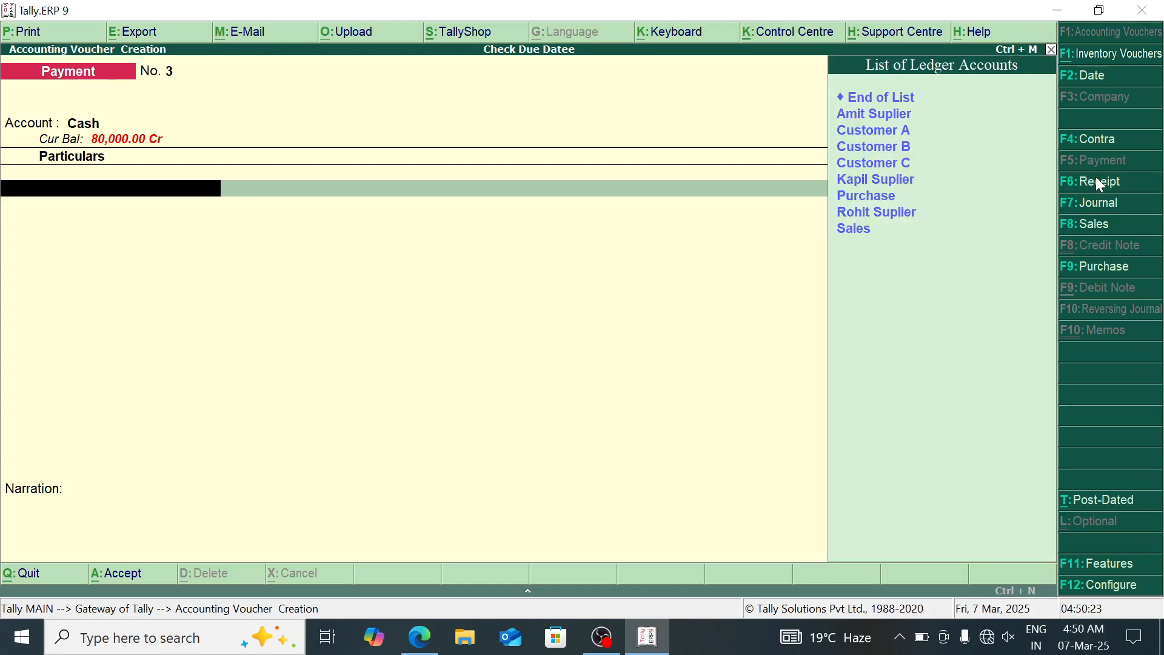
key(Down)
key(Return)
text(323)
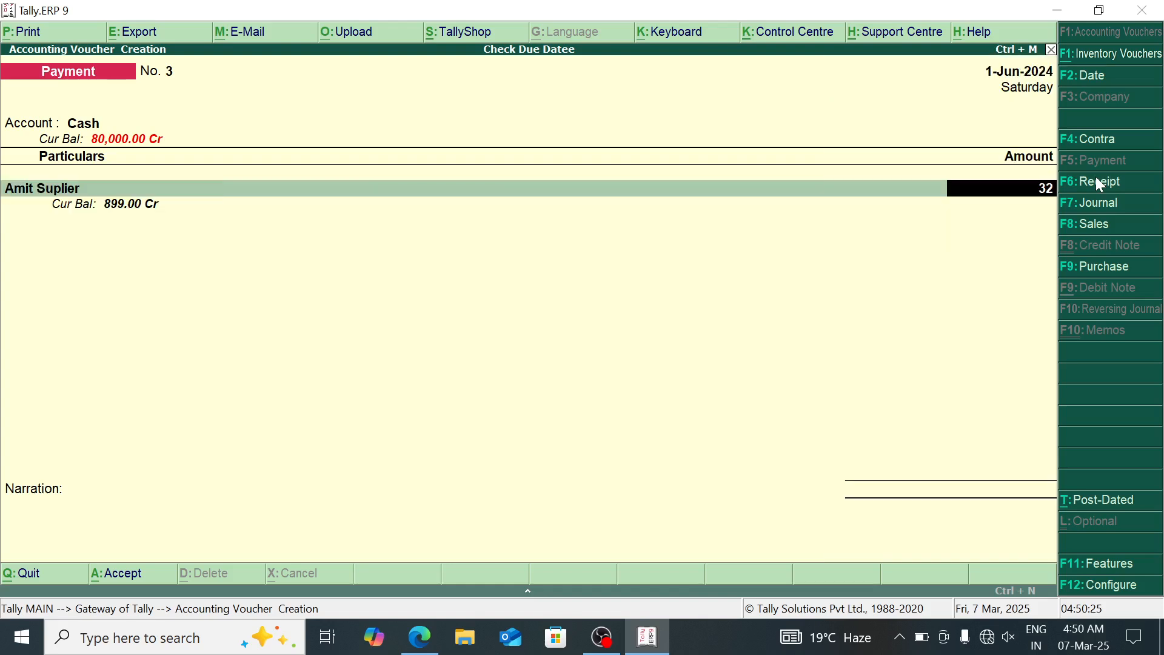
key(Return)
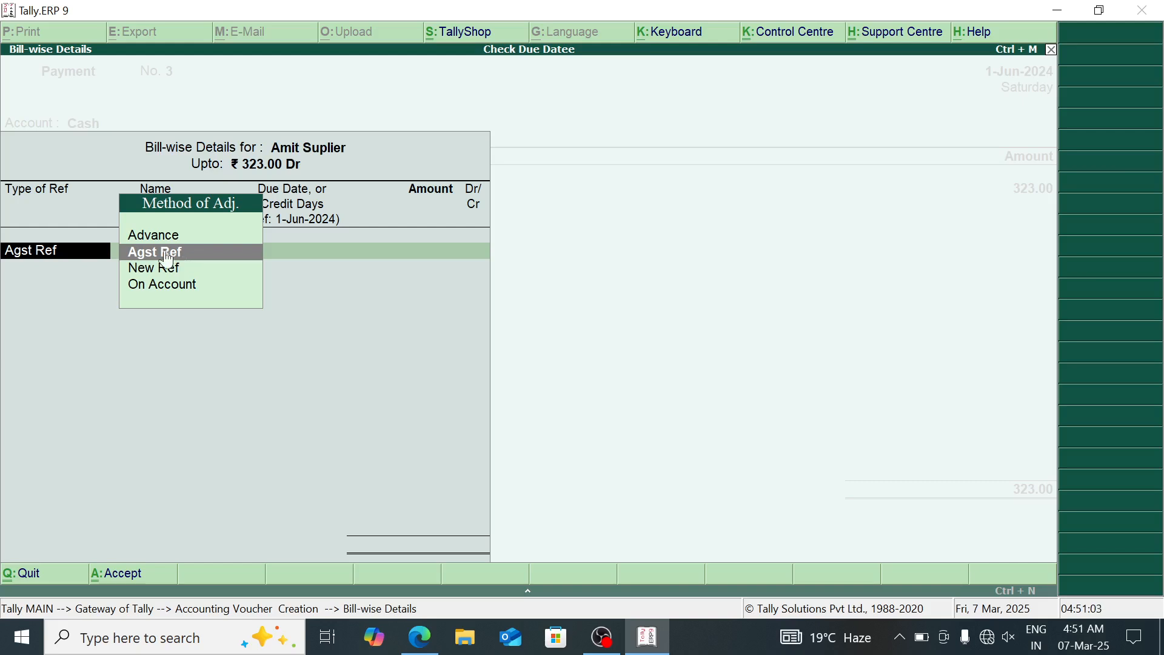
click(201, 238)
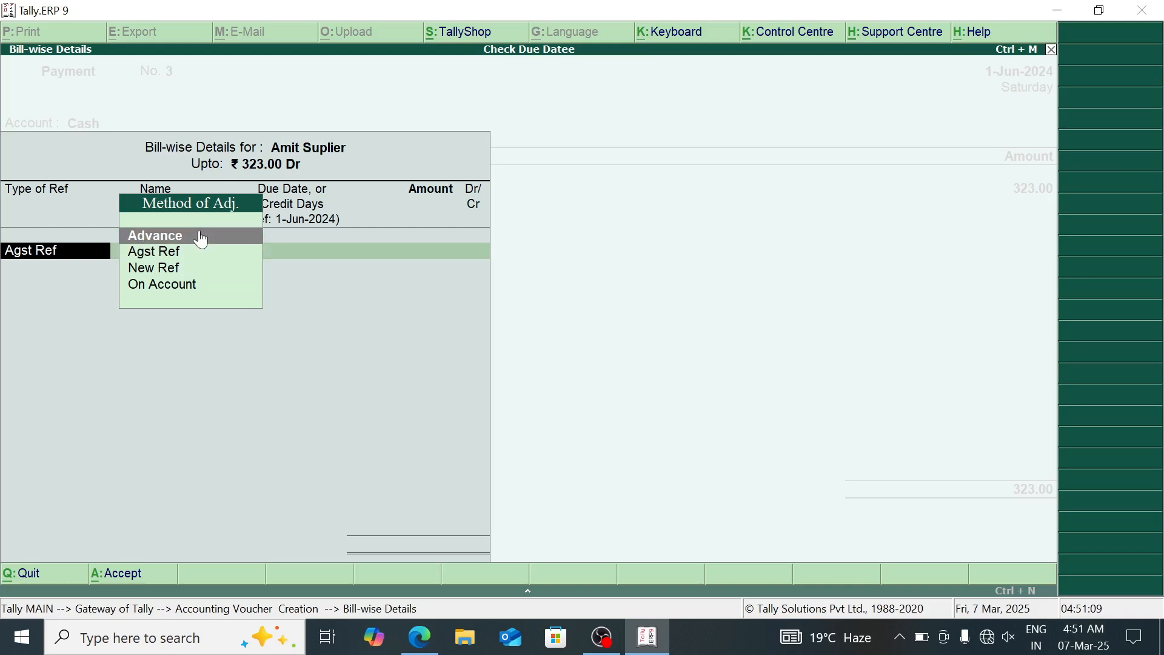
Step: Discard the unsaved 323 payment voucher and stay at the Gateway of Tally without quitting
key(BackSpace)
key(Escape)
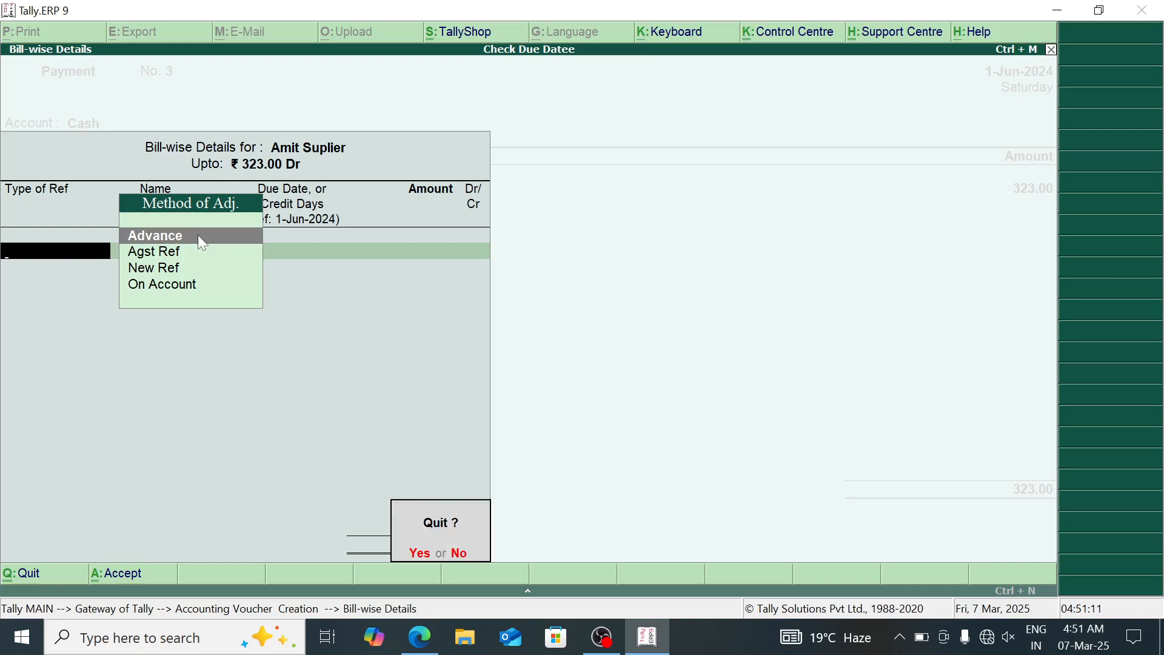
key(y)
key(Escape)
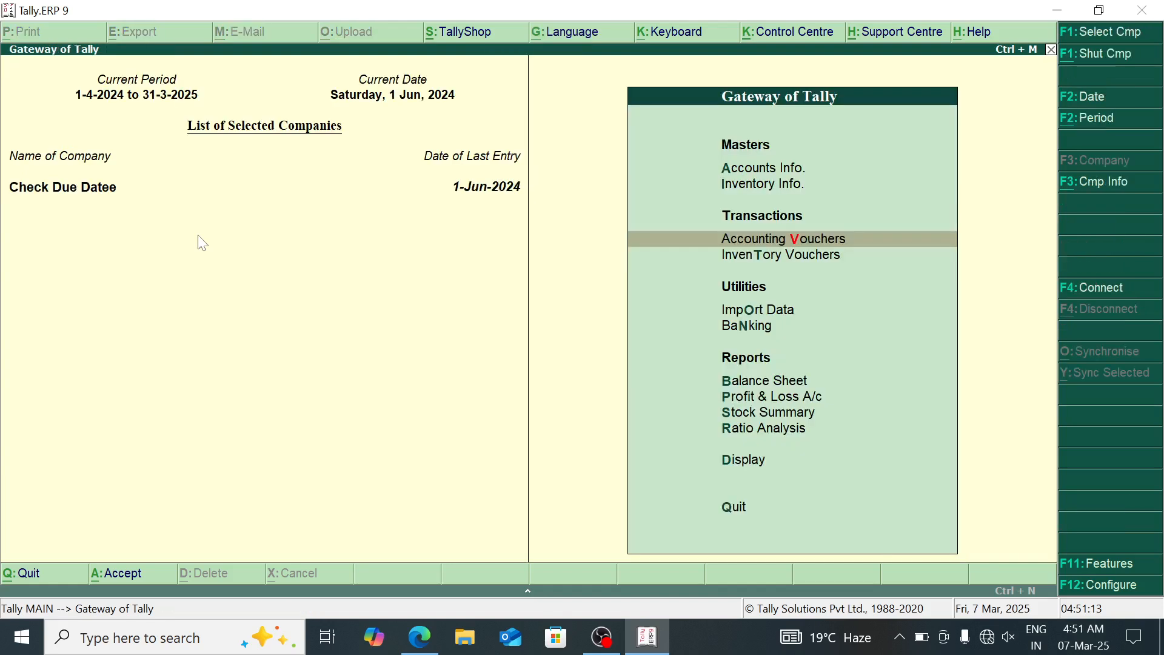
key(Escape)
key(n)
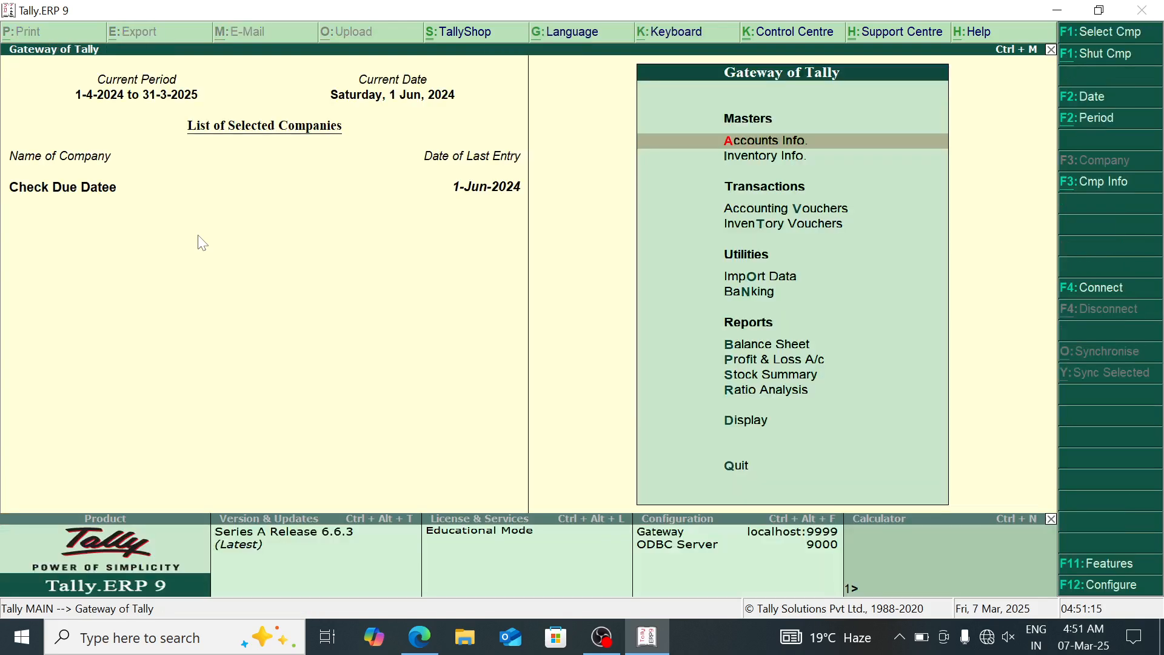